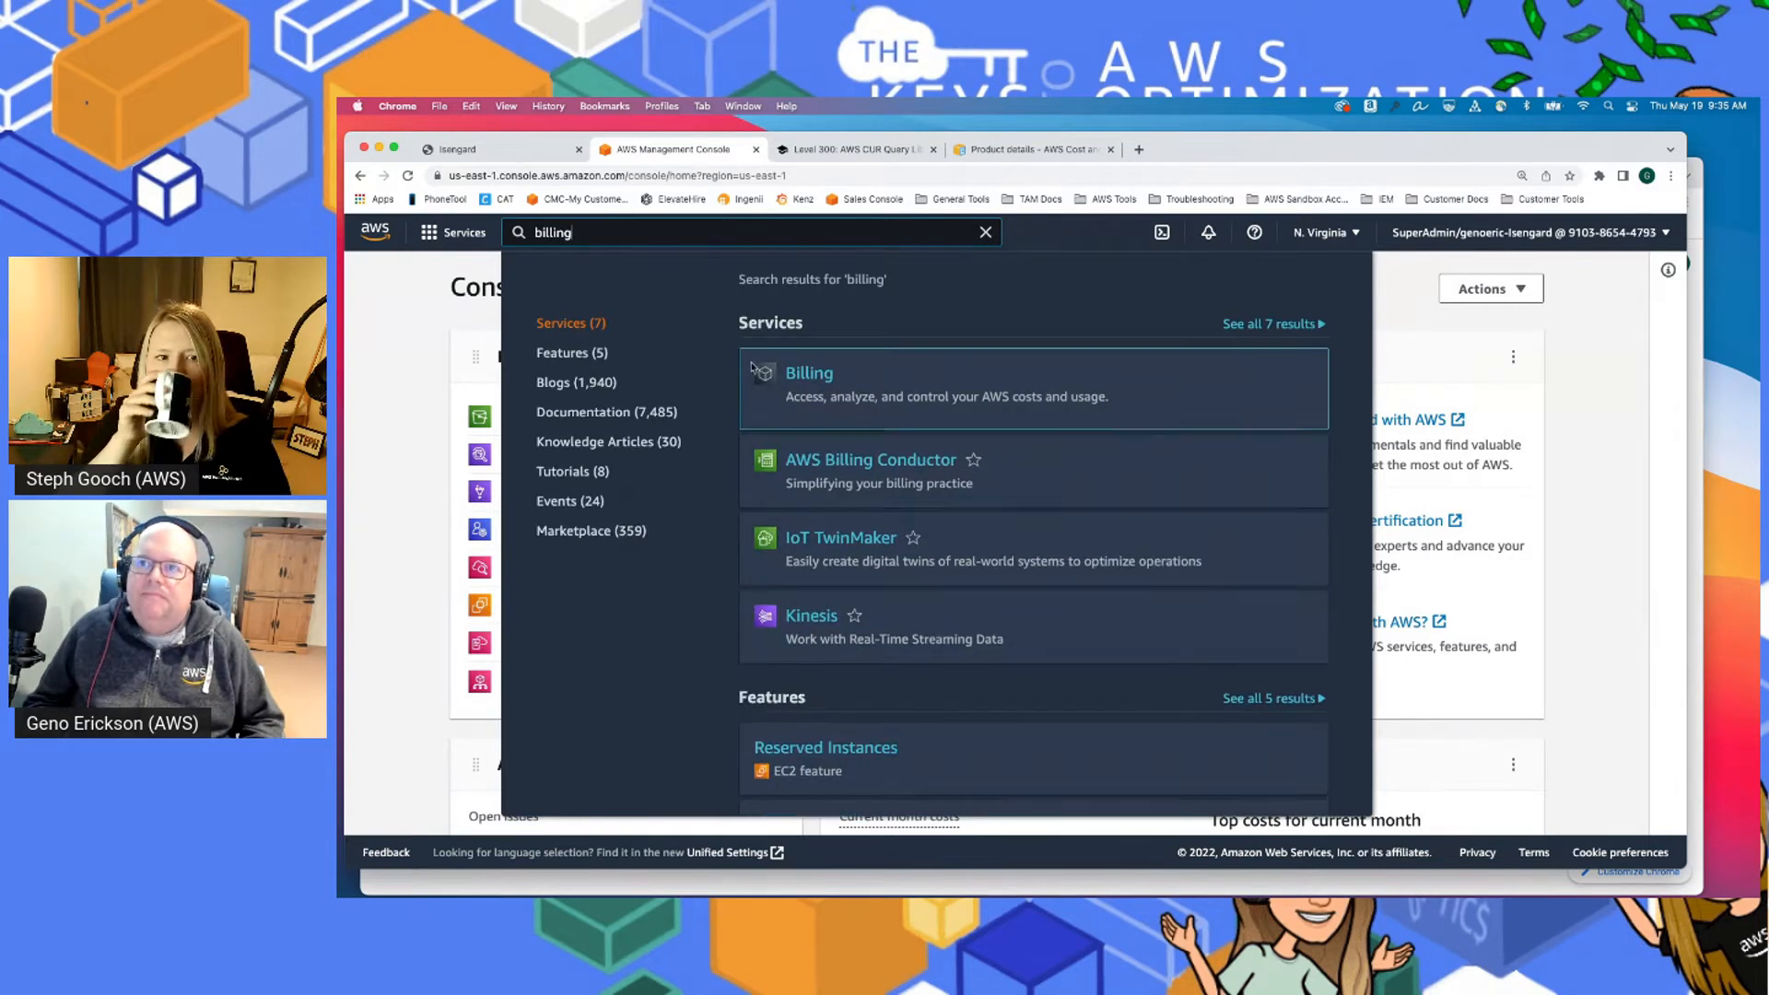
Open the Cost & Usage Reports page of the Billing service
left_click(811, 375)
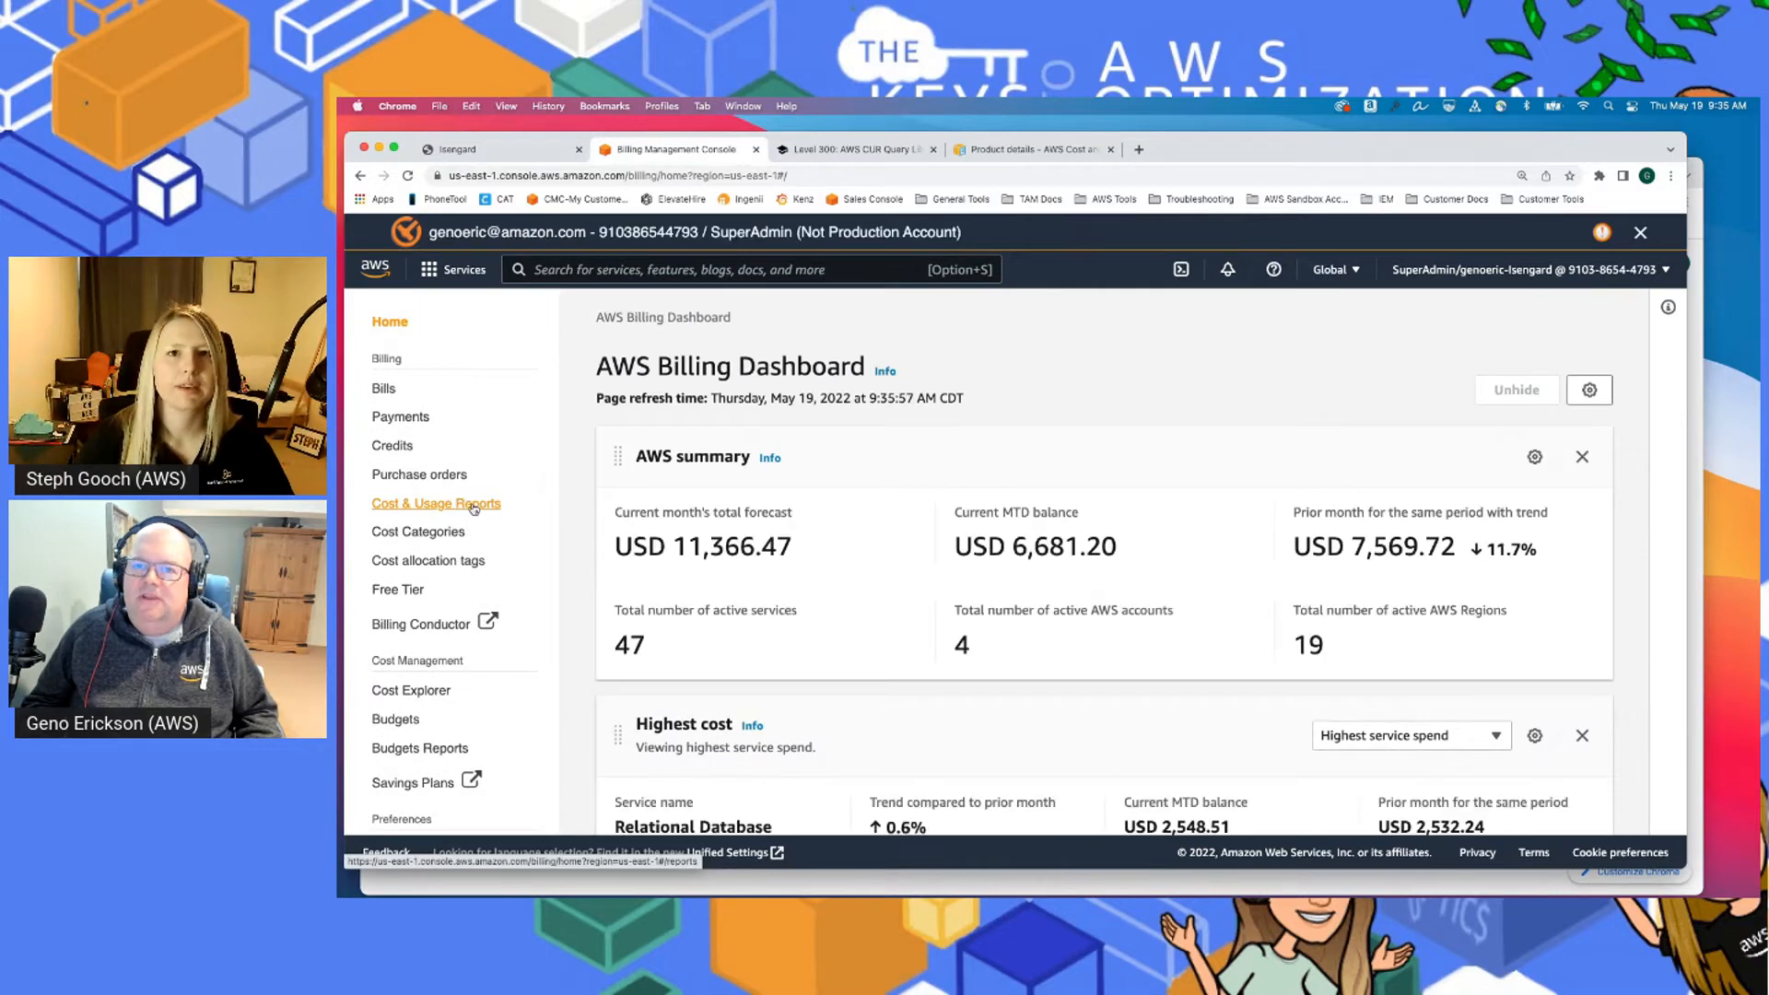
left_click(473, 509)
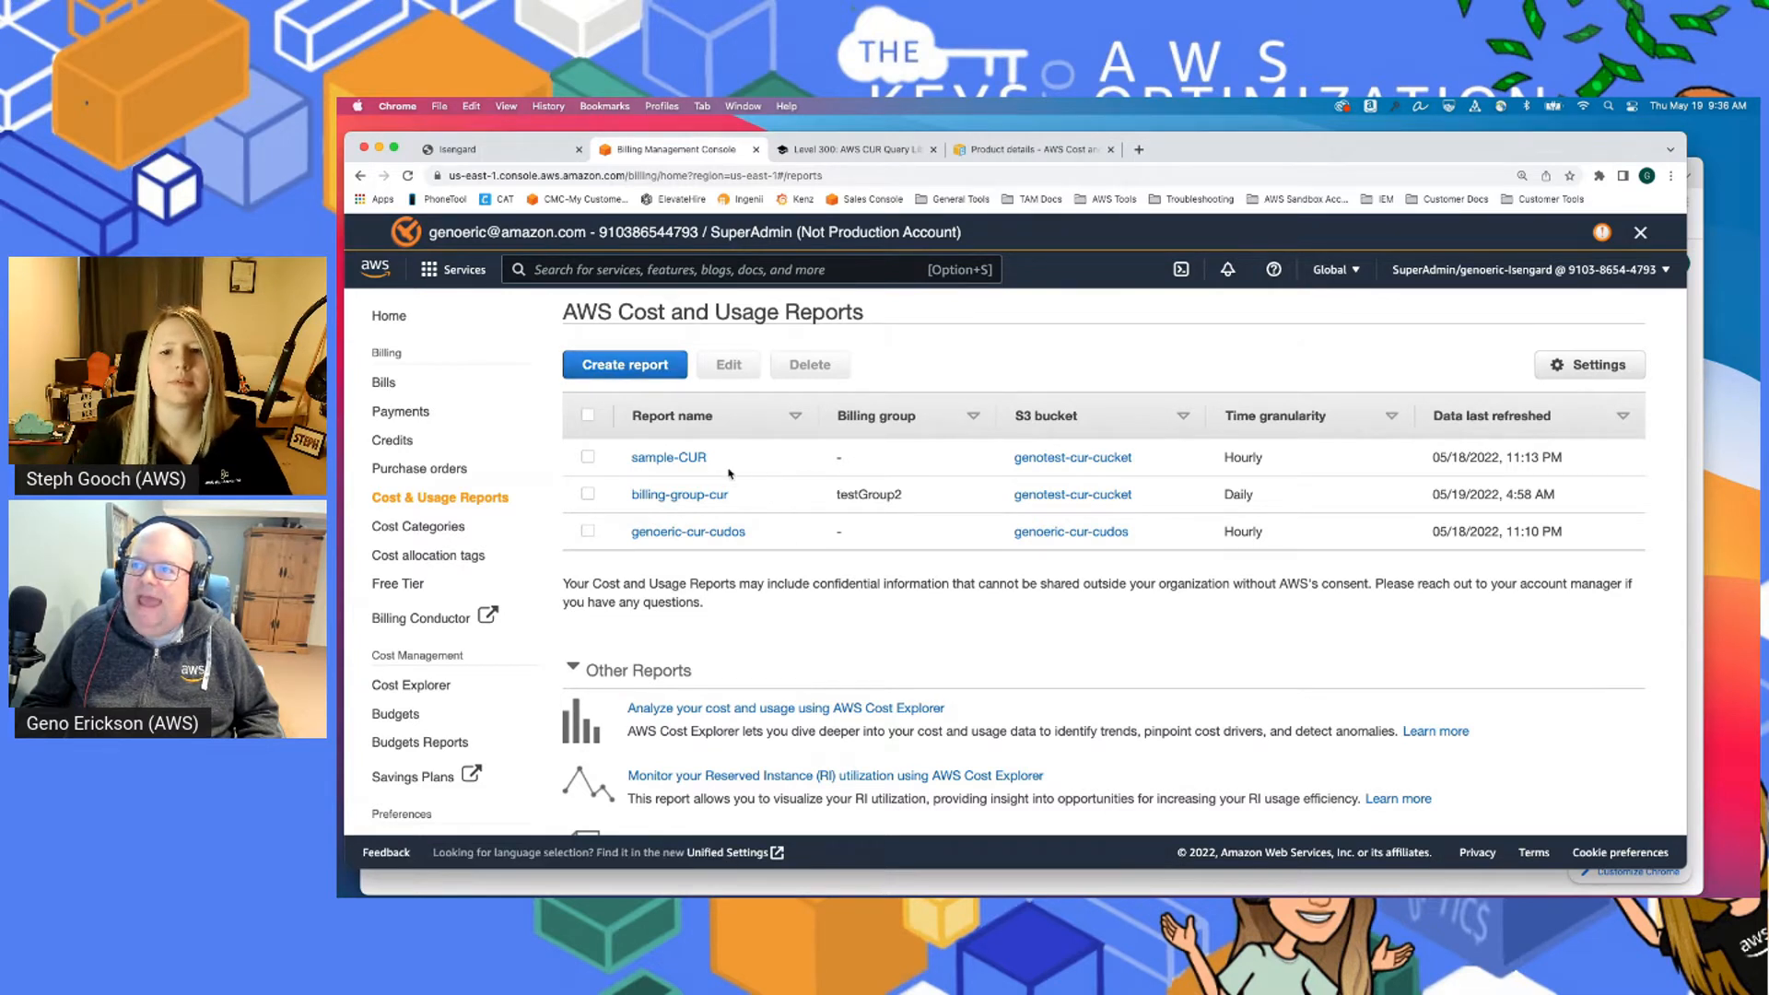
Start a new cost and usage report and name it sample-CUR1
left_click(646, 367)
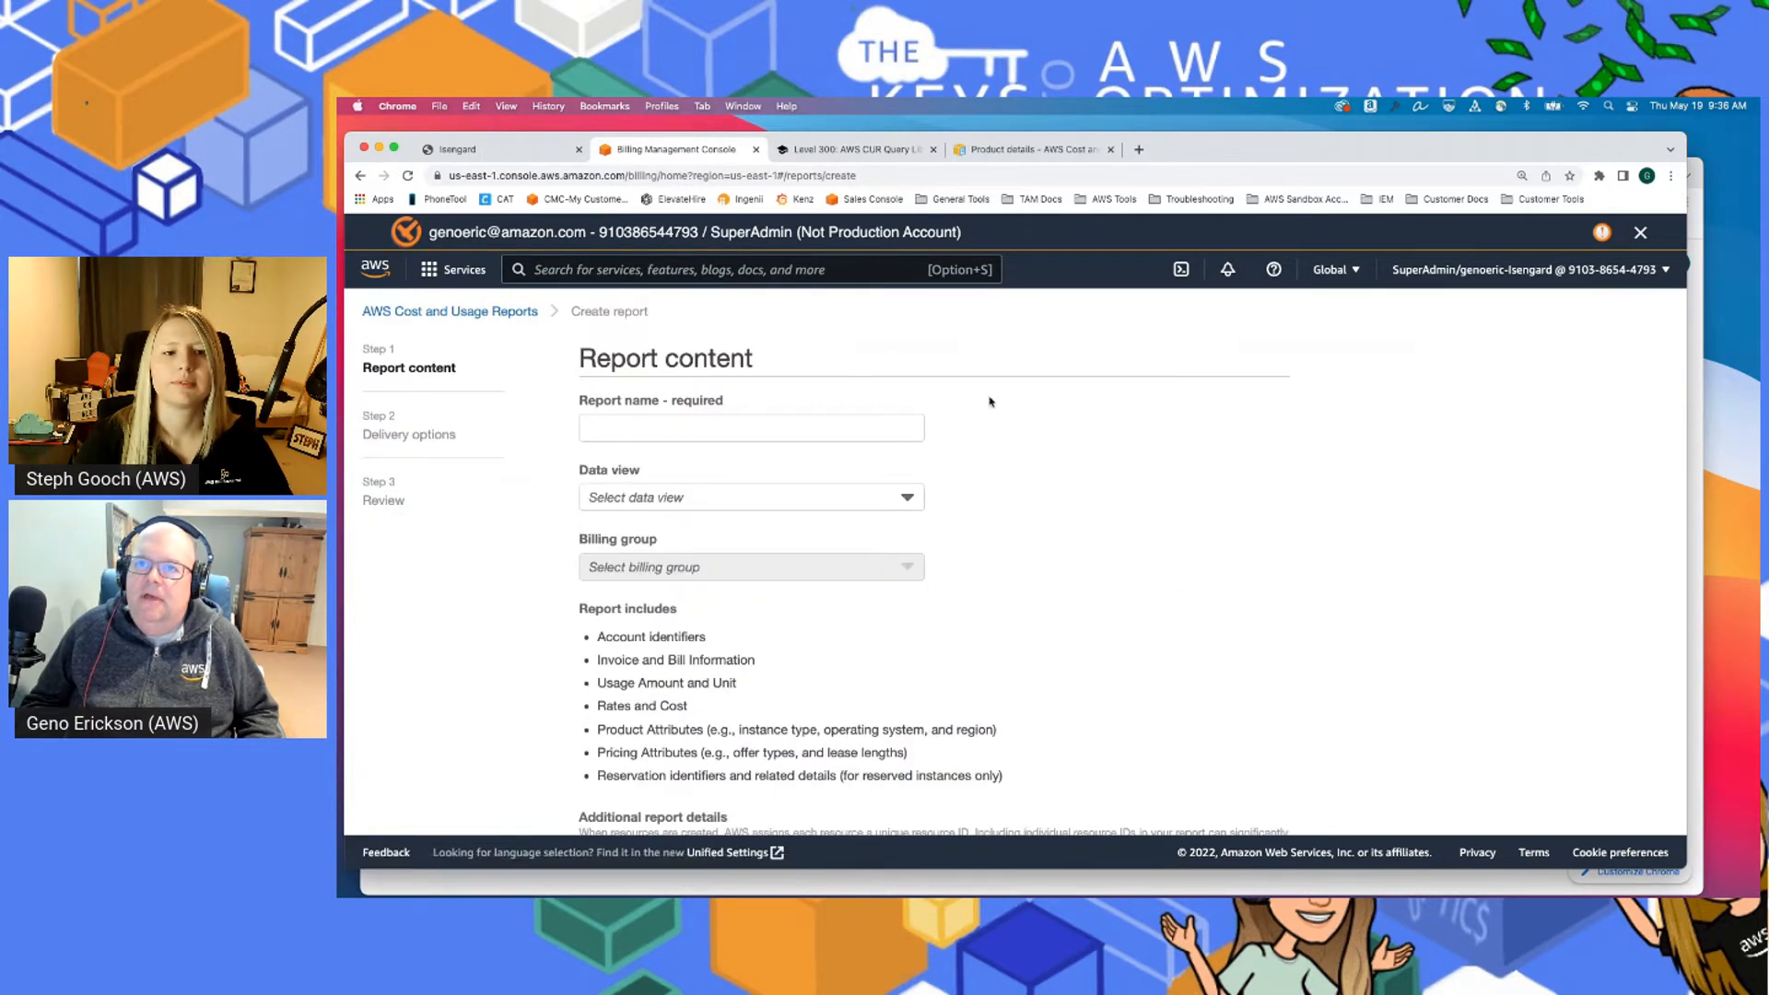
left_click(871, 438)
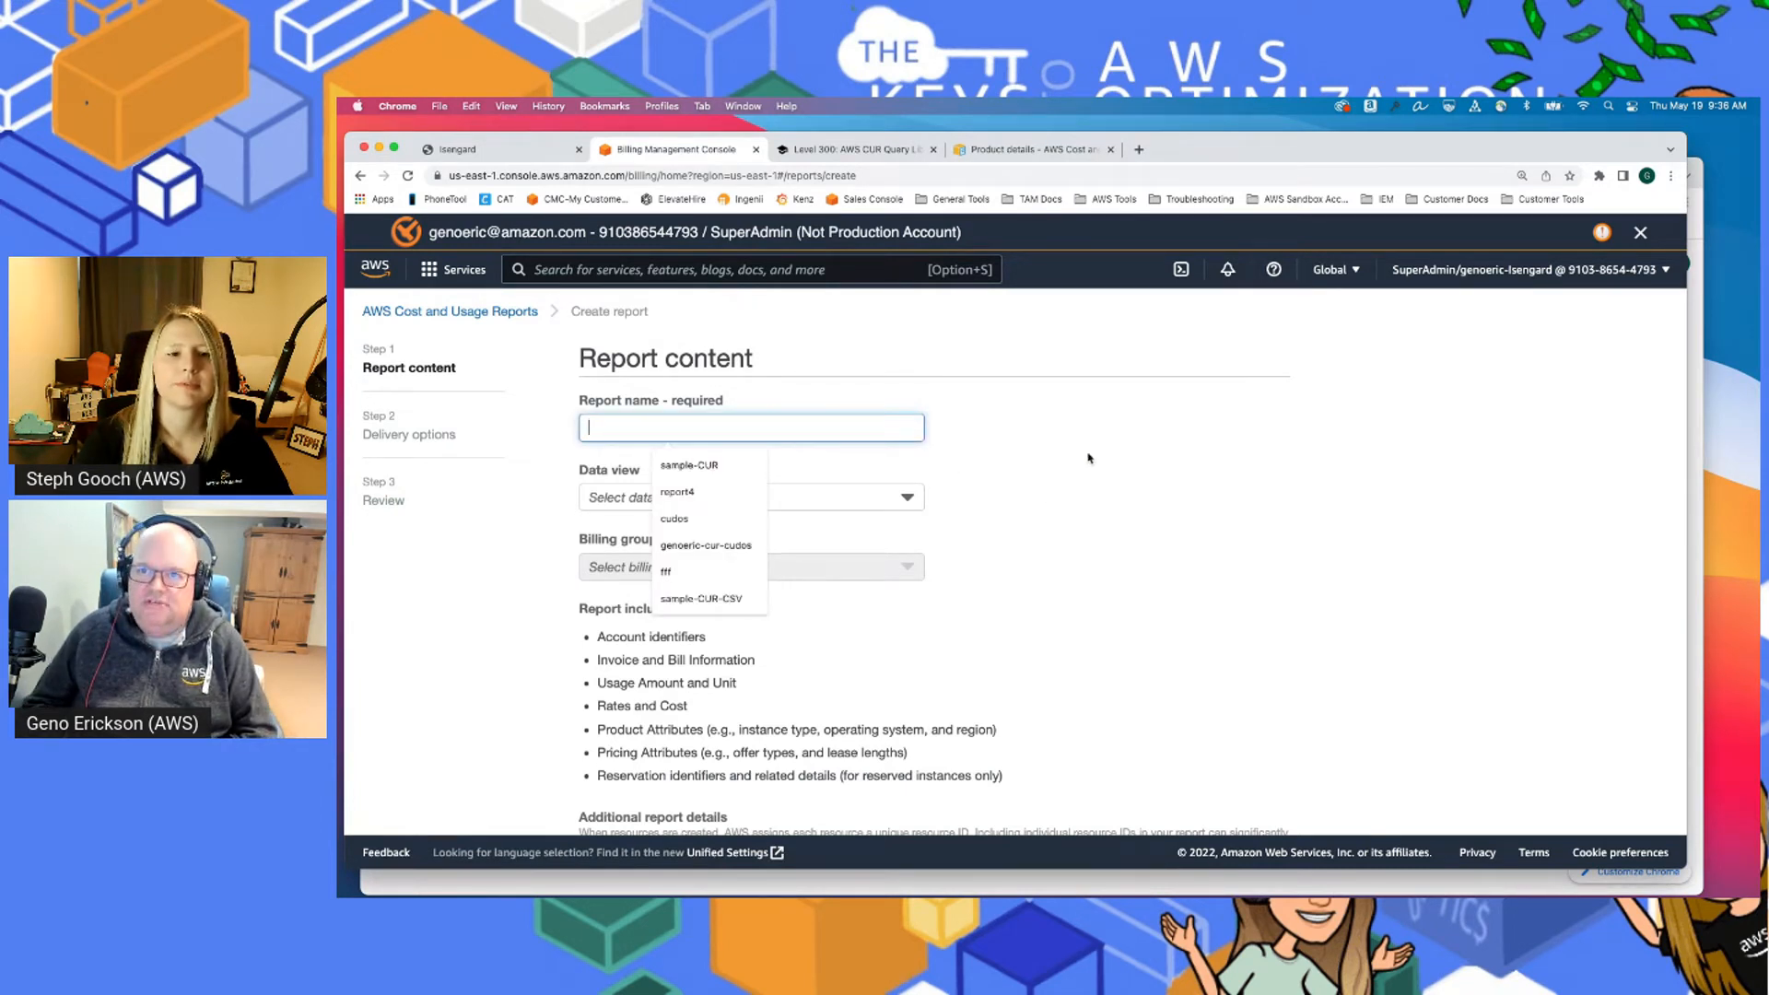
left_click(713, 475)
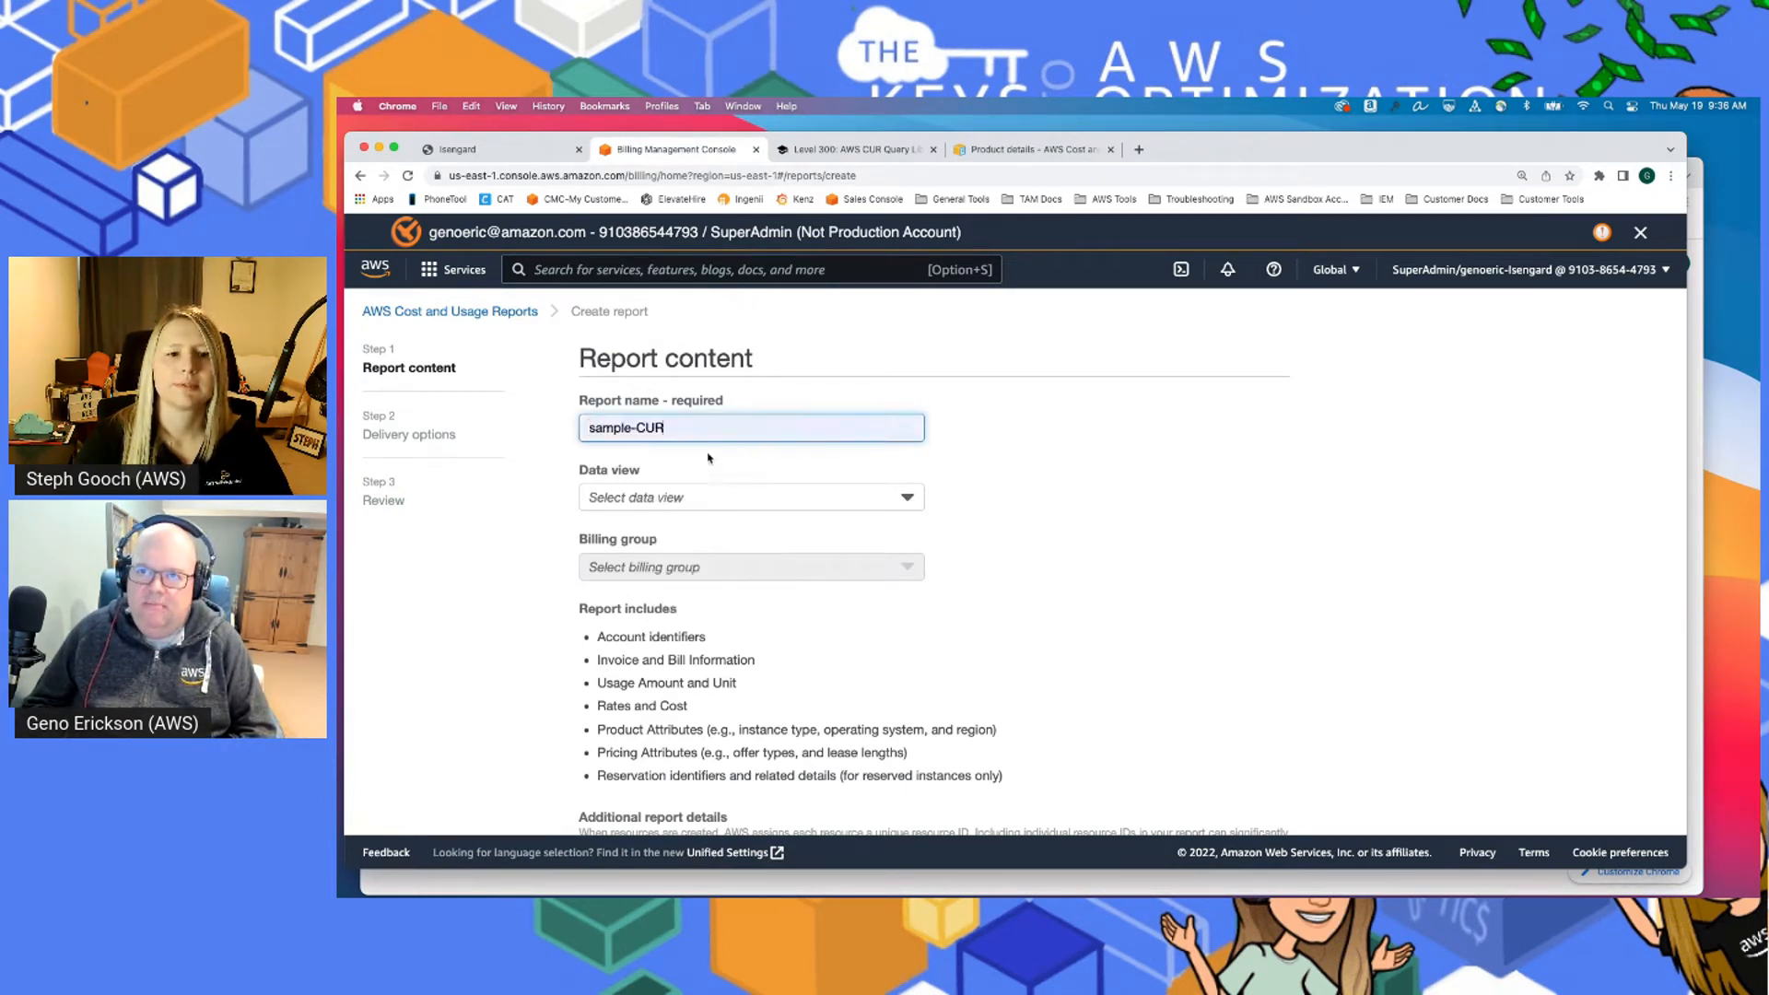
type("1")
scroll(1173, 531, "down", 1)
scroll(1173, 531, "down", 1)
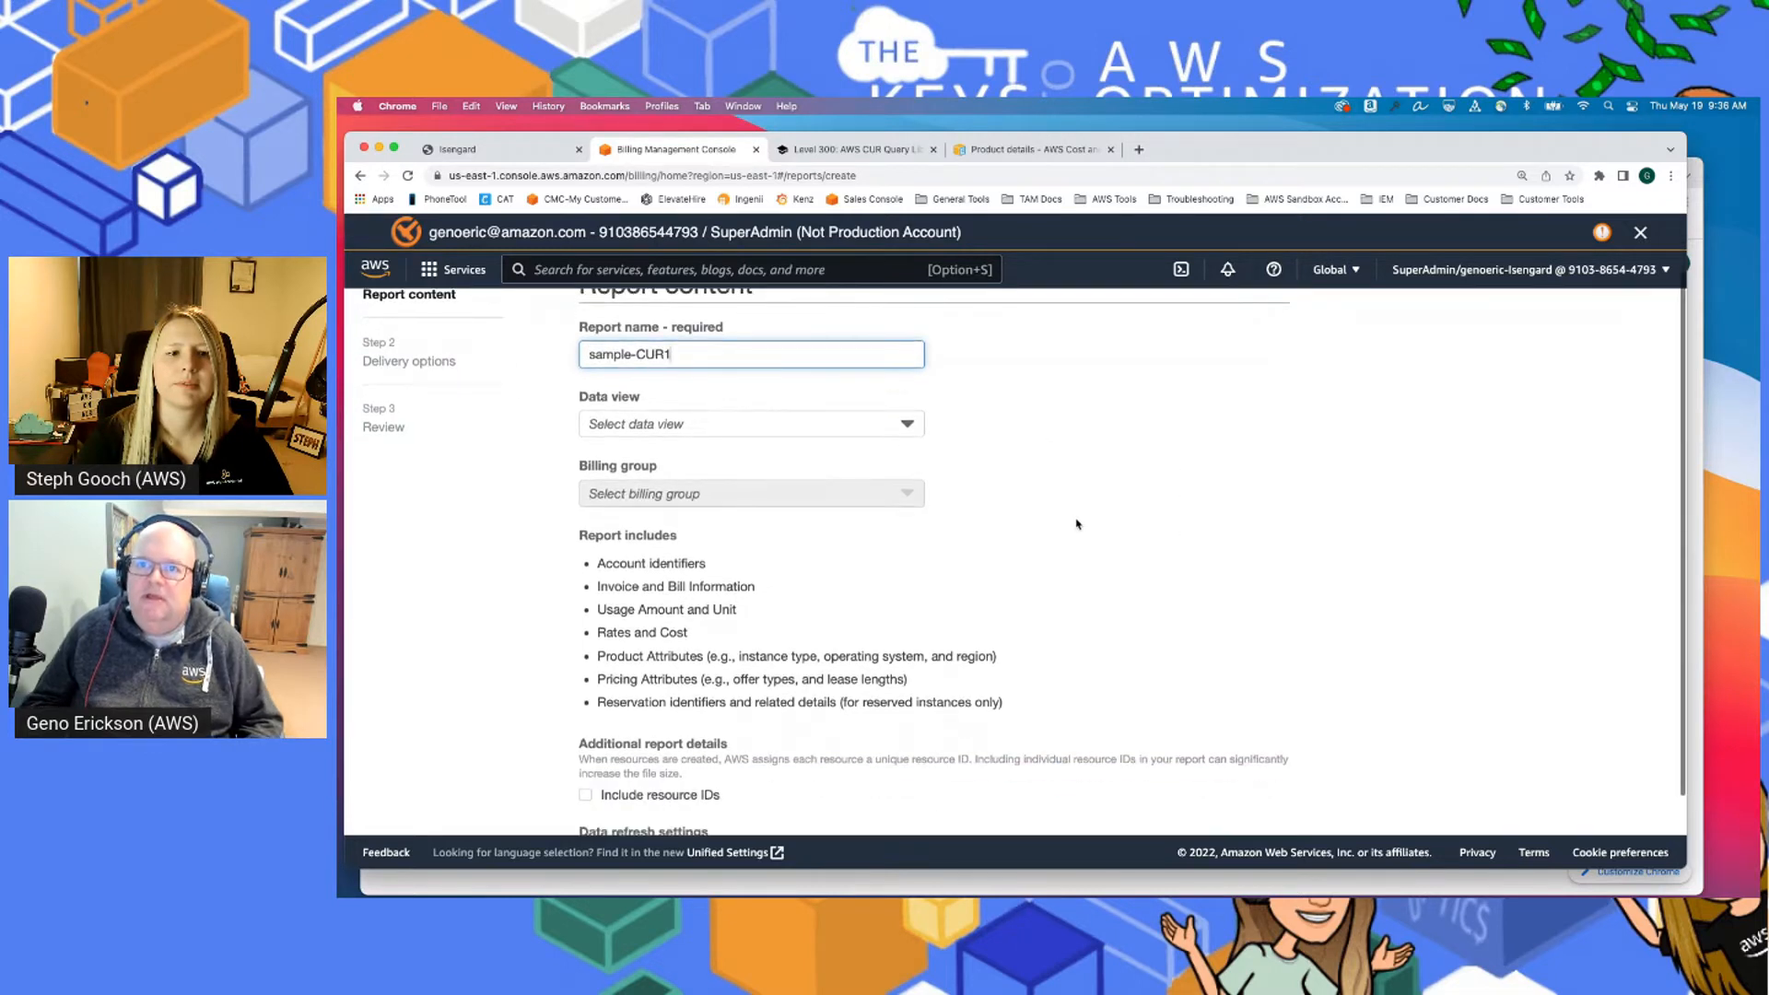
Set the report's data view to Billable and continue to the delivery options
left_click(702, 427)
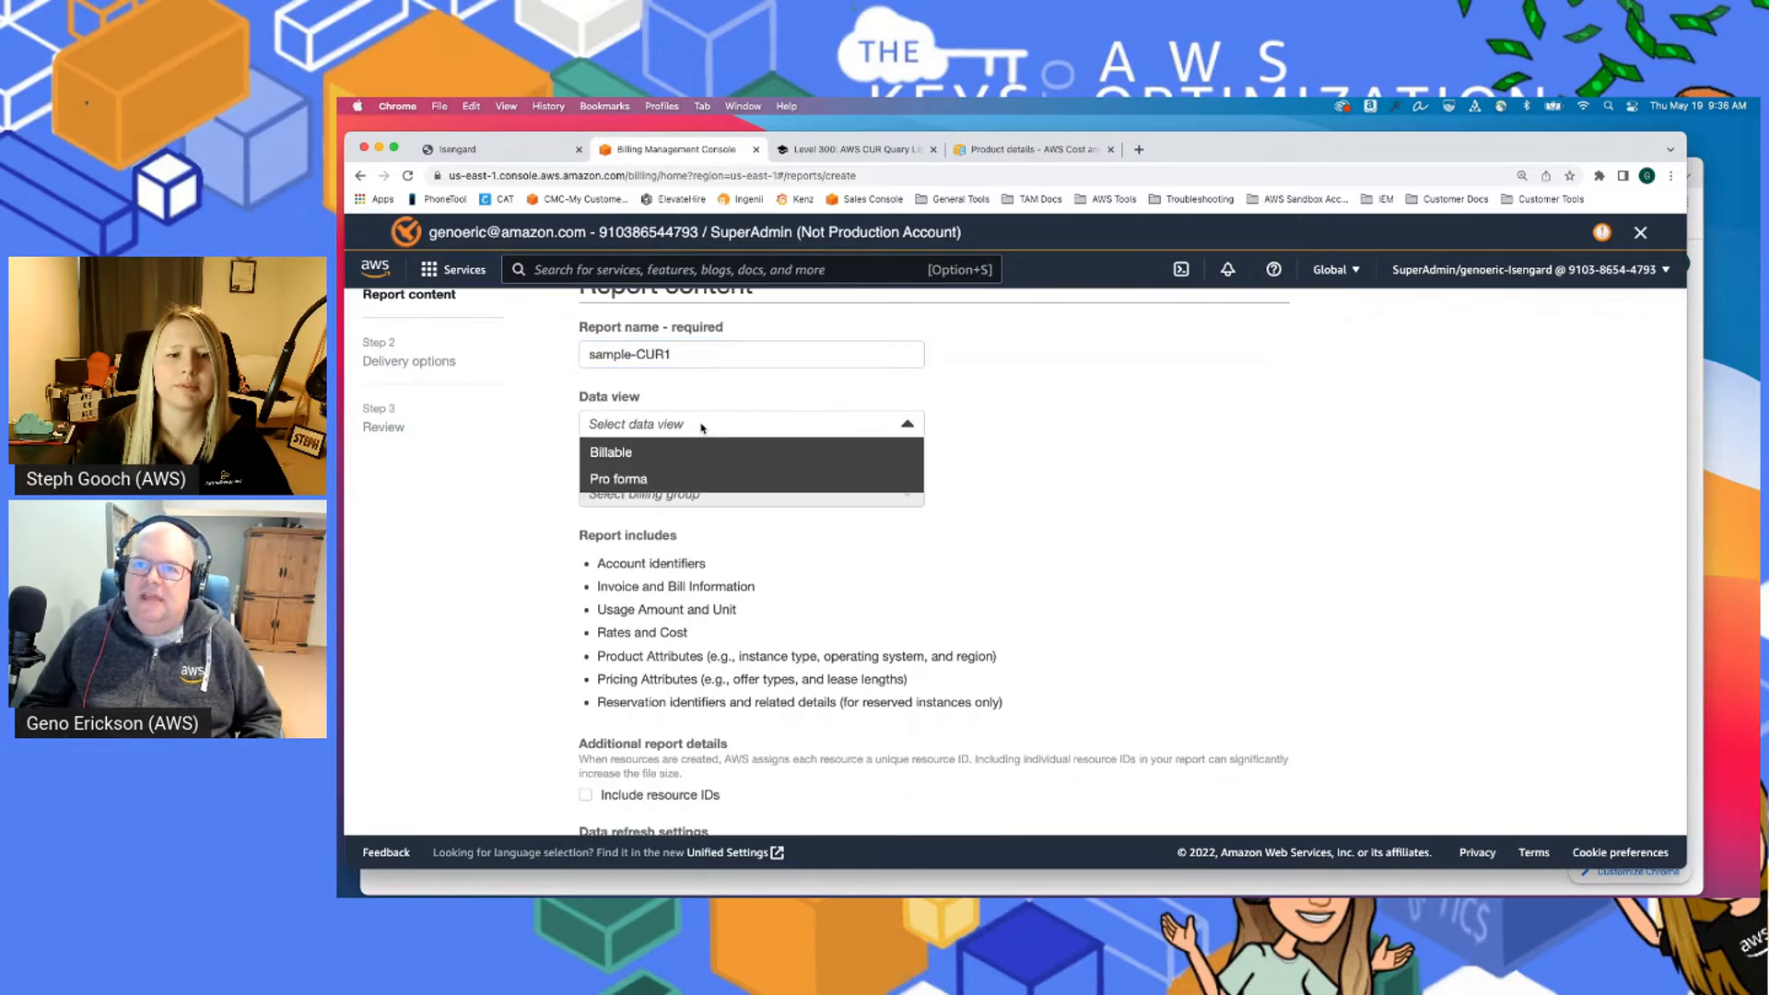
left_click(636, 453)
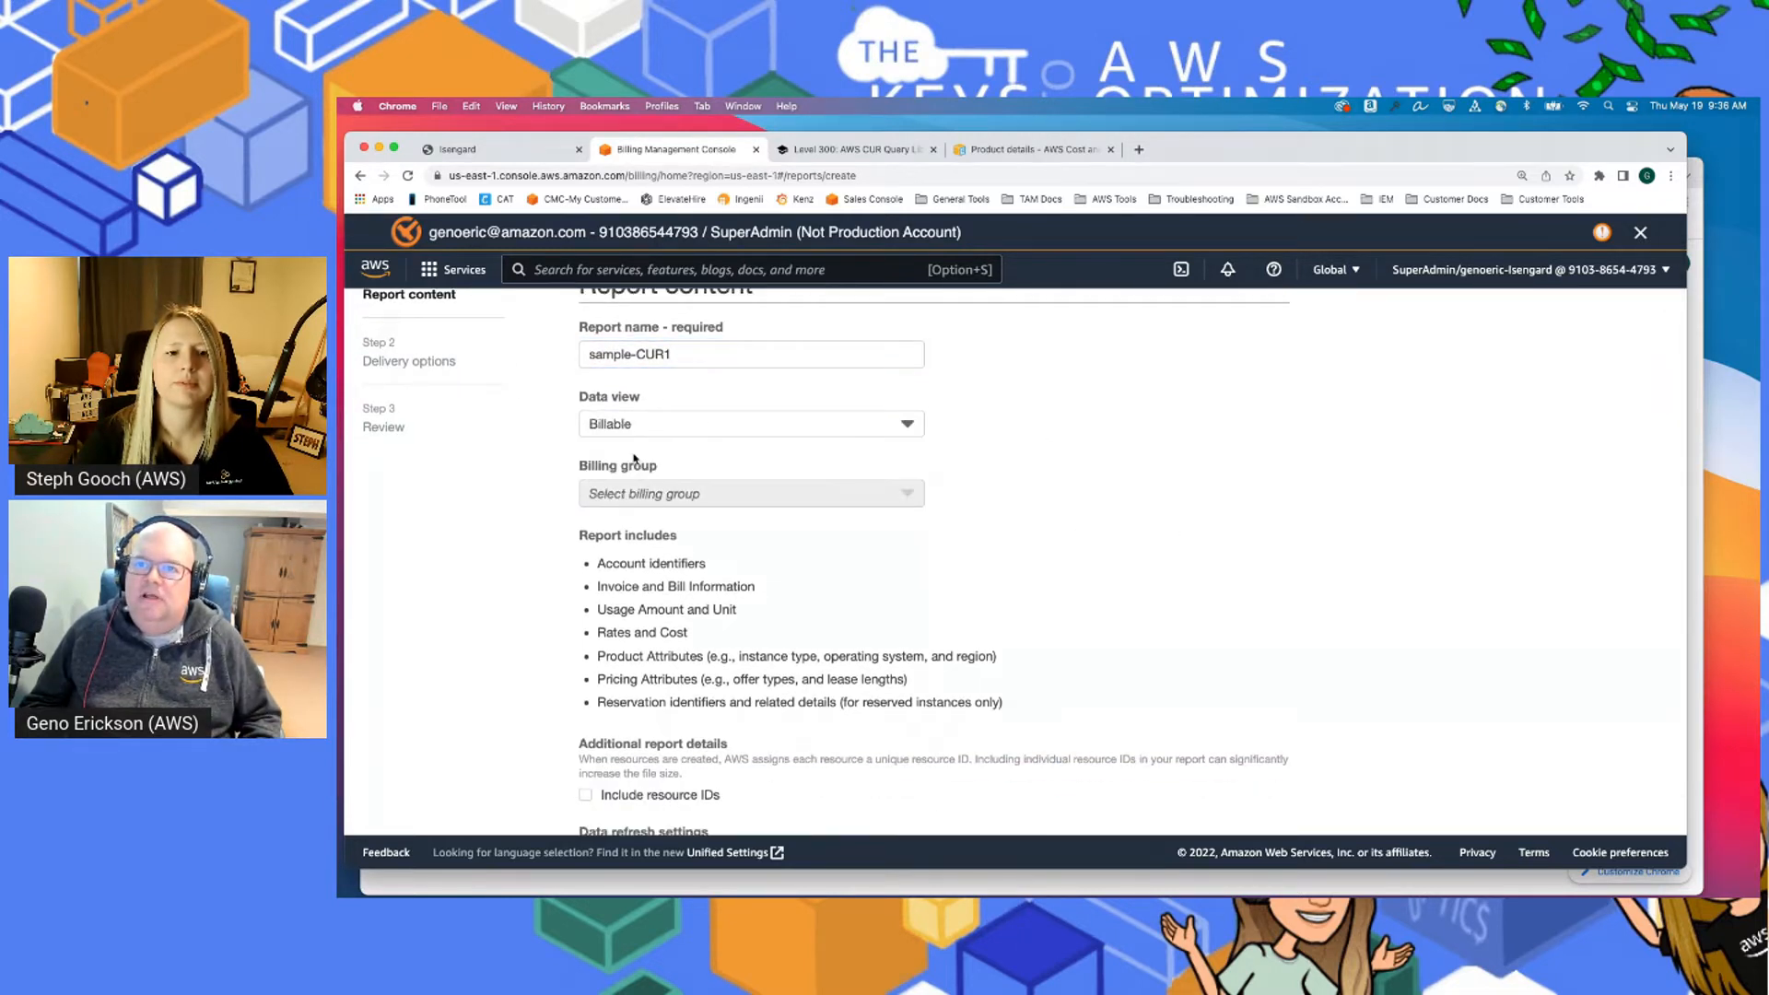
left_click(748, 426)
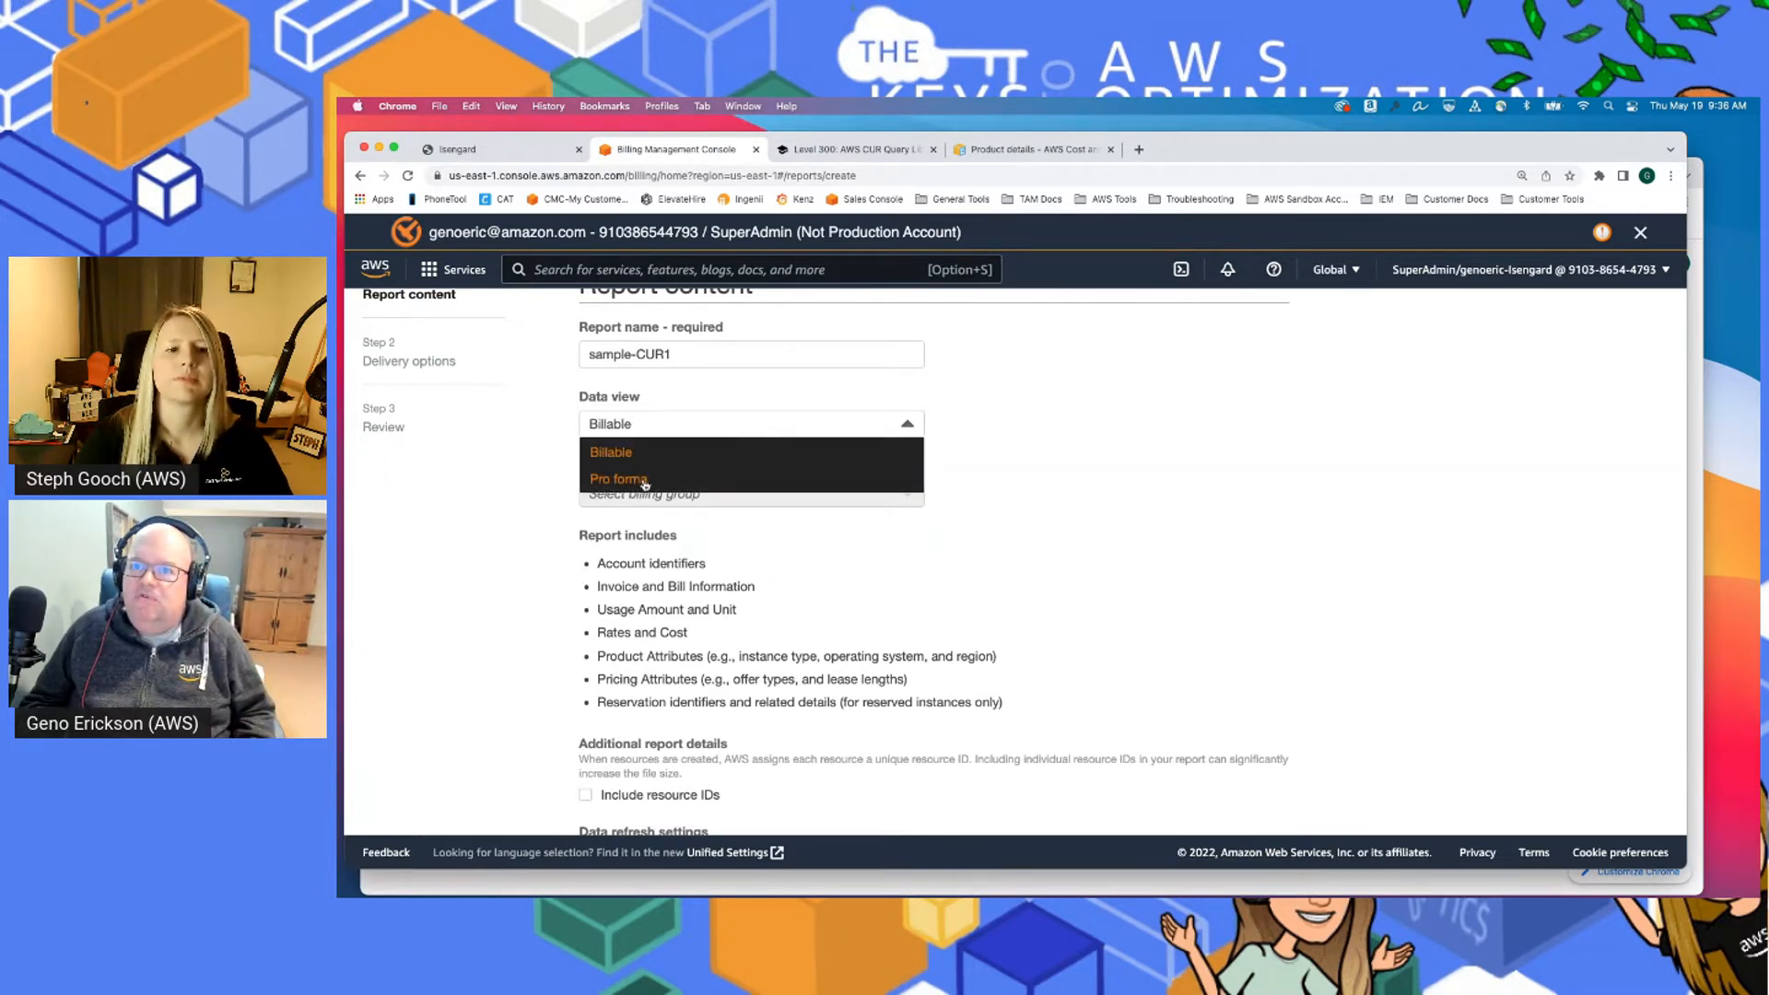
left_click(977, 465)
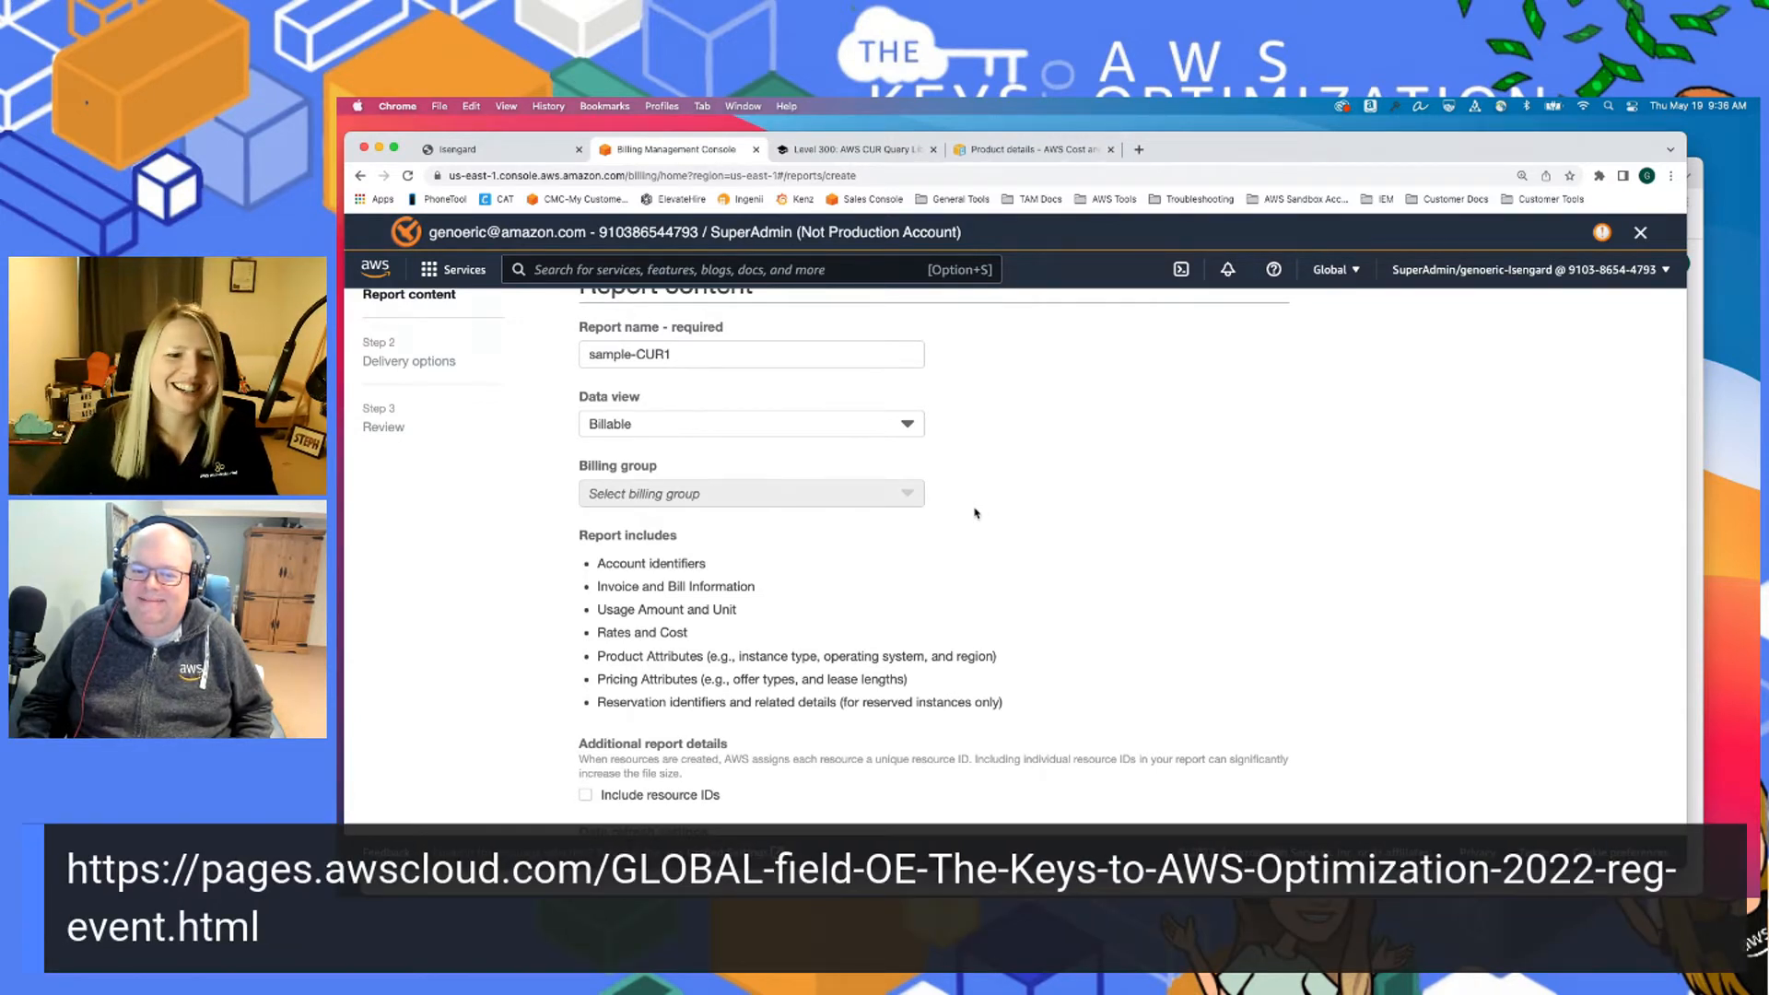
scroll(975, 513, "down", 1)
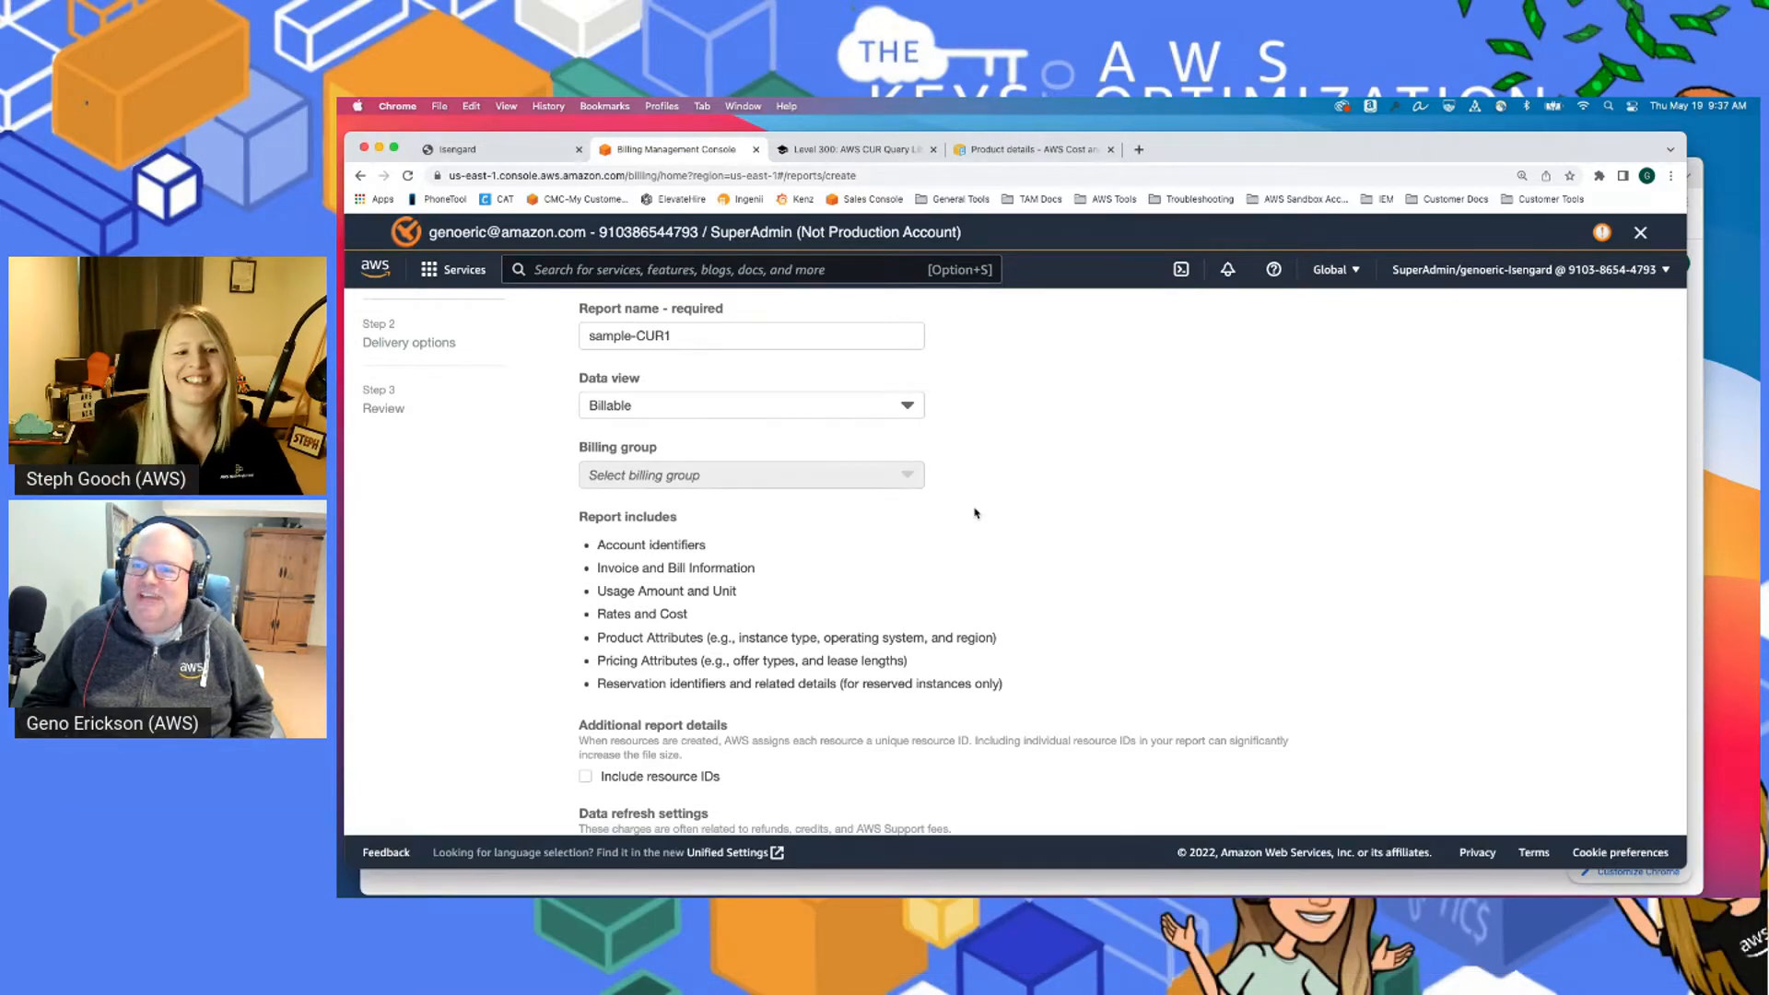
scroll(976, 513, "down", 3)
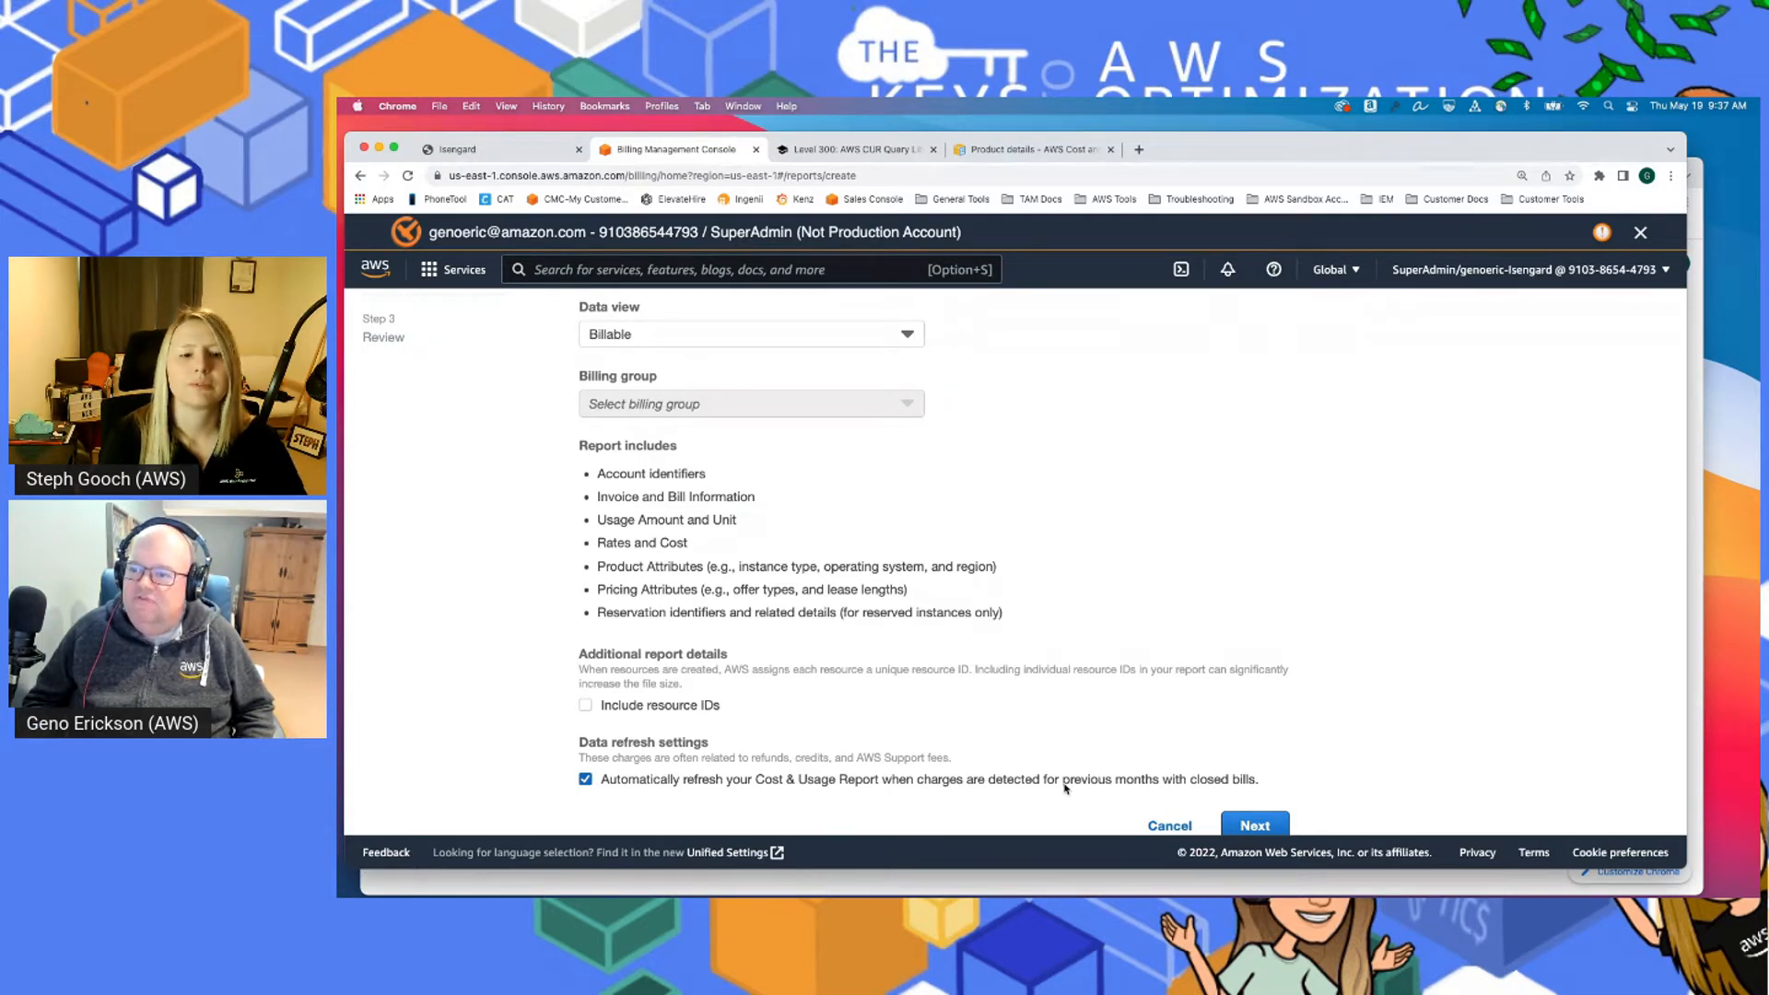
left_click(1280, 823)
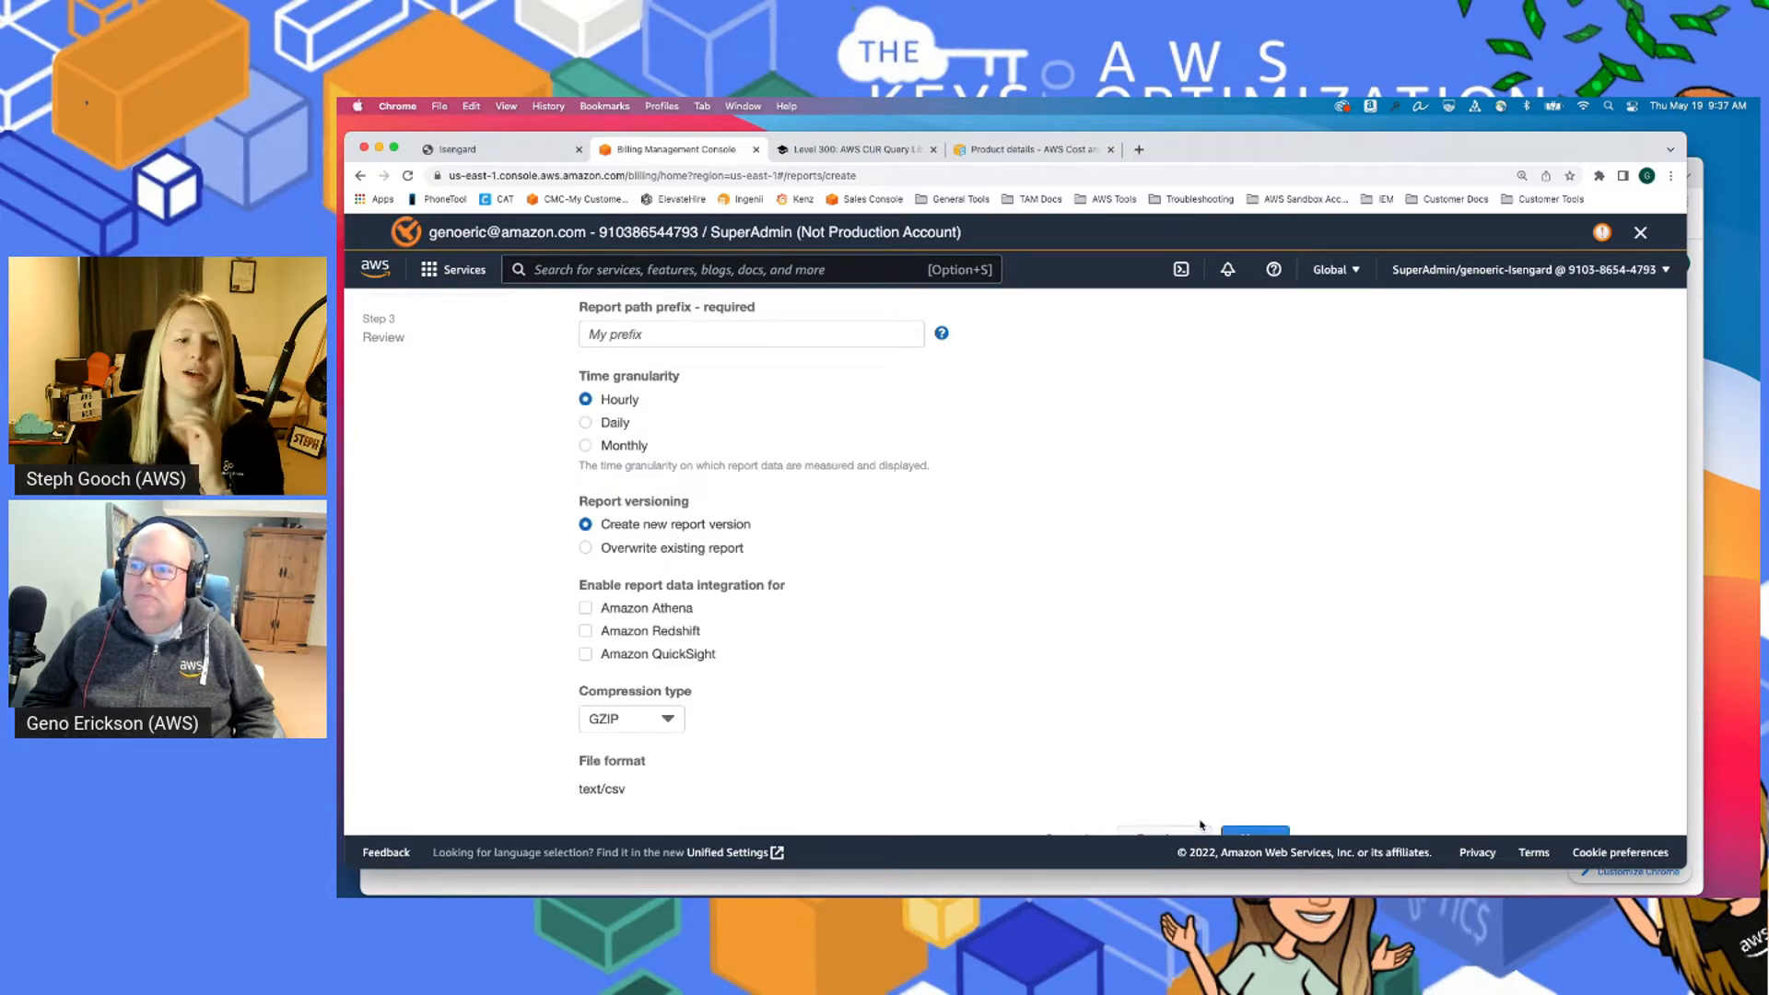
Choose the first existing S3 bucket for report delivery, bring up its default policy, and cancel the bucket configuration
scroll(1213, 789, "down", 1)
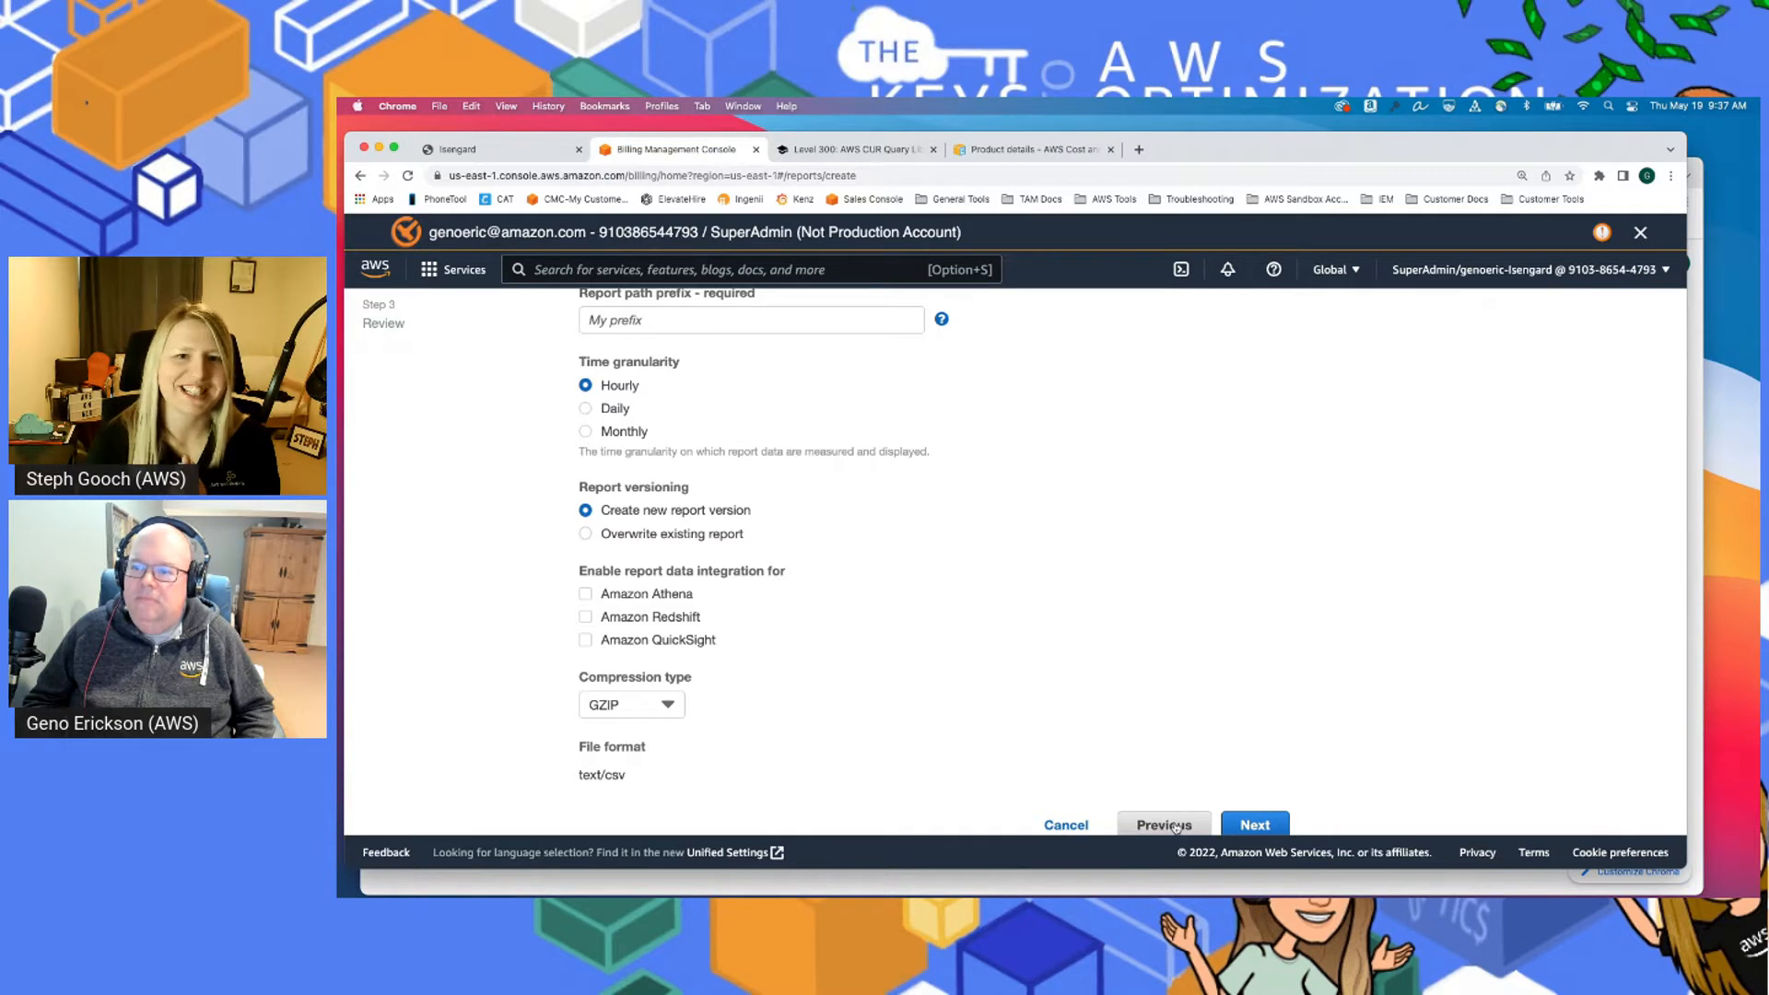
scroll(1168, 789, "up", 4)
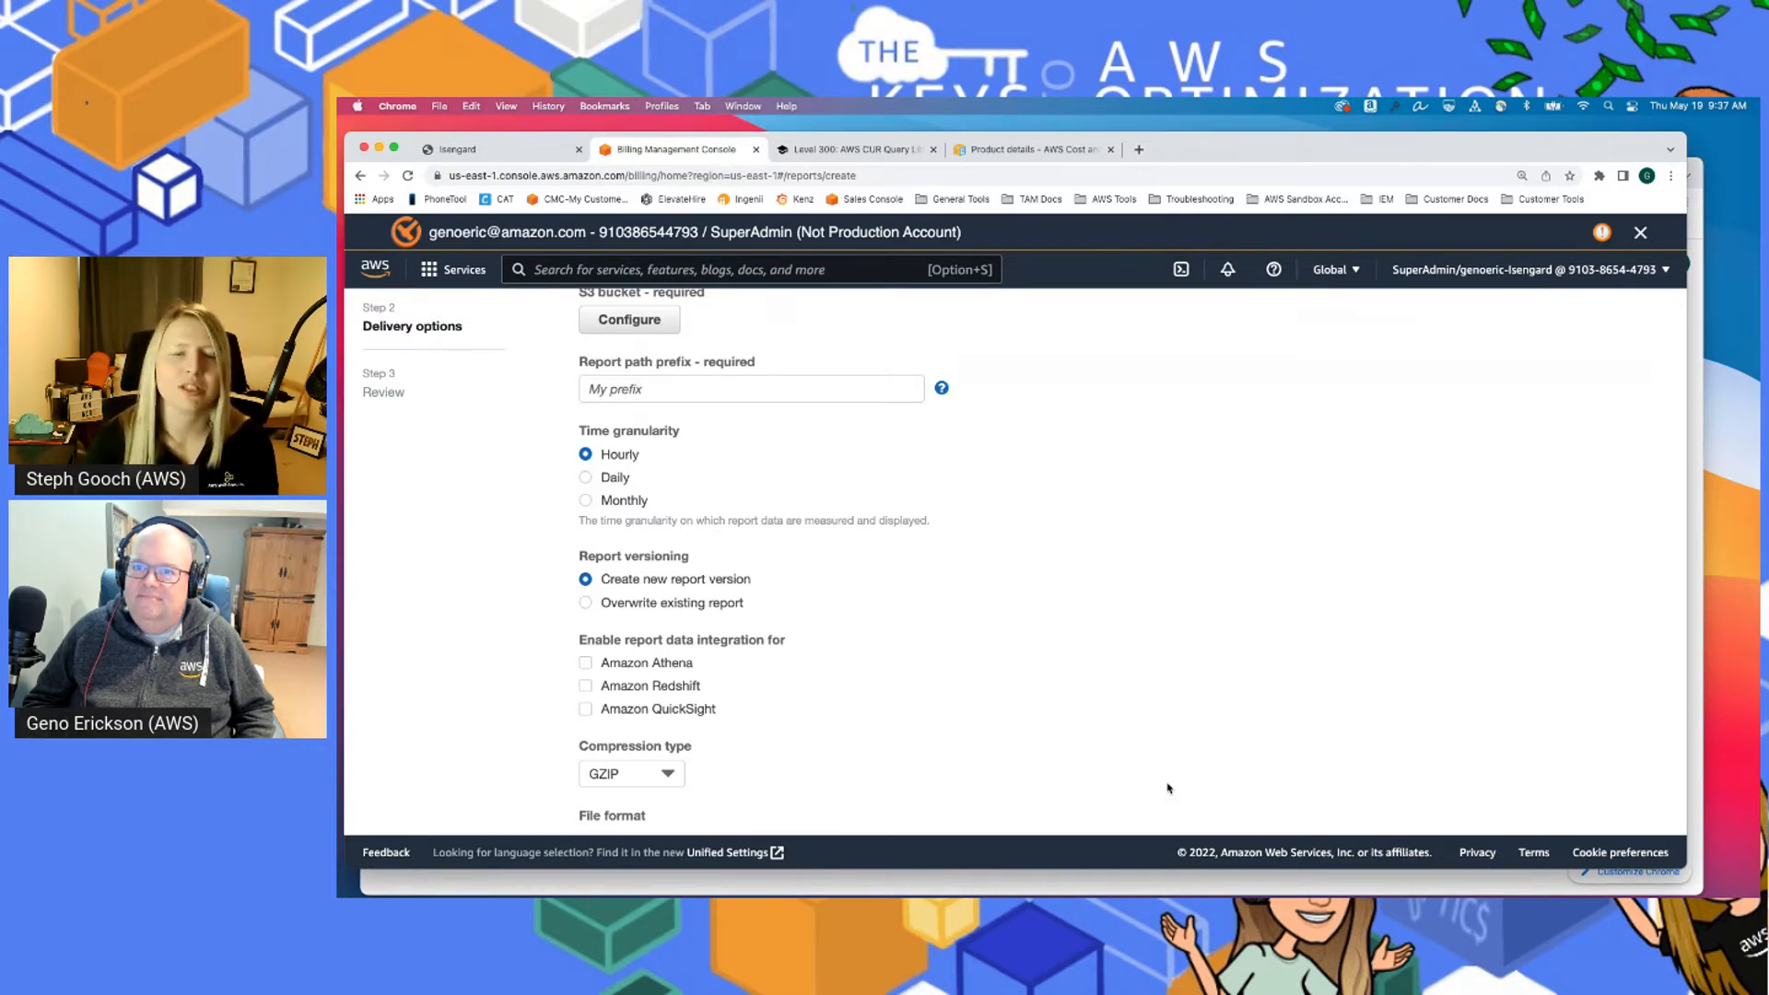
scroll(1169, 789, "up", 4)
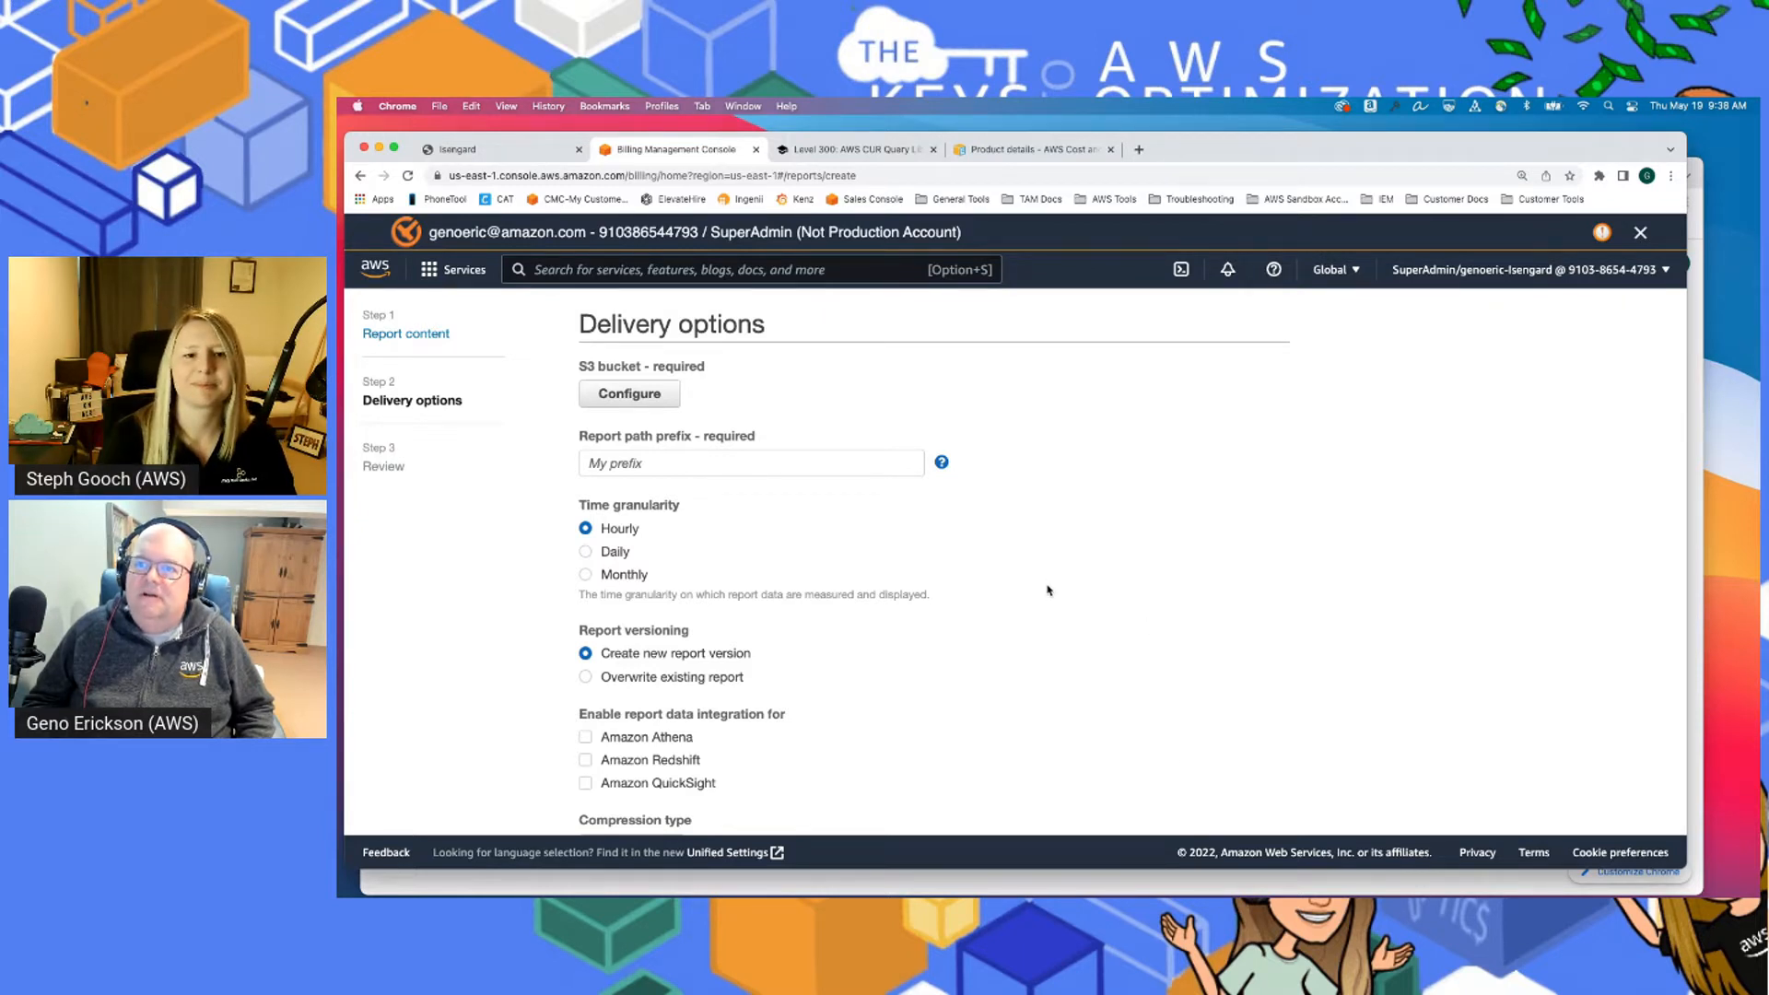
left_click(636, 396)
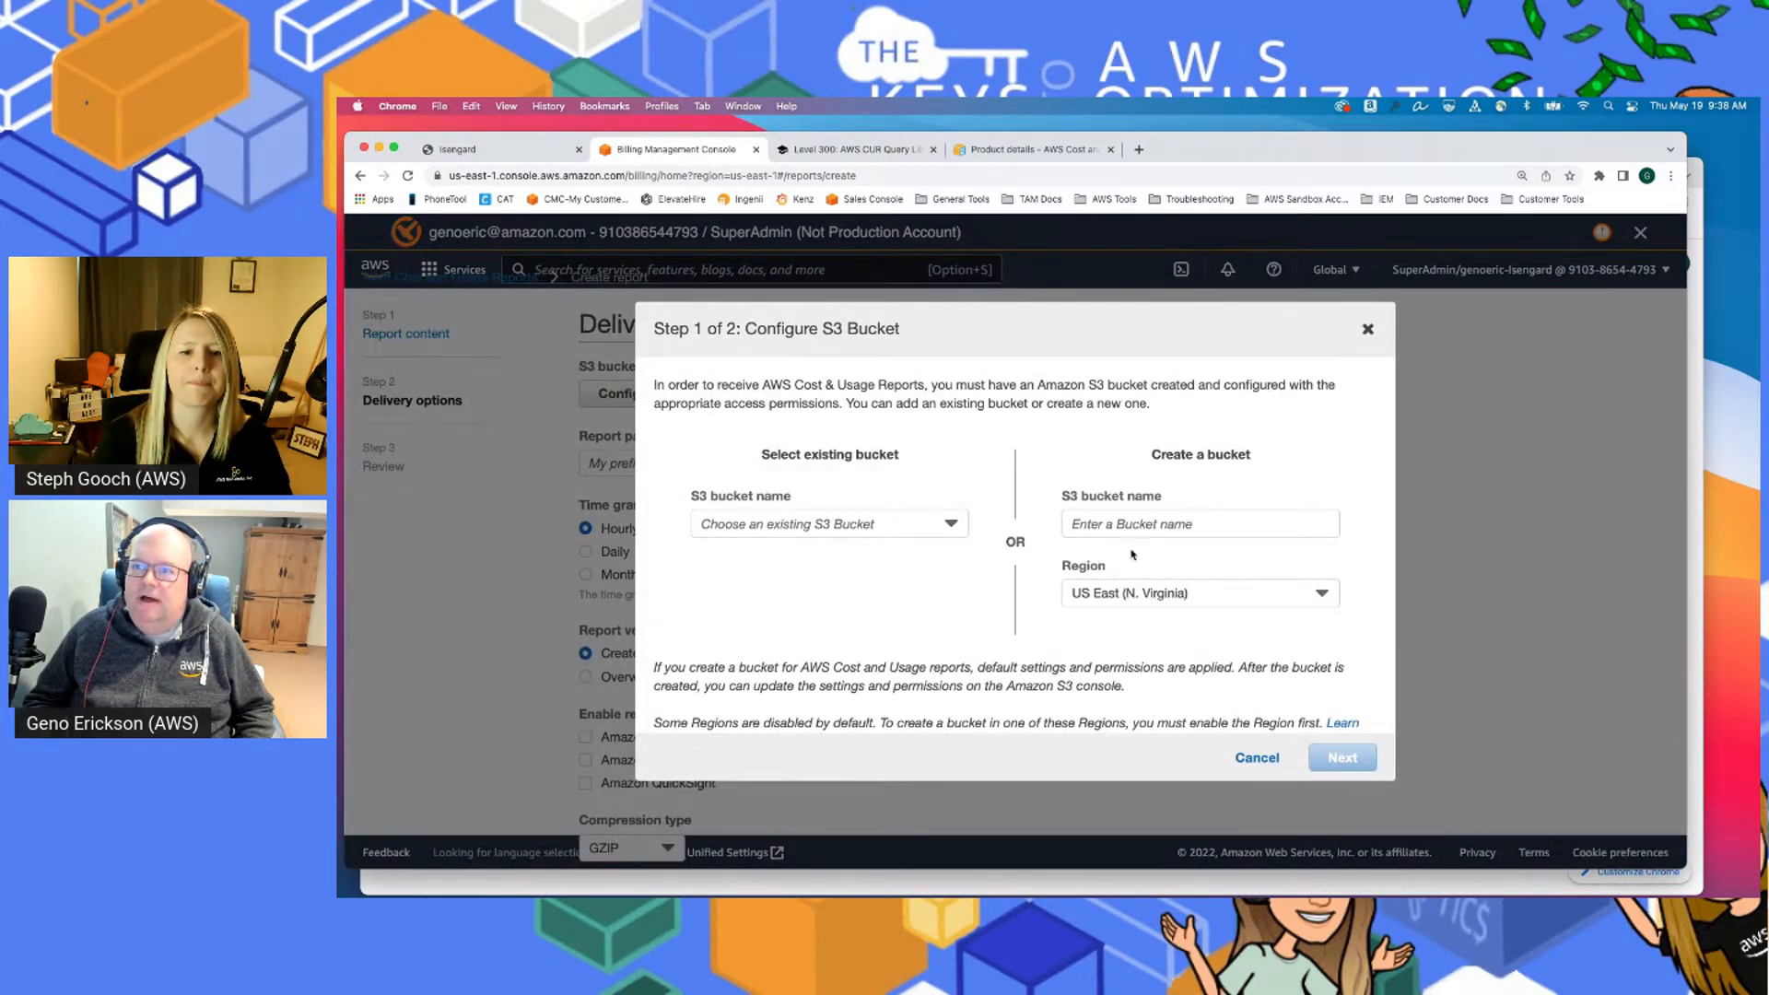
left_click(809, 536)
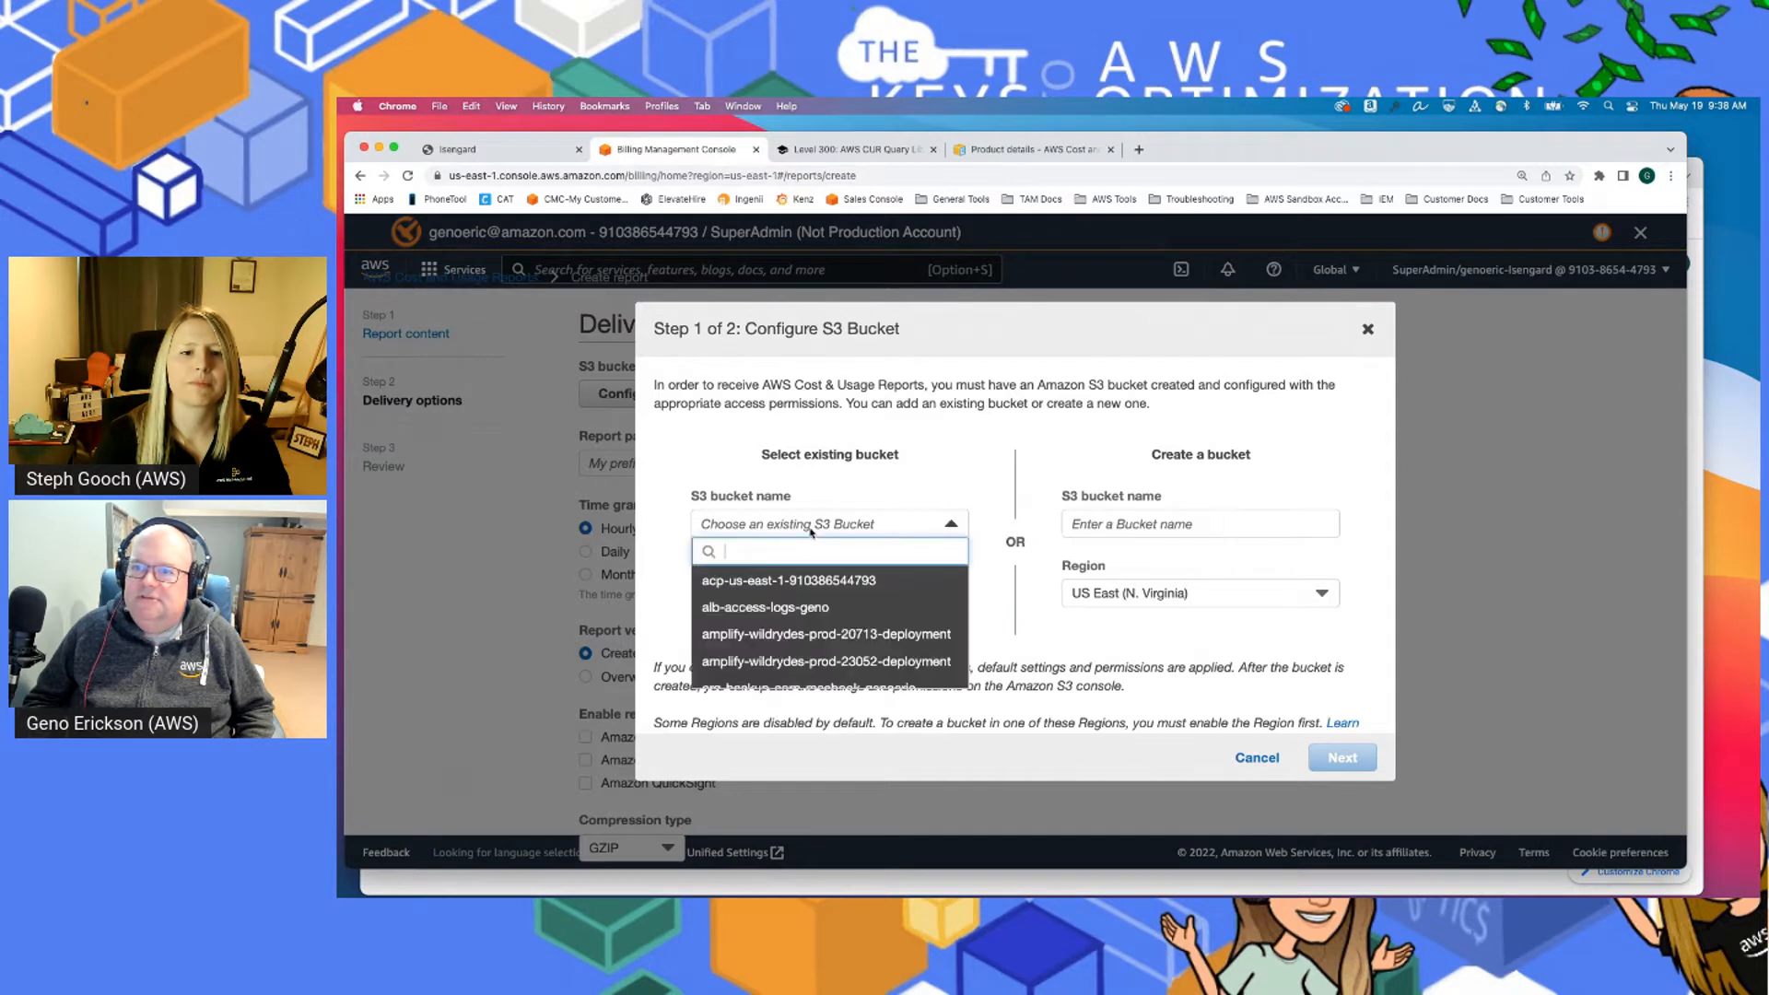
left_click(793, 582)
left_click(1342, 757)
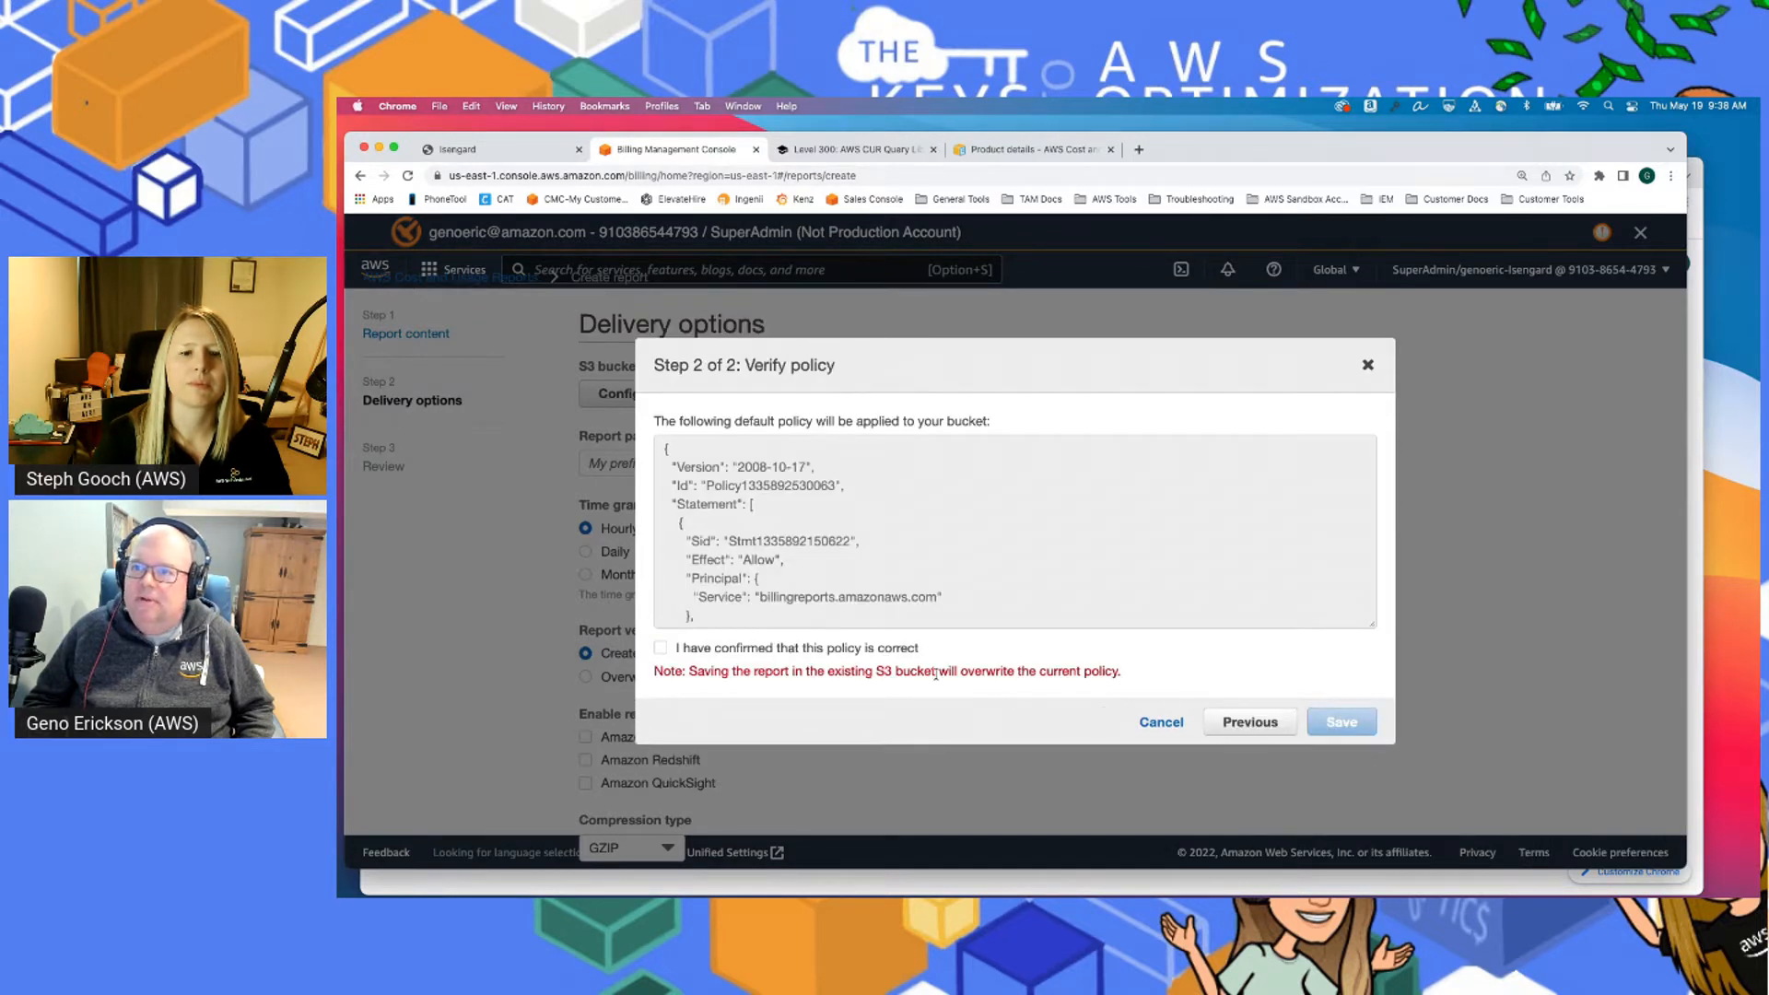
left_click(1161, 722)
Configure the same existing S3 bucket again to review the policy verification, and cancel without saving
left_click(629, 394)
left_click(847, 524)
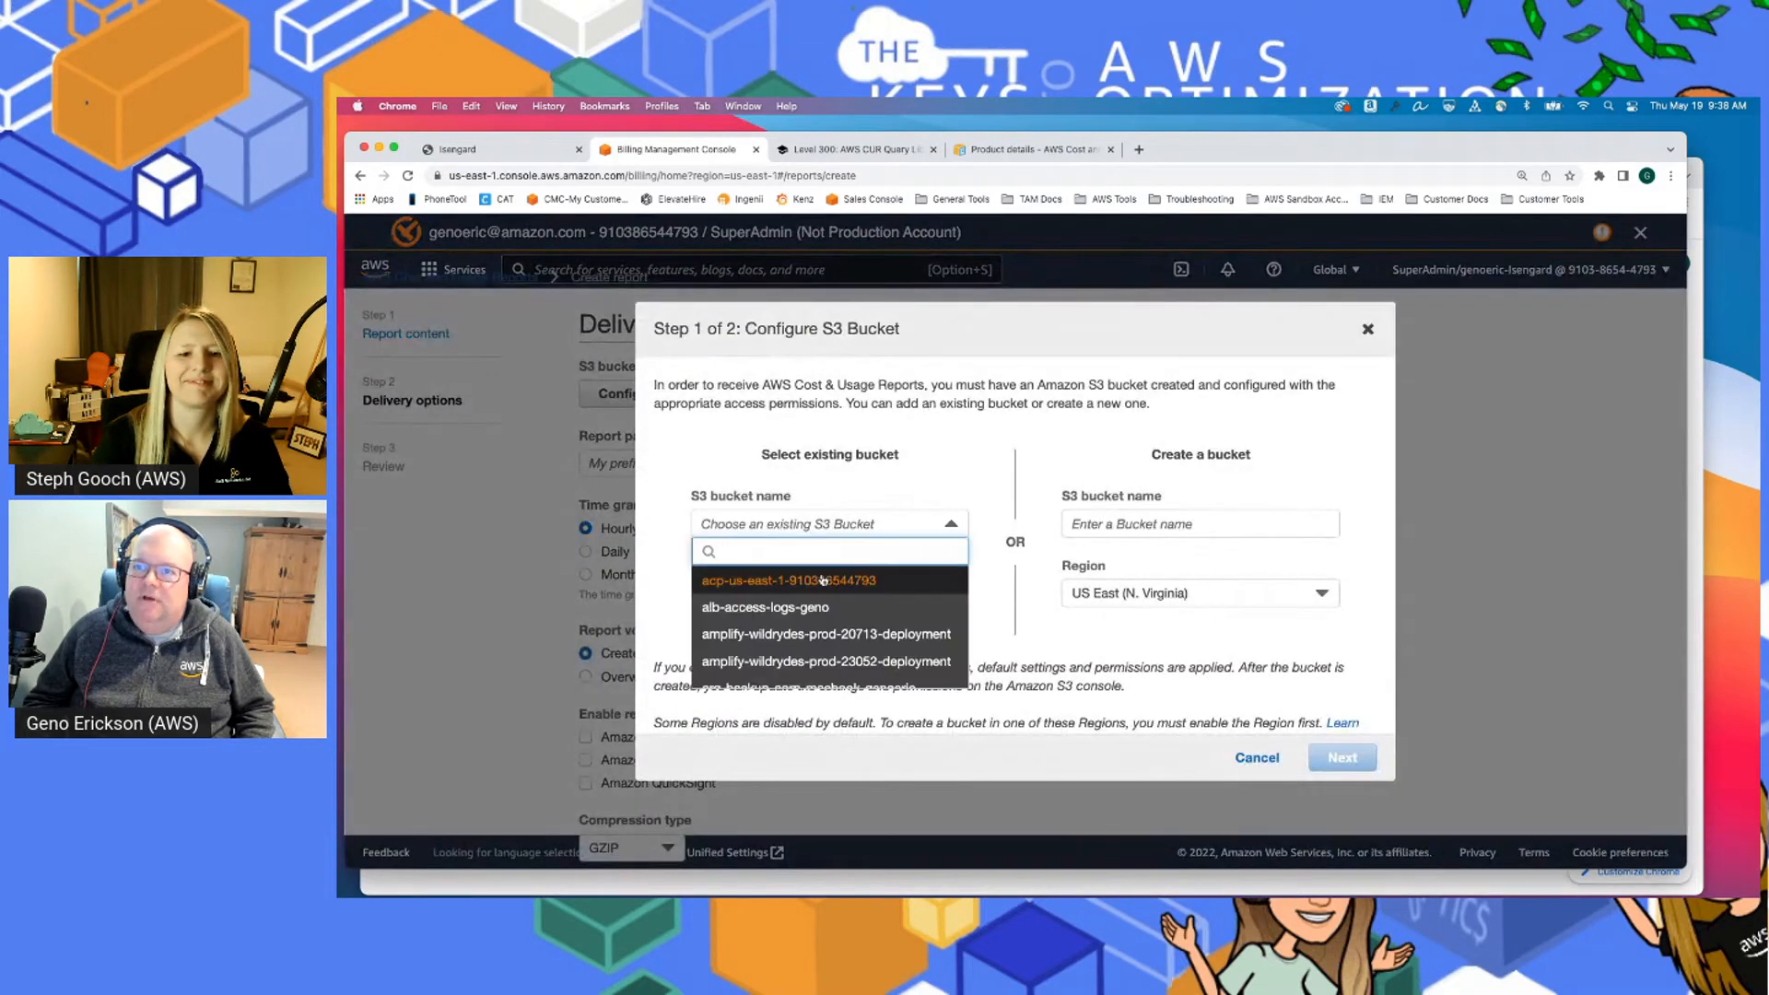
left_click(823, 580)
left_click(1342, 758)
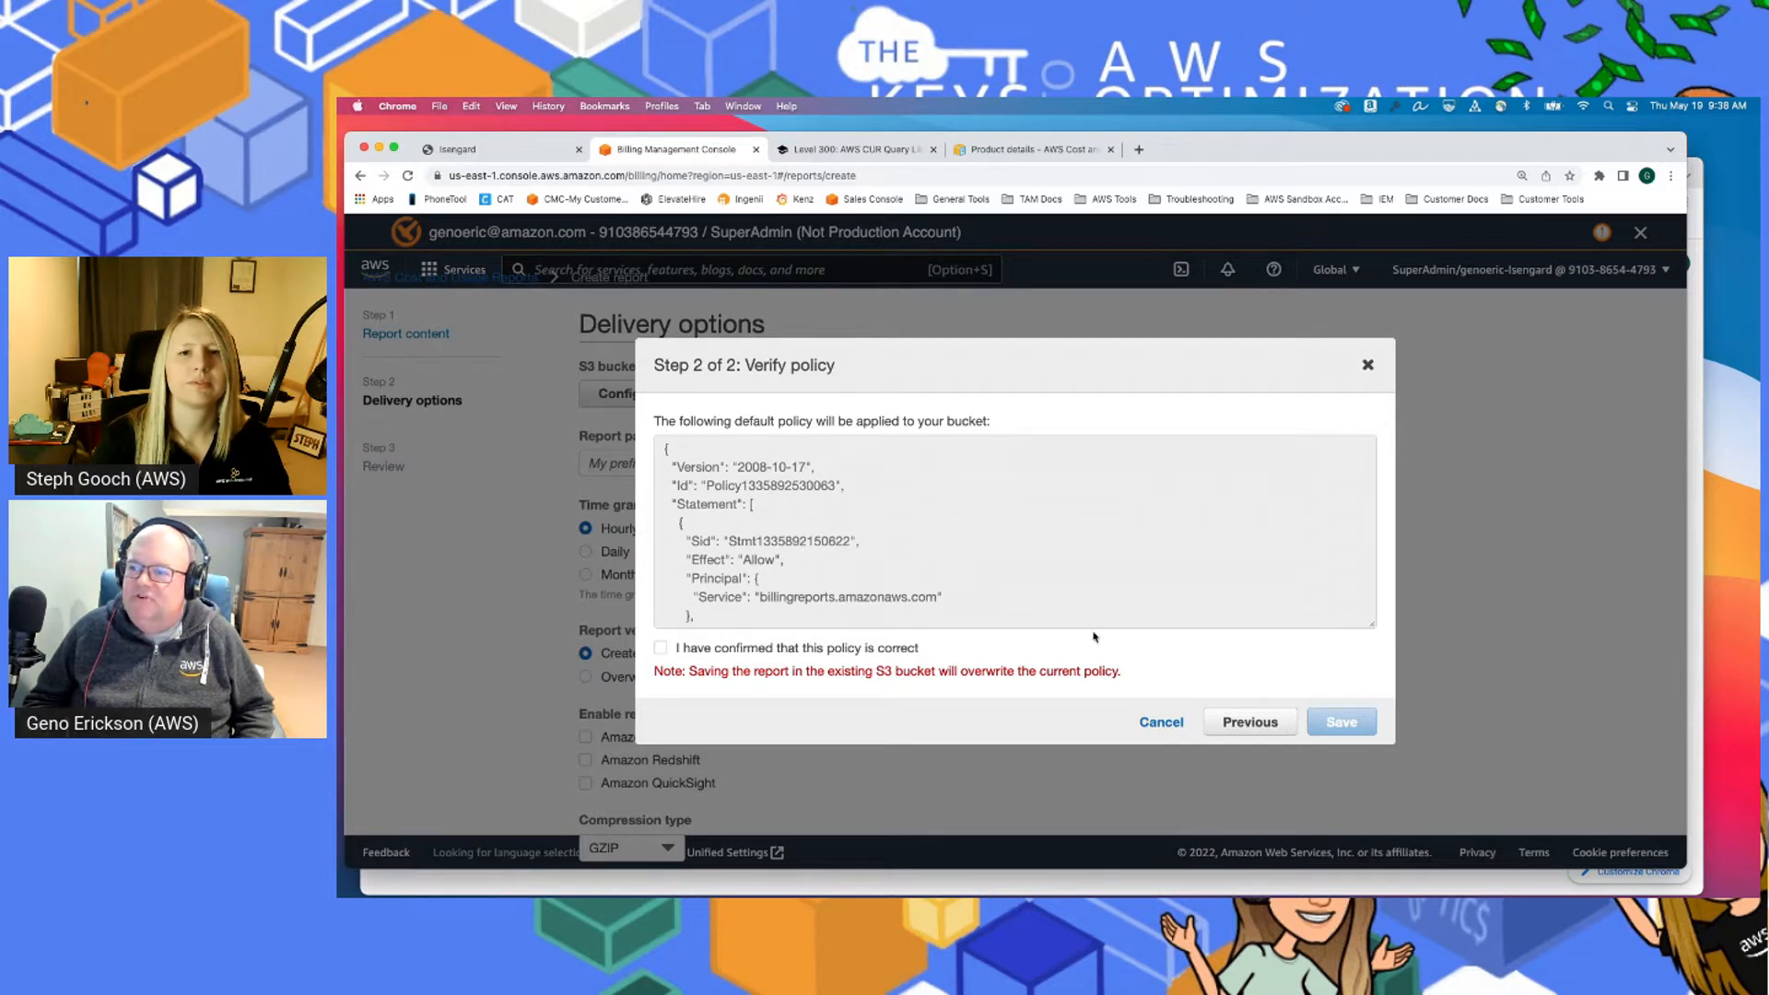
left_click(1159, 723)
Fill in the report path prefix with the previously used value ending in cur-cudos
scroll(1129, 689, "down", 1)
scroll(1127, 684, "down", 1)
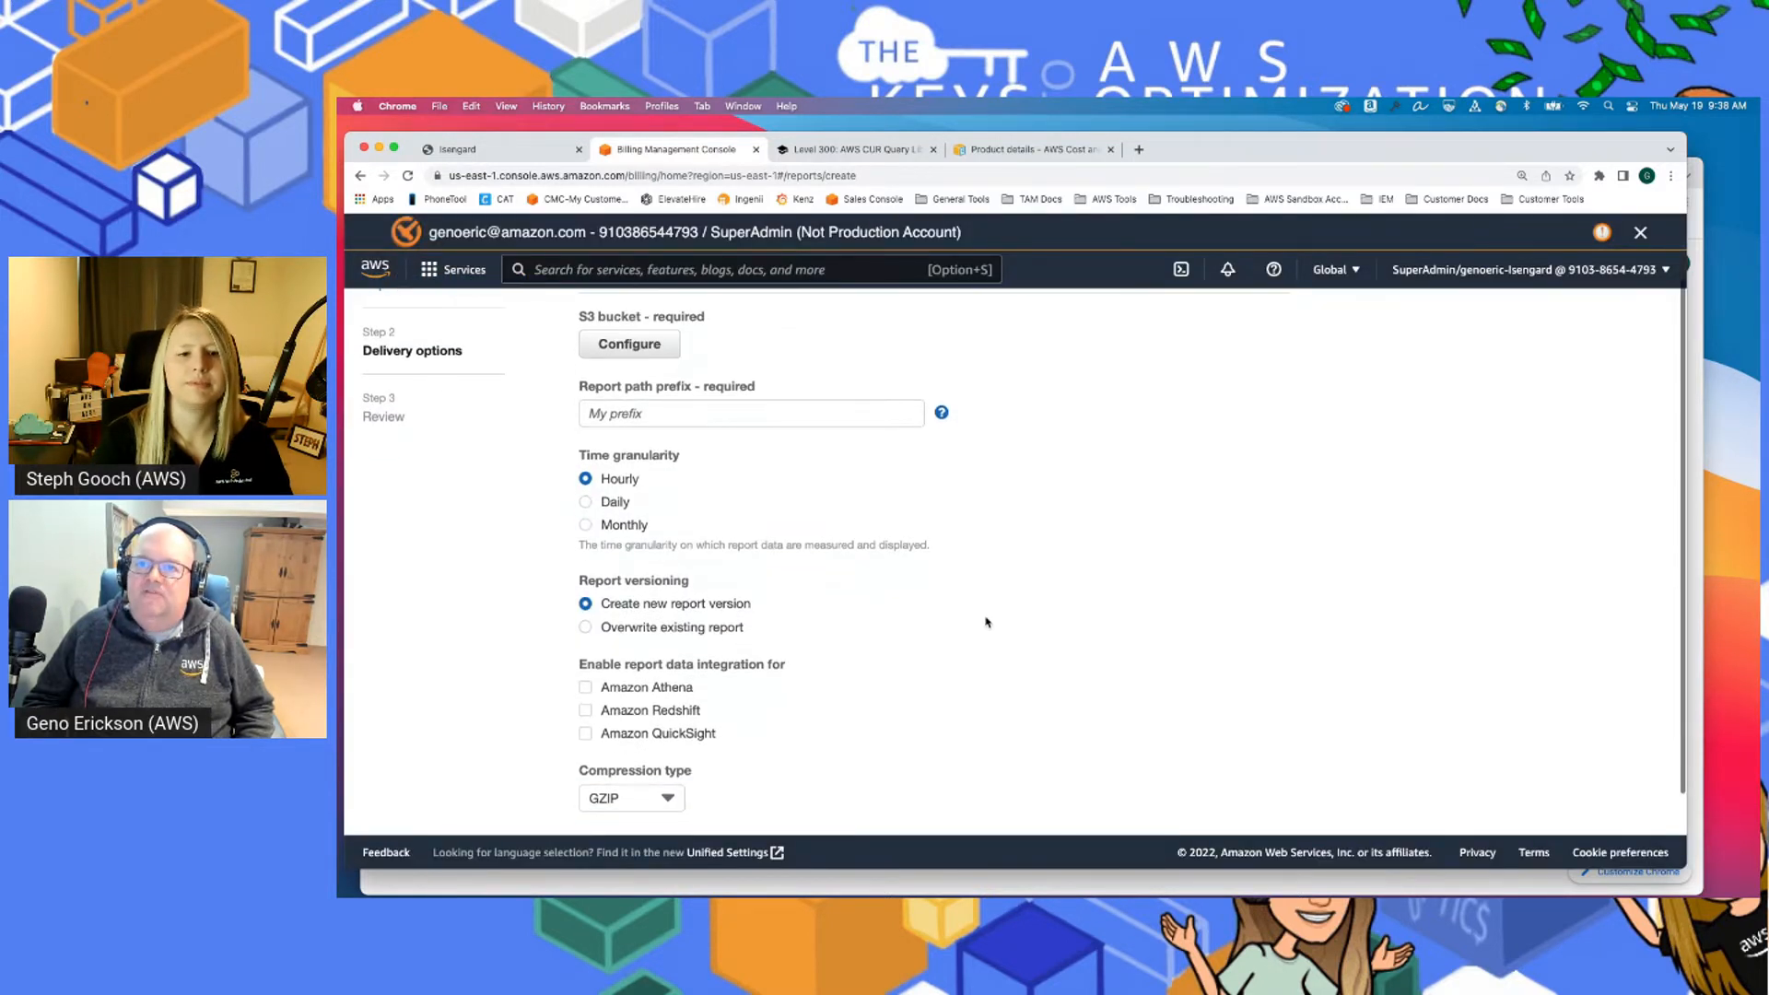
left_click(665, 412)
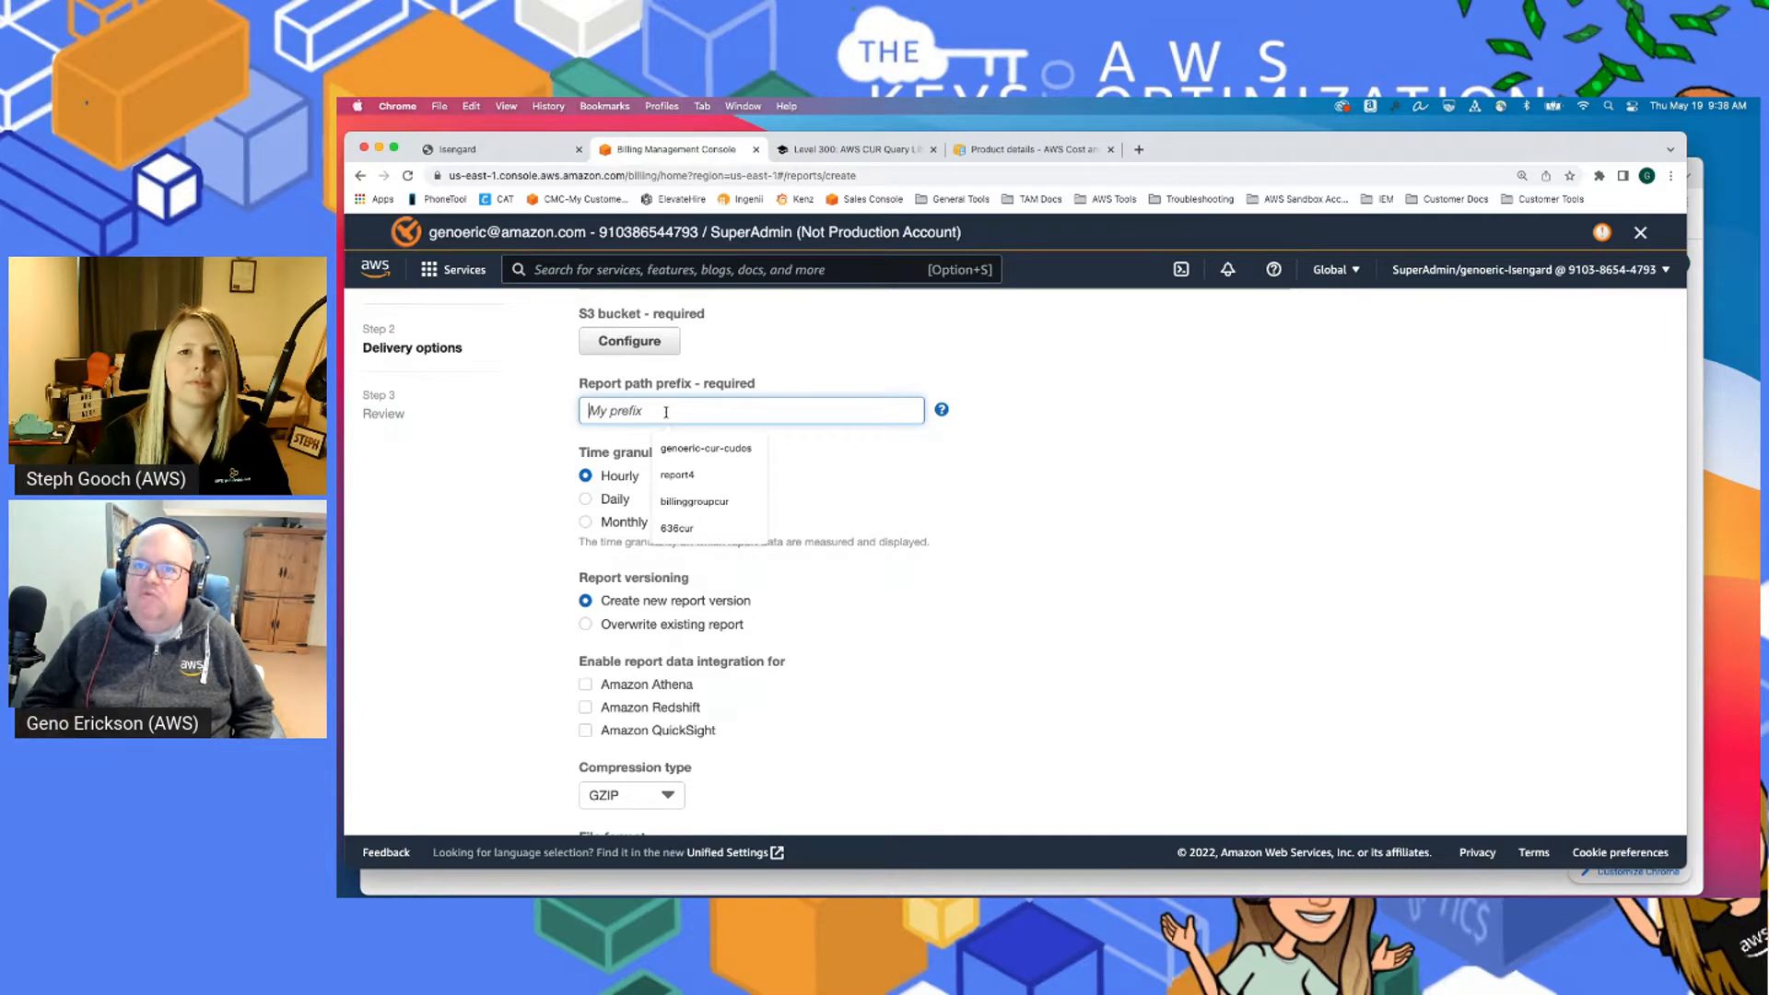
left_click(691, 453)
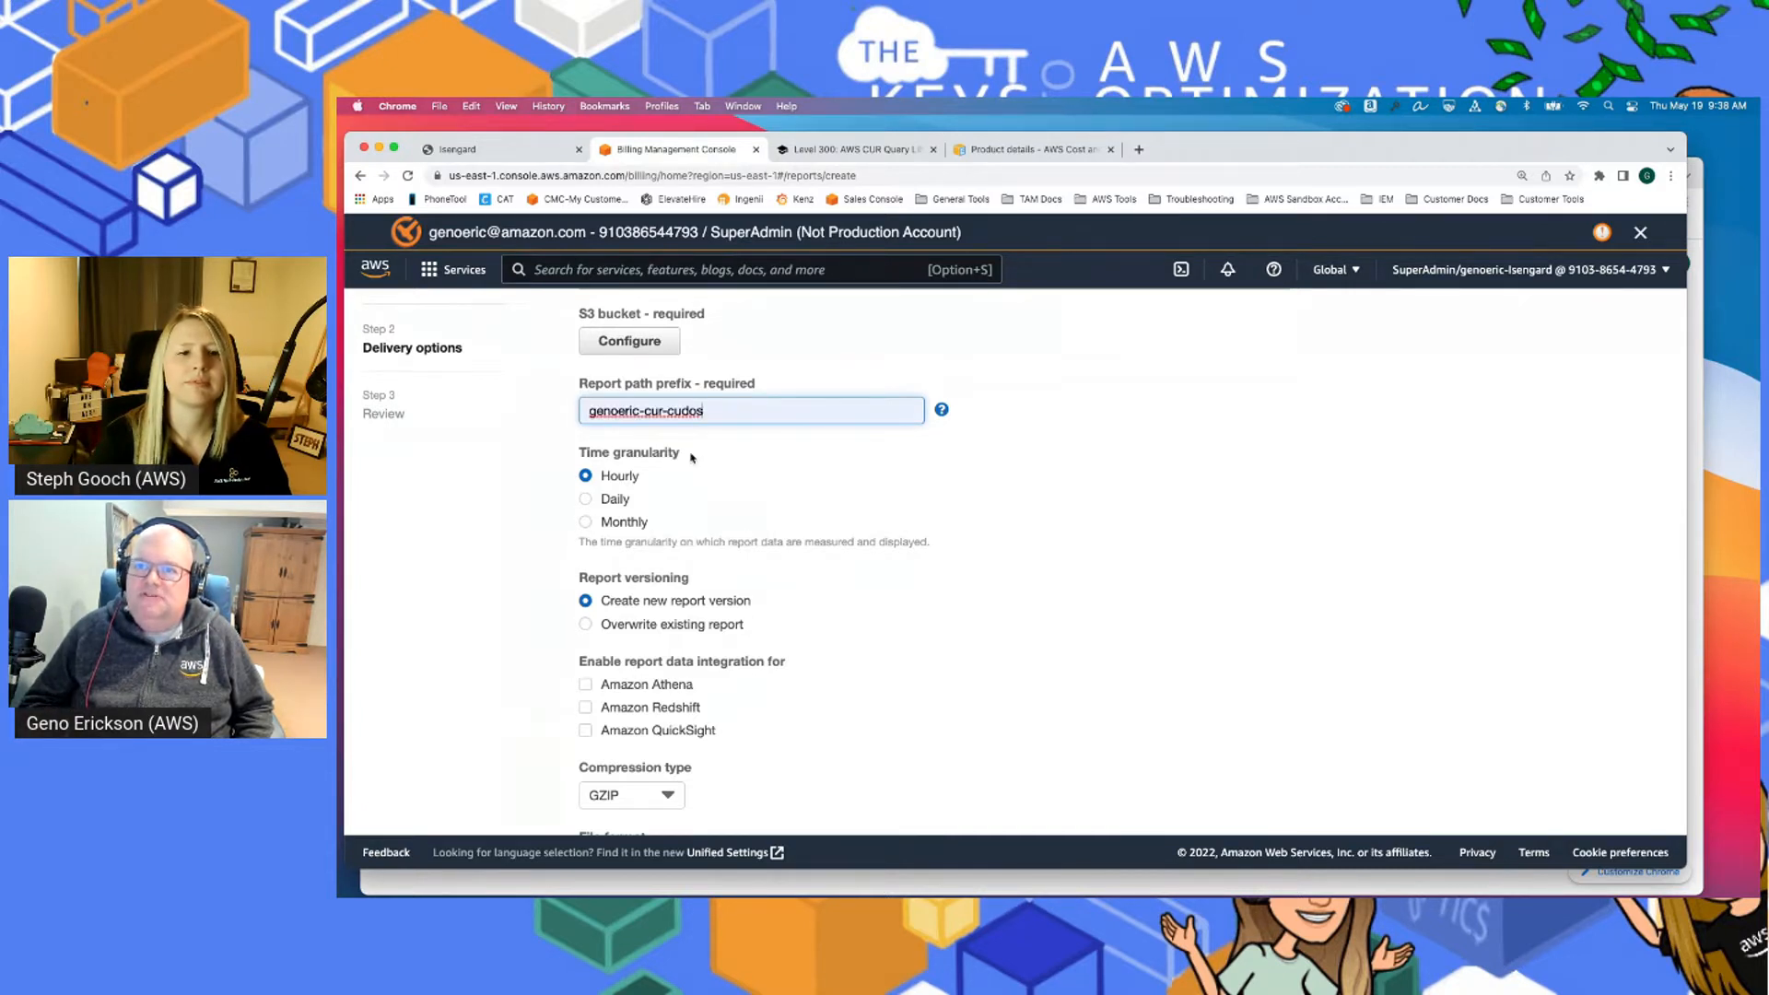
Enable the Amazon Athena data integration to check its effect on versioning and compression, and disable it again
scroll(733, 480, "down", 1)
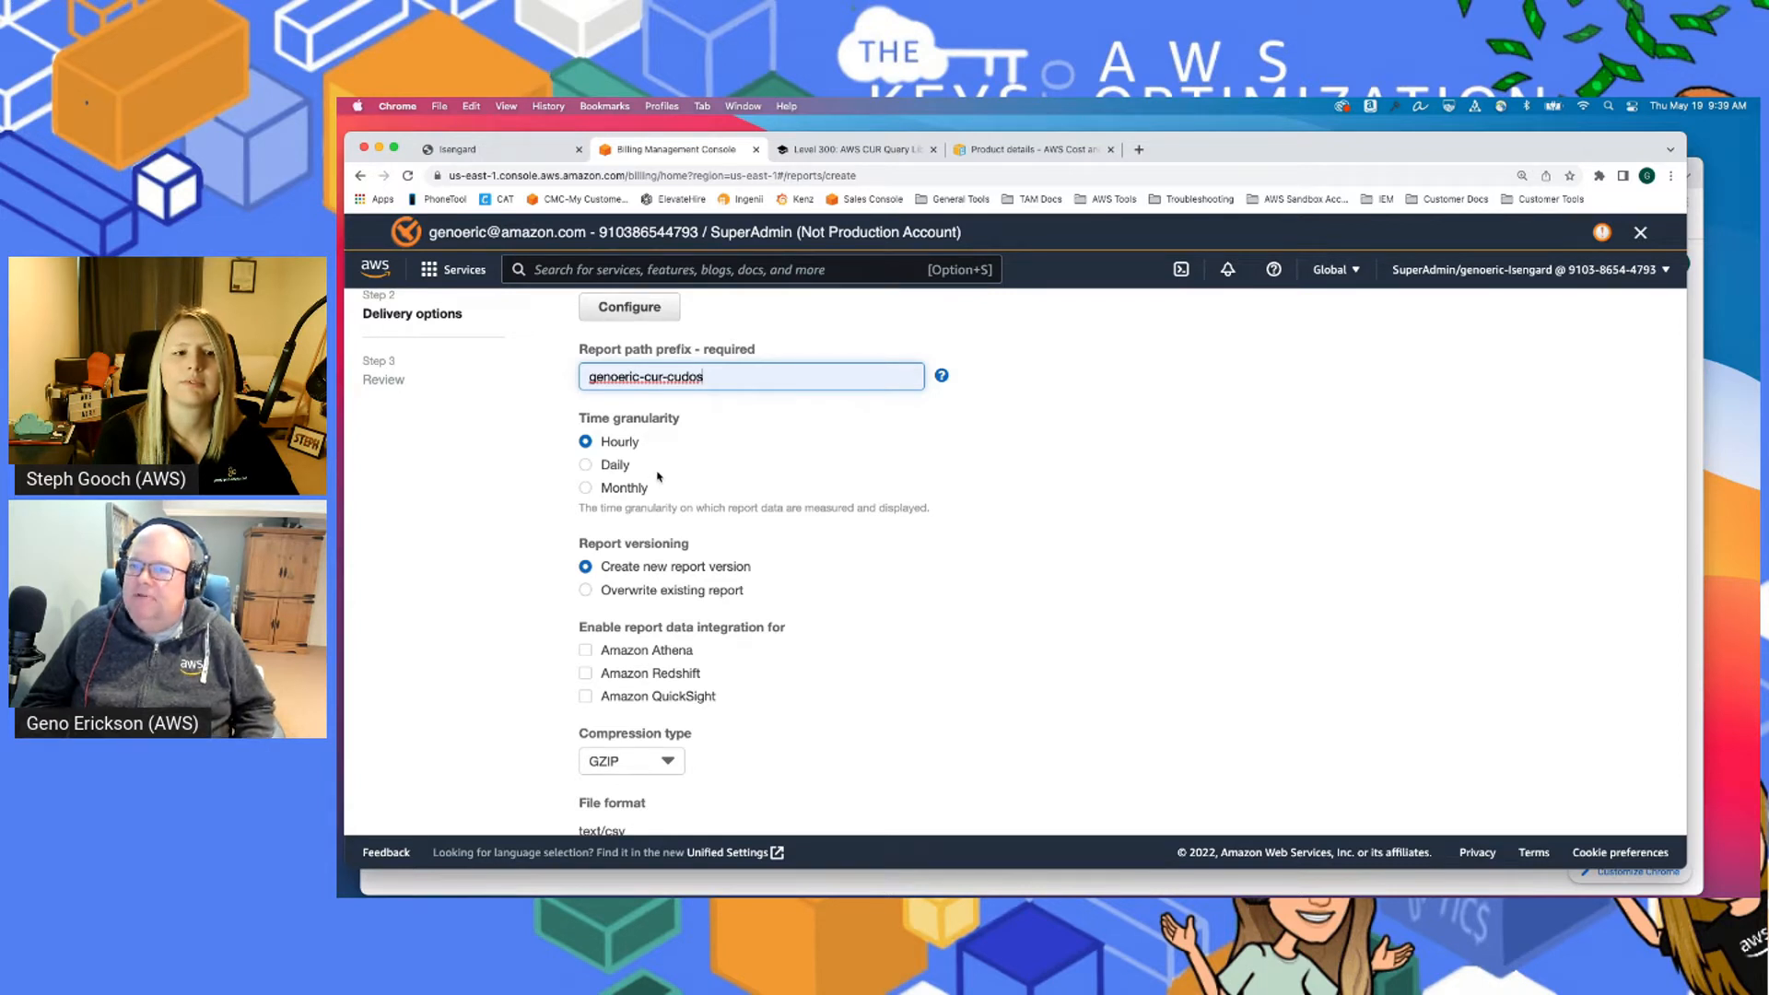
scroll(664, 477, "down", 1)
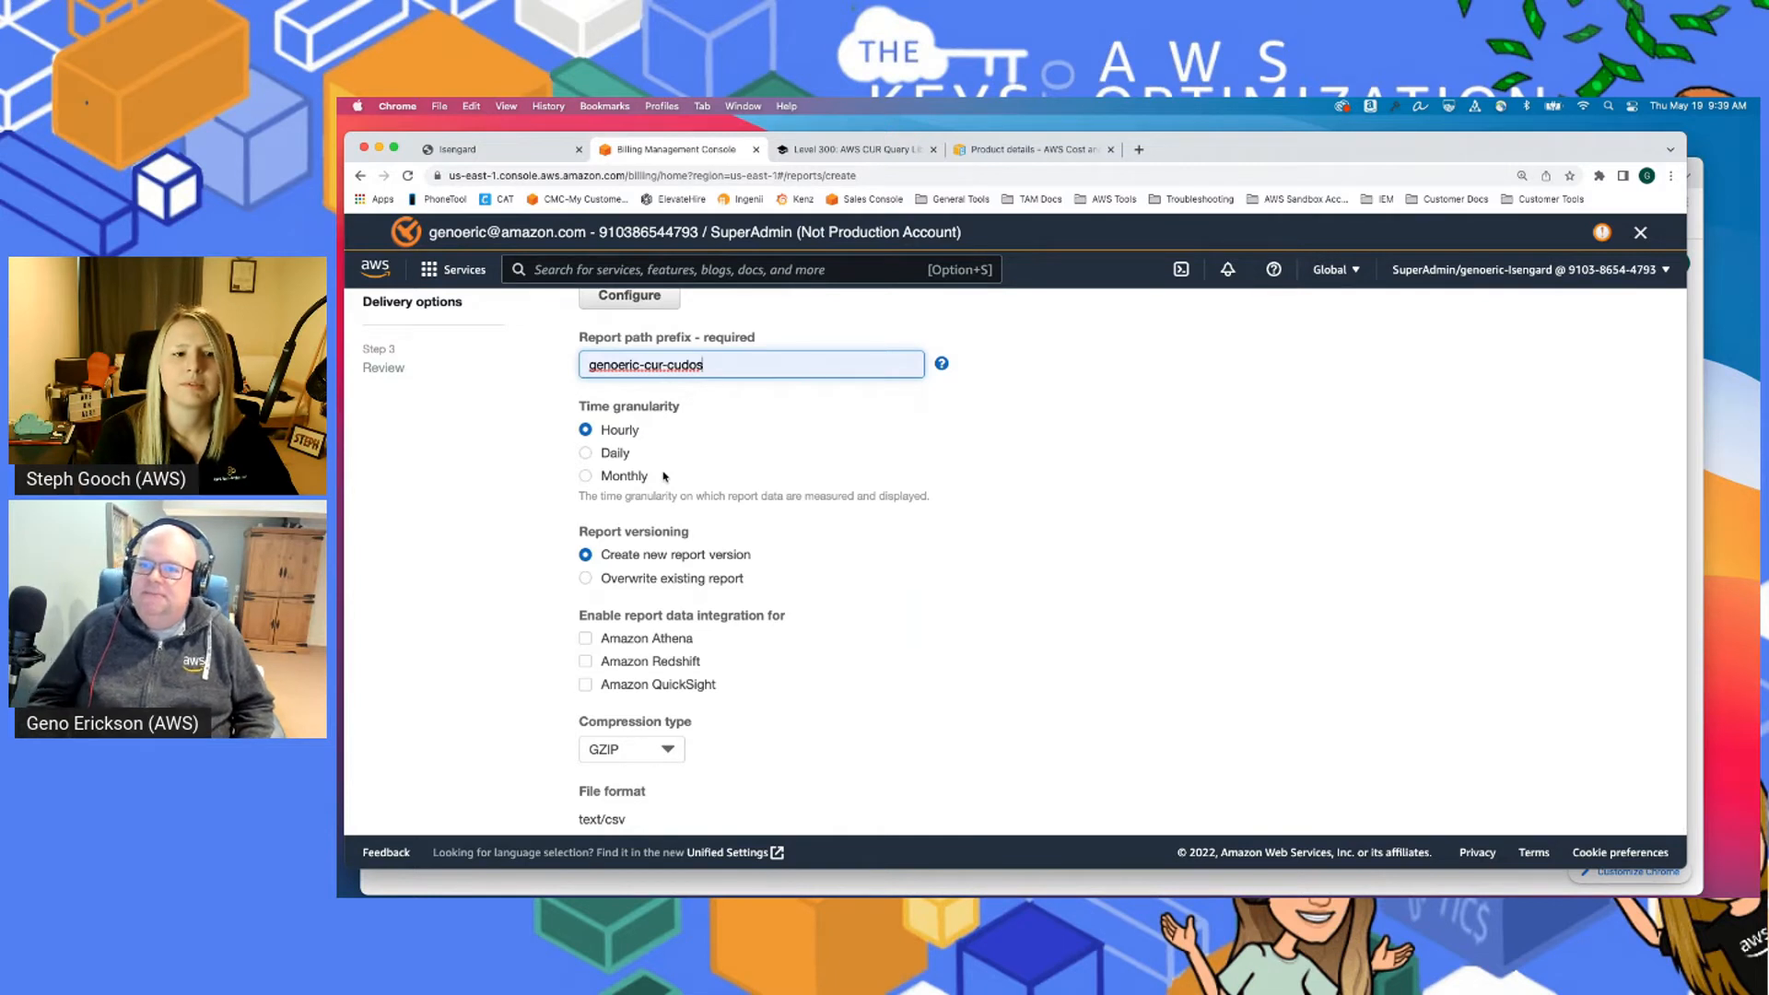
scroll(787, 510, "down", 3)
scroll(788, 510, "down", 1)
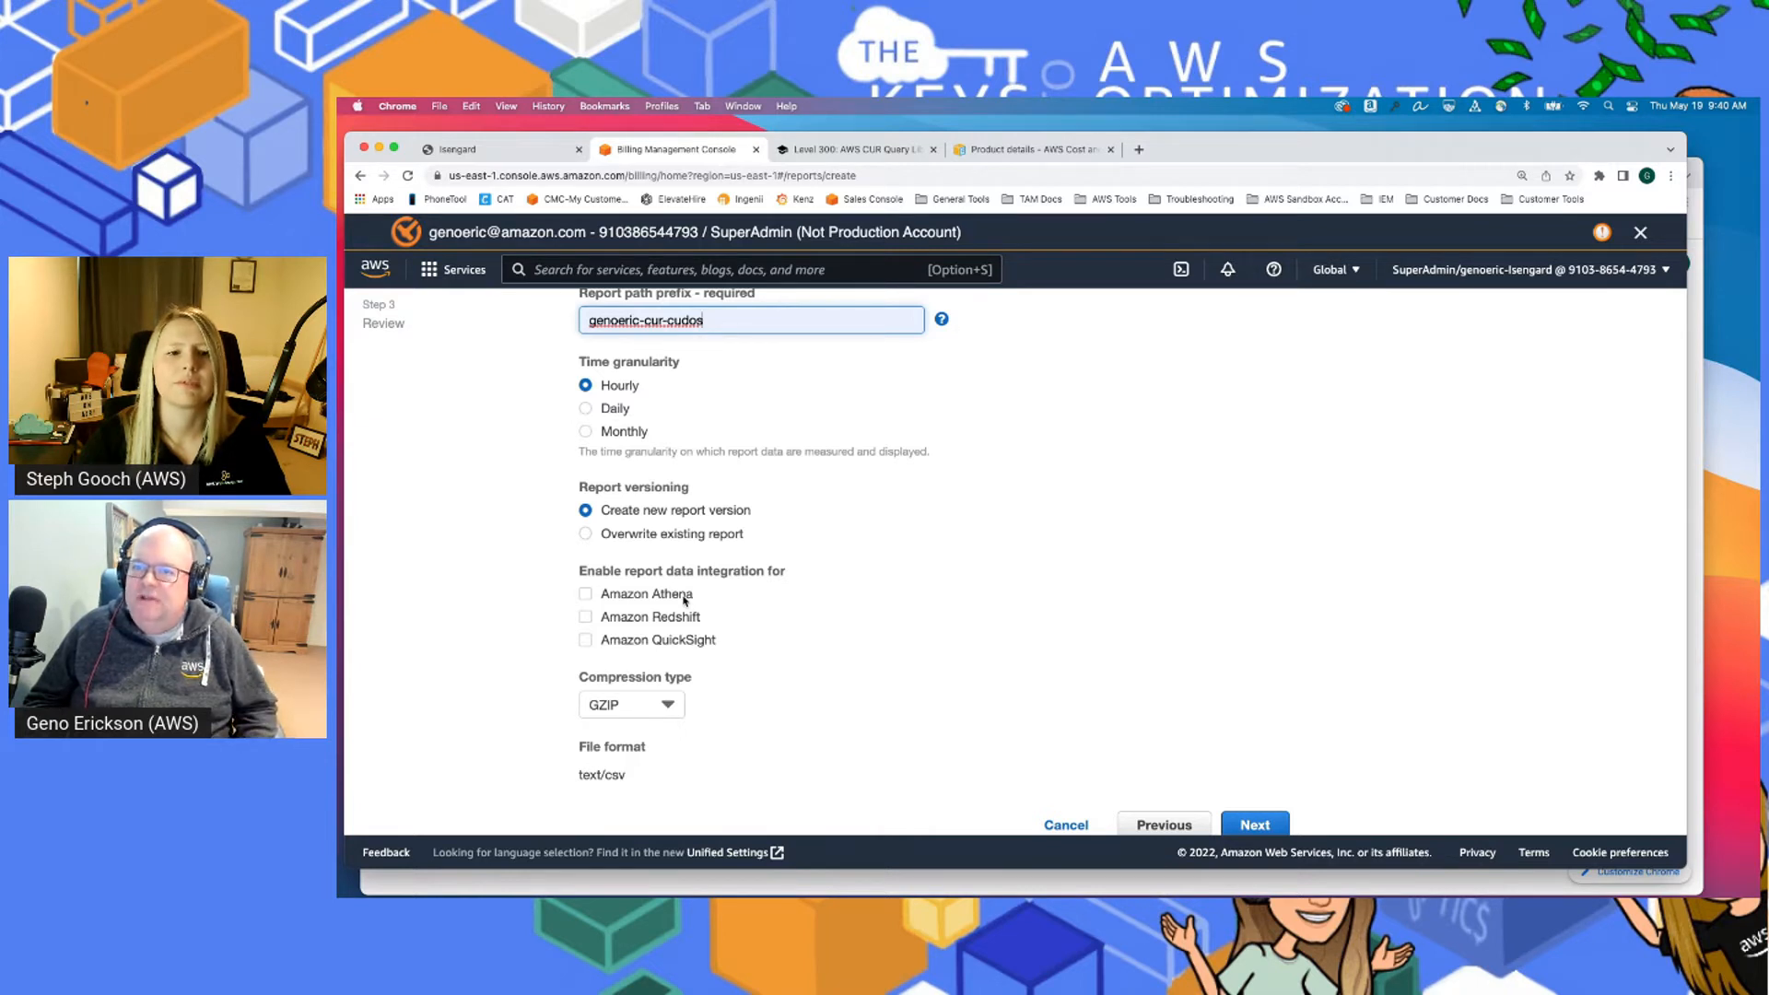
left_click(587, 596)
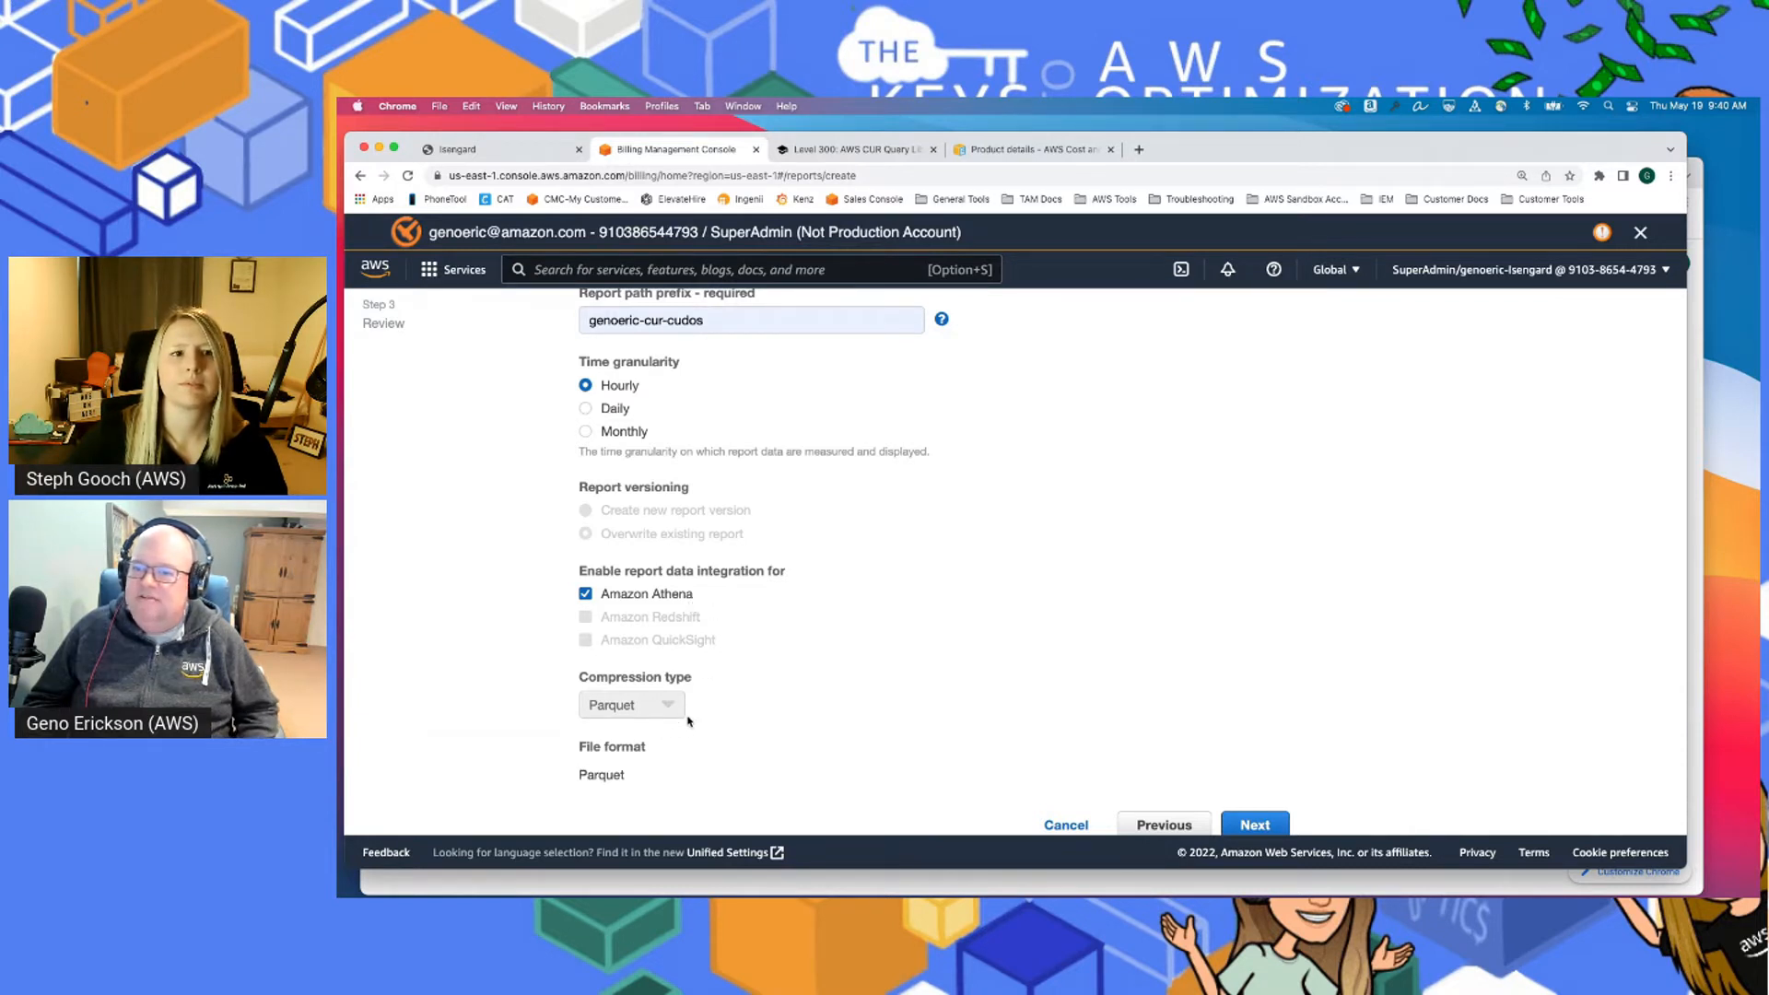
left_click(586, 595)
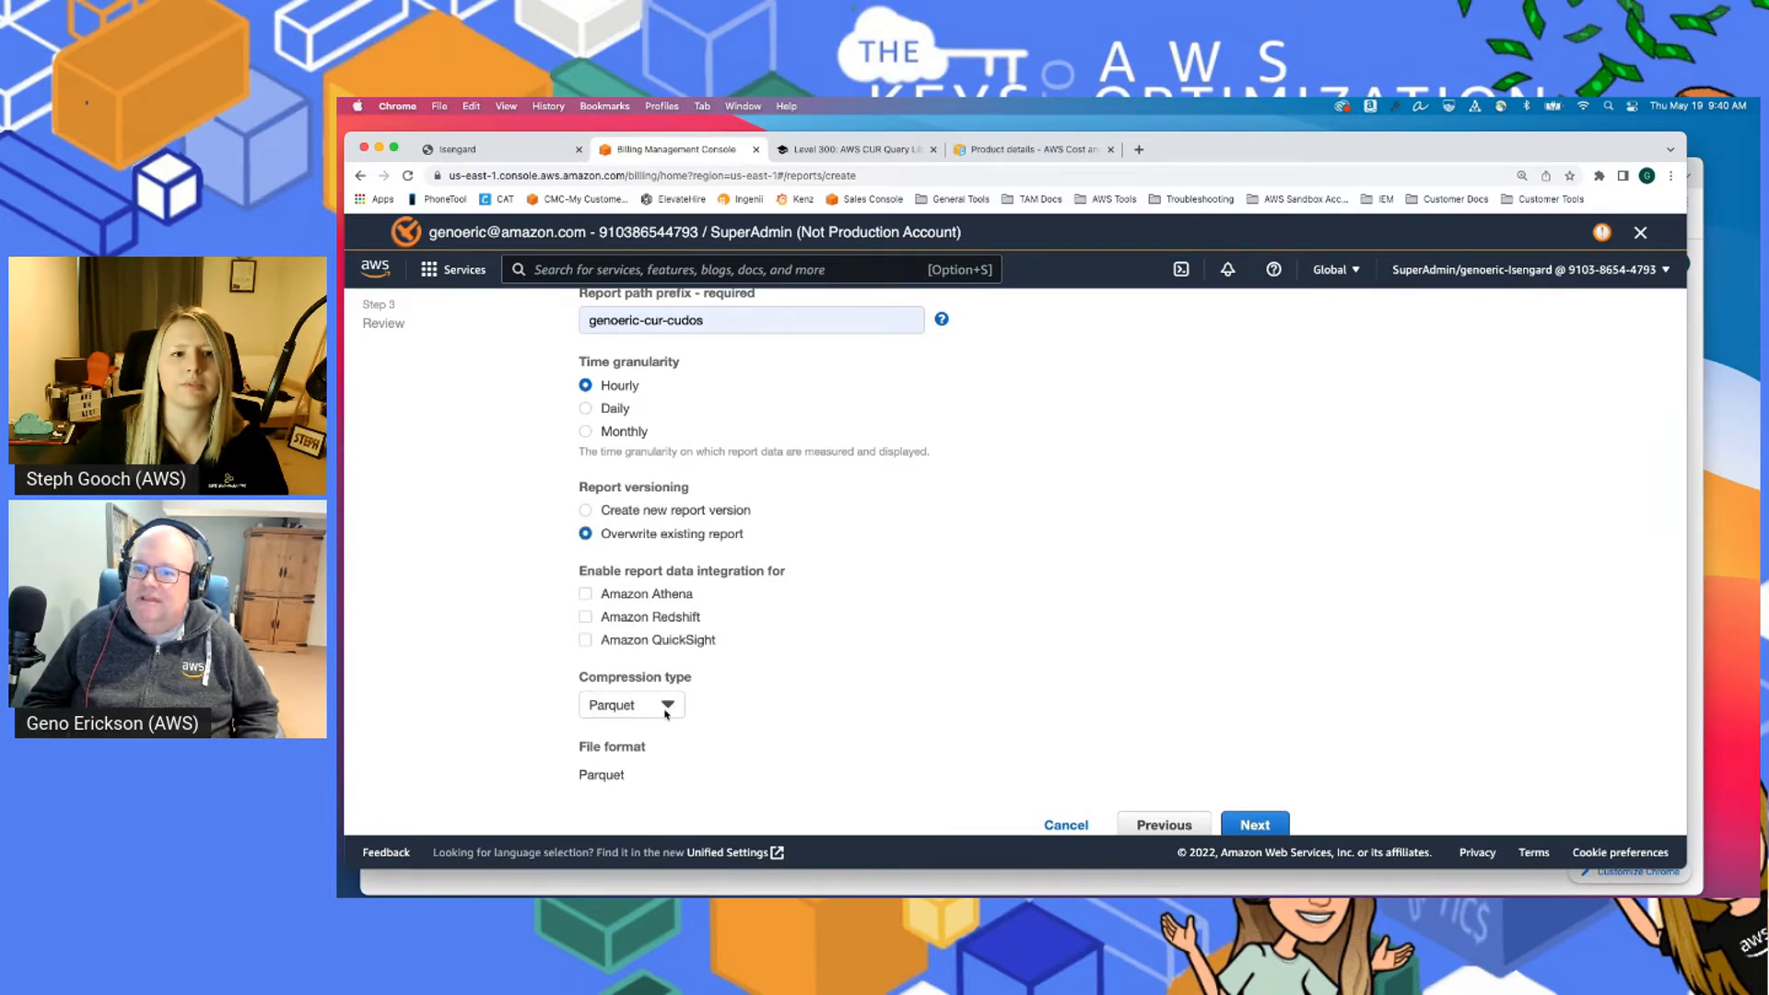
Try the Amazon Redshift and Amazon QuickSight data integrations, disable both, and cancel the report creation
left_click(679, 619)
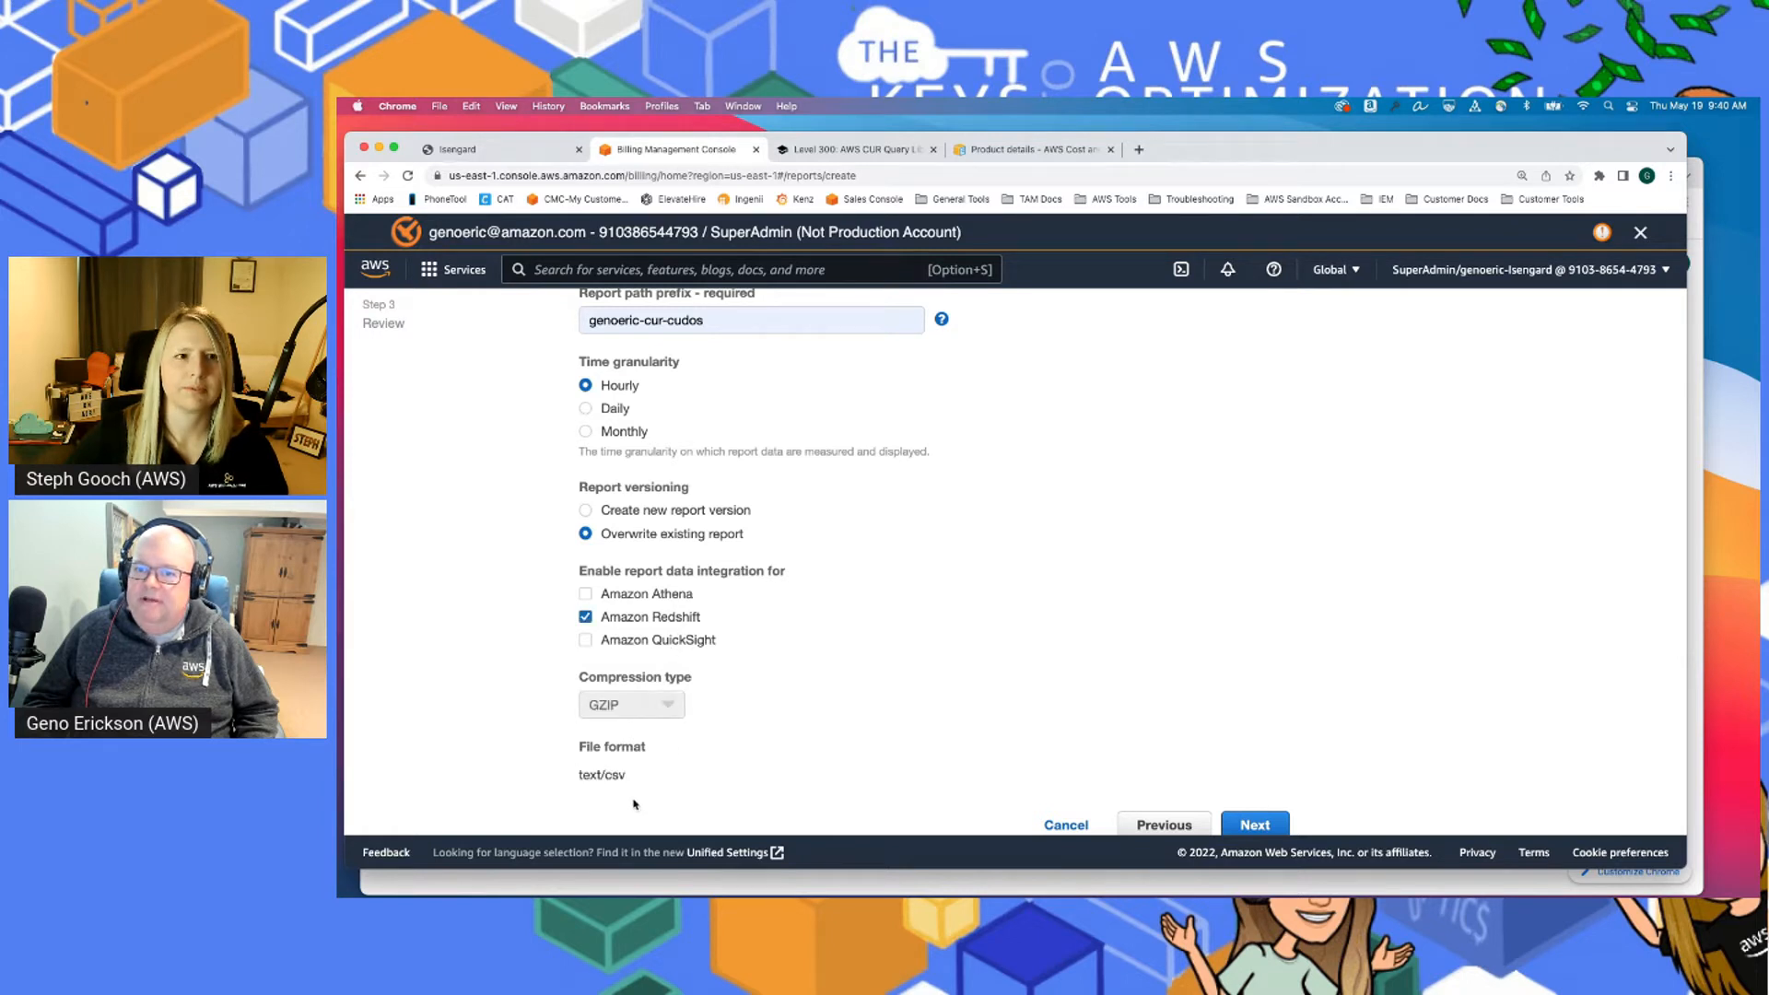
left_click(679, 645)
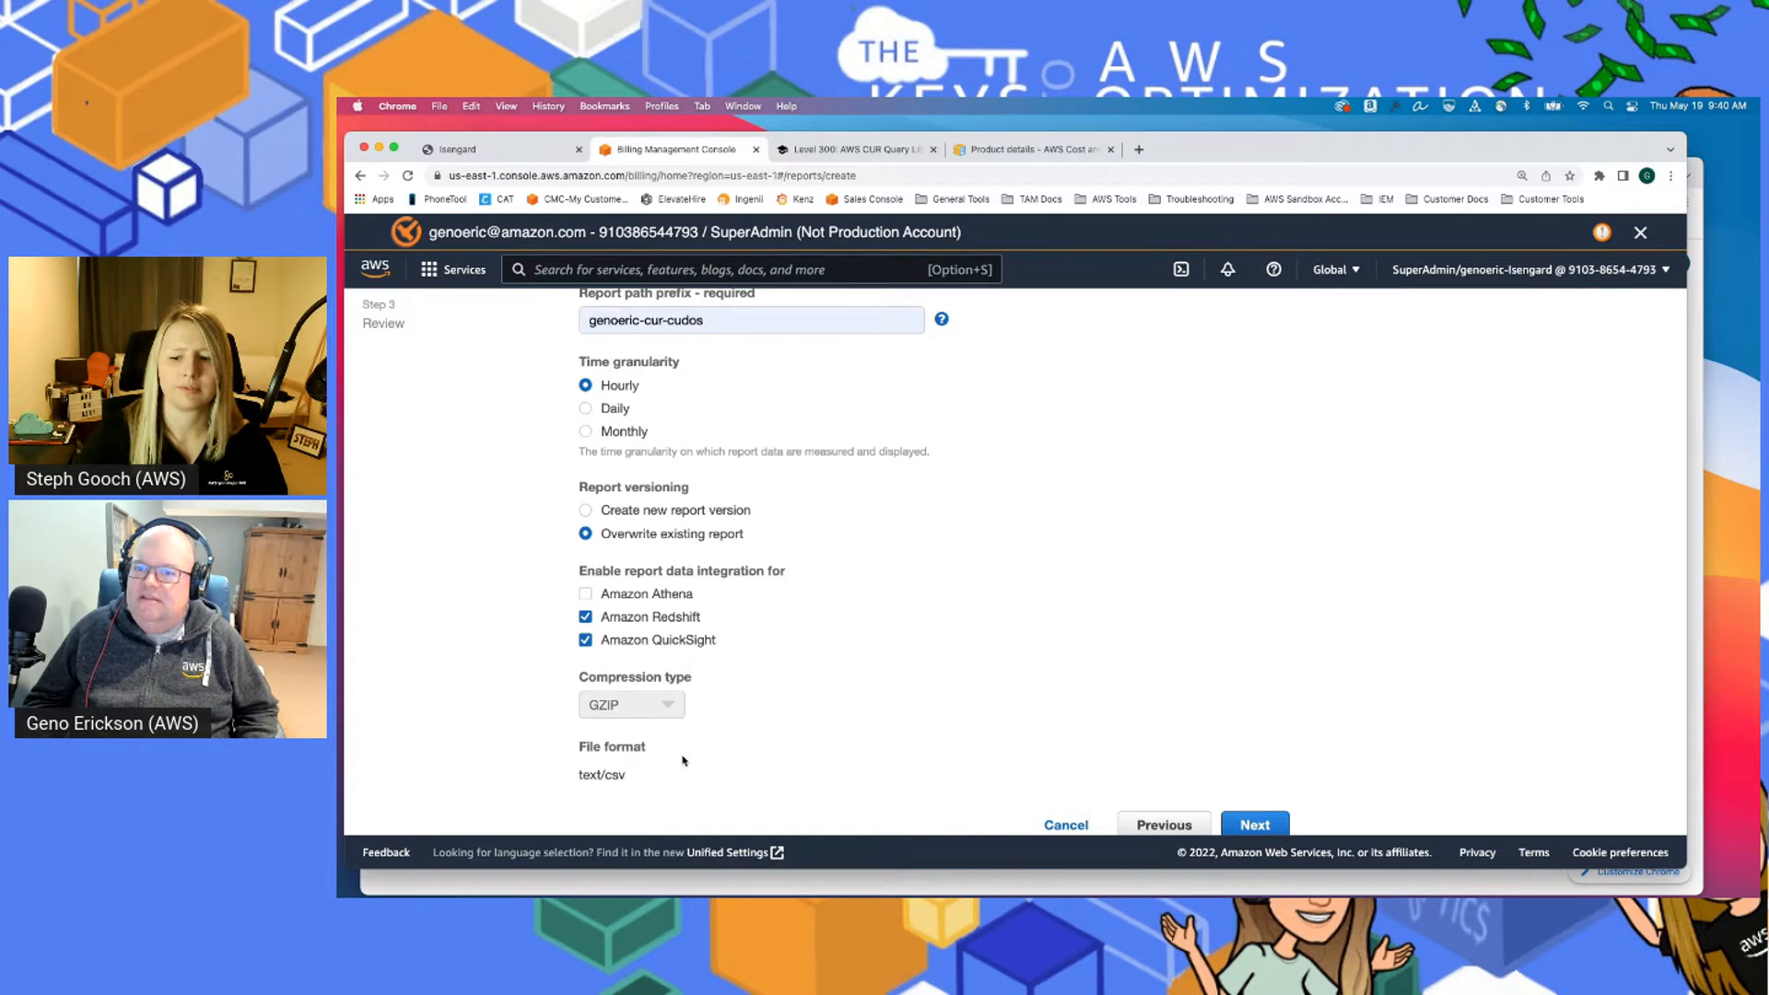
left_click(585, 621)
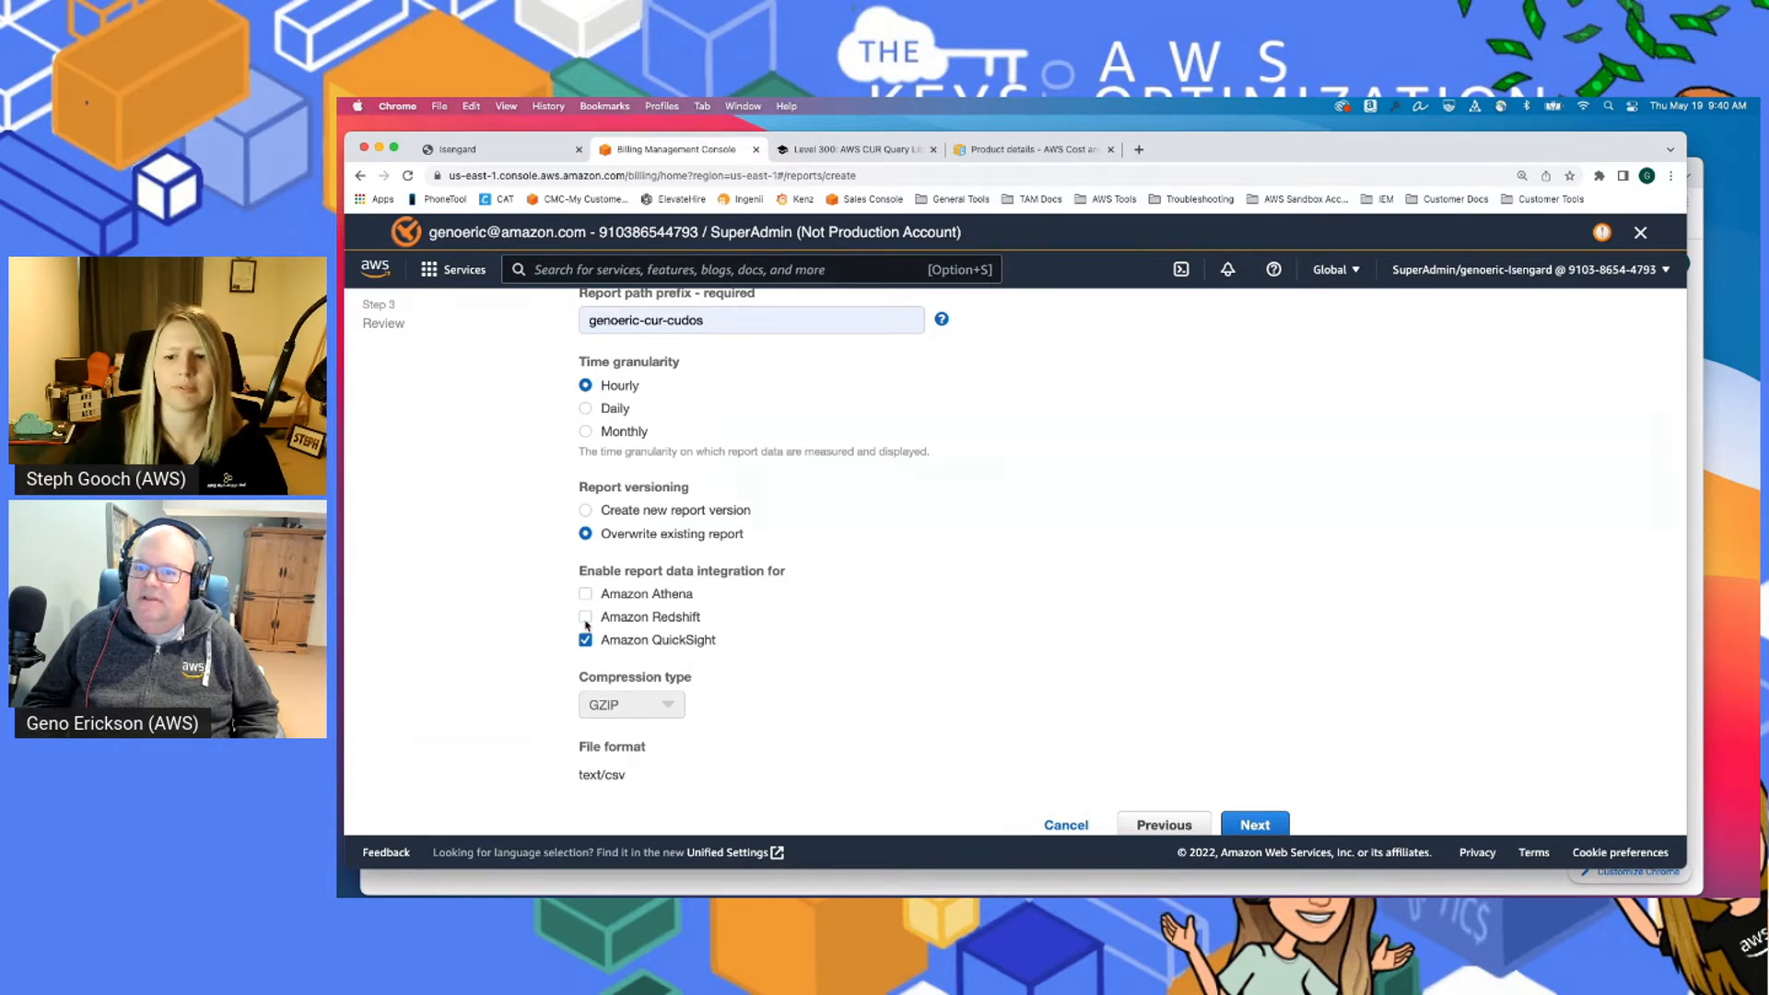
left_click(586, 641)
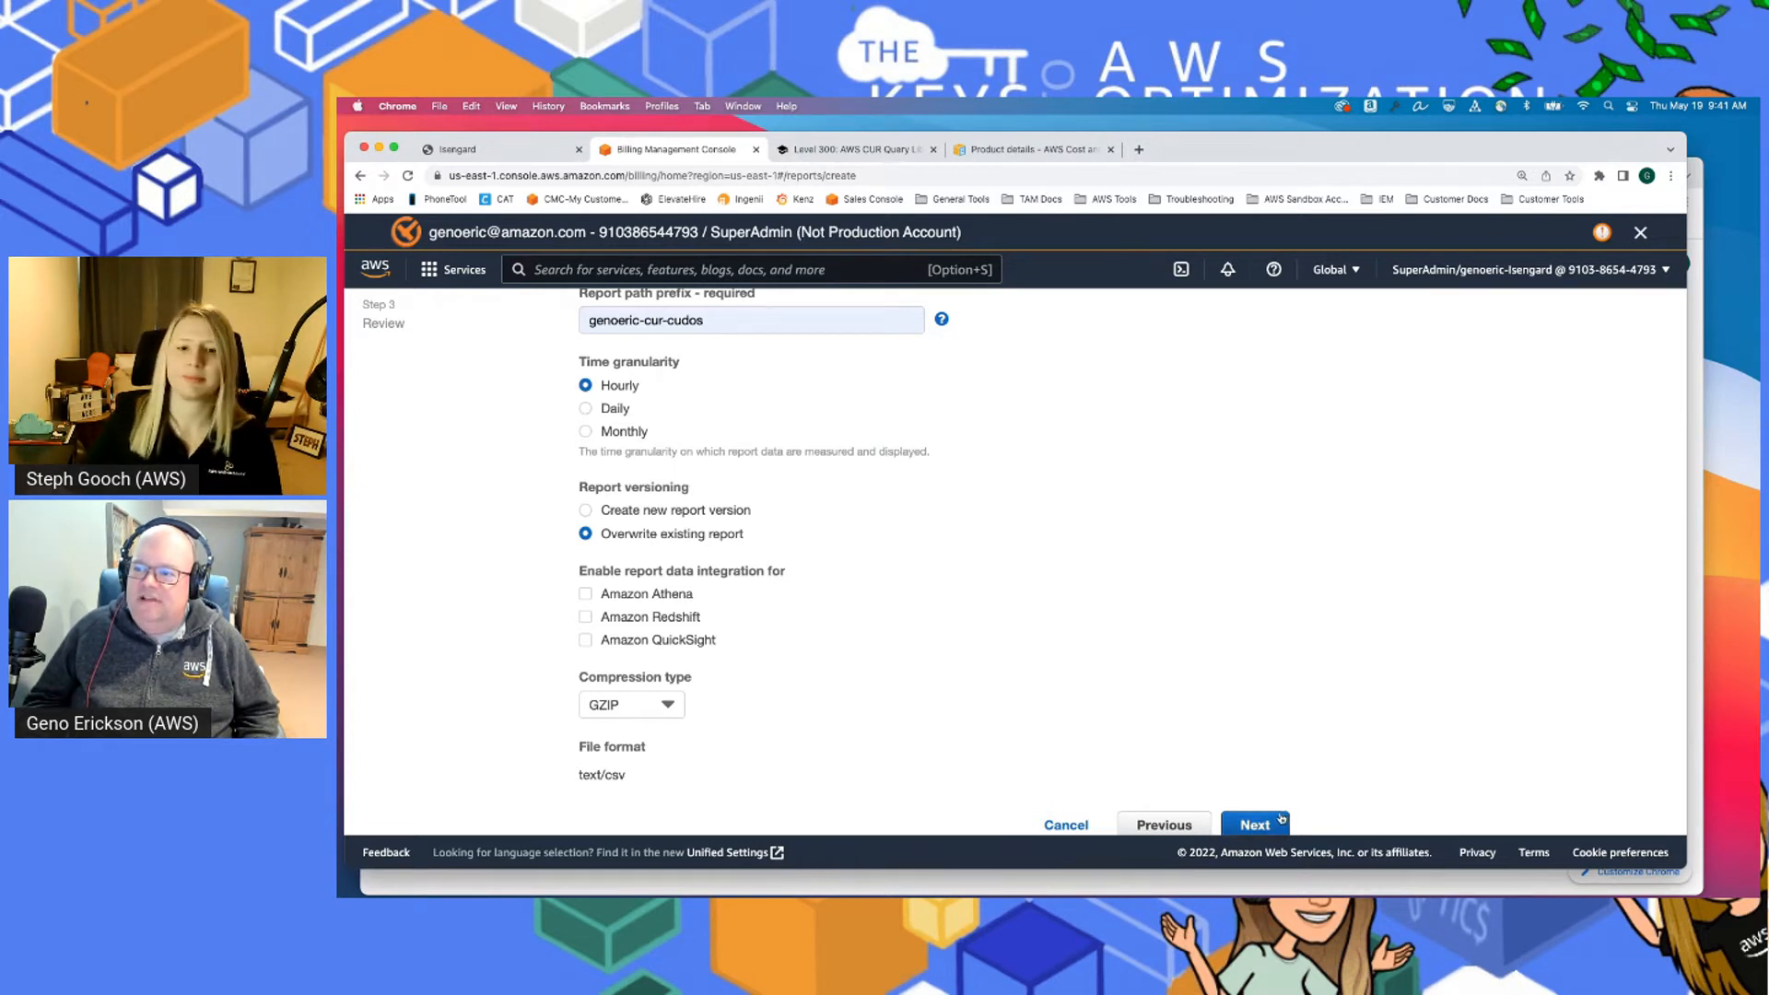
left_click(1067, 825)
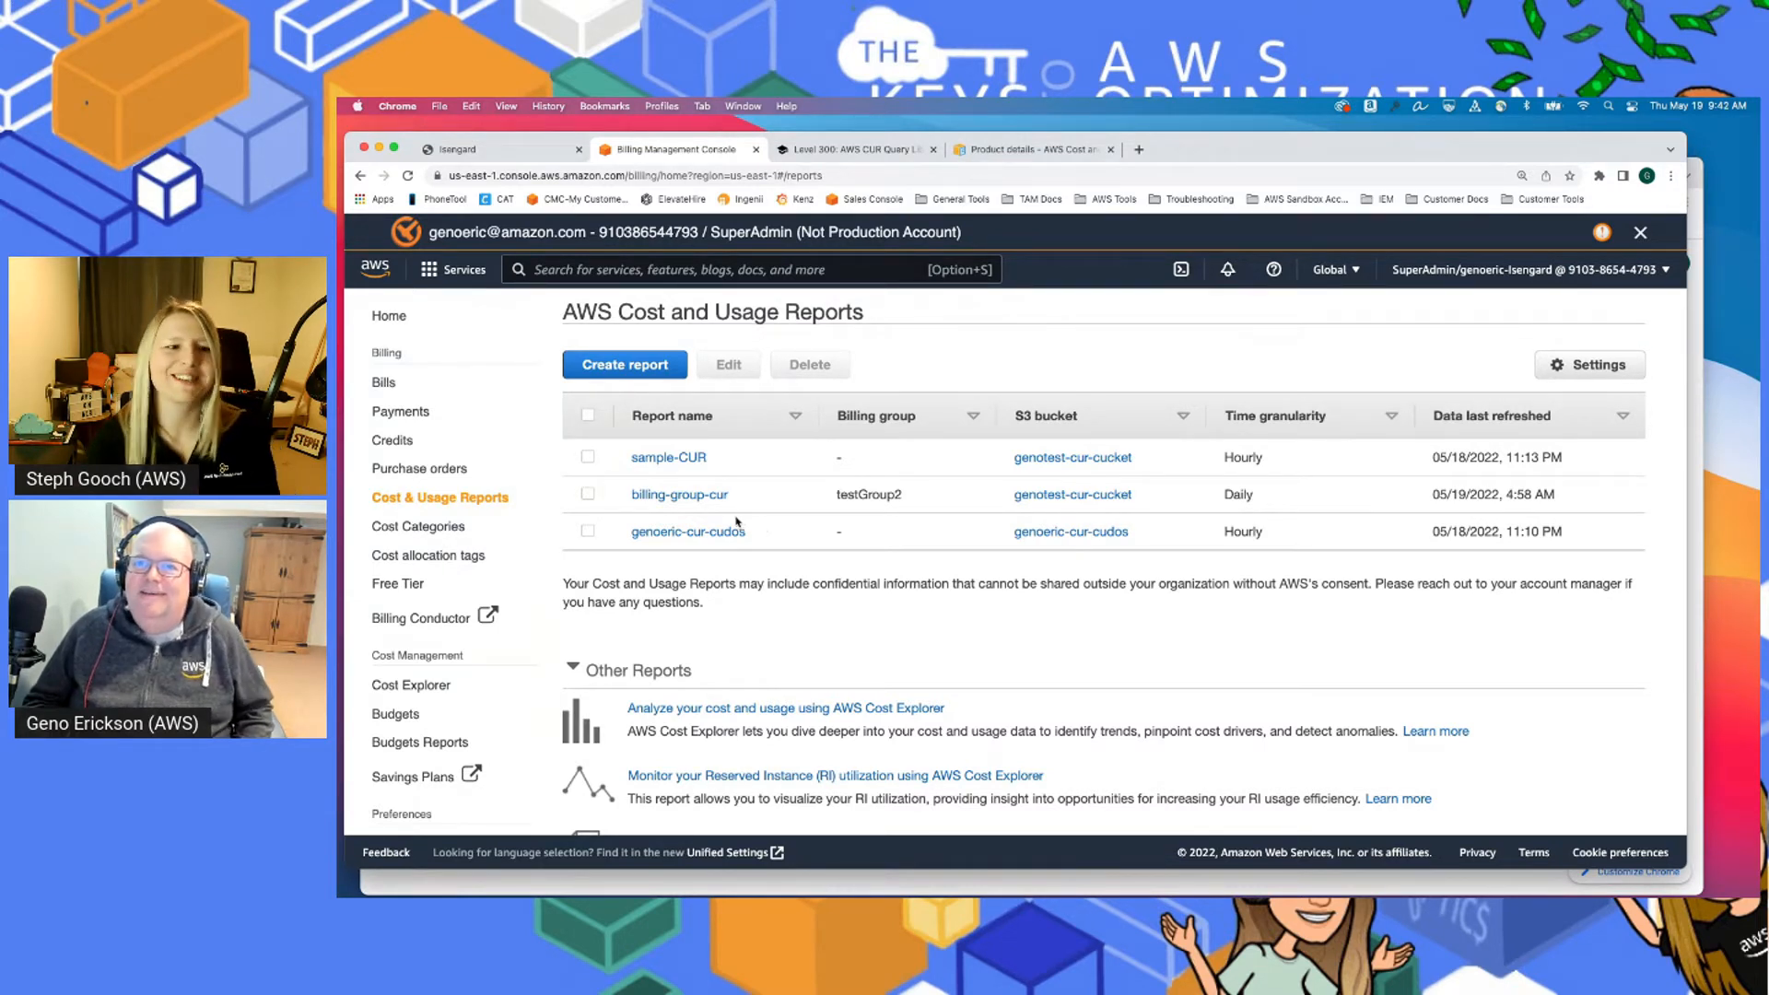
Find the S3 service and look over its bucket list
left_click(577, 271)
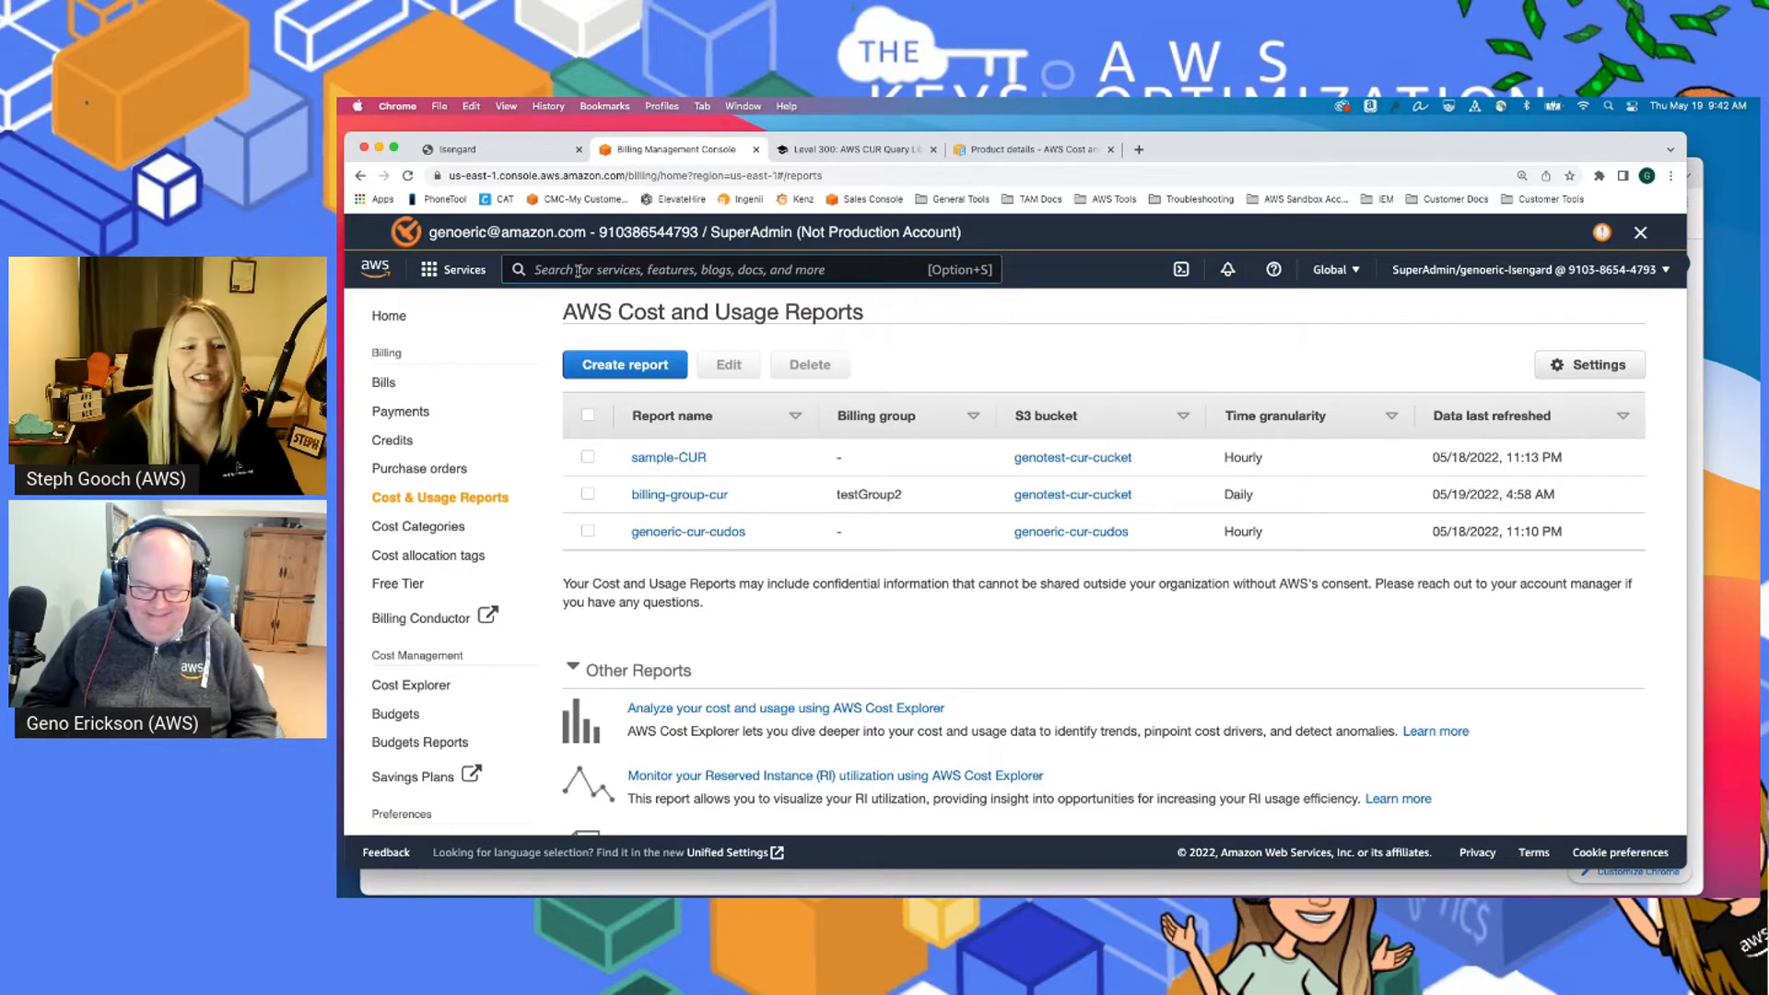
type("s3")
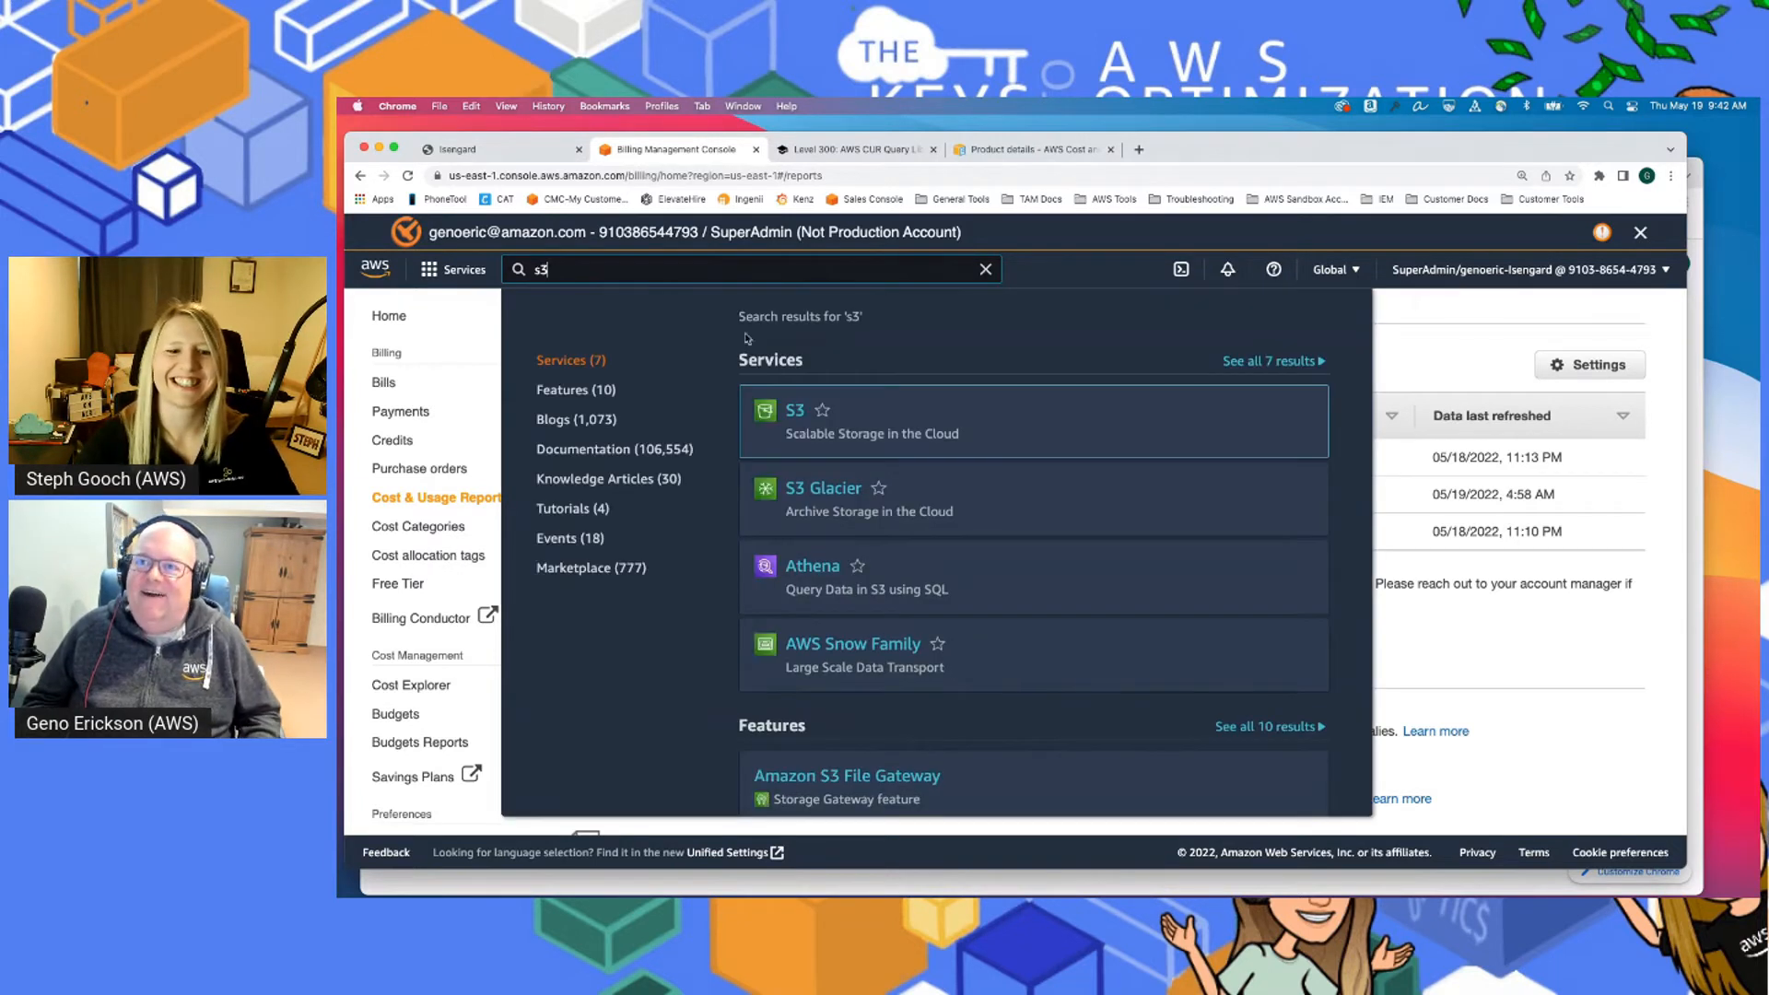
left_click(823, 437)
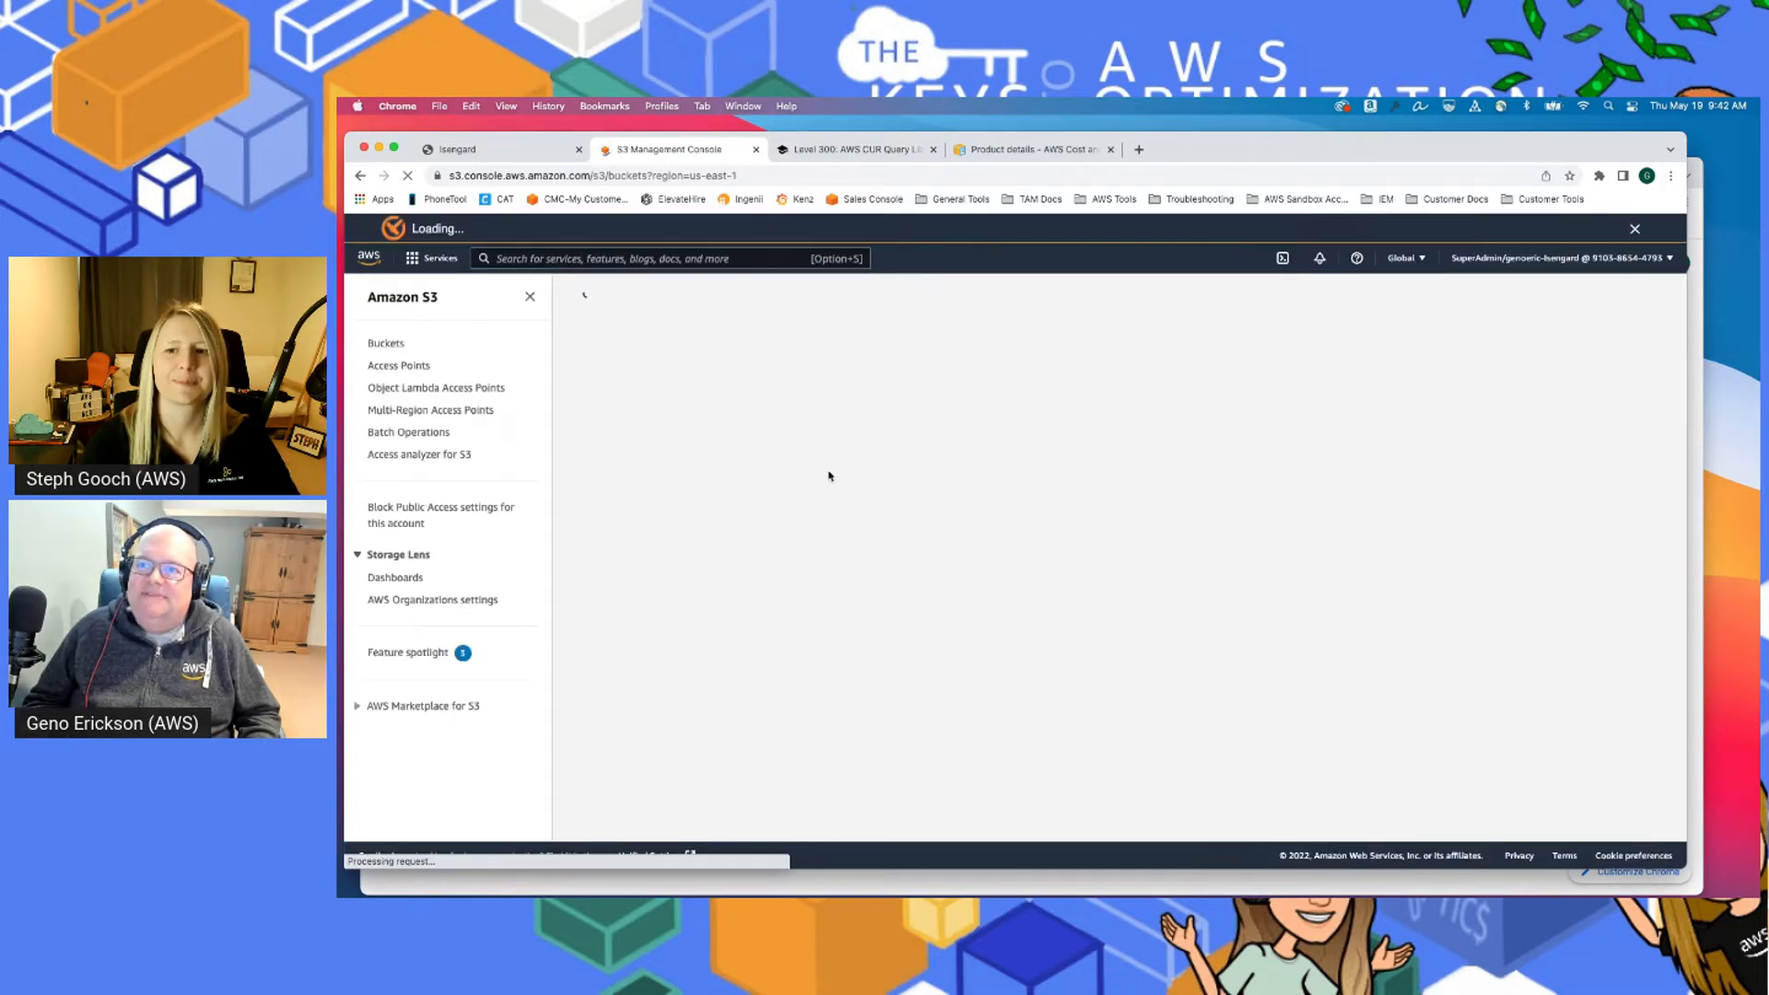
scroll(840, 554, "down", 6)
scroll(840, 554, "up", 7)
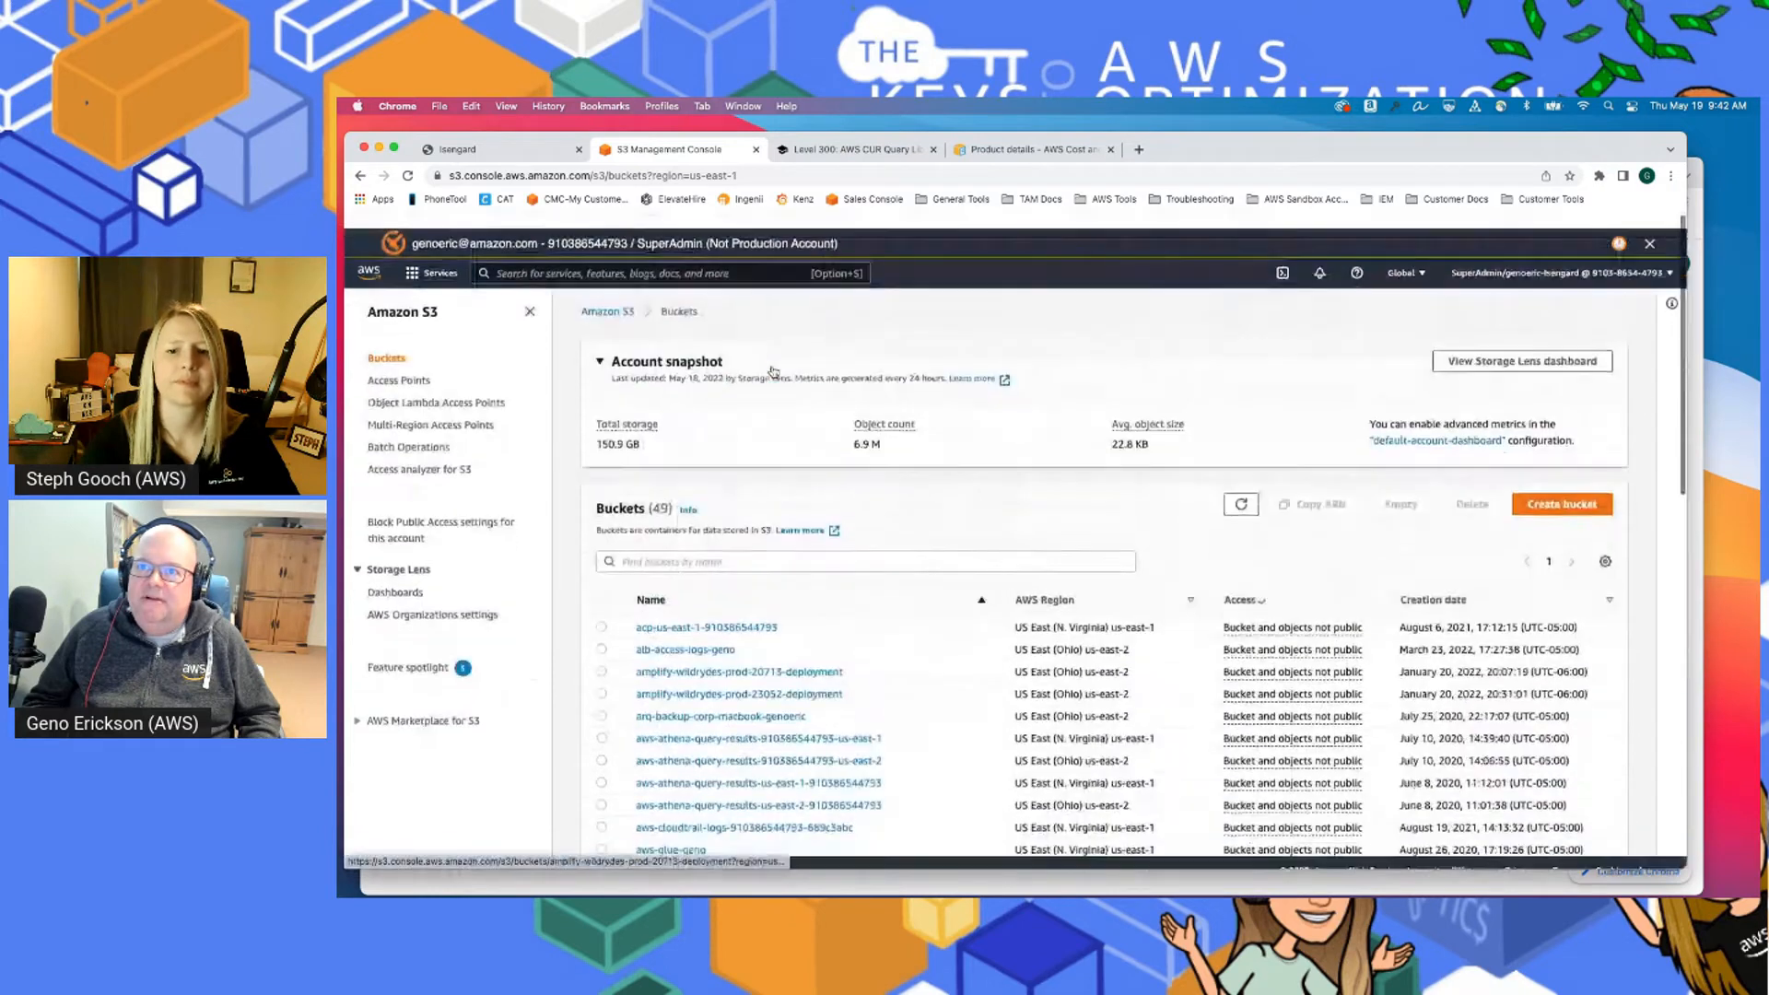
Filter the buckets by "multi", open the matching CUR bucket, and browse the monthly folders inside its cur-cudos report folder
left_click(685, 547)
type("multi")
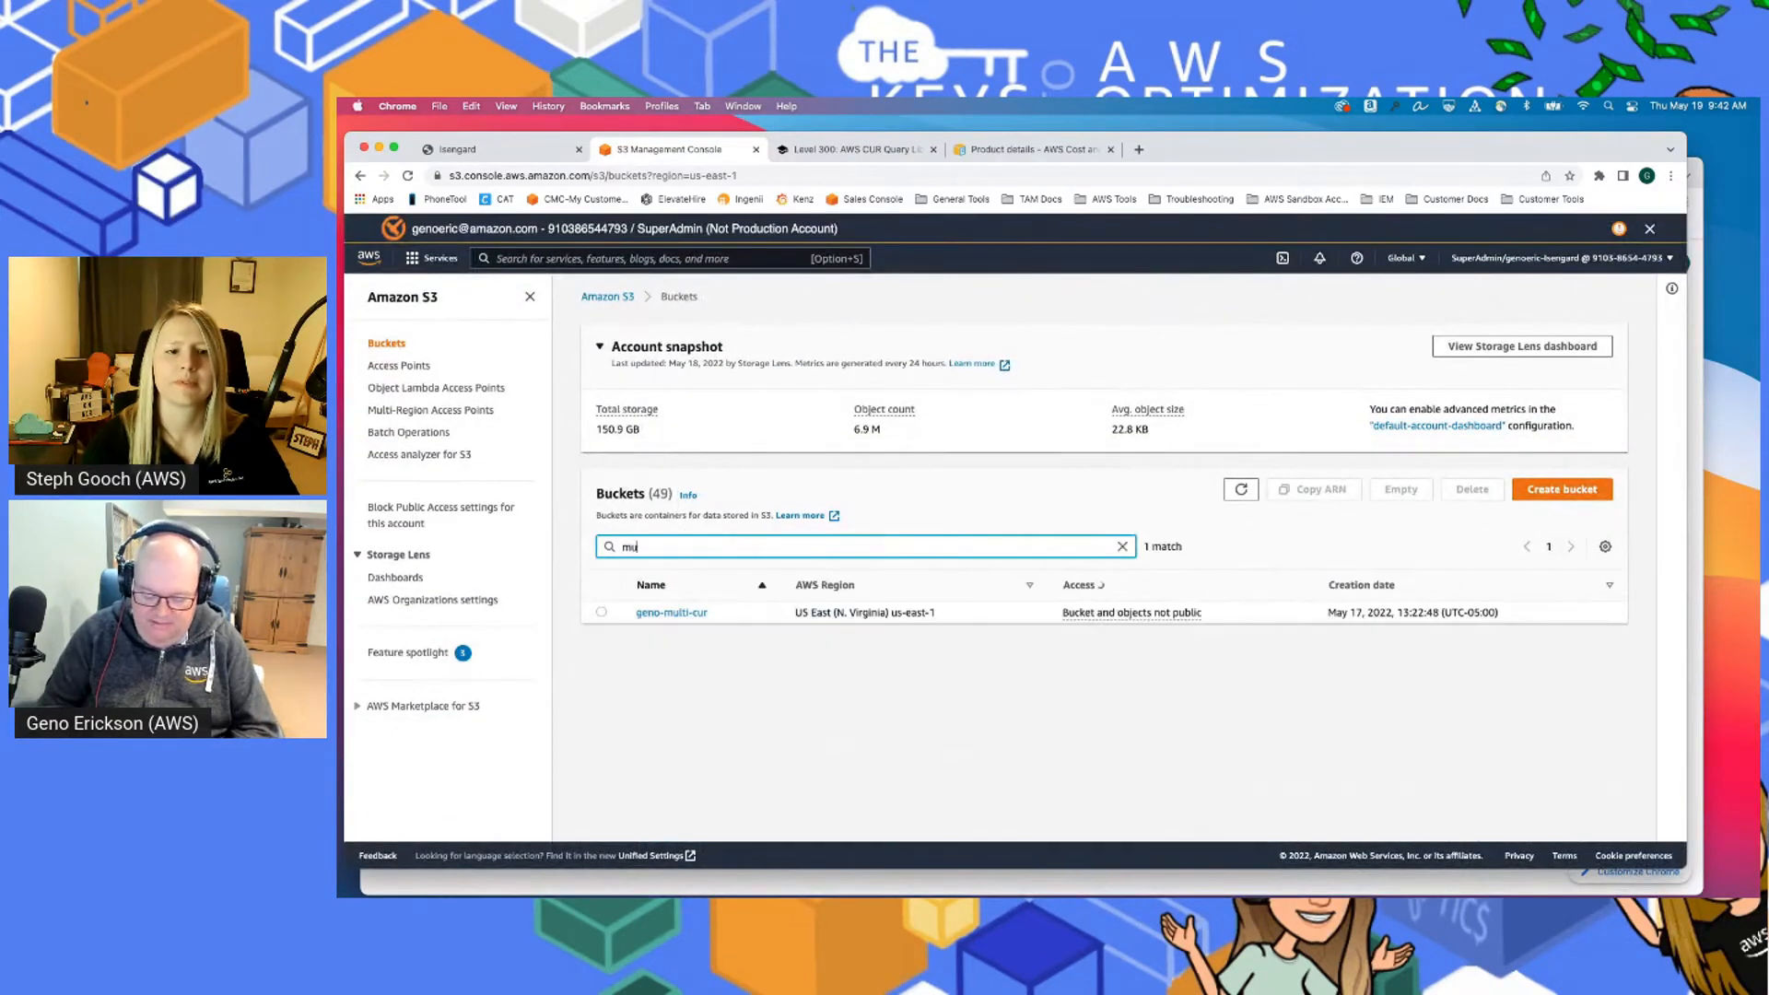
left_click(671, 611)
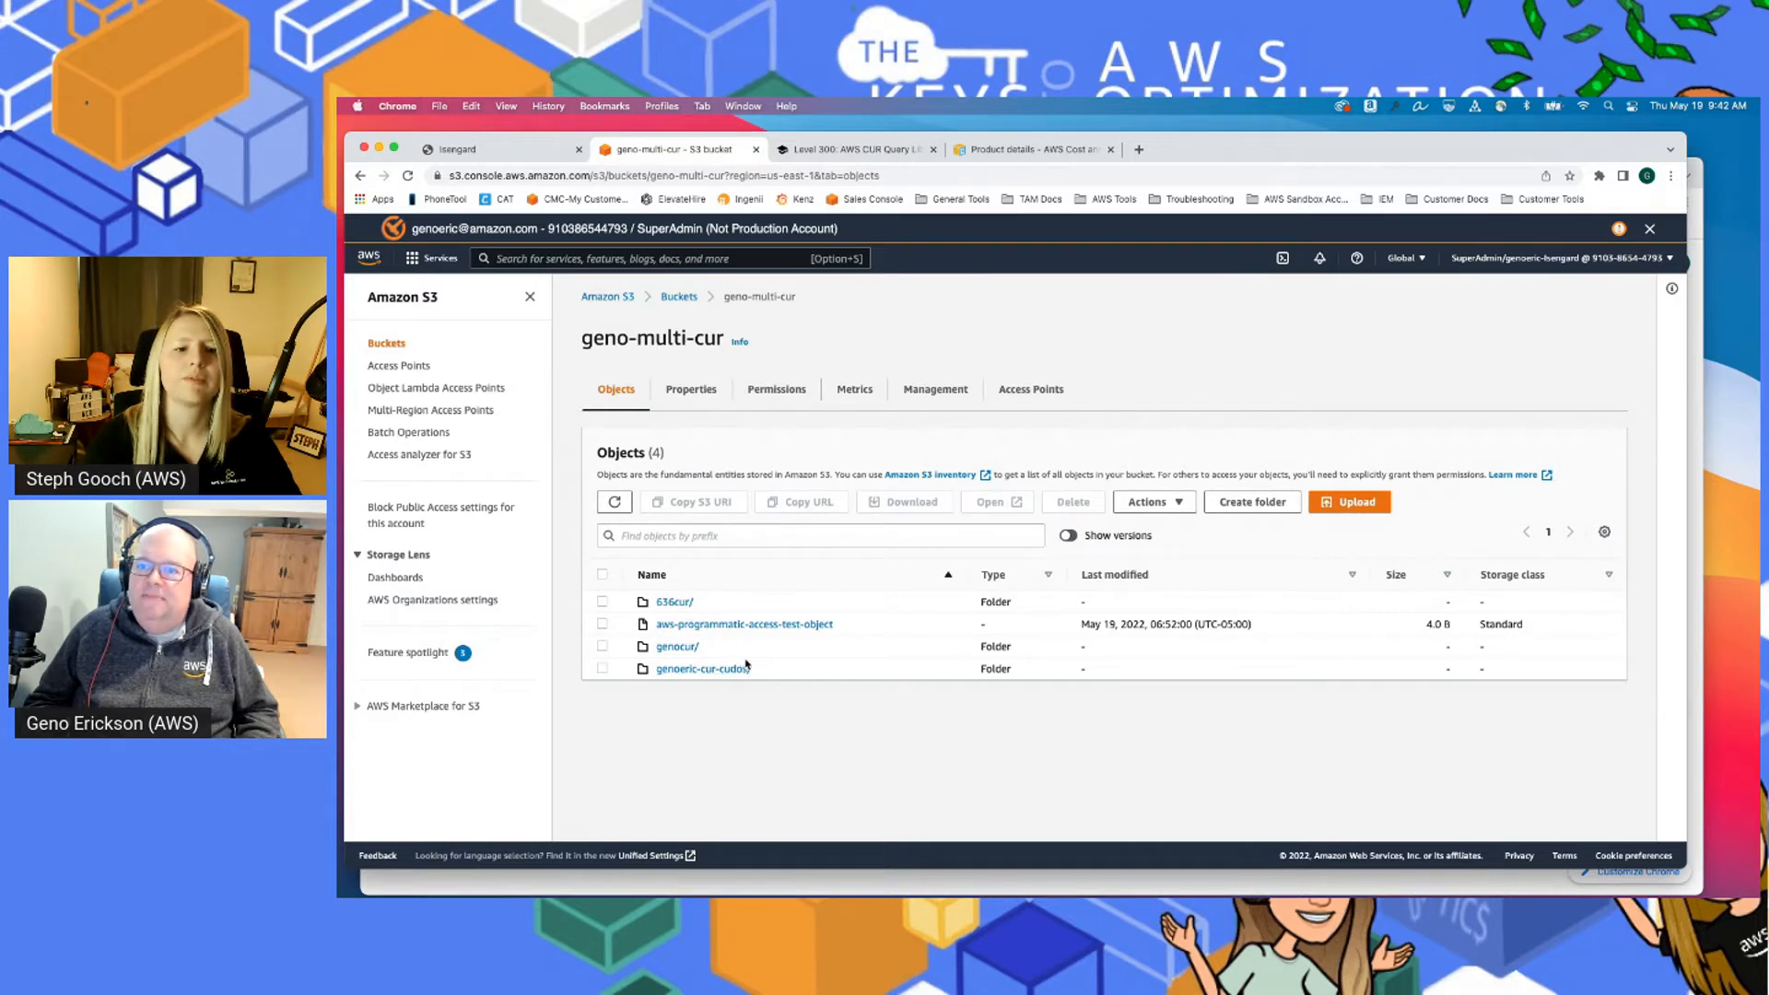
left_click(686, 669)
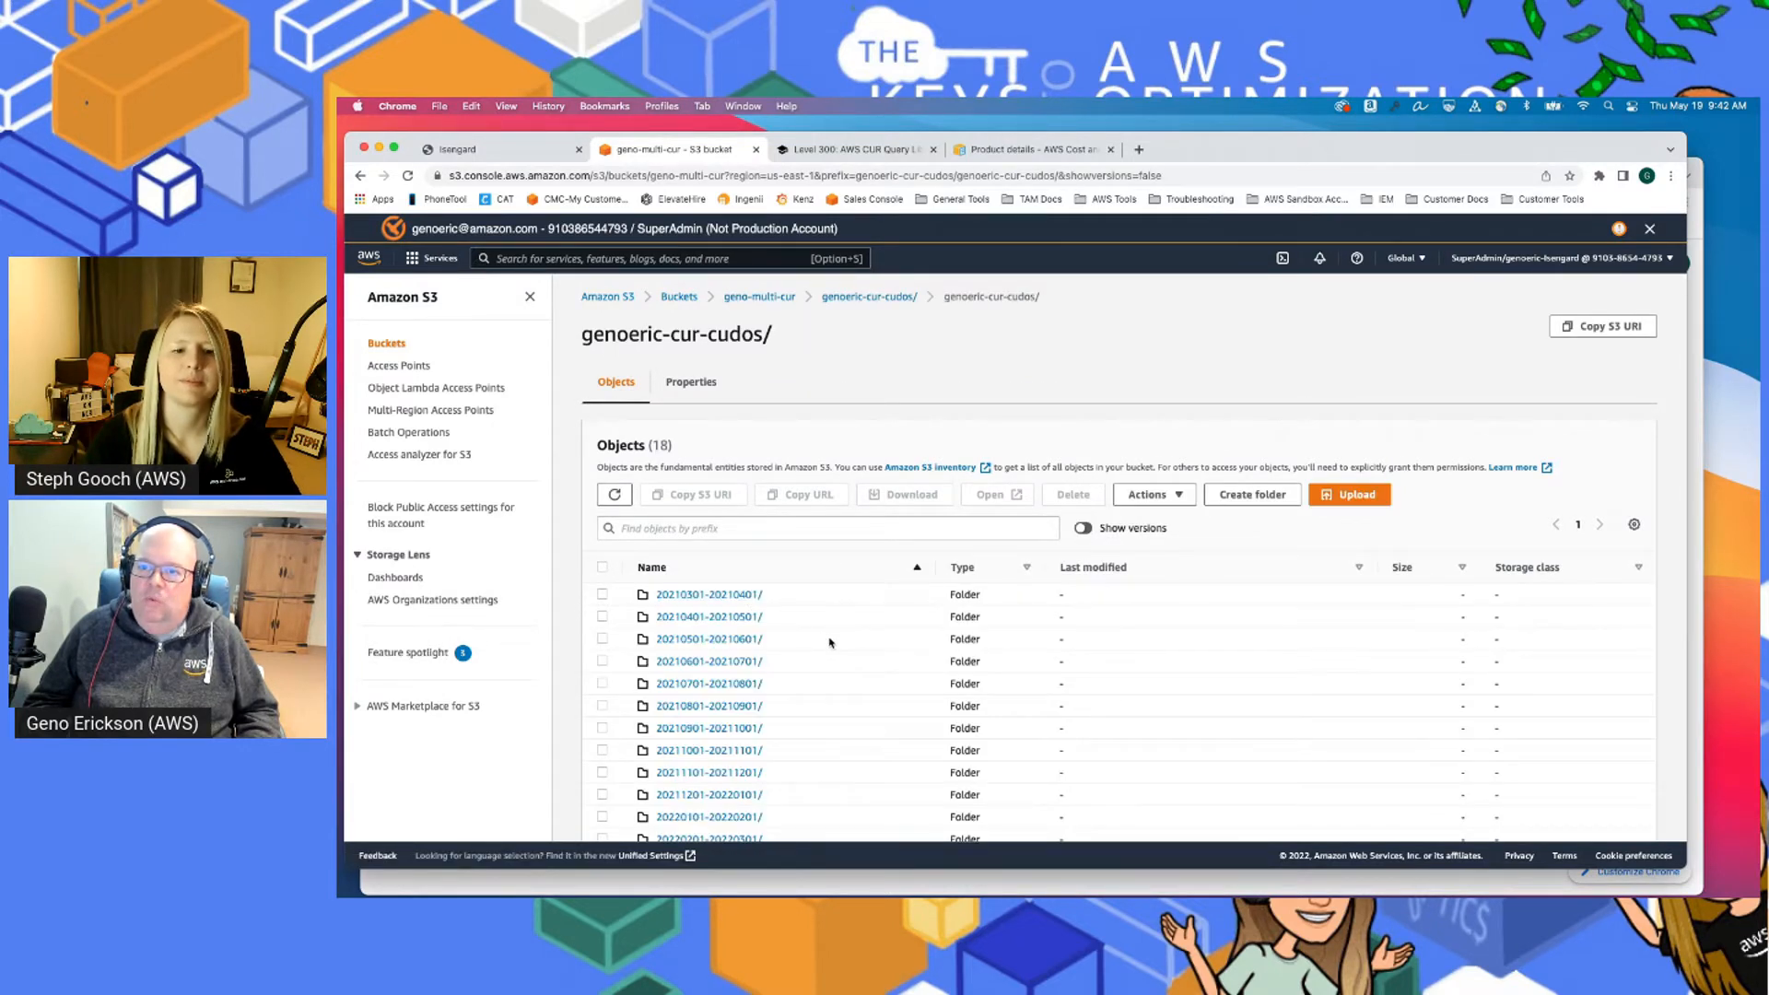
scroll(829, 640, "down", 2)
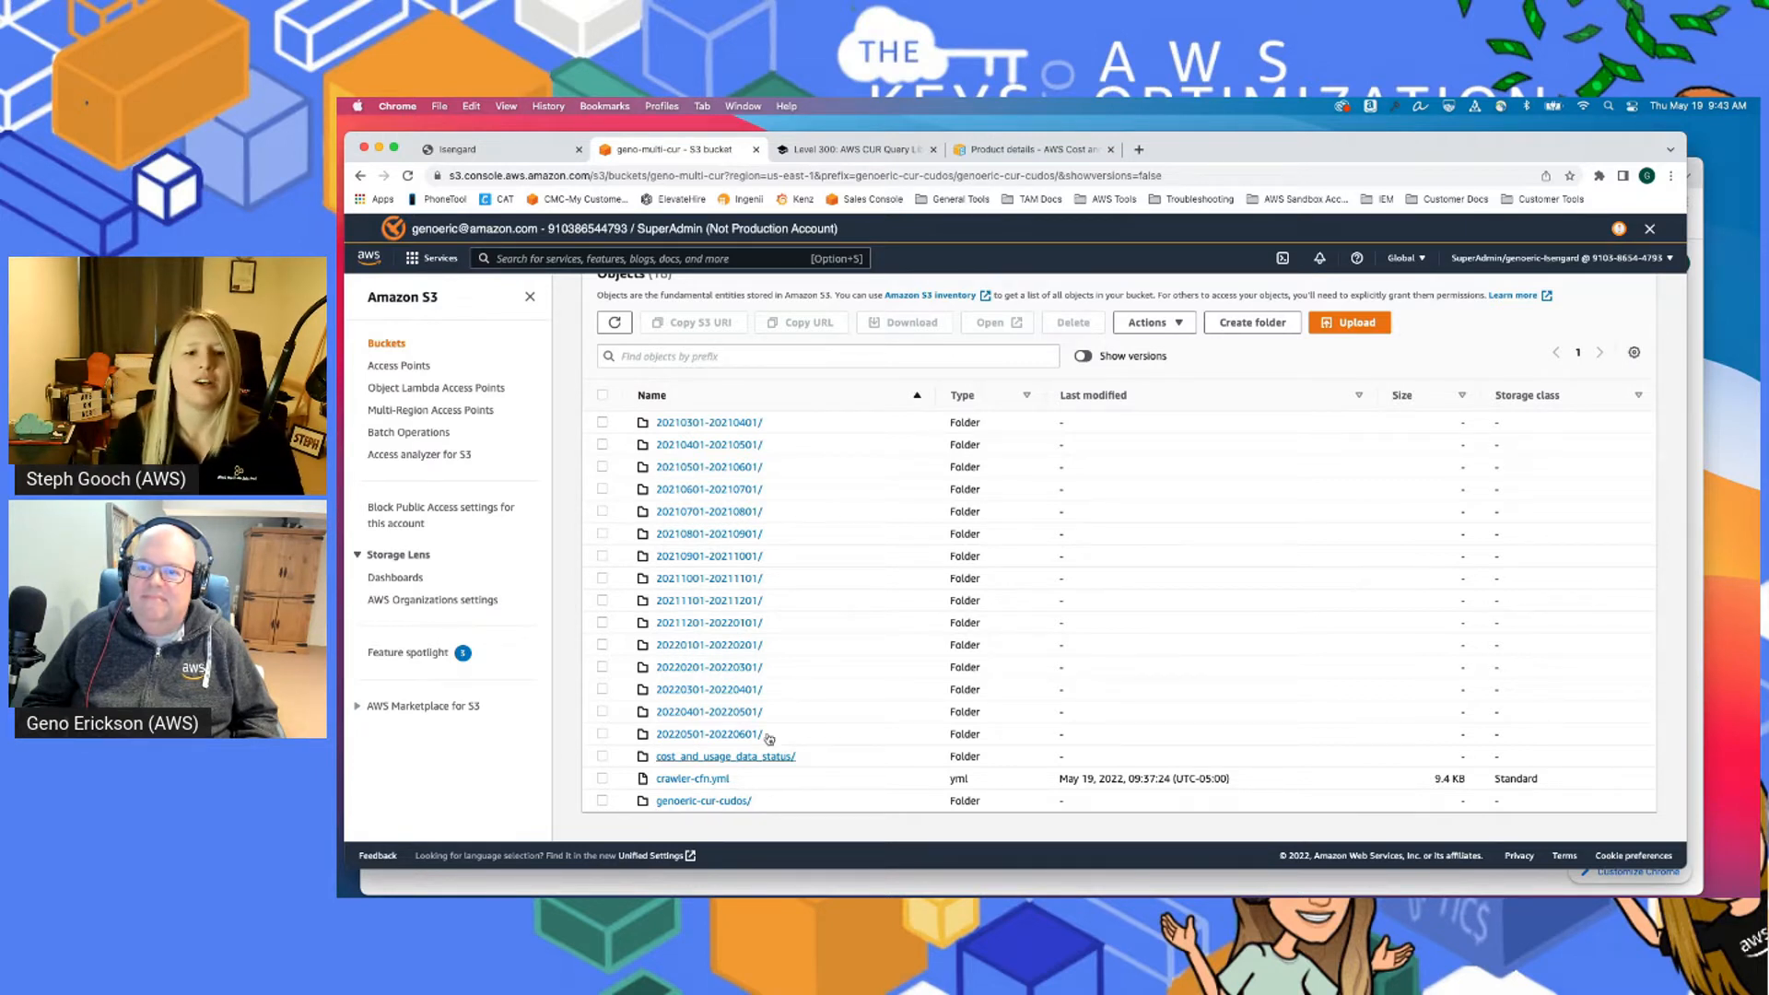
Search the AWS services for "glue" and open the AWS Glue console
left_click(683, 260)
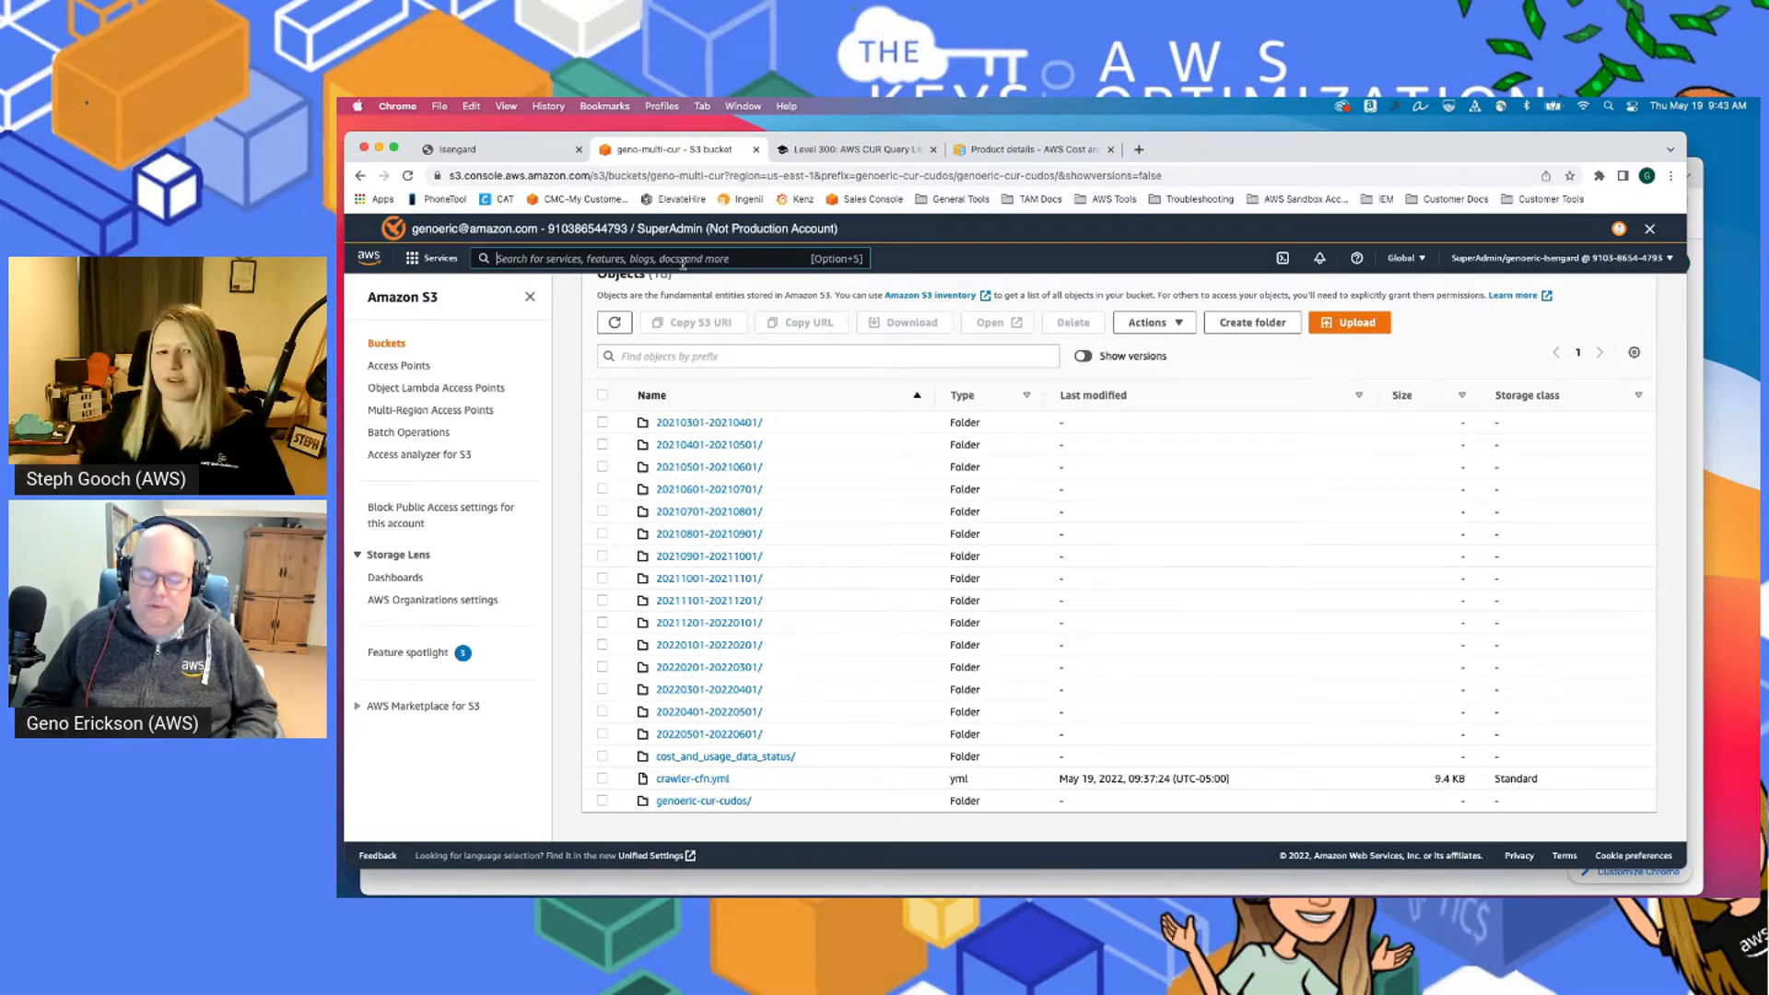
type("glue")
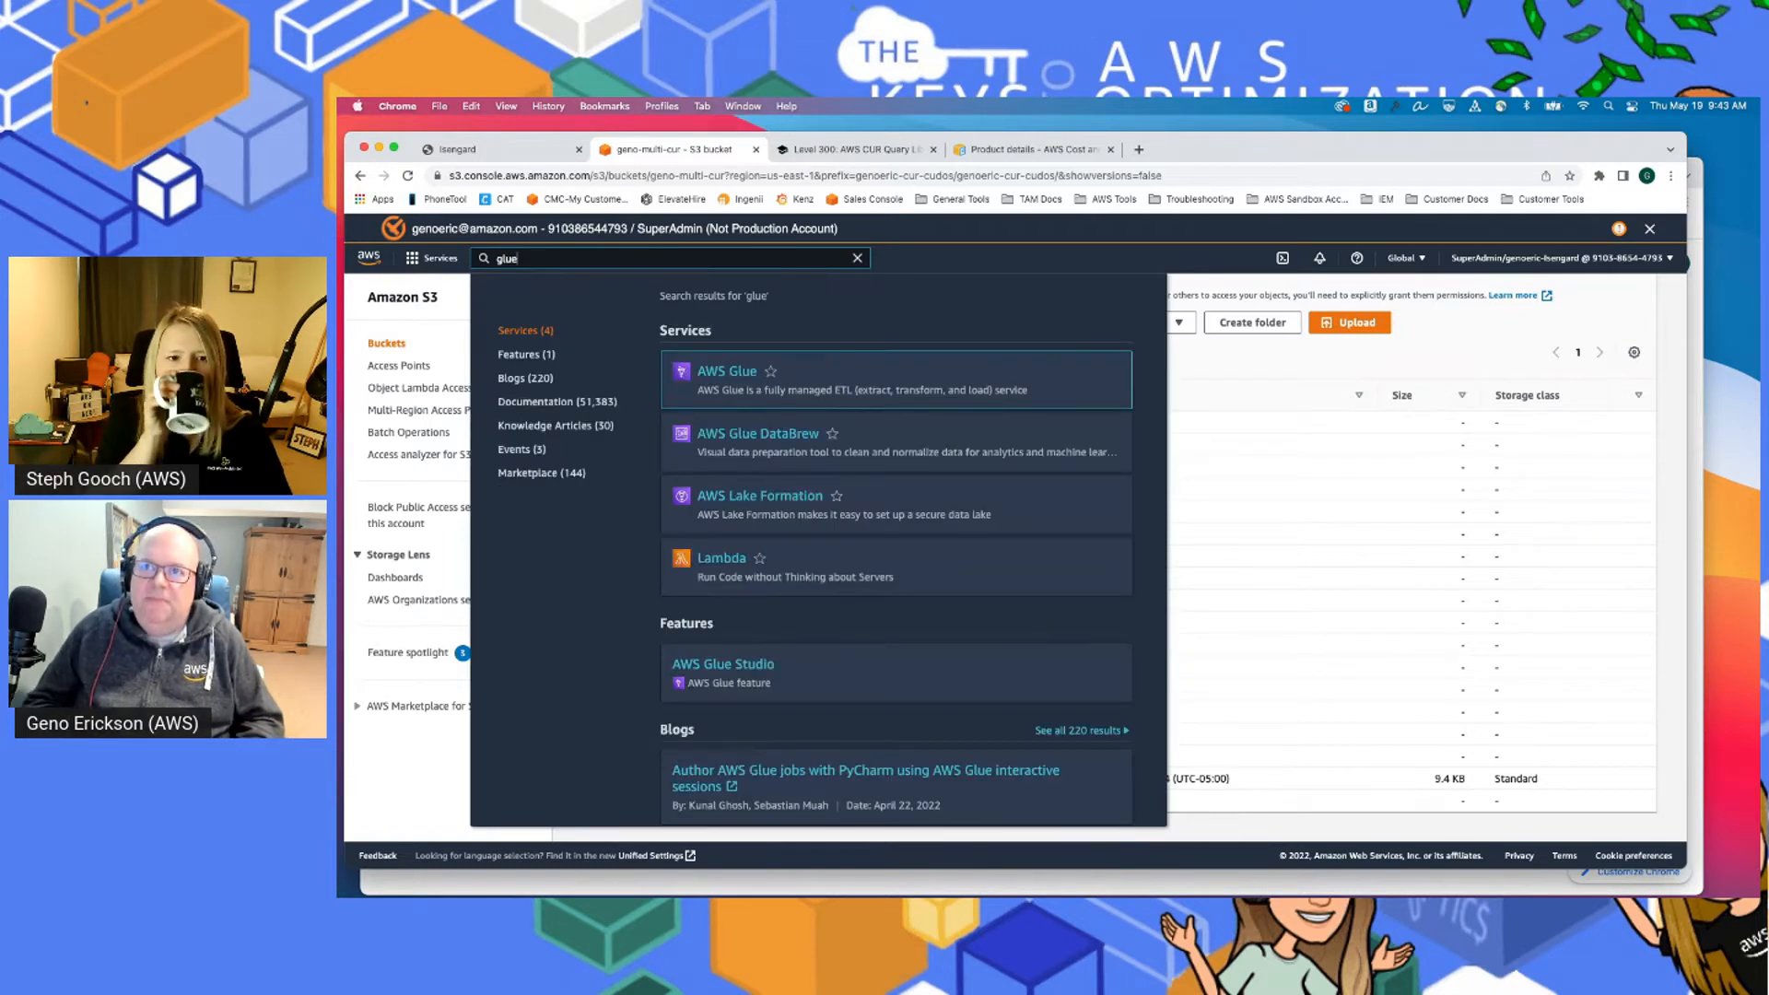
left_click(731, 428)
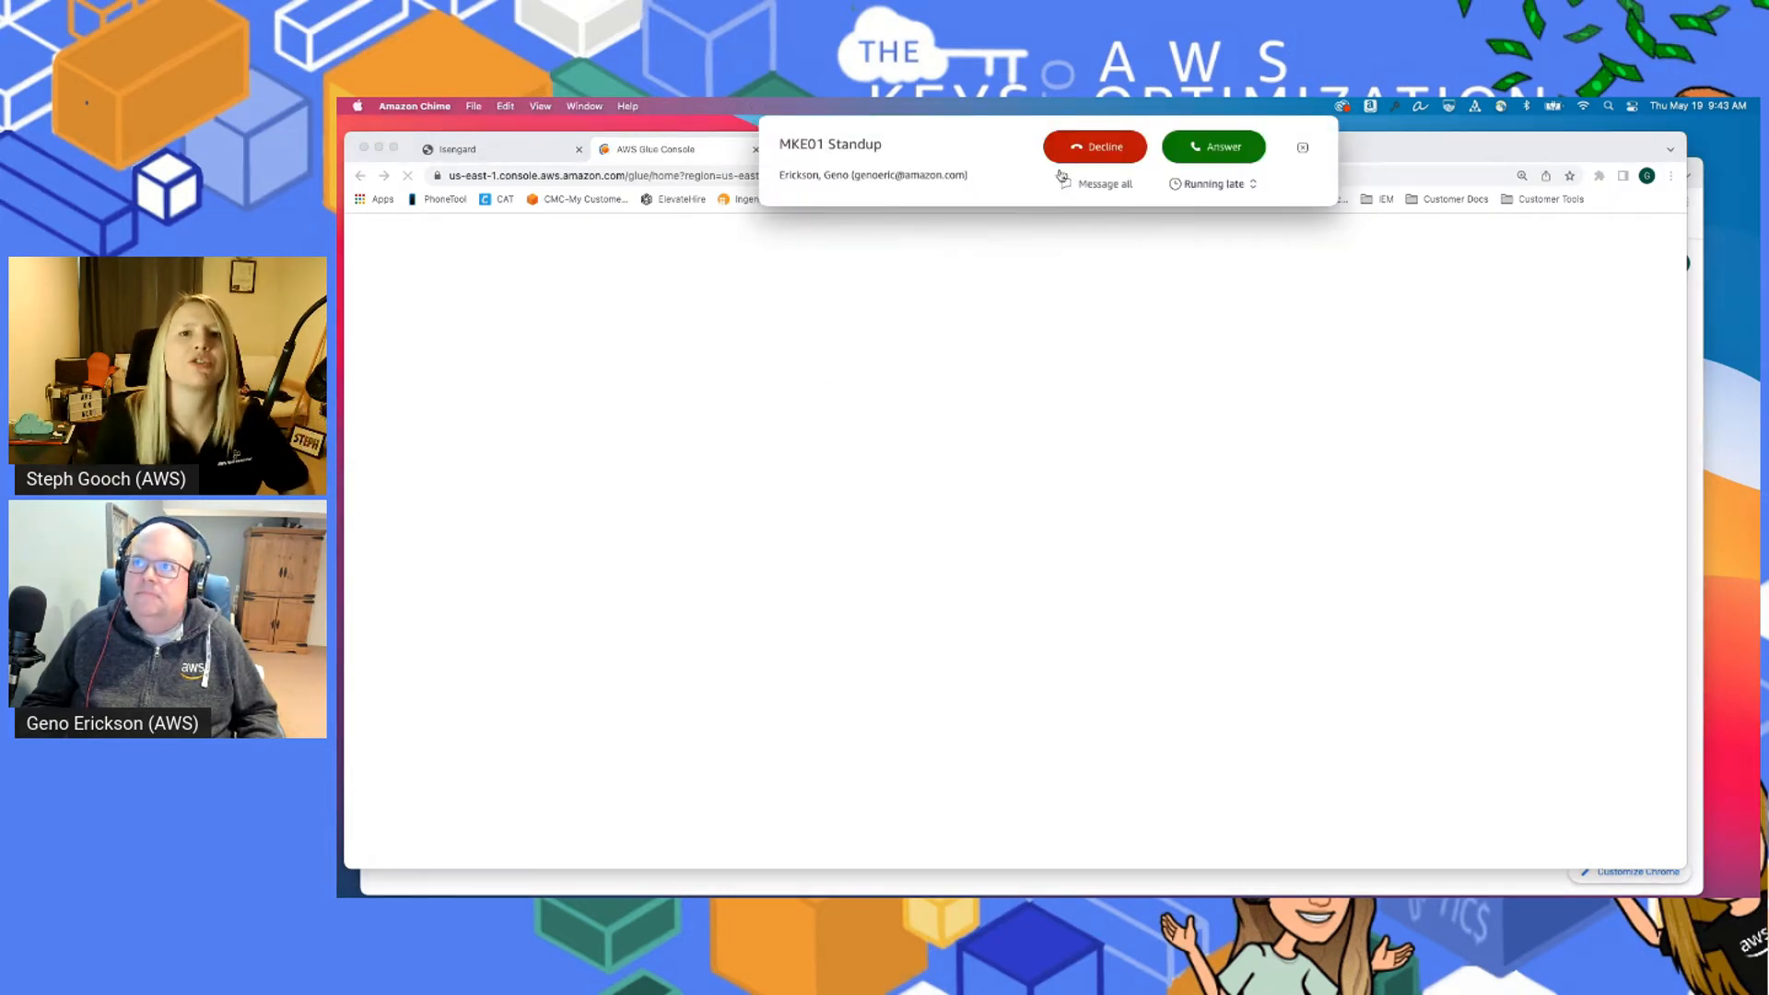
Decline the incoming MKE01 Standup call and close the Amazon Chime window
left_click(1102, 145)
left_click_drag(928, 228, 926, 227)
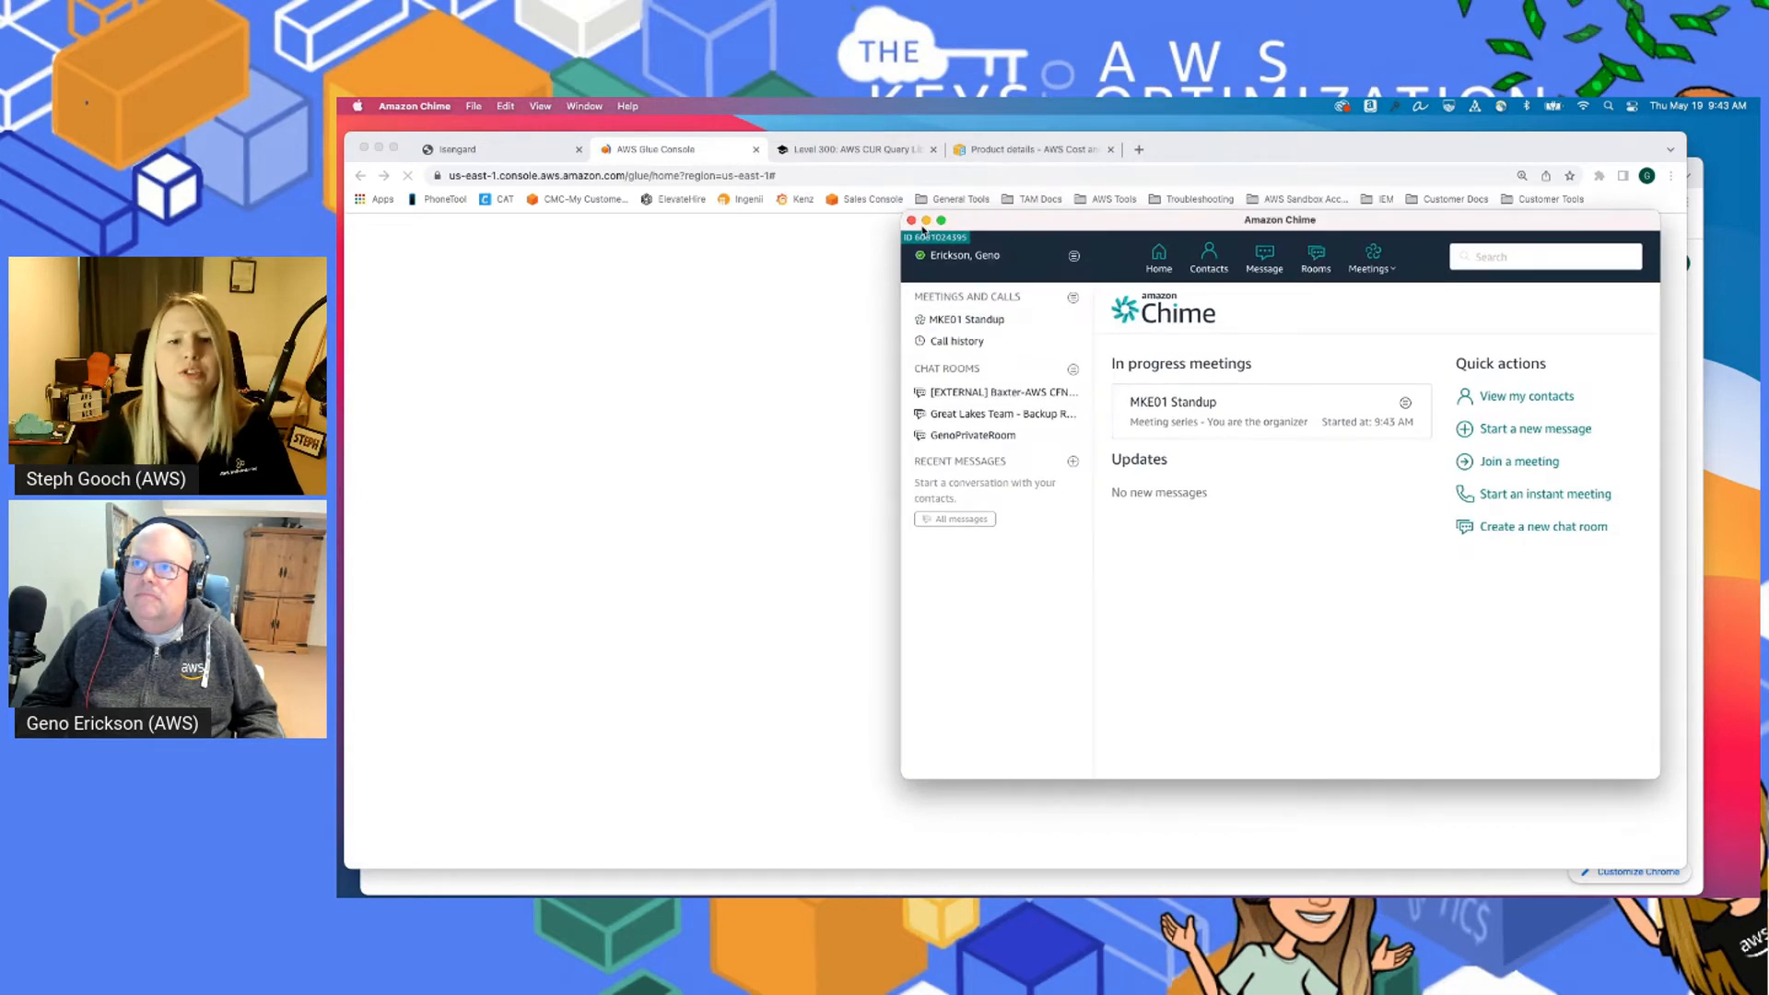
left_click(911, 222)
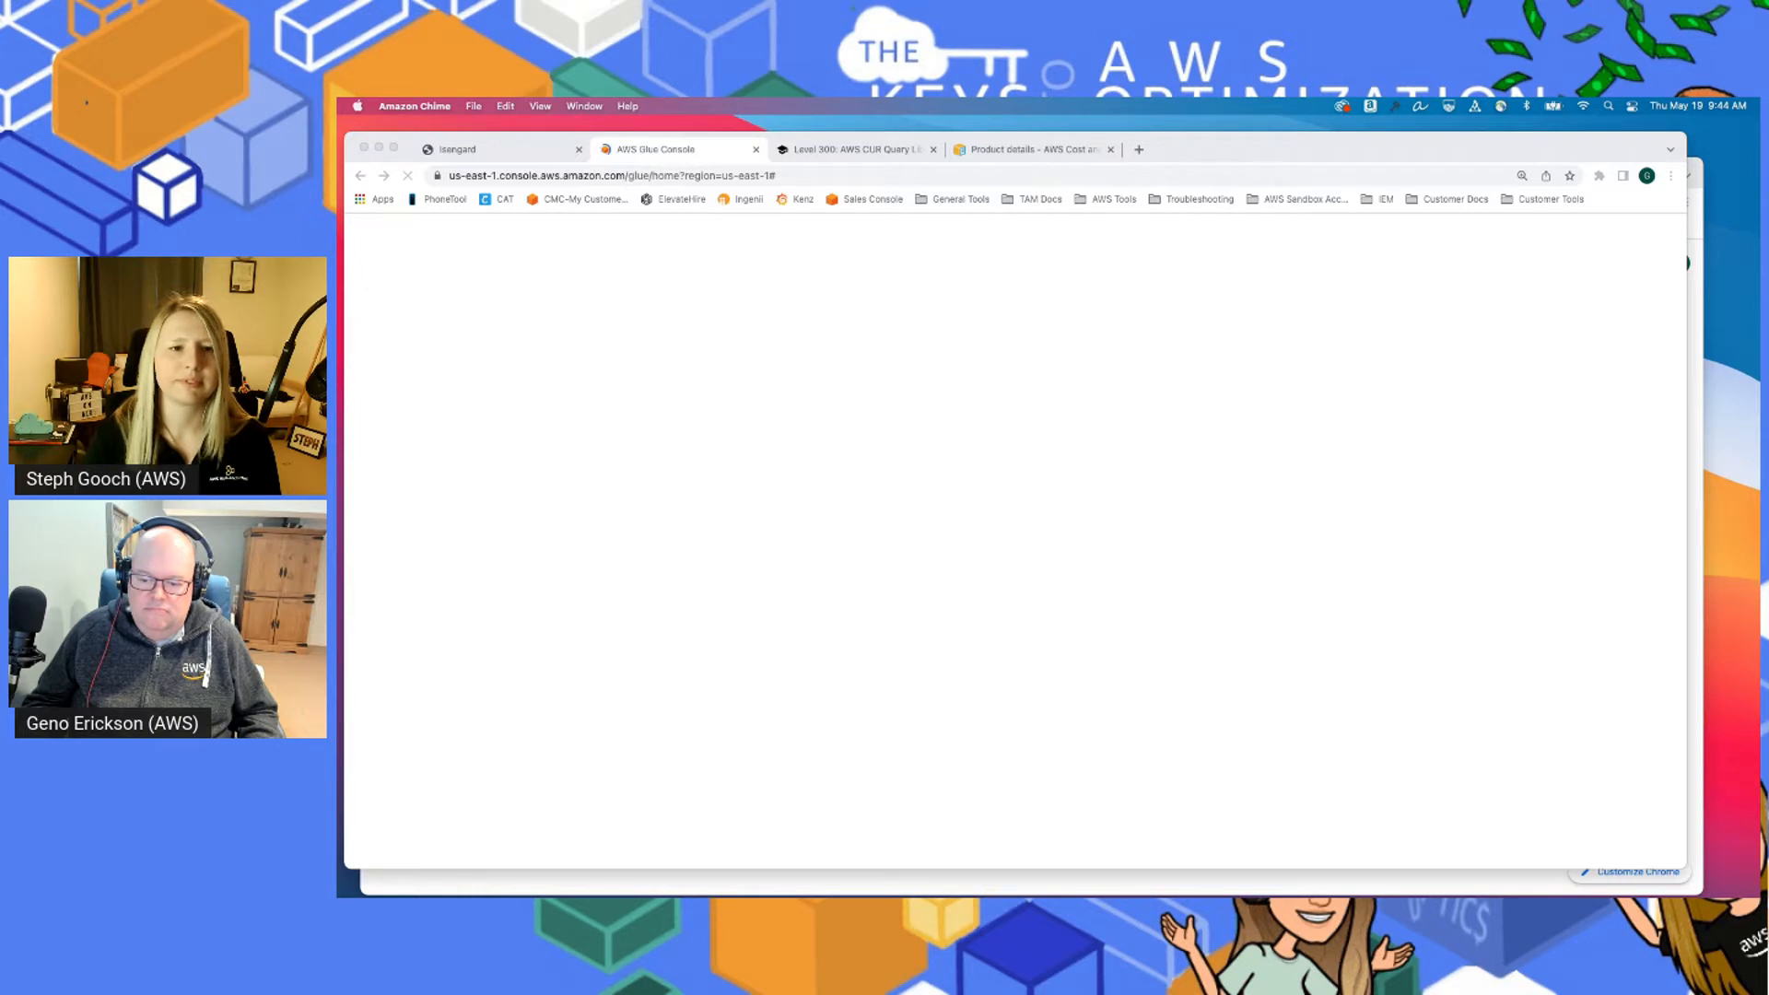
Switch back to Chrome and reload the blank AWS Glue console page
key("super+Tab")
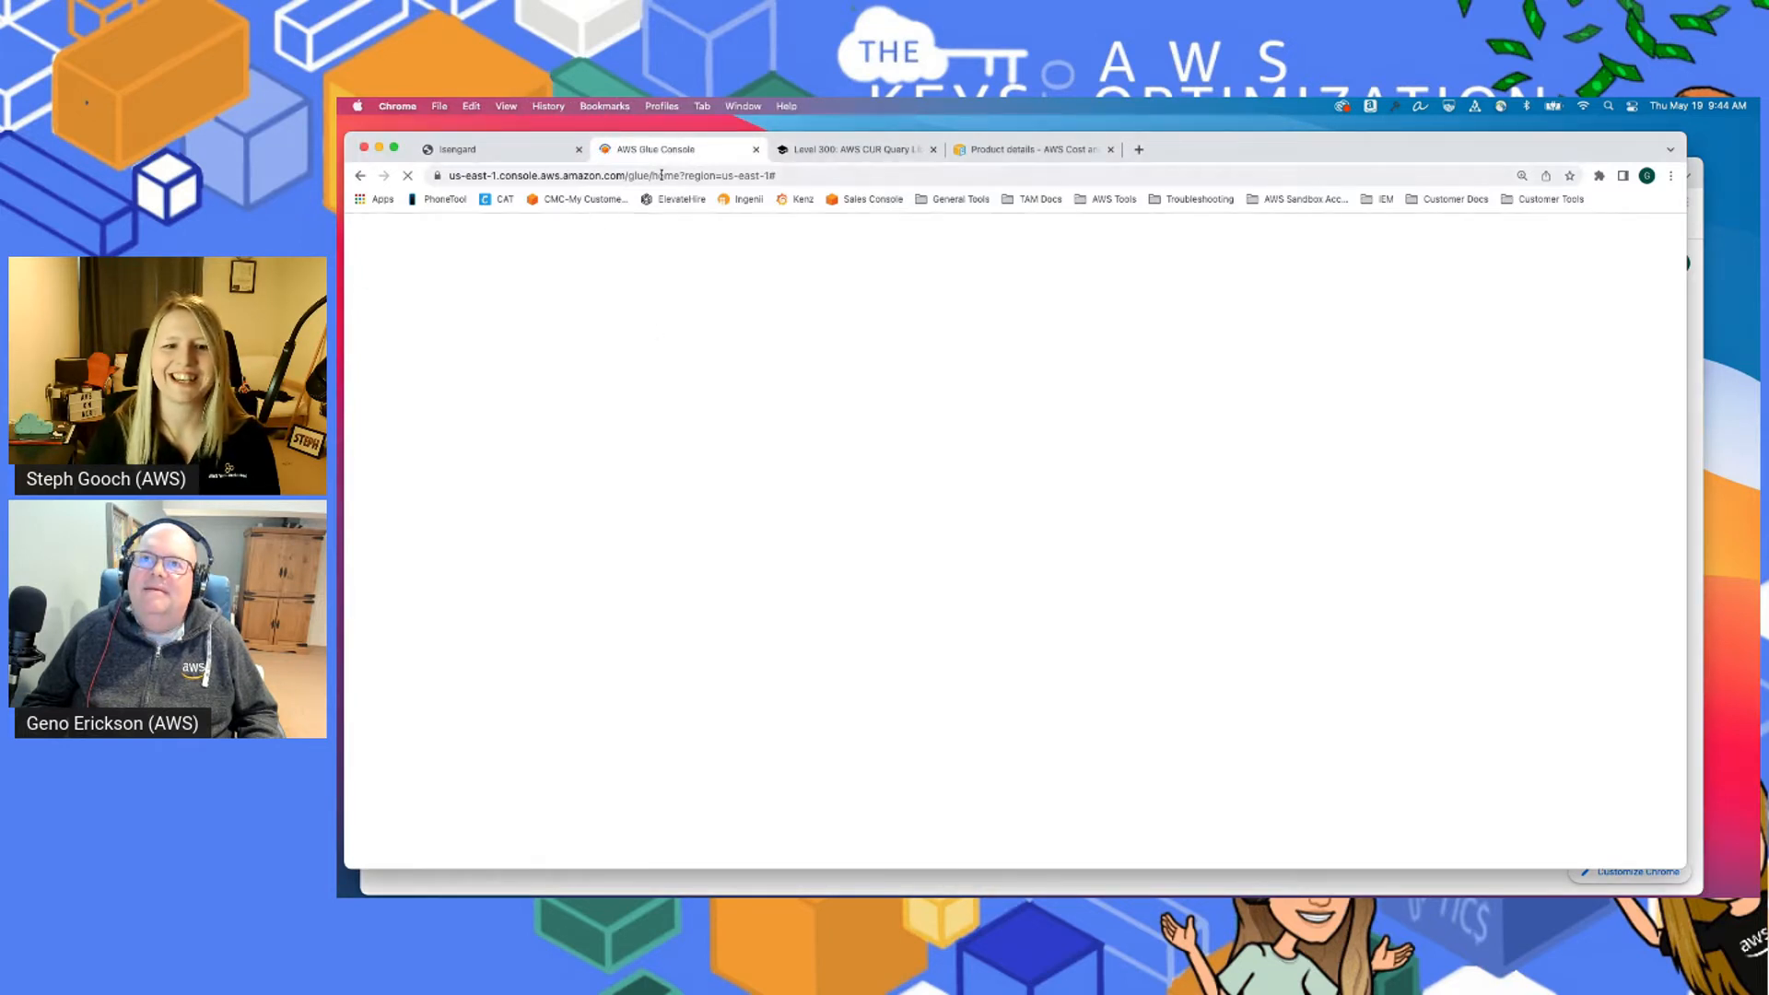
left_click(798, 175)
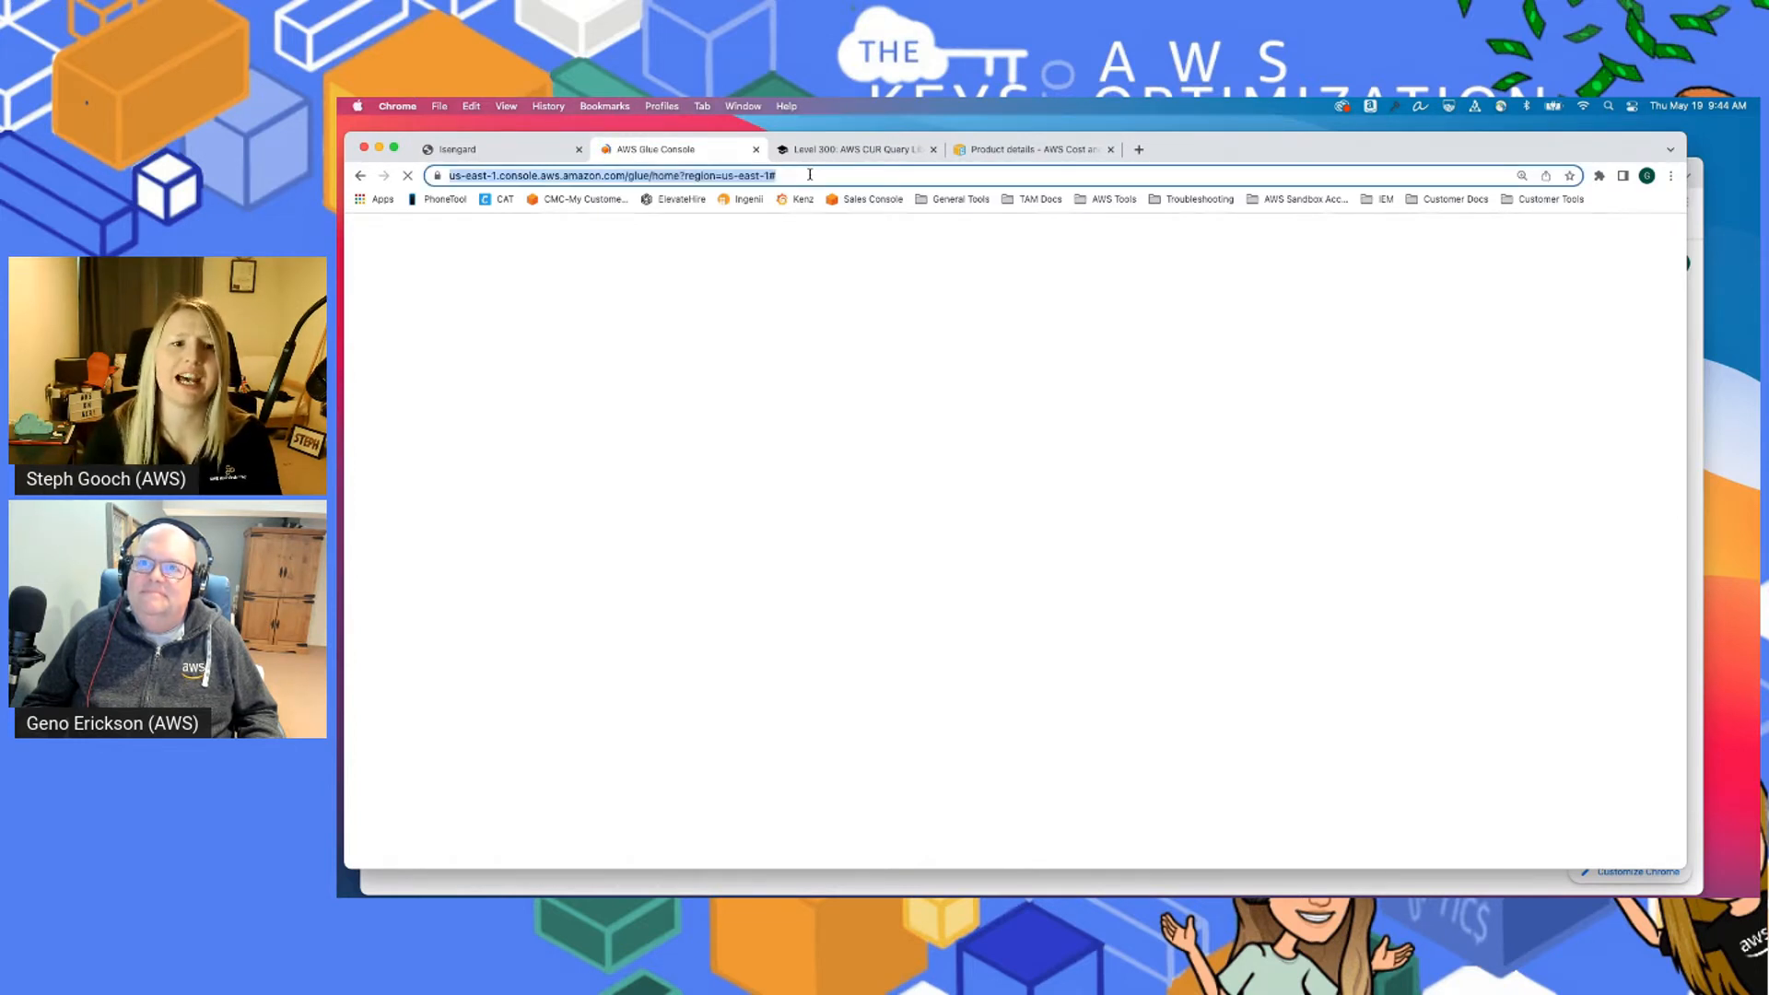
key("Return")
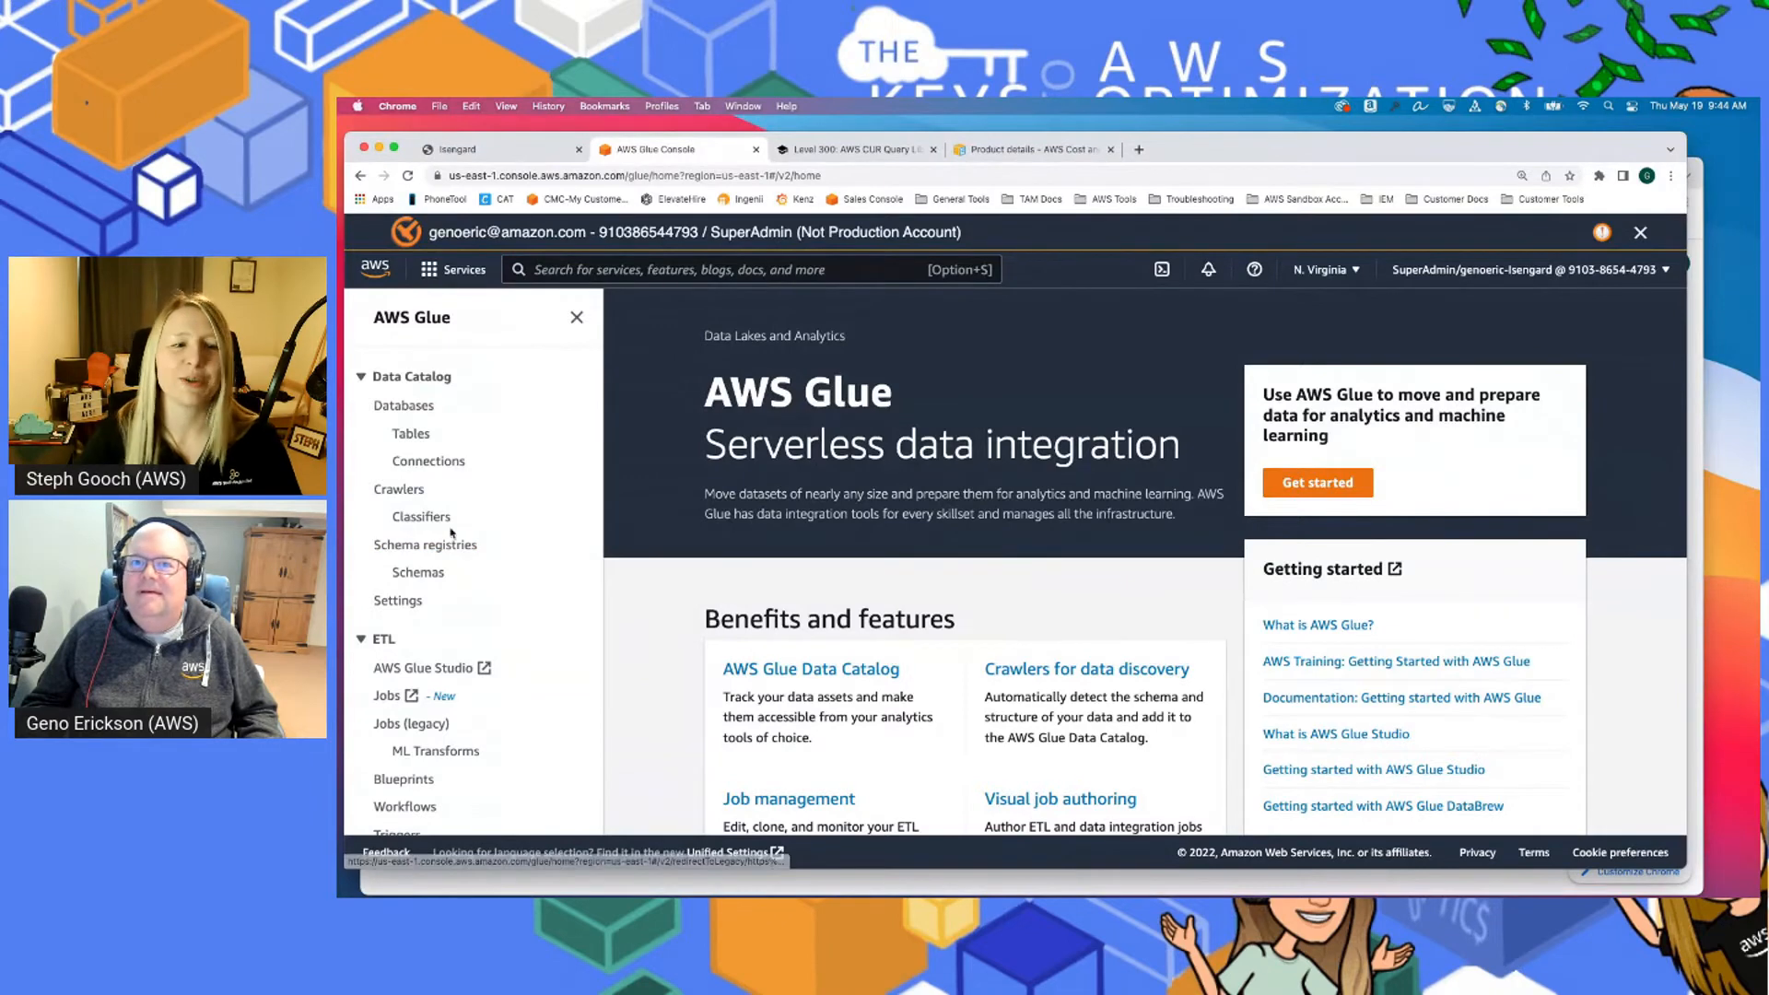
Review the Glue crawlers, and show the tables in the multi_payer_cur_new database
left_click(410, 490)
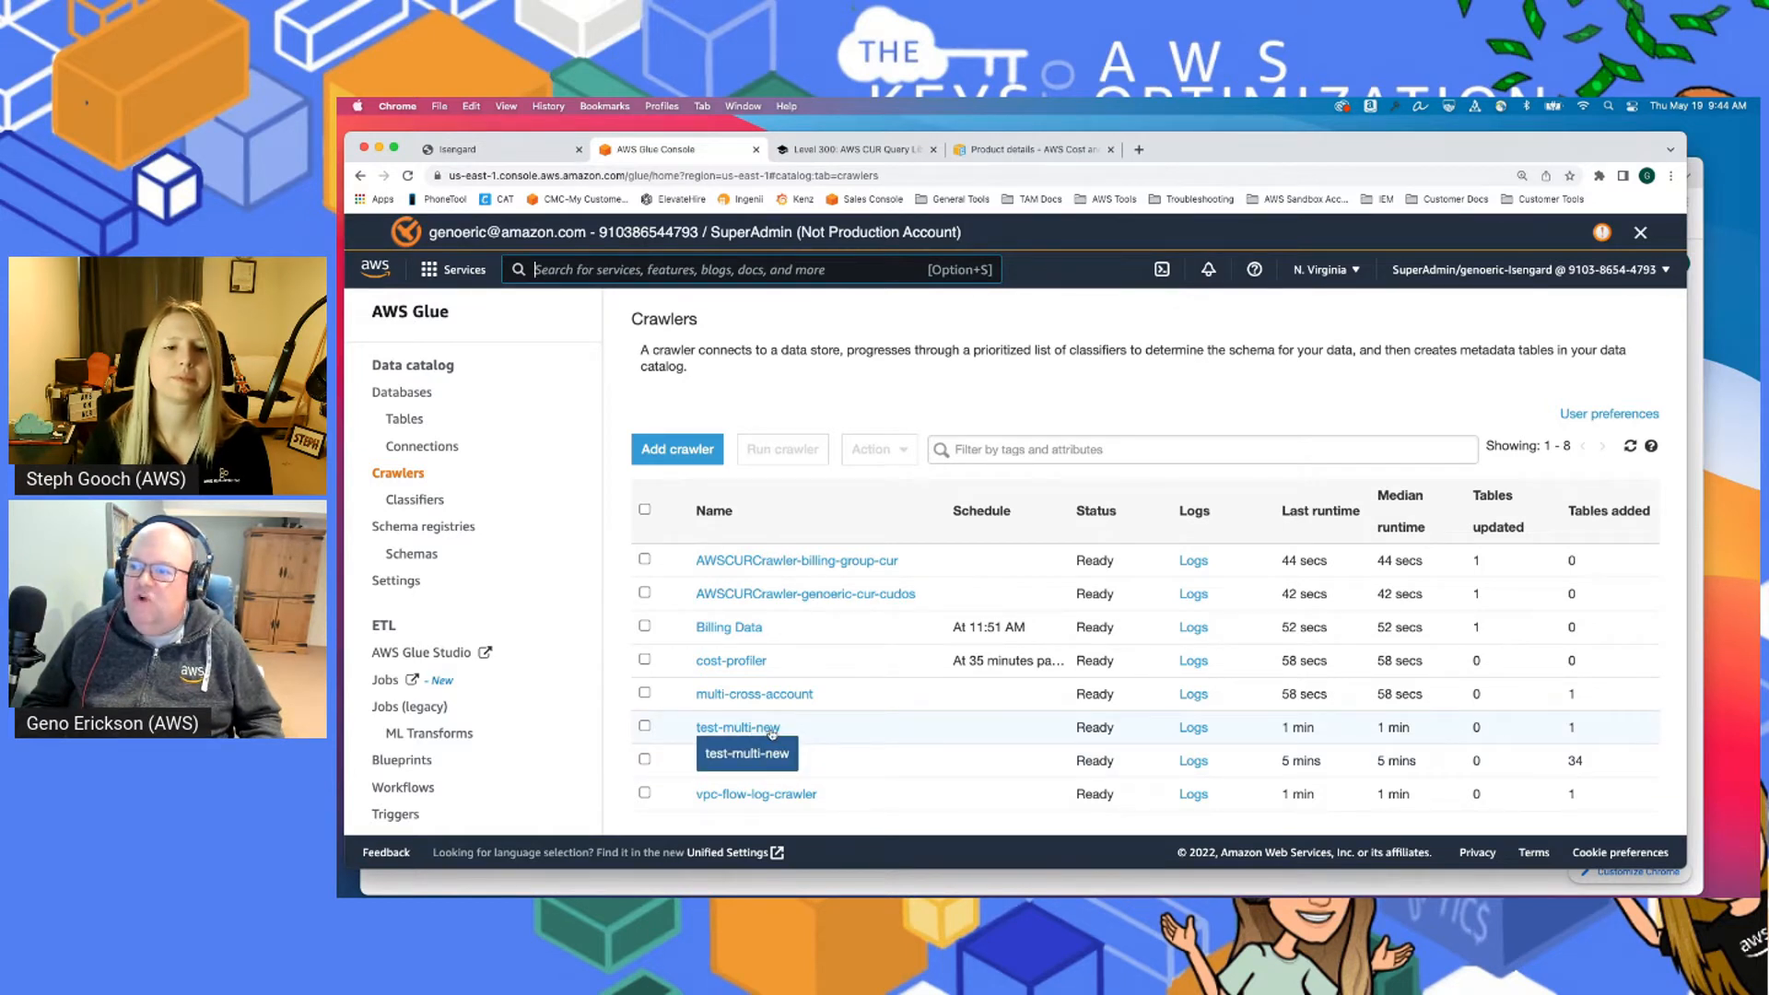
left_click(411, 396)
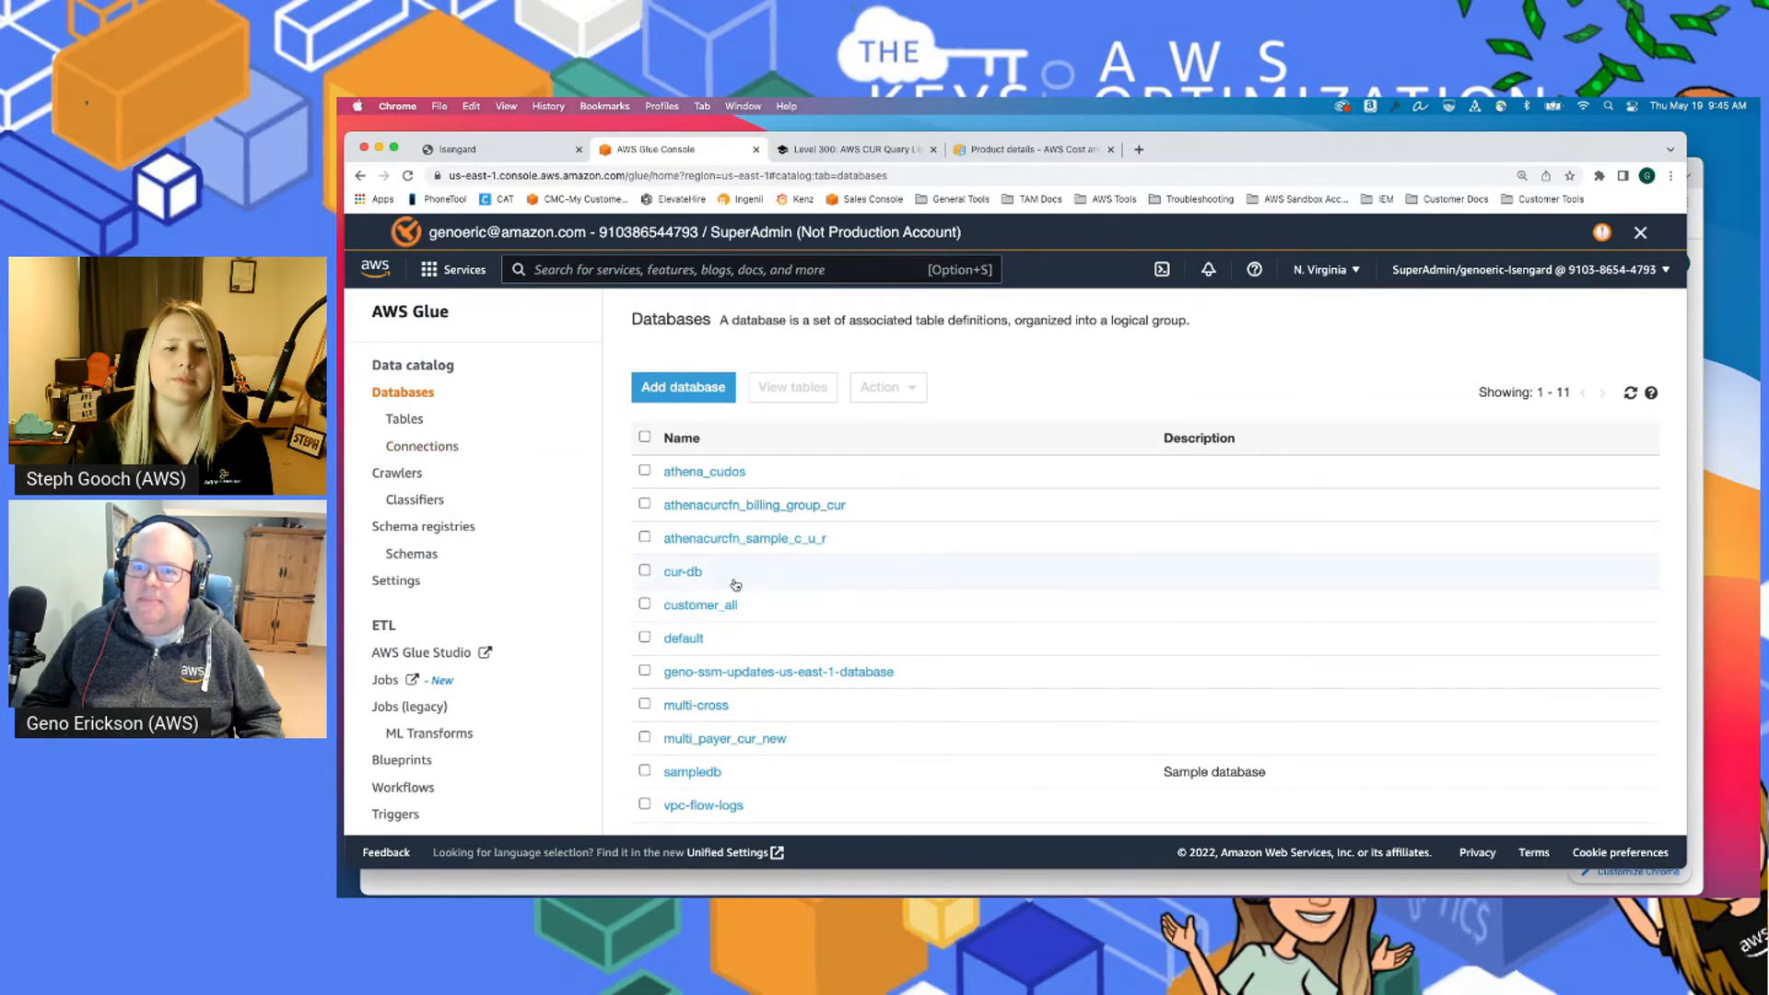
left_click(726, 739)
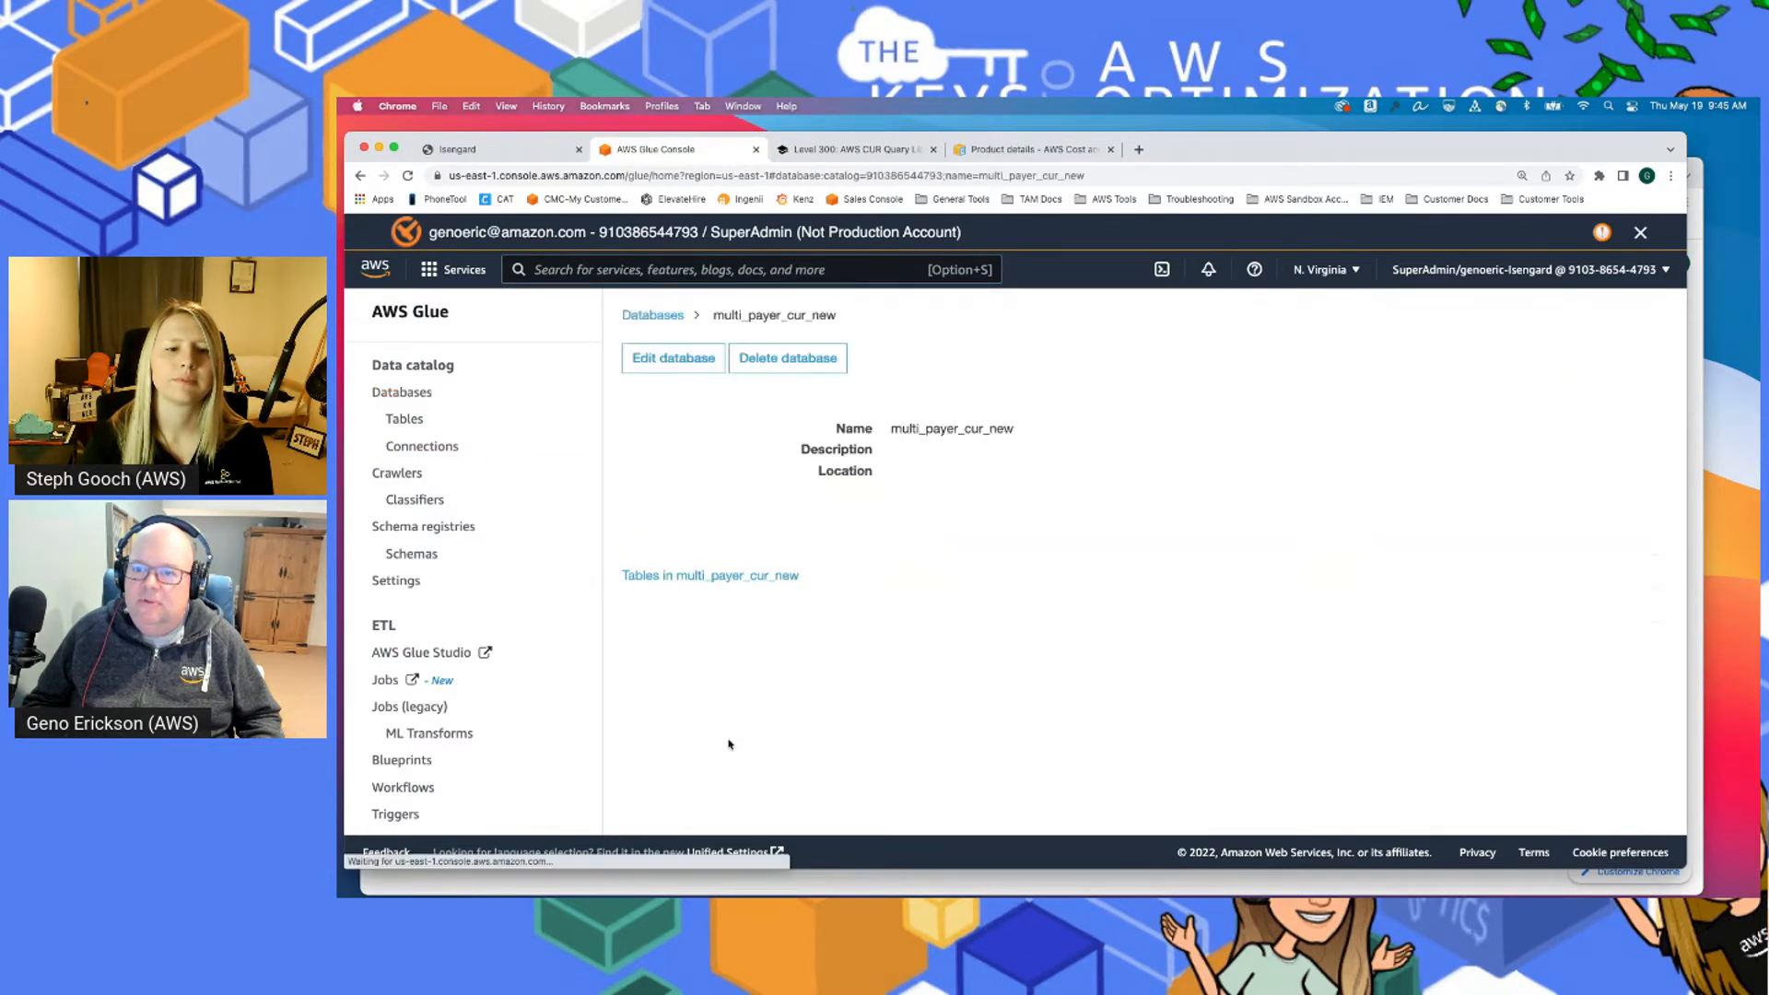
left_click(775, 577)
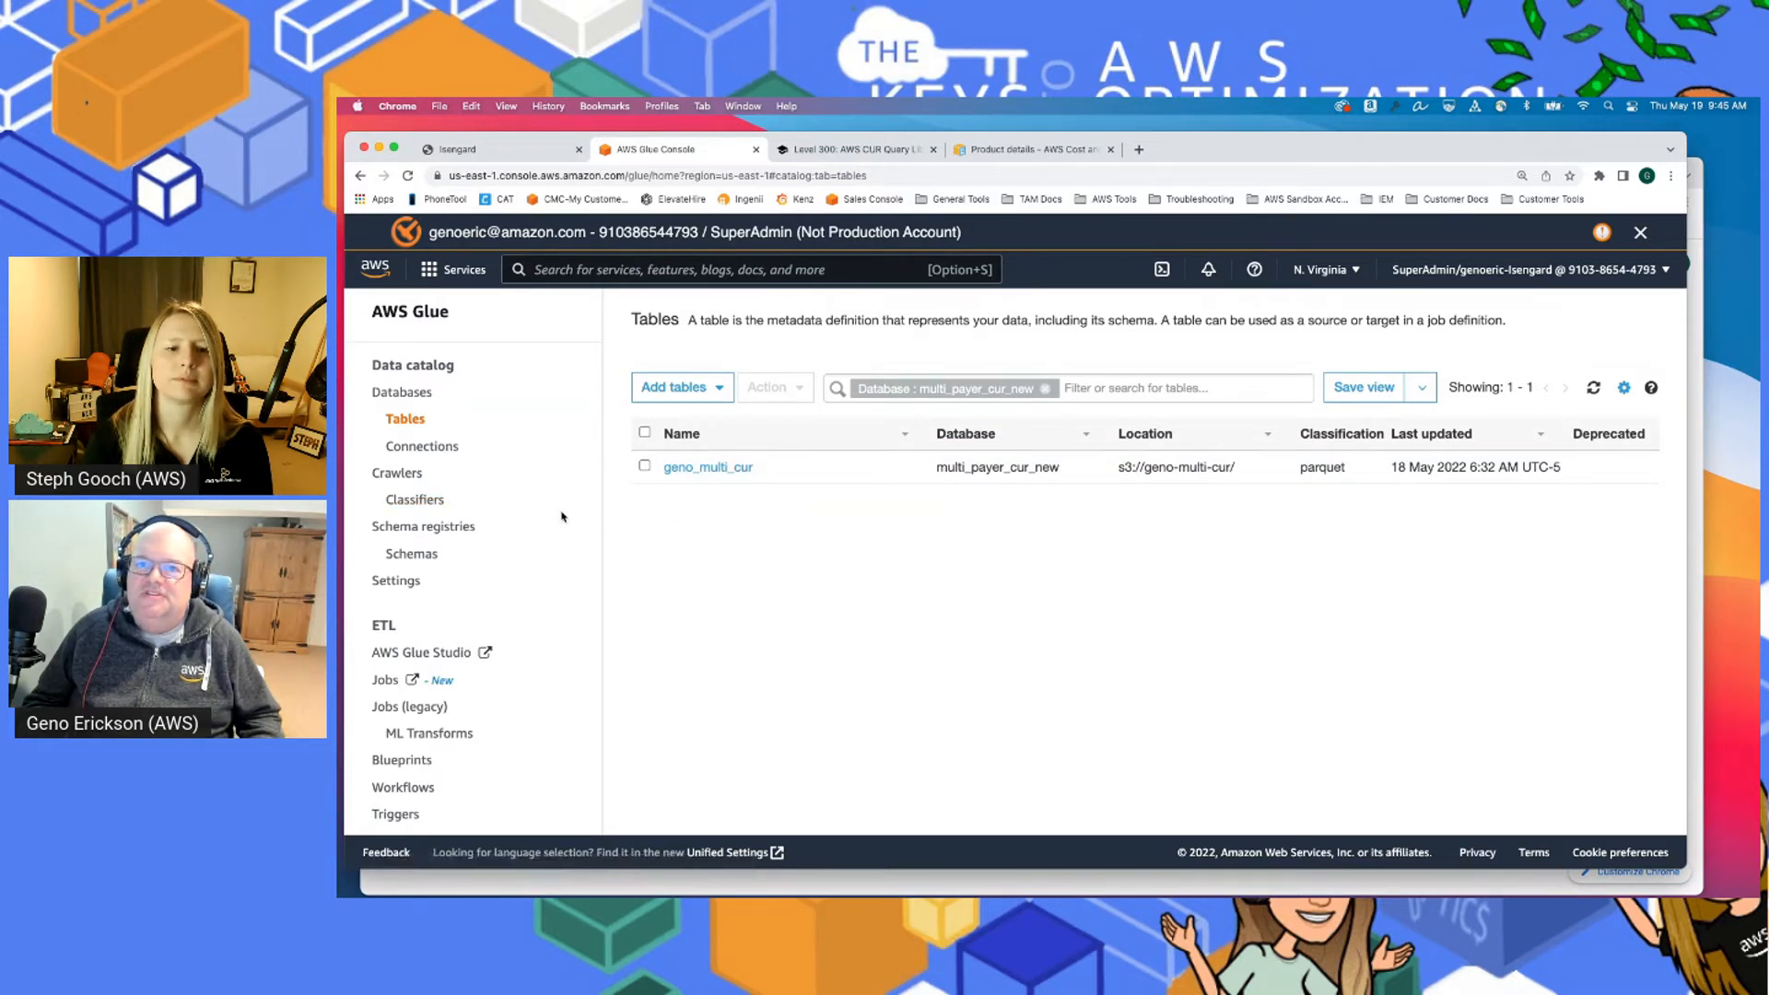
Open the Athena query editor and review the tables and views in the customer_all database
left_click(639, 270)
type("athena")
key("Return")
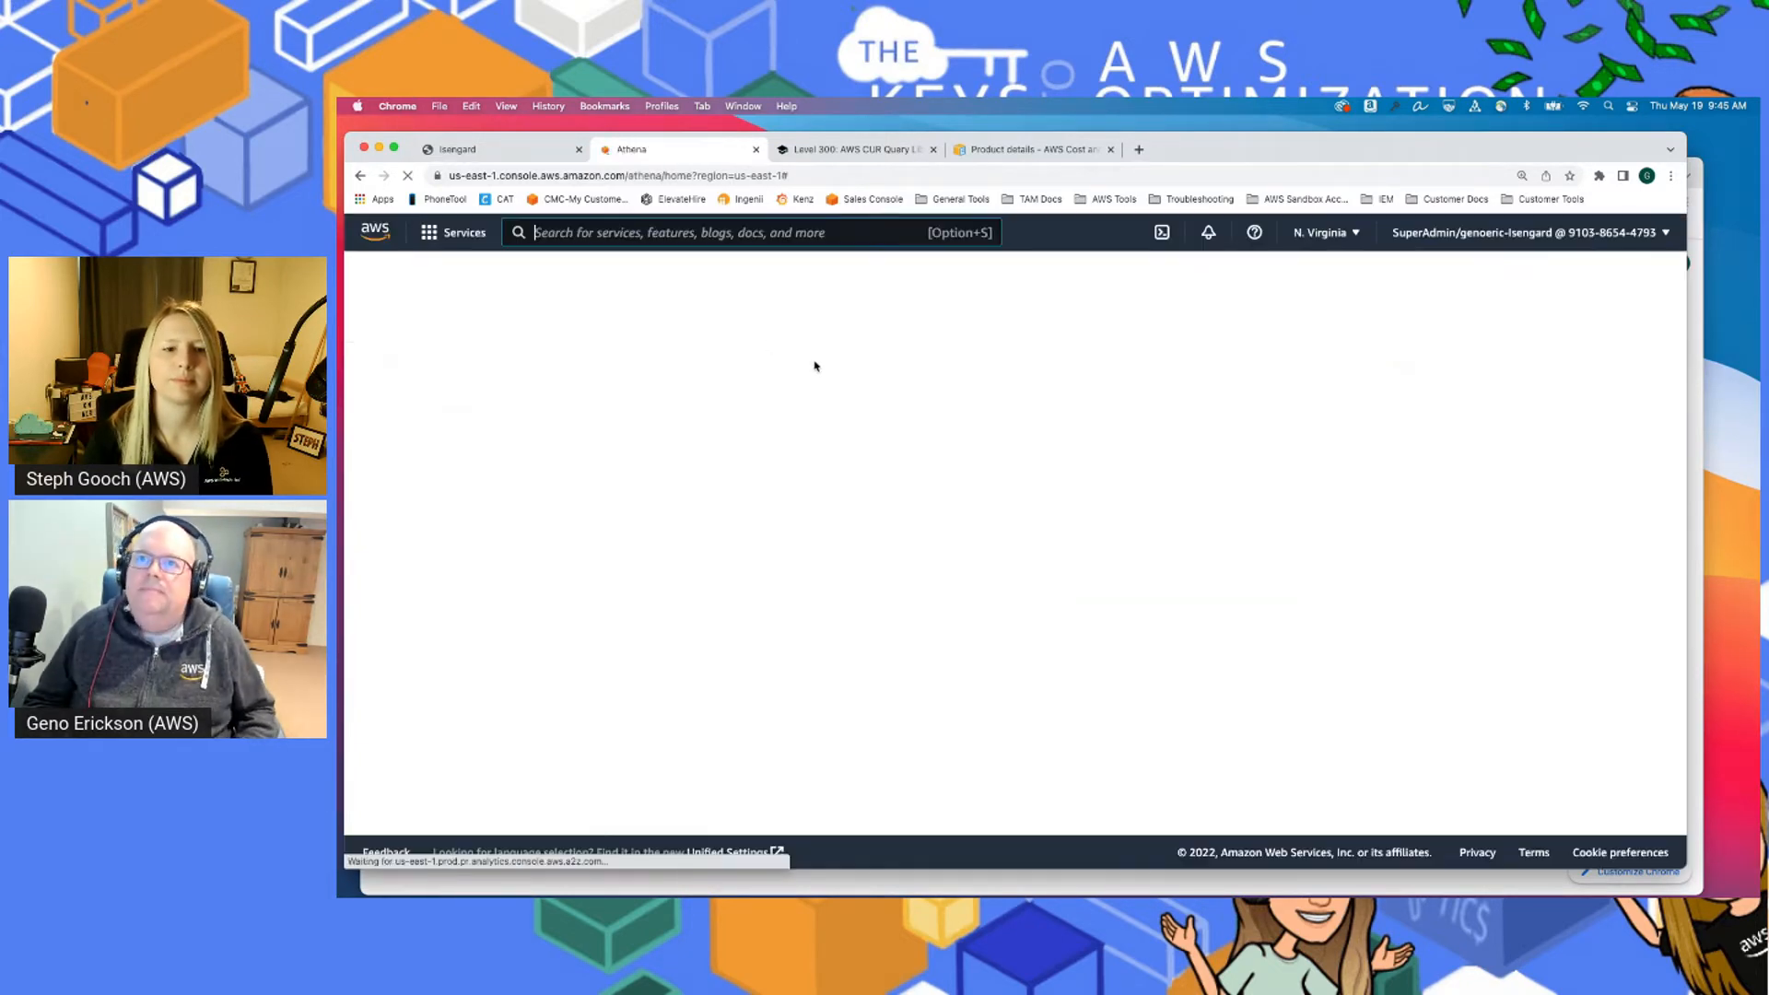
scroll(672, 521, "down", 2)
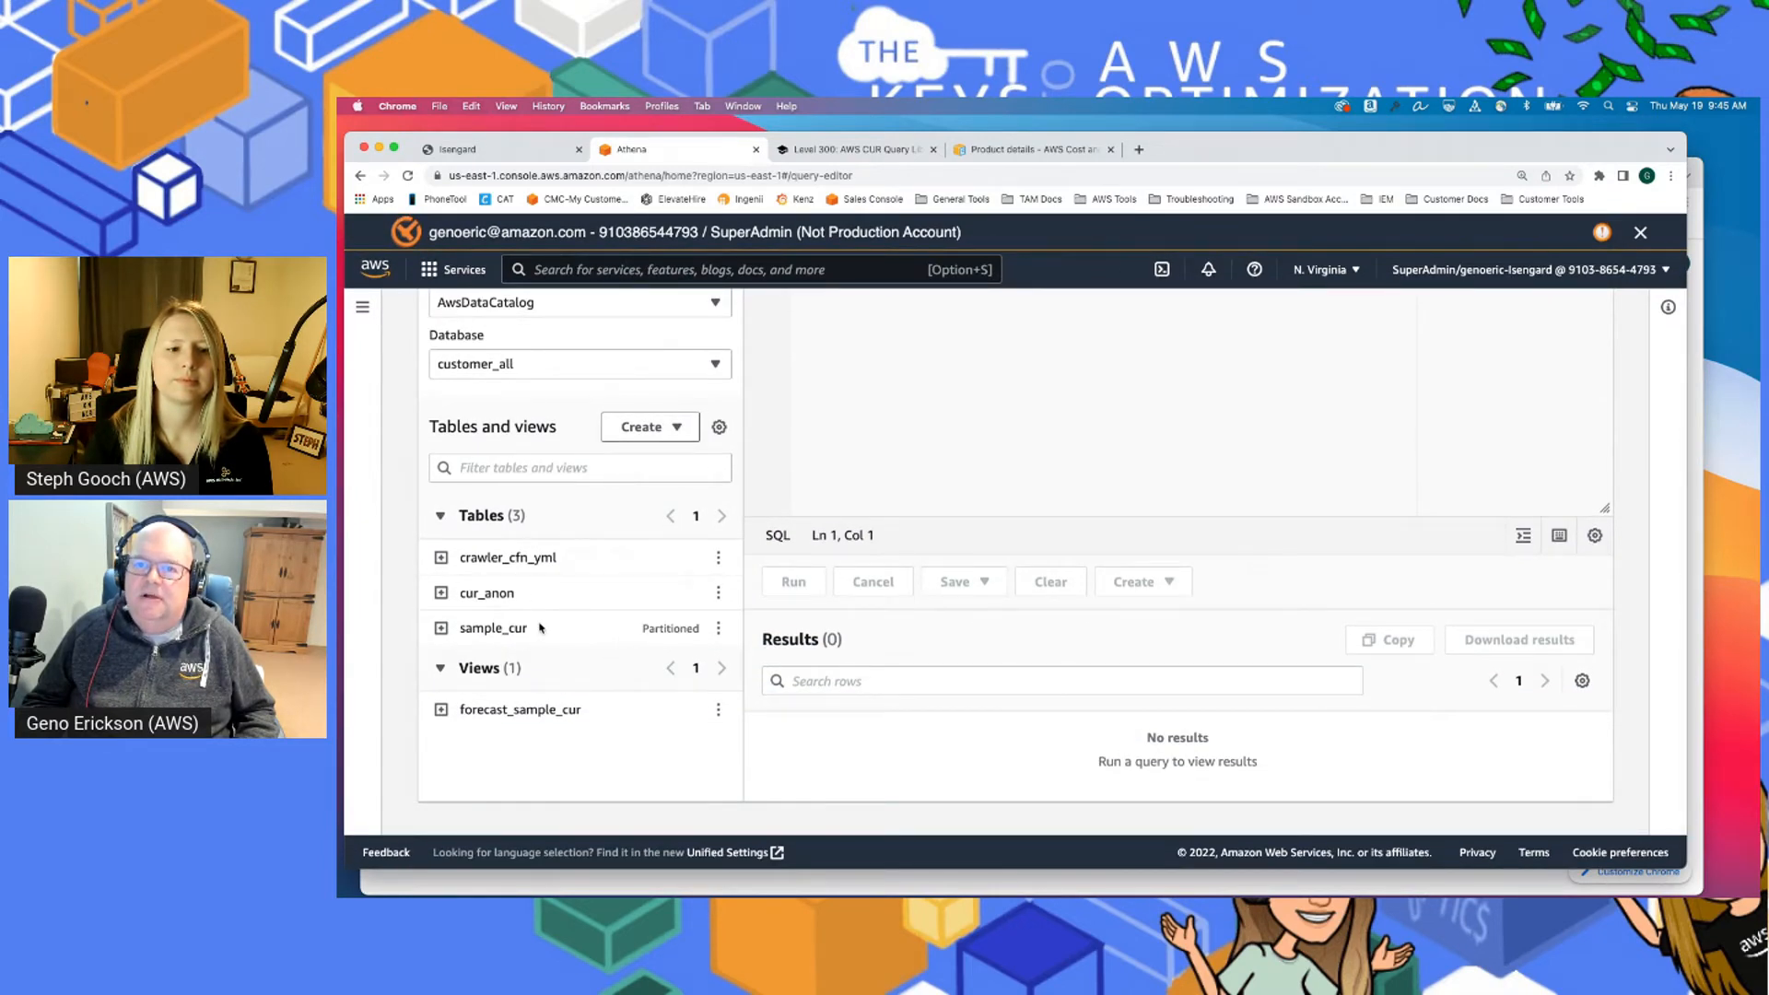
scroll(542, 628, "up", 1)
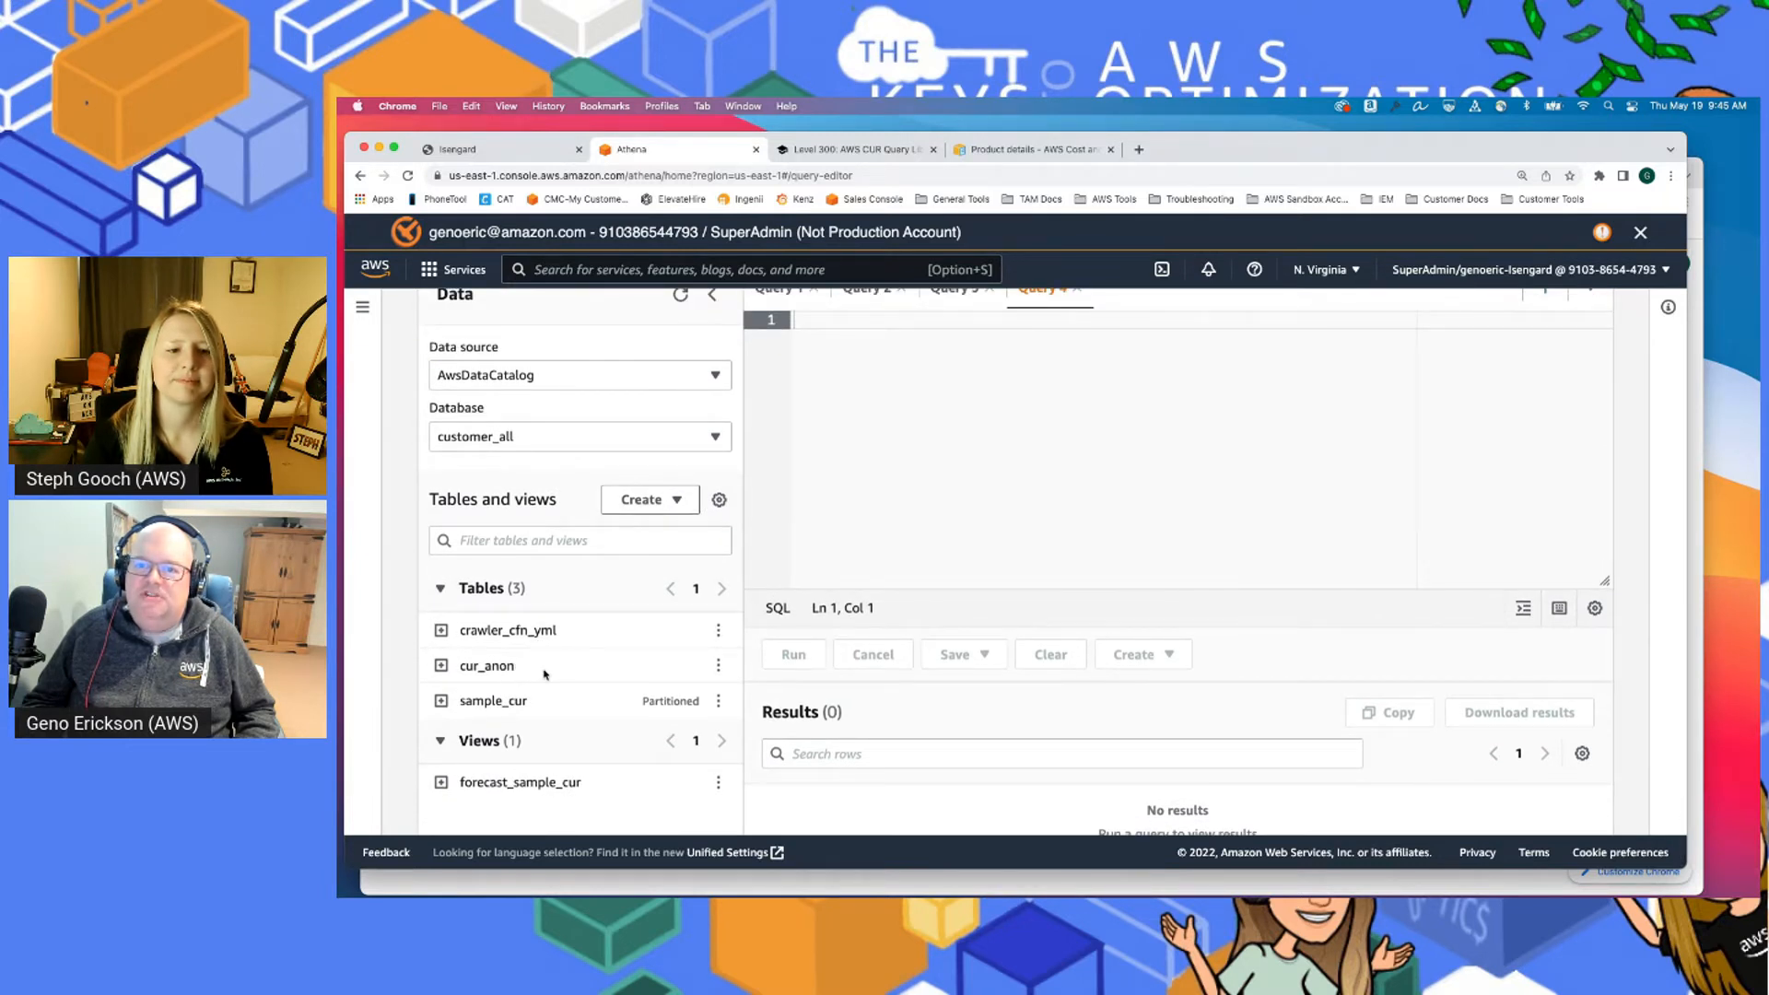
scroll(506, 672, "down", 1)
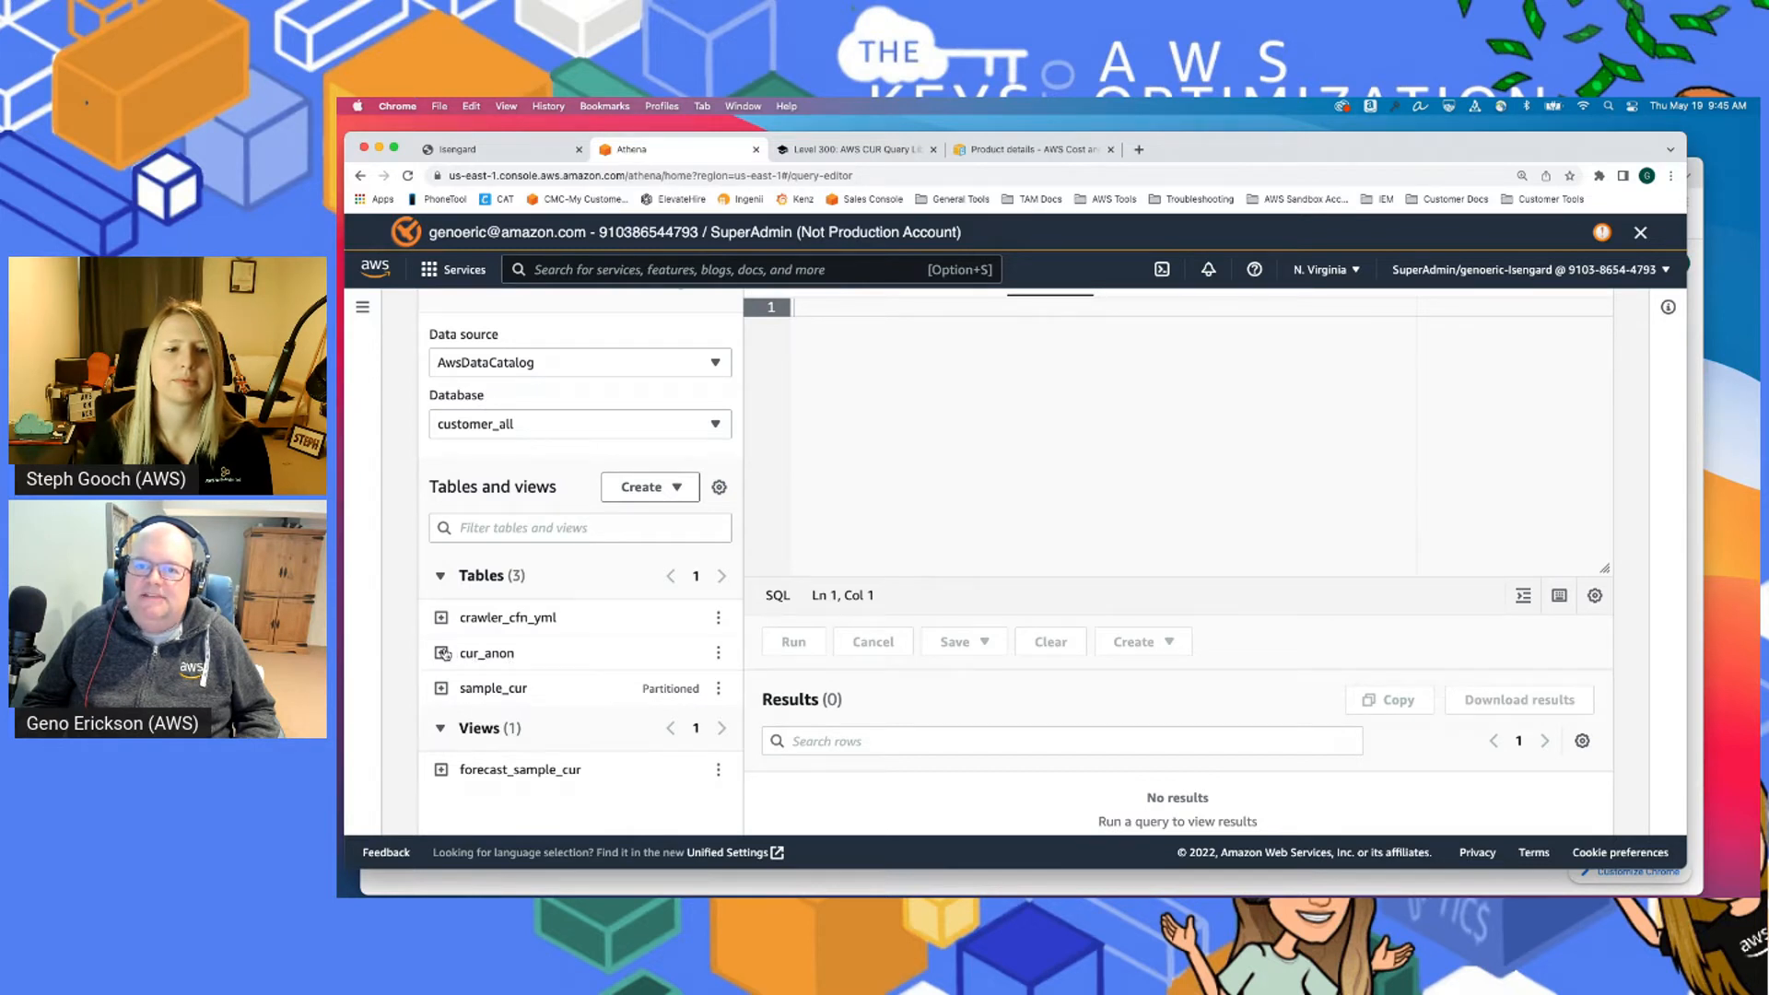
Expand the cur_anon table and examine its bill, line item and product columns
left_click(557, 657)
scroll(580, 682, "down", 3)
scroll(606, 703, "up", 2)
scroll(605, 703, "up", 1)
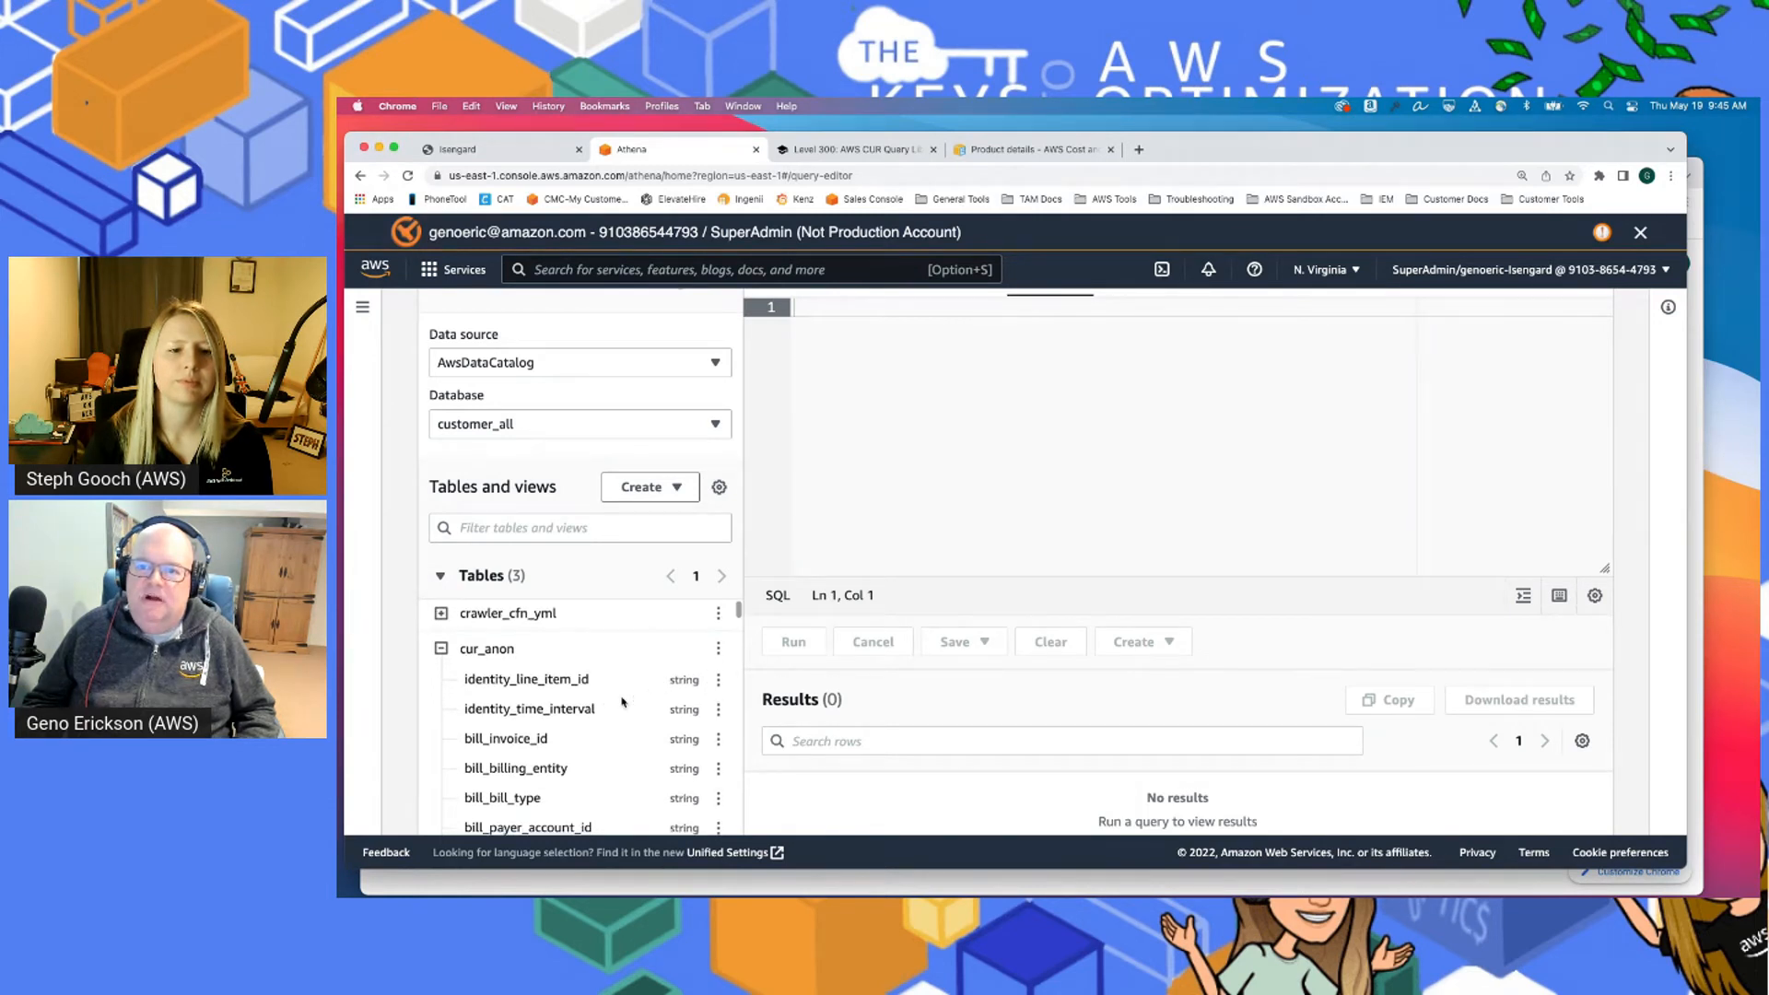
scroll(623, 702, "down", 2)
scroll(622, 702, "down", 5)
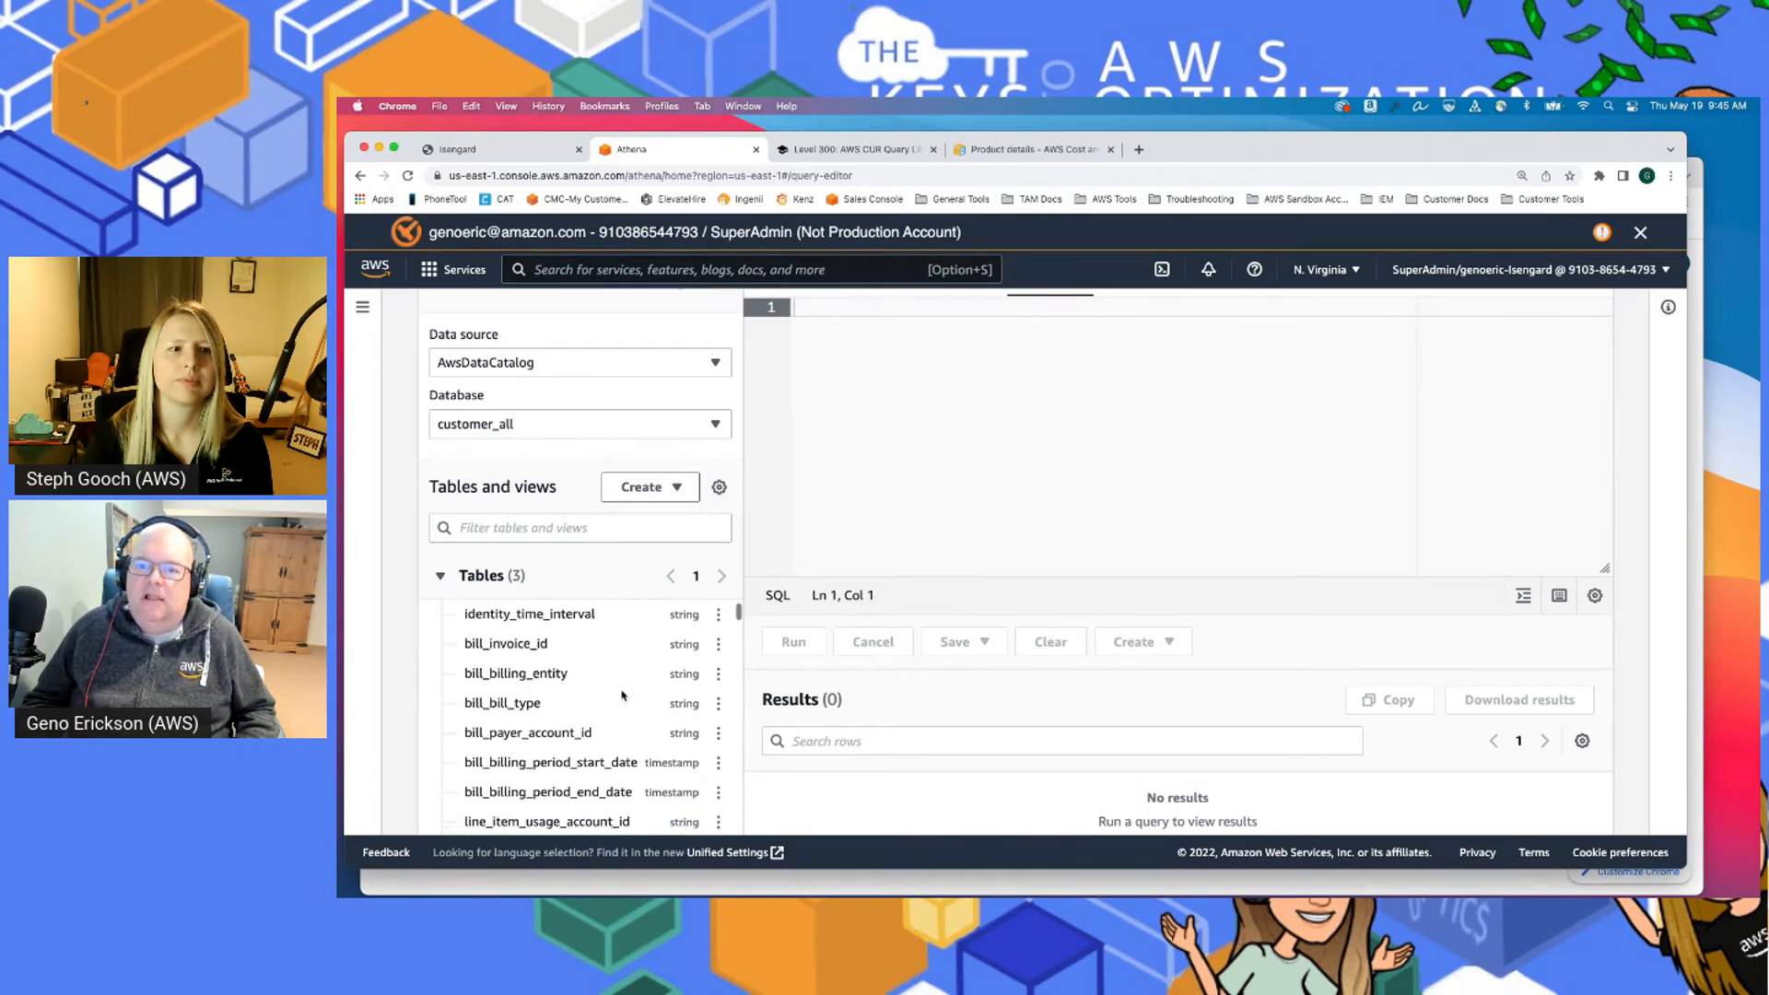
scroll(626, 675, "down", 5)
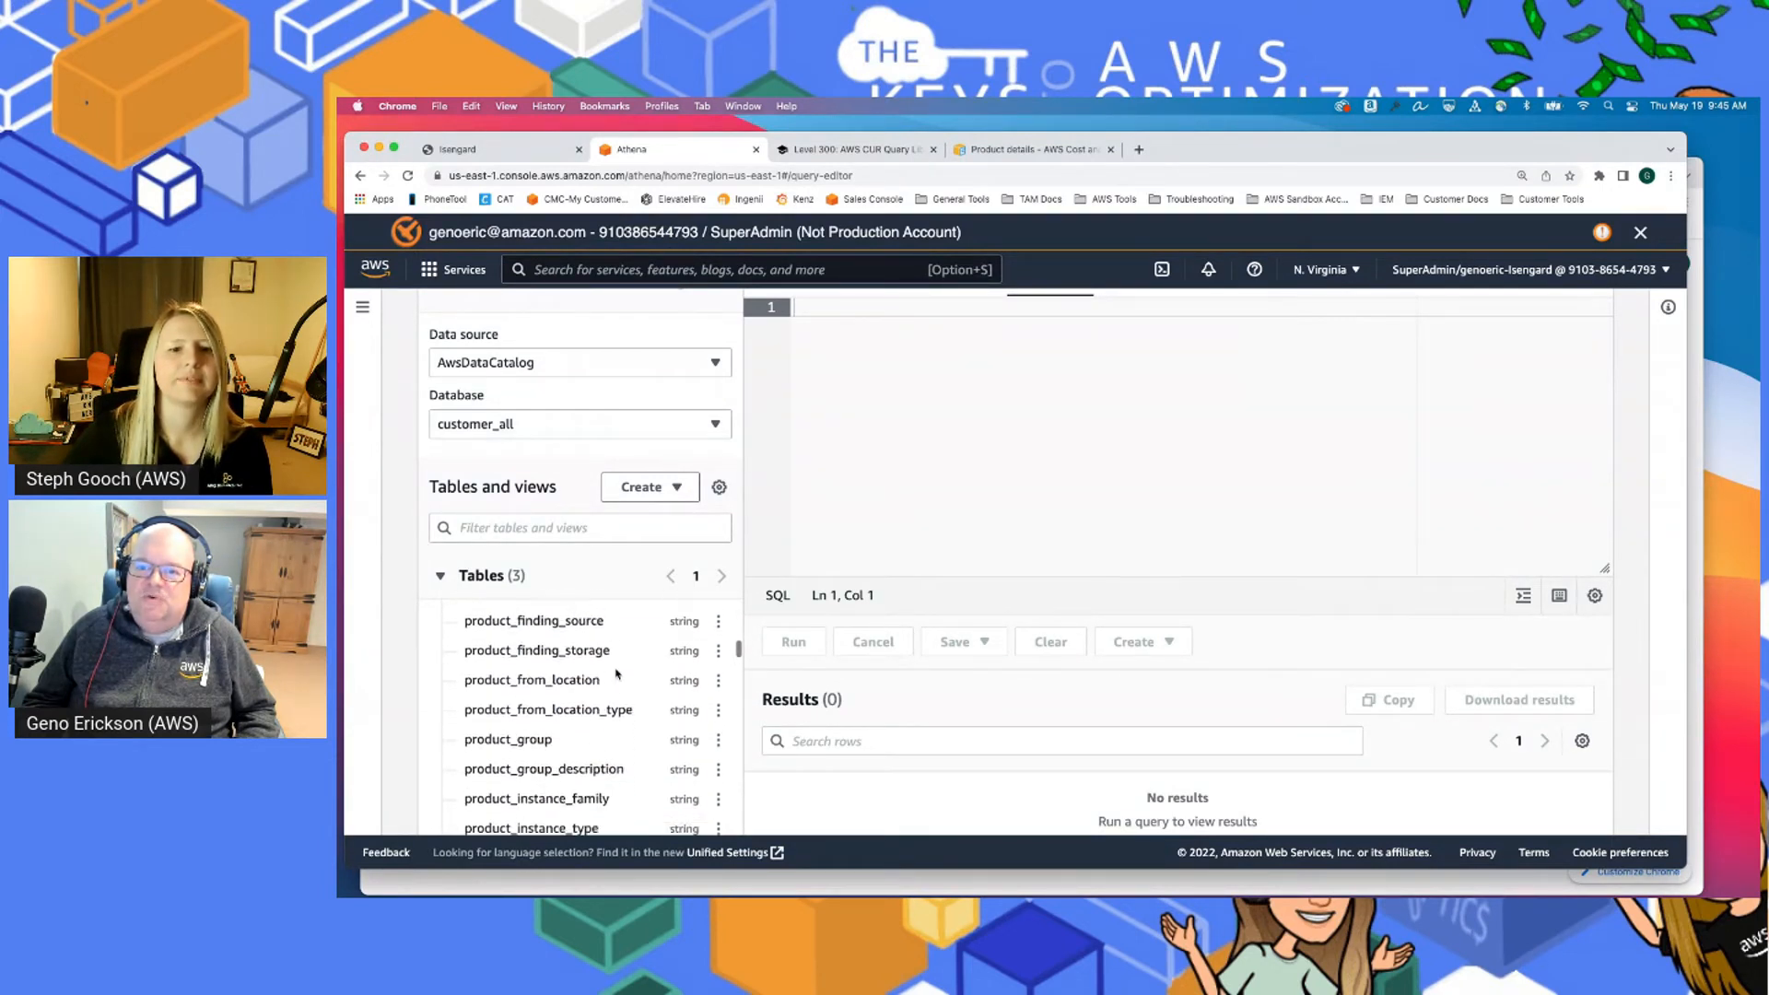
scroll(618, 673, "down", 2)
scroll(617, 672, "up", 15)
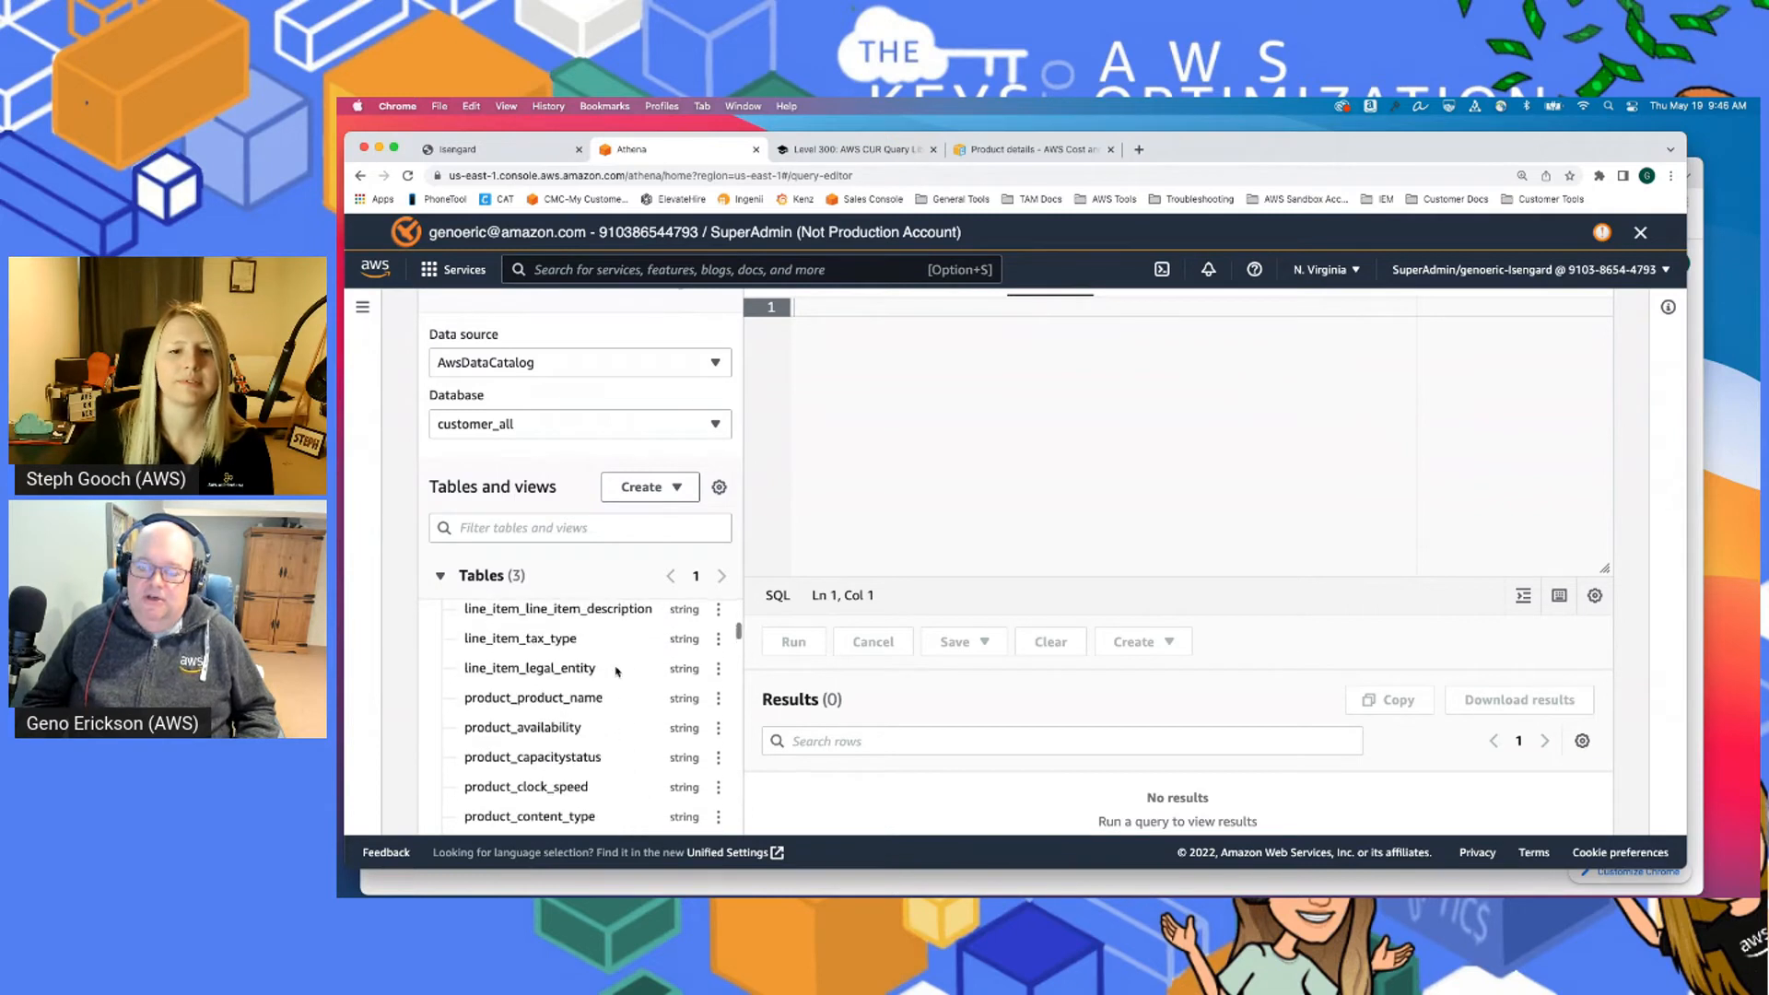
scroll(616, 671, "up", 10)
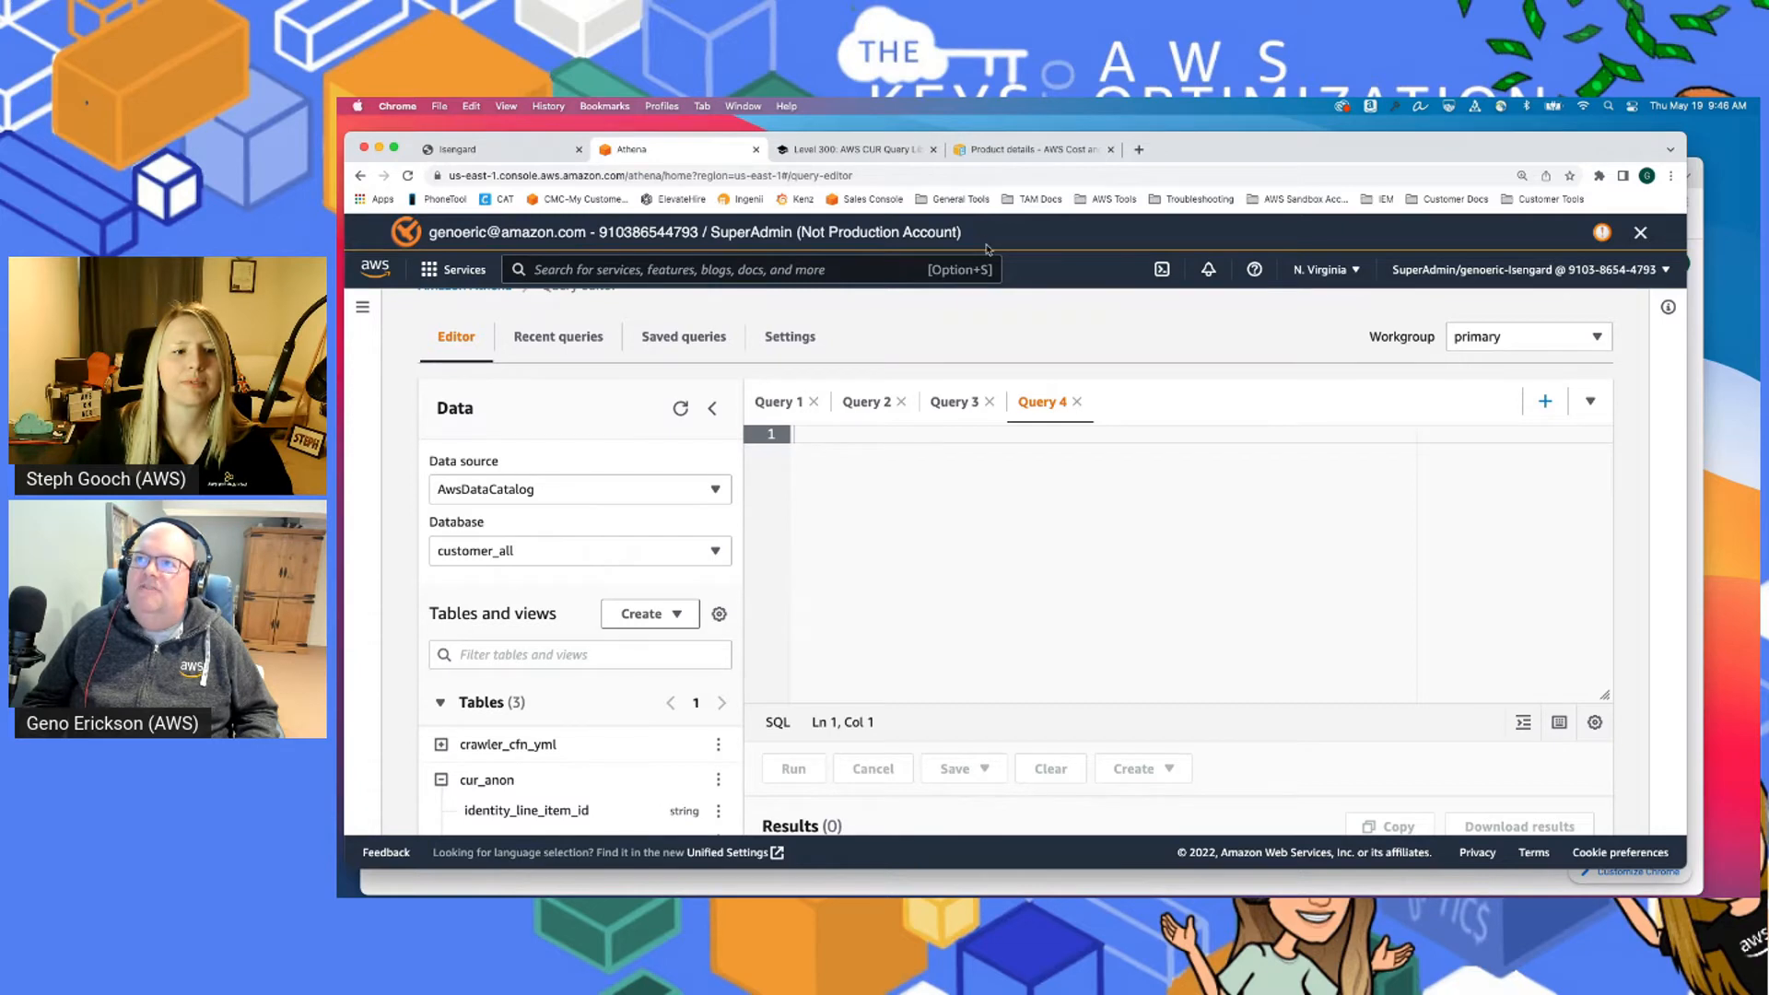
Open the data dictionary in the Cost and Usage Reports user guide and read the line item column definitions through BlendedRate
left_click(1030, 152)
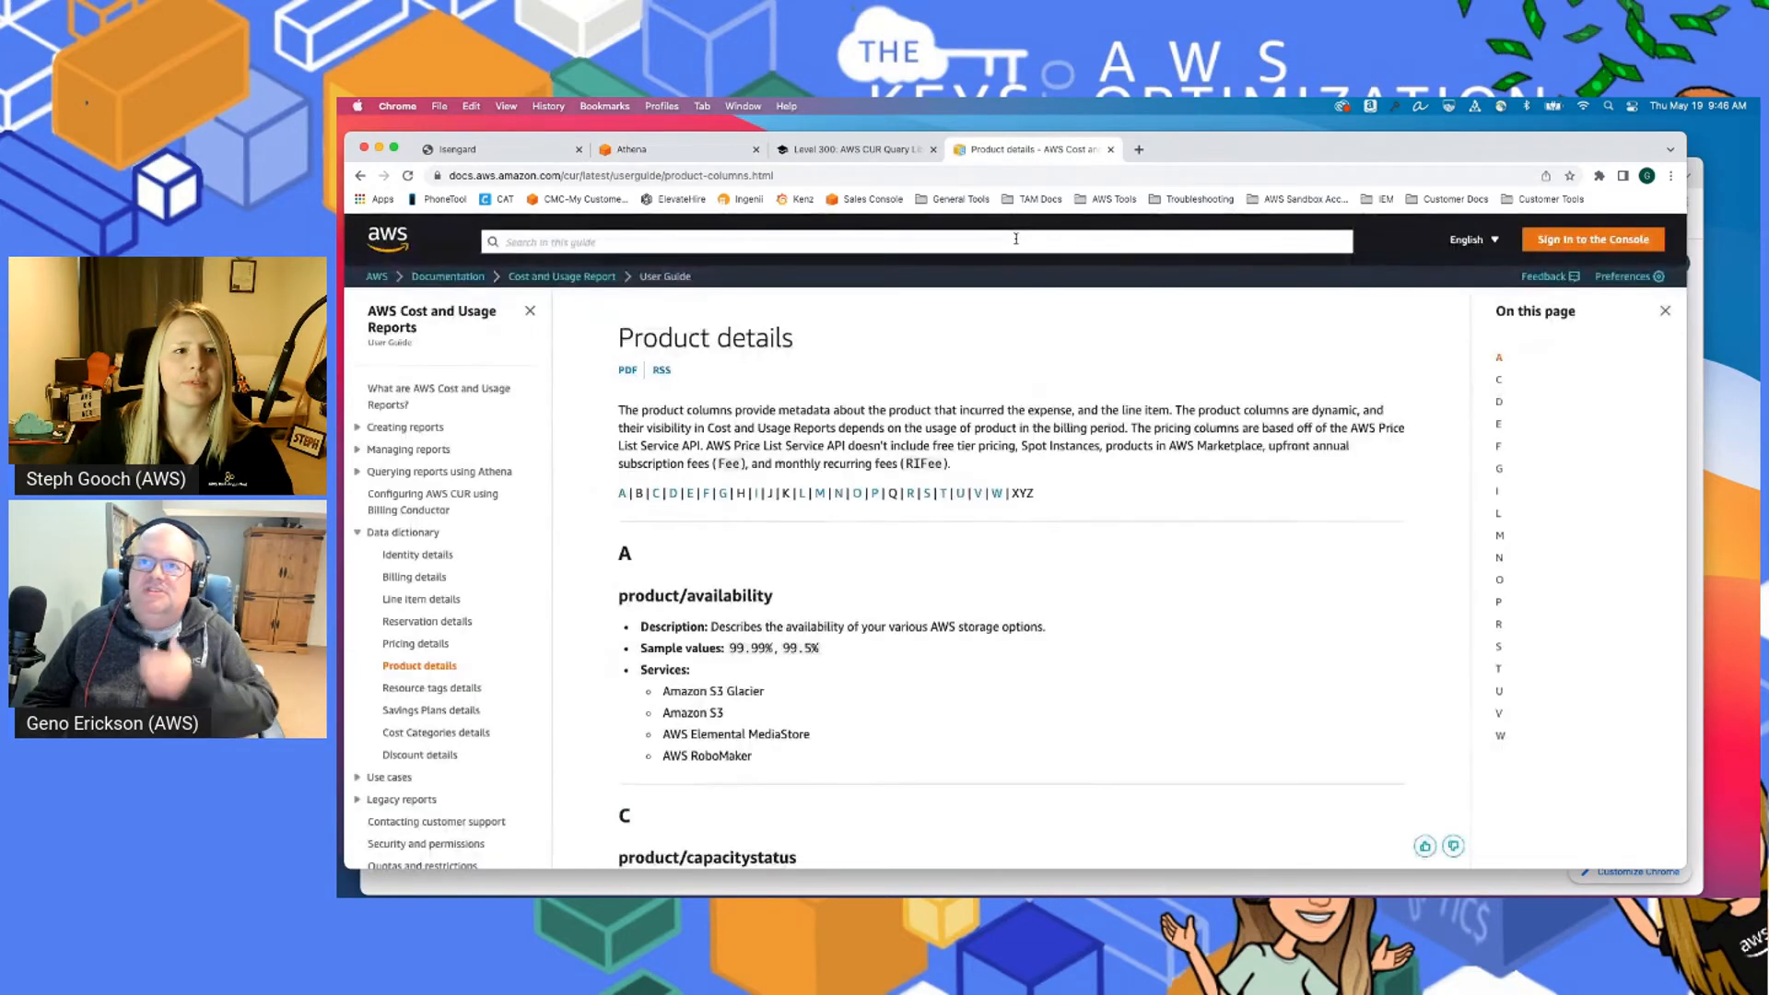
left_click(437, 535)
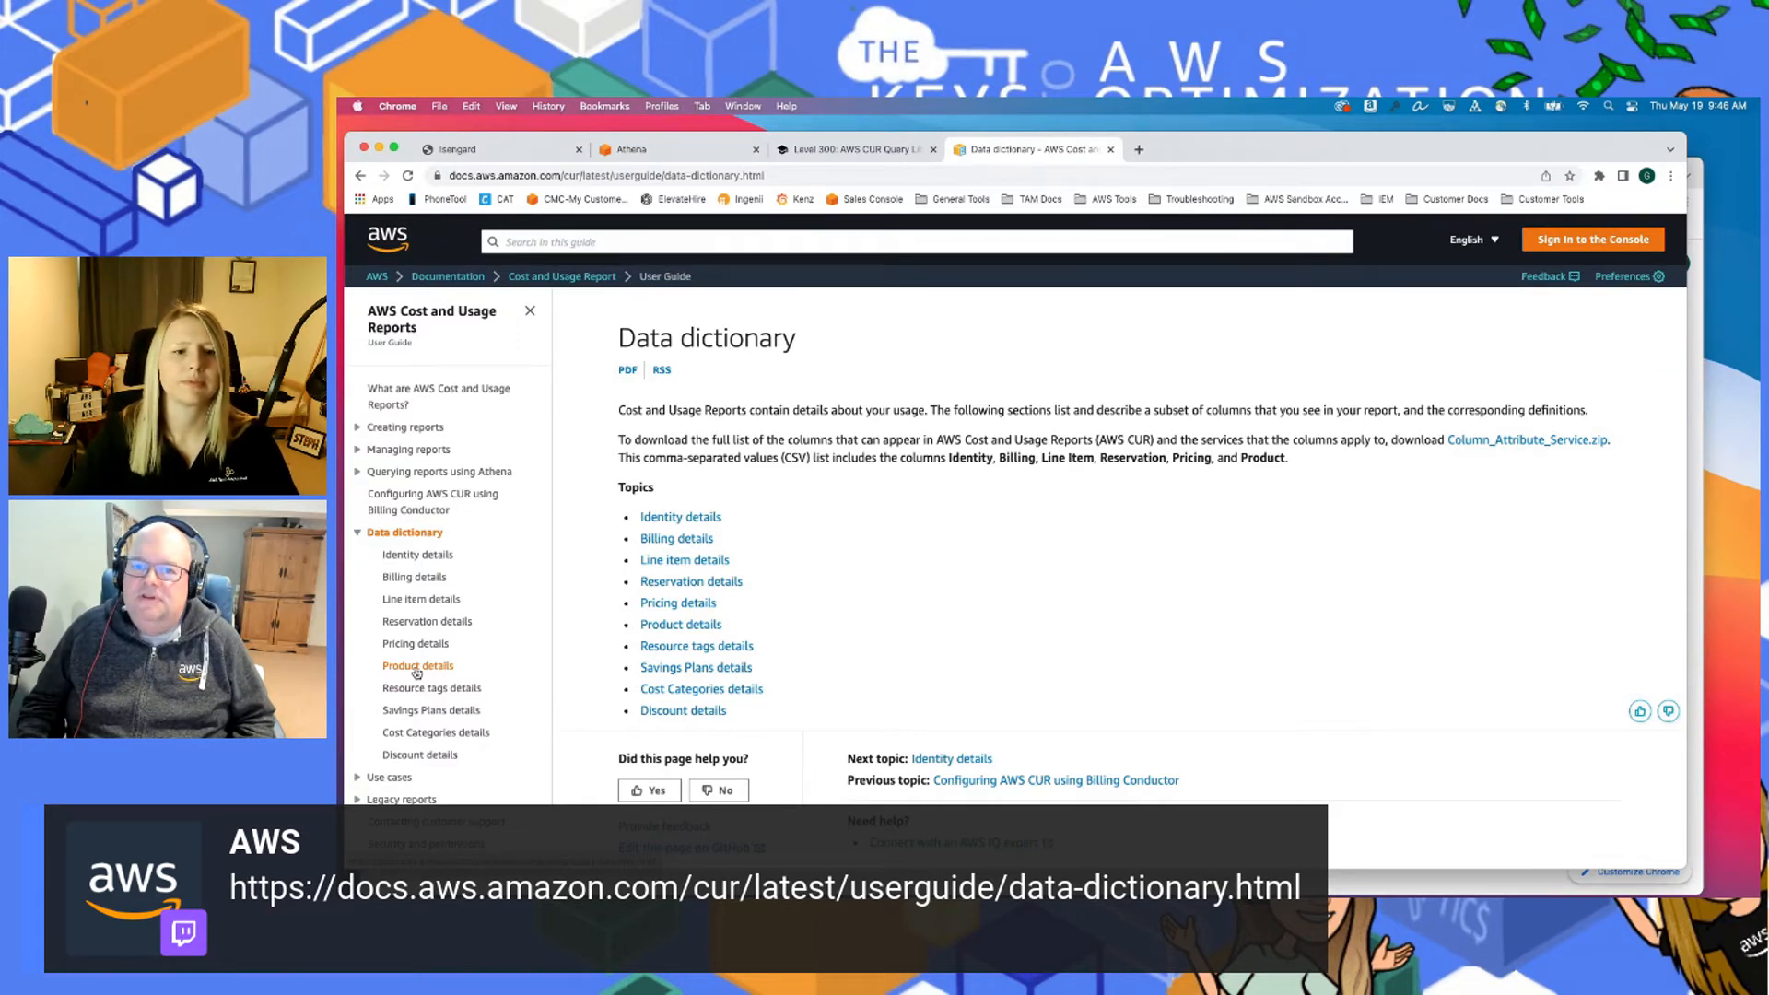
left_click(422, 599)
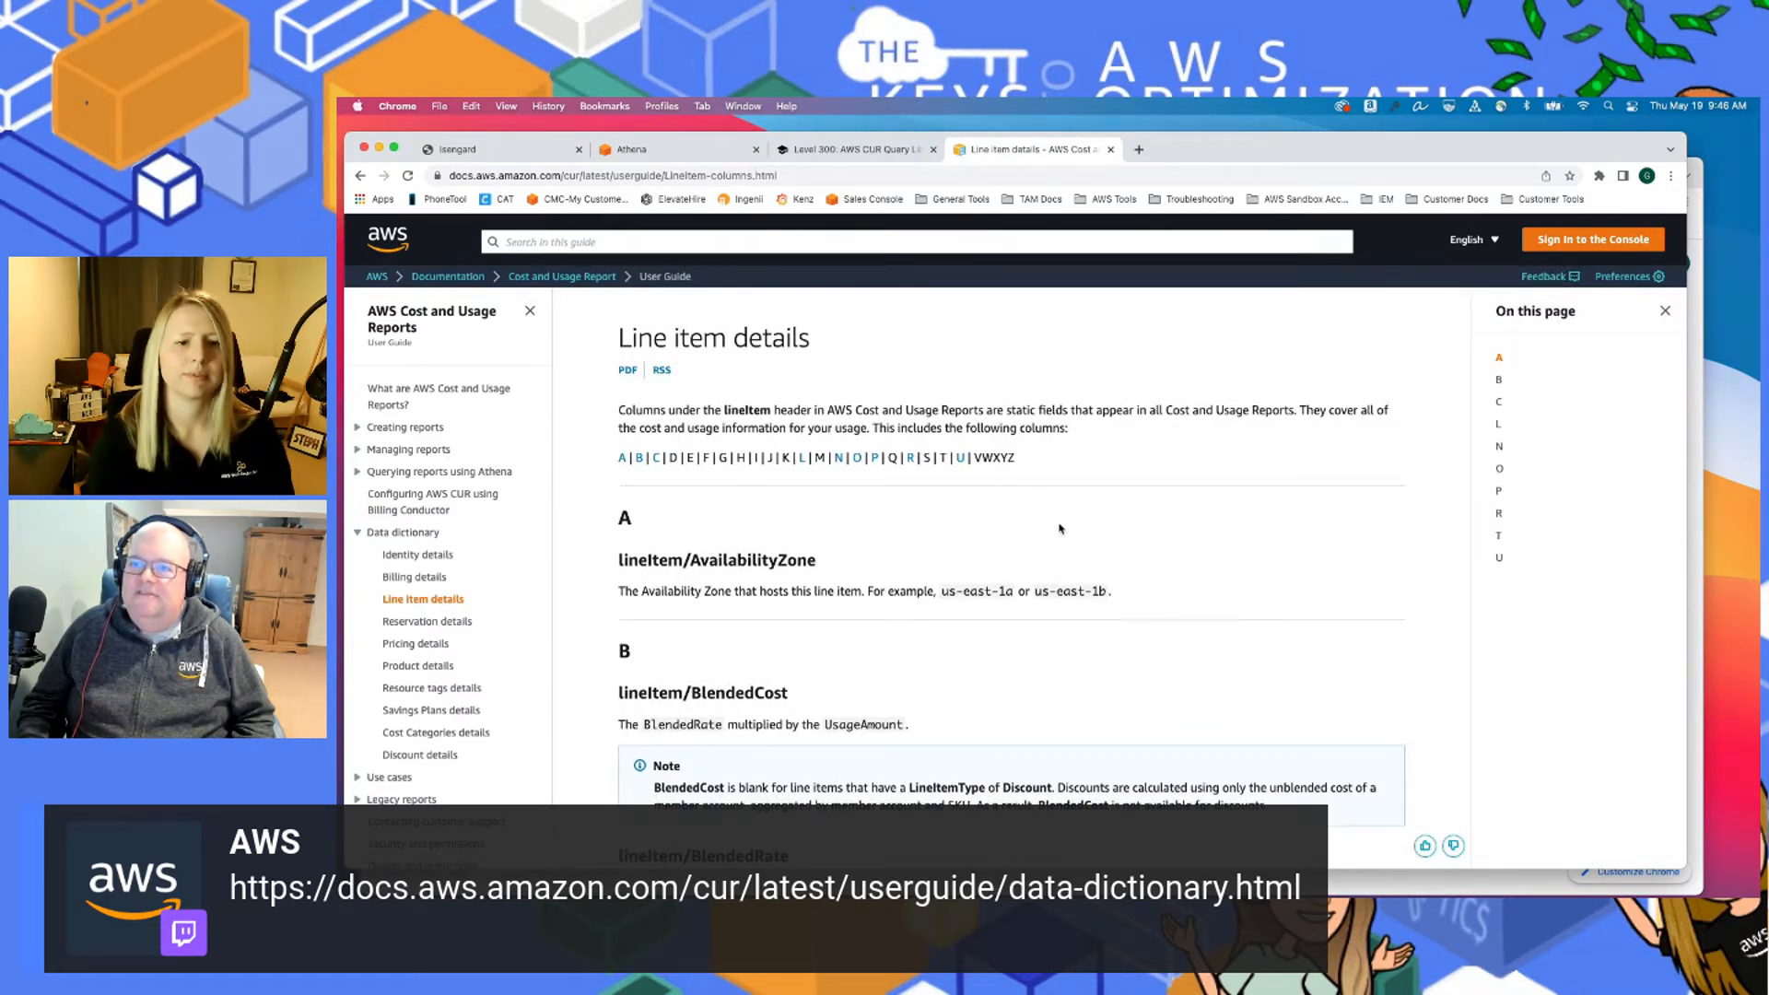
scroll(1059, 528, "down", 1)
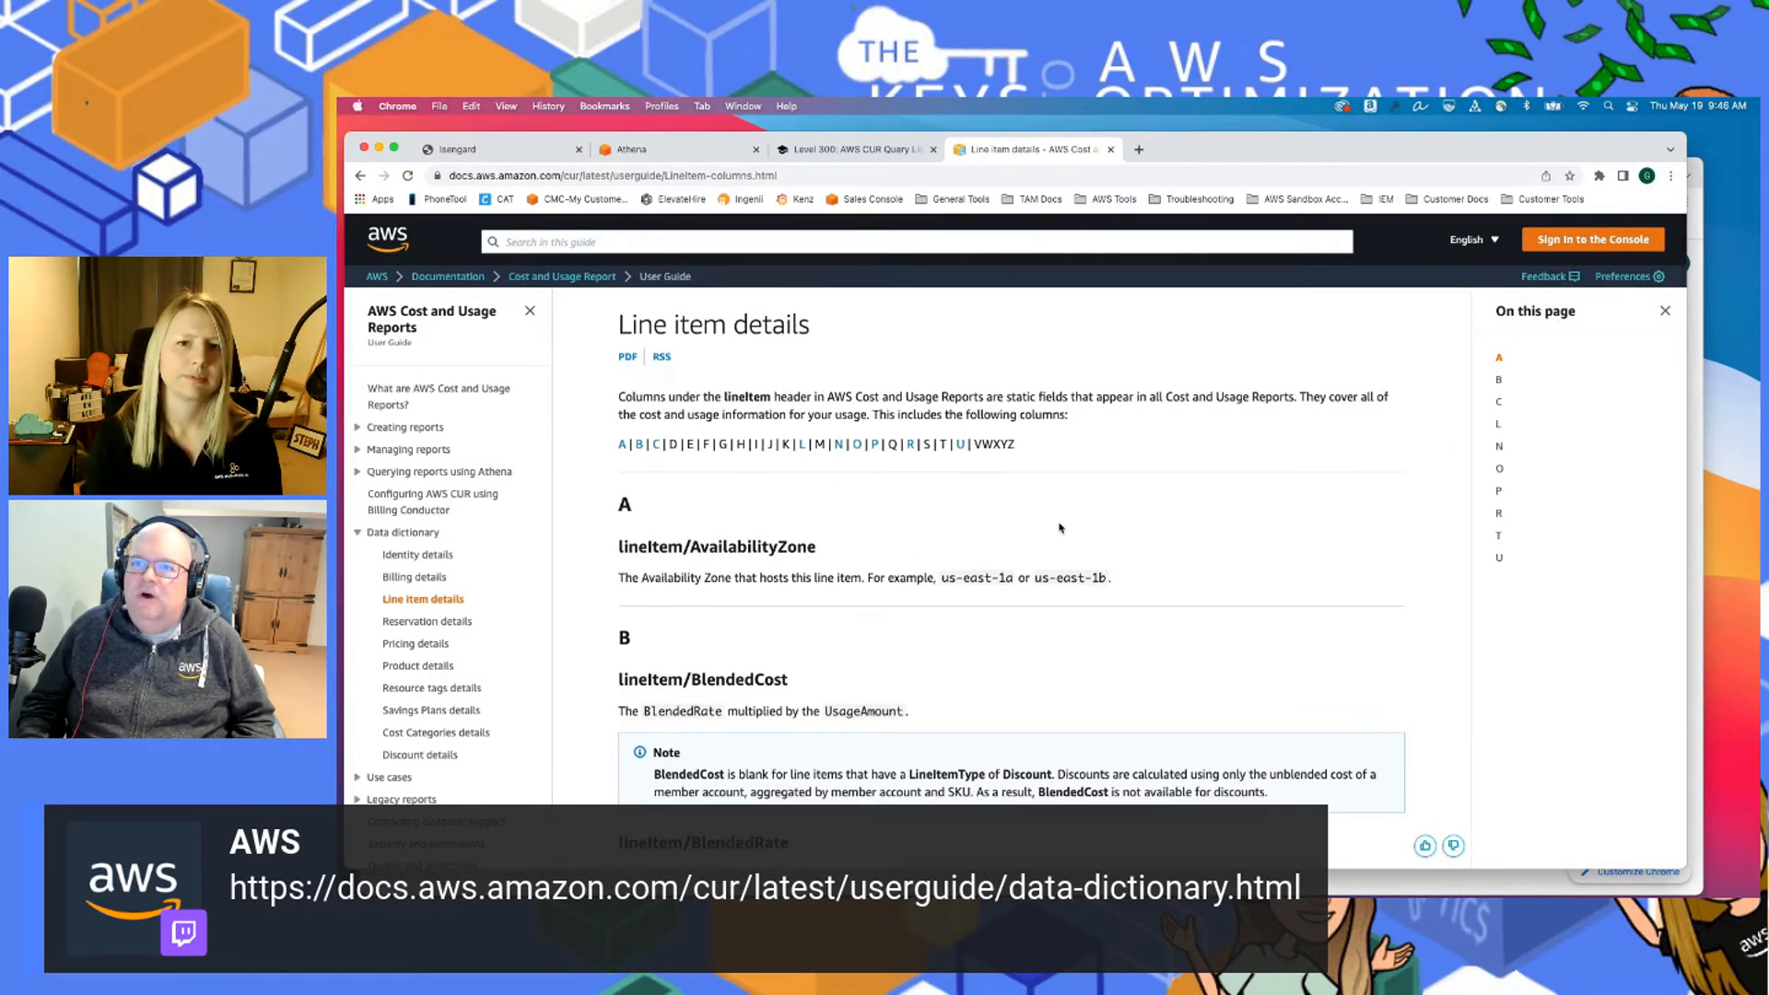
scroll(1059, 528, "down", 5)
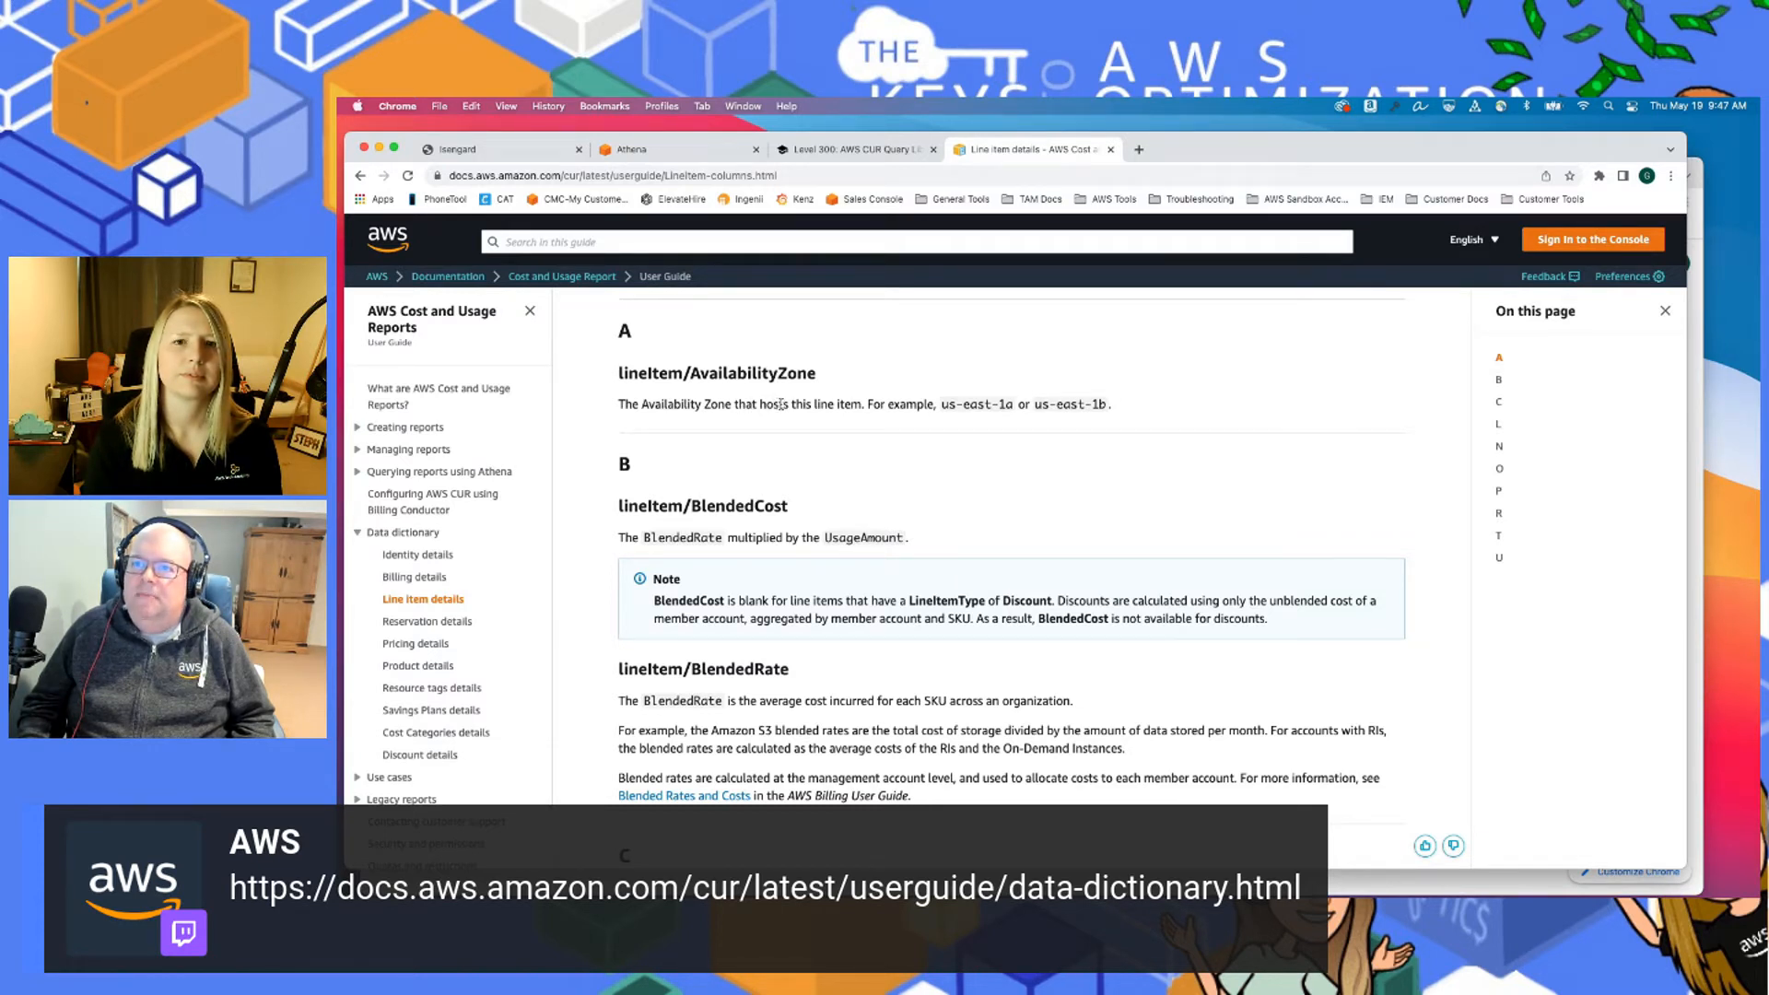
scroll(781, 414, "down", 2)
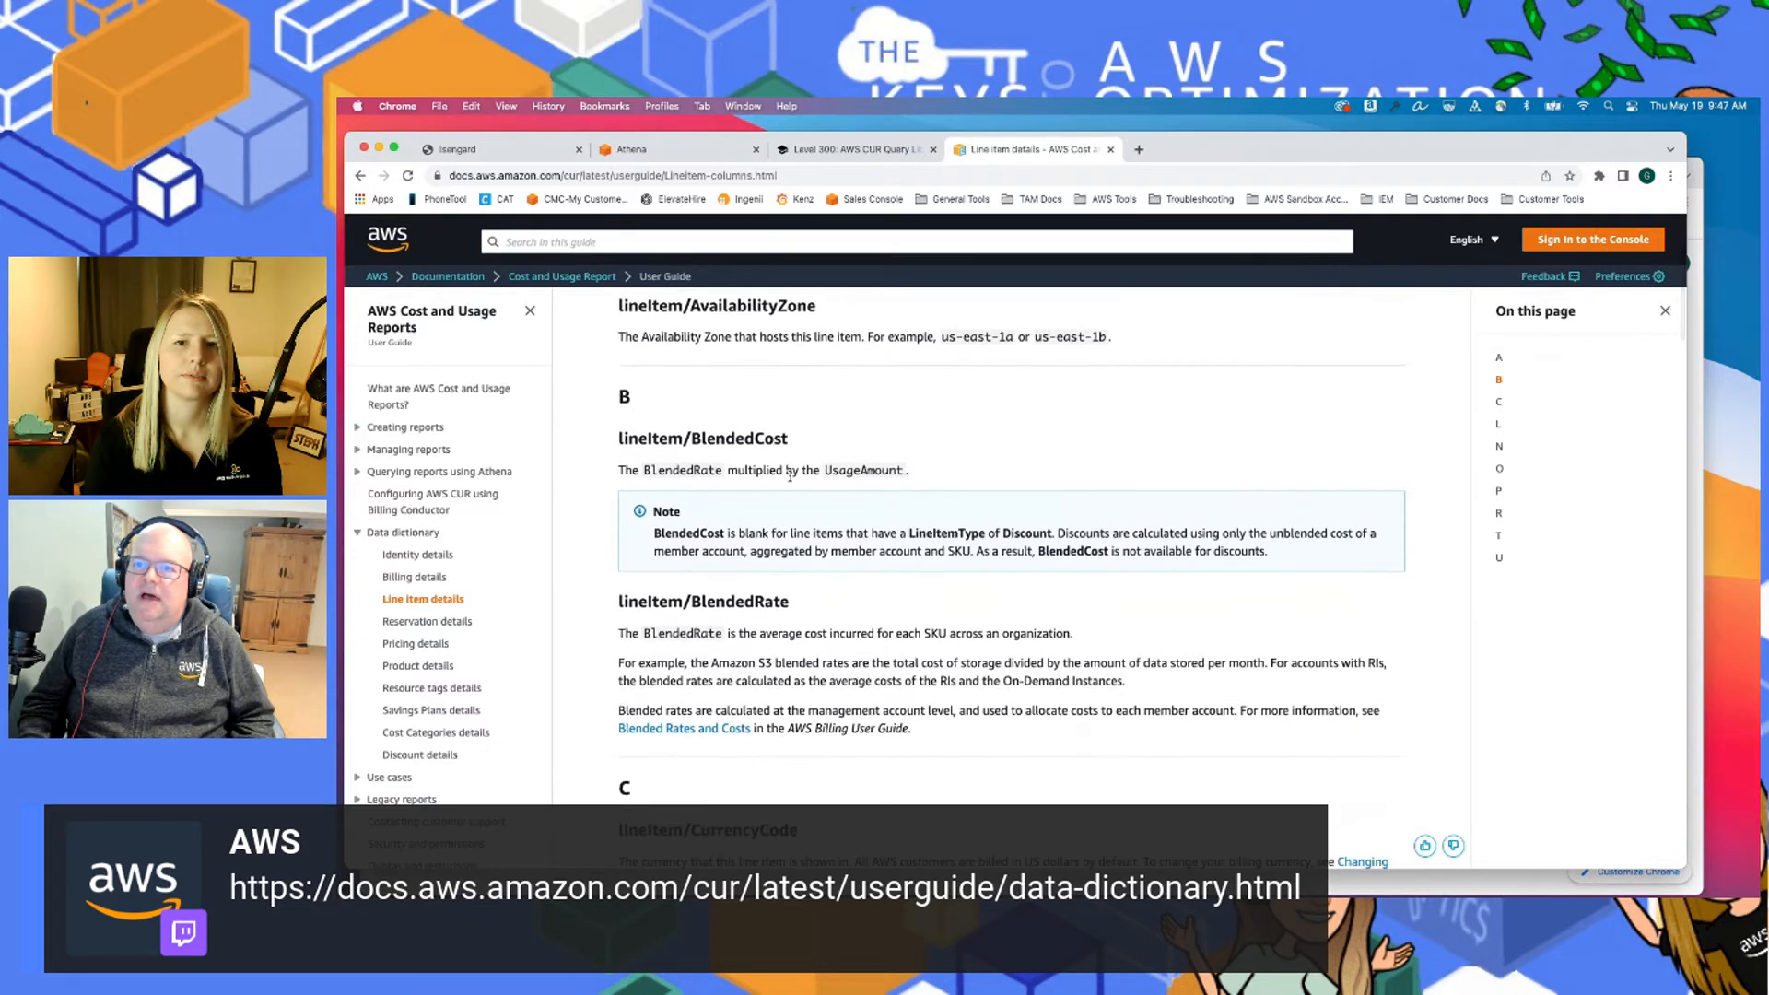
Read the line item column definitions from CurrencyCode through LineItemType, including its list of charge types
scroll(791, 479, "down", 5)
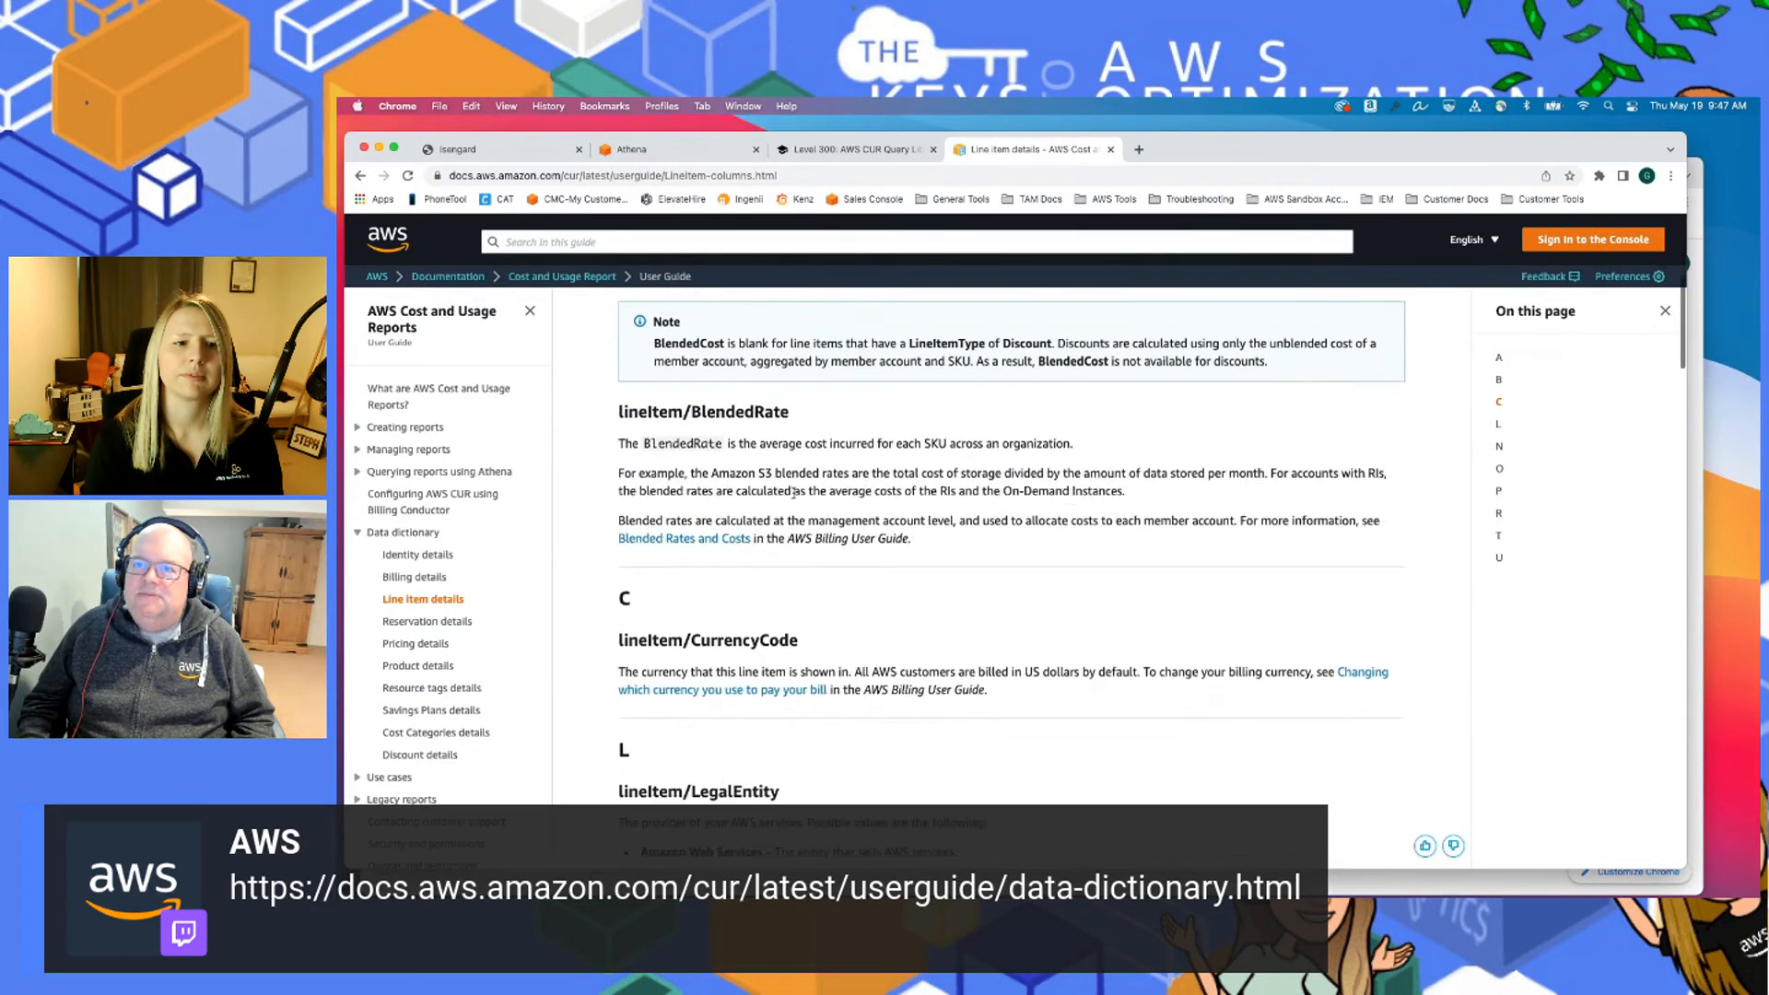
scroll(793, 493, "down", 2)
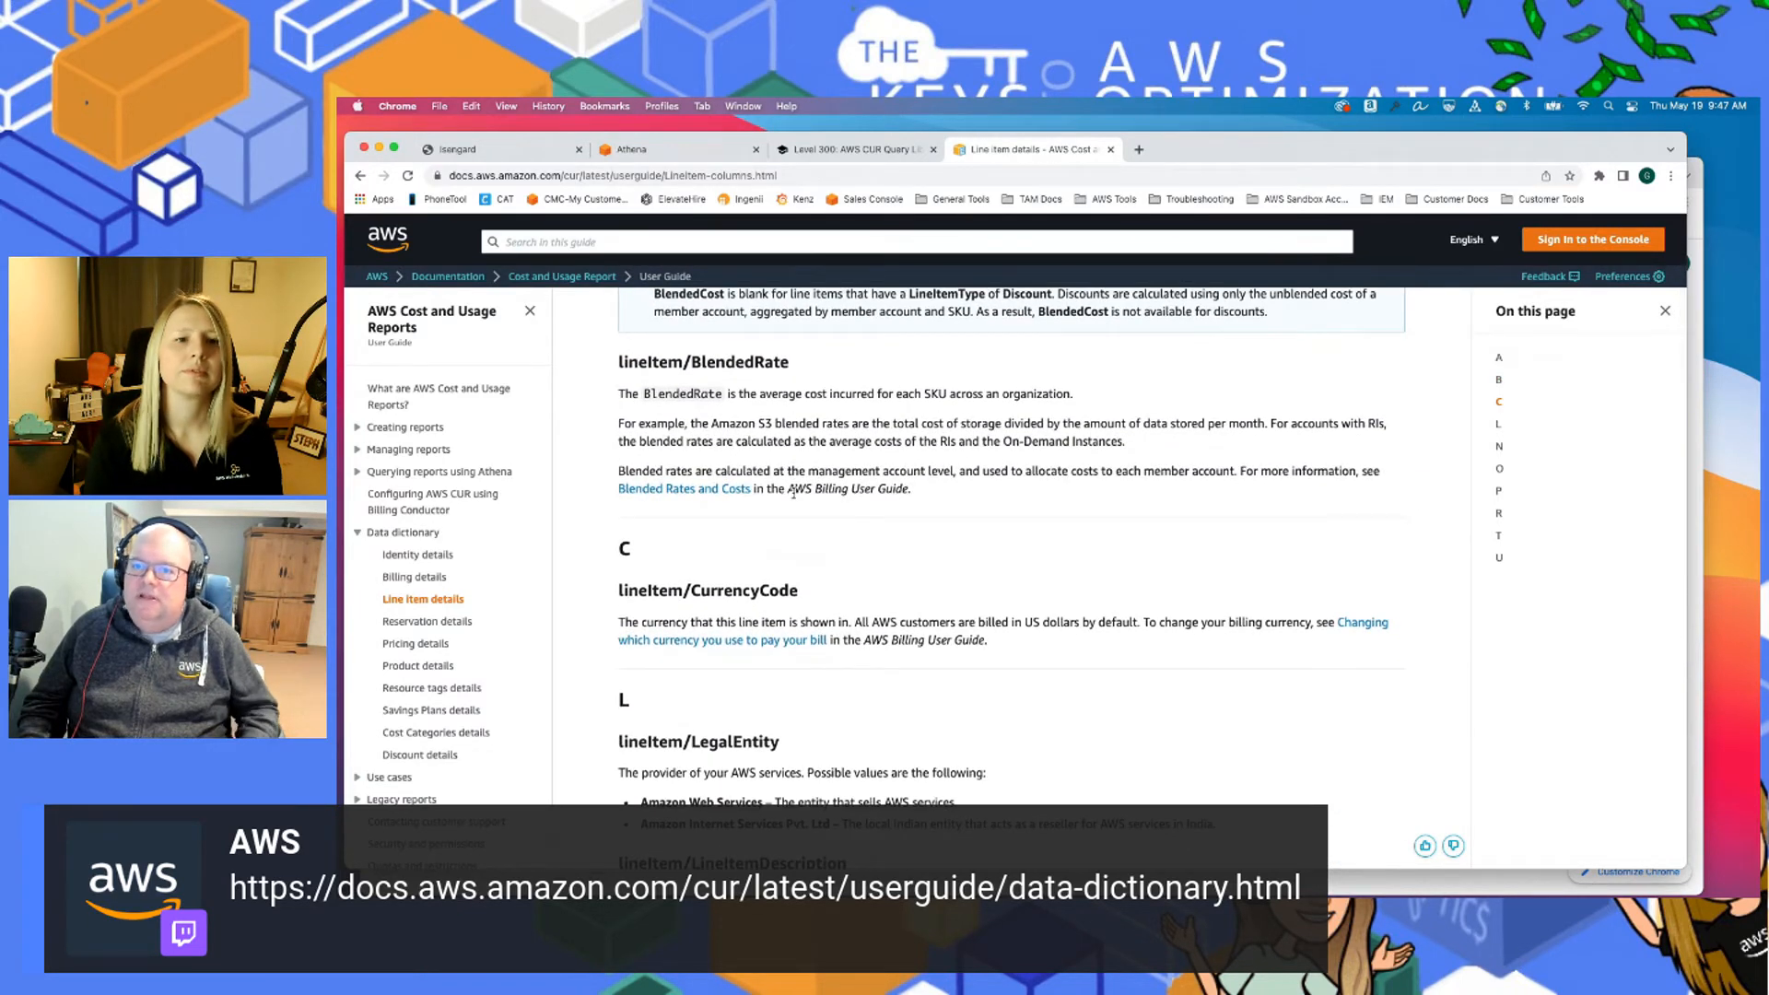
scroll(793, 498, "down", 2)
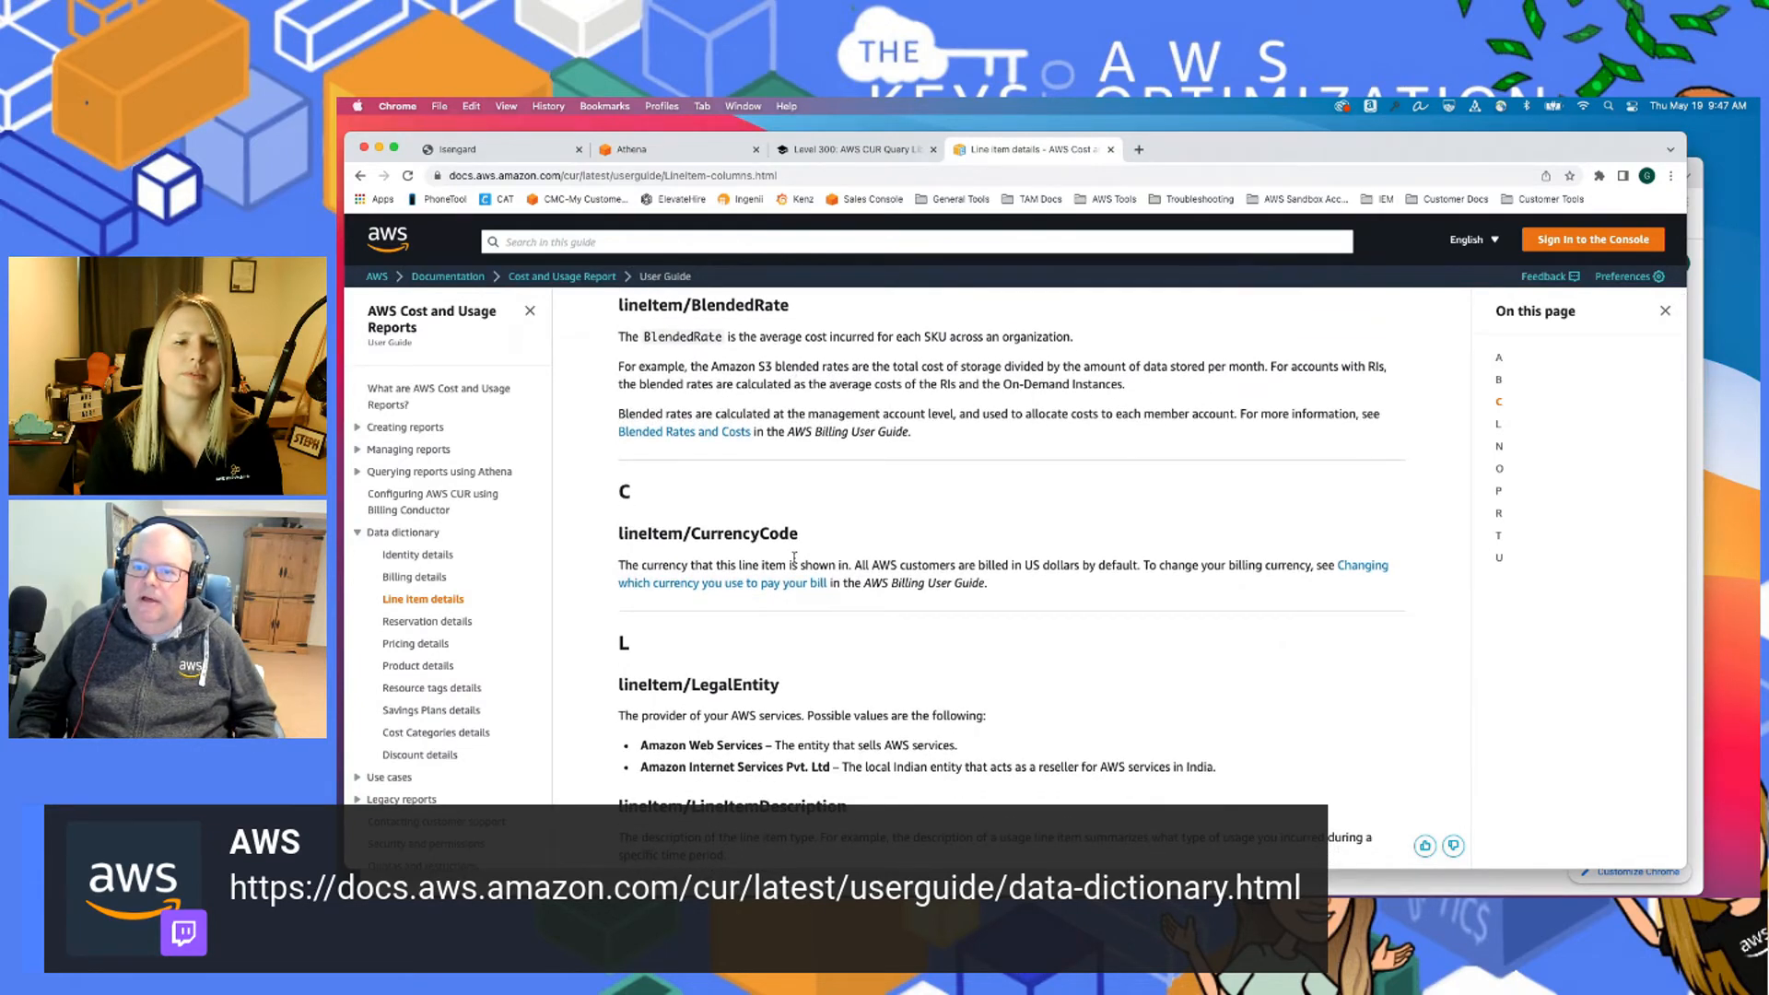
scroll(794, 557, "down", 5)
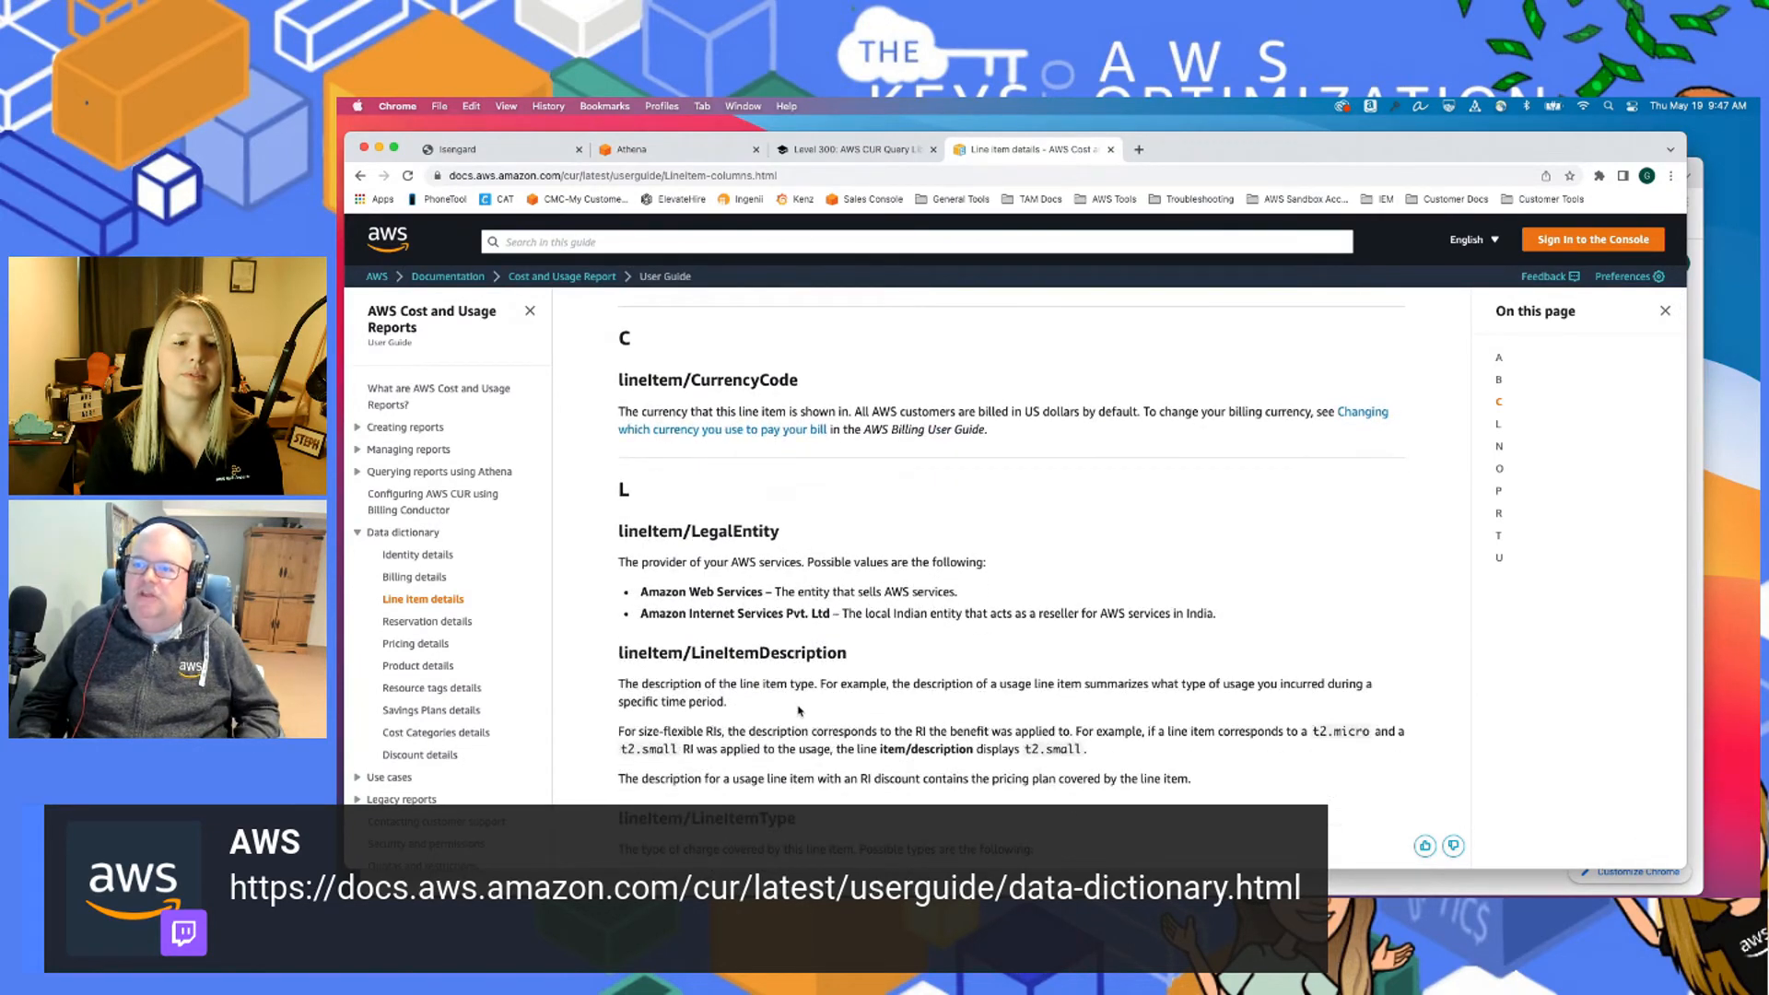
scroll(800, 701, "down", 8)
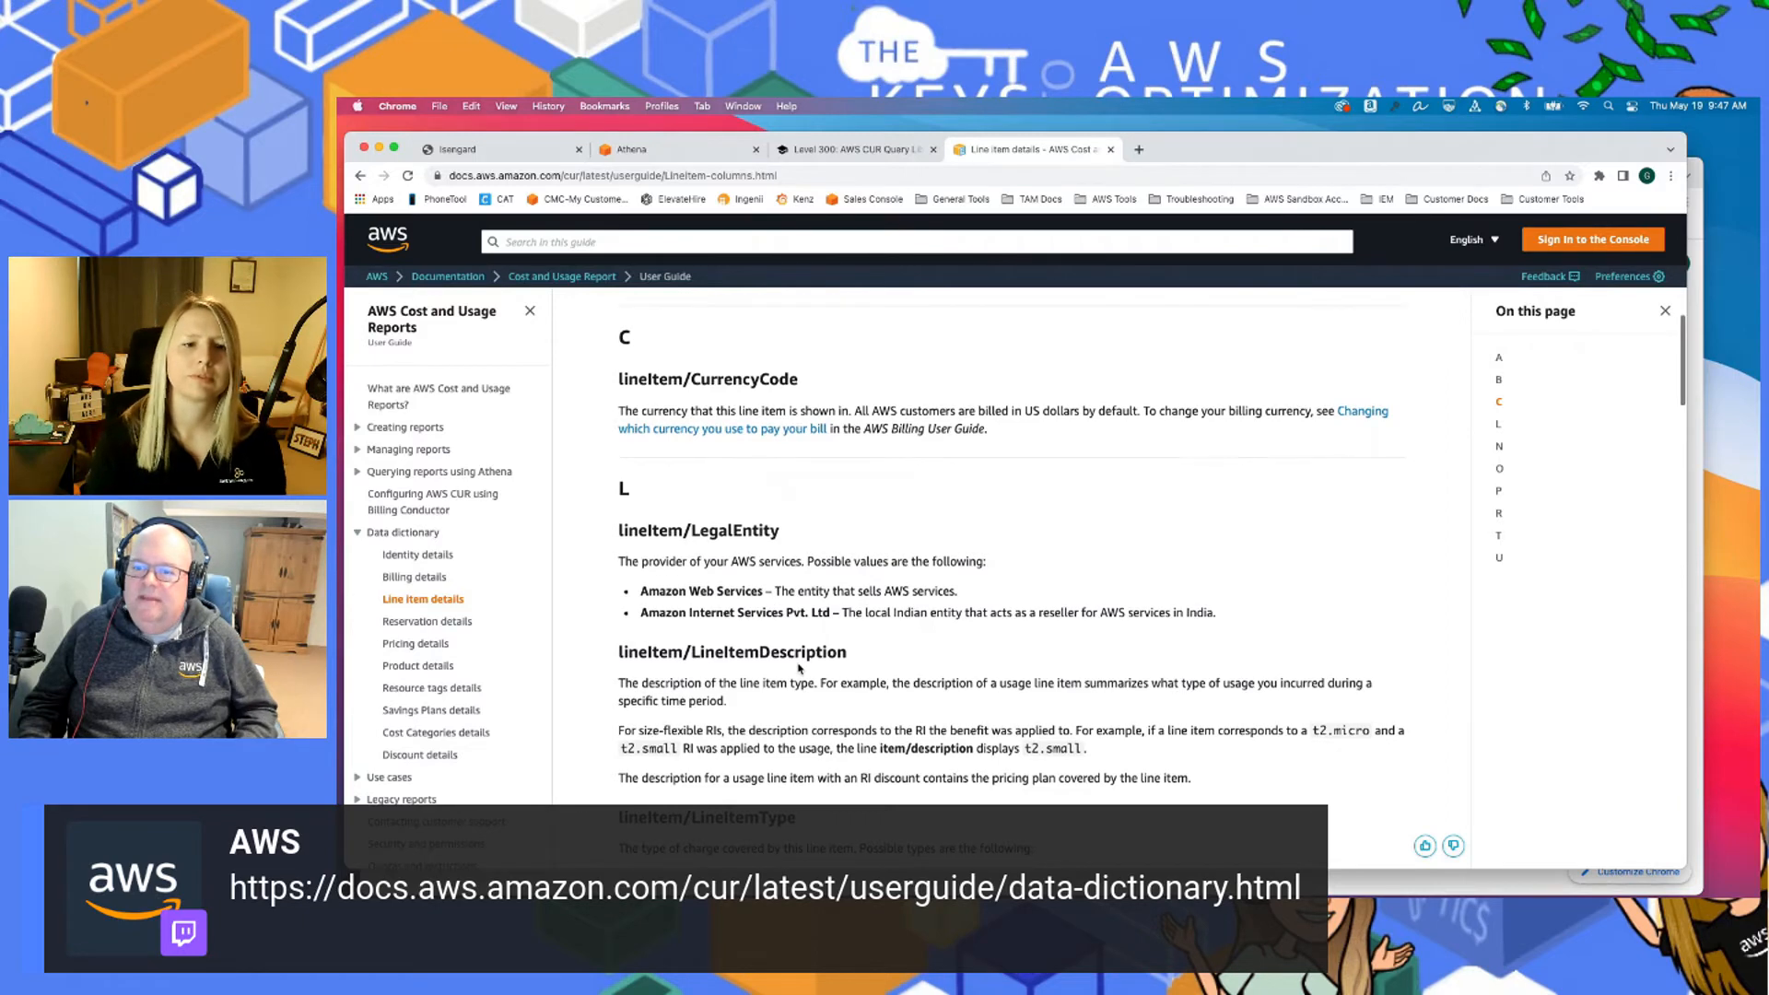
scroll(799, 660, "down", 2)
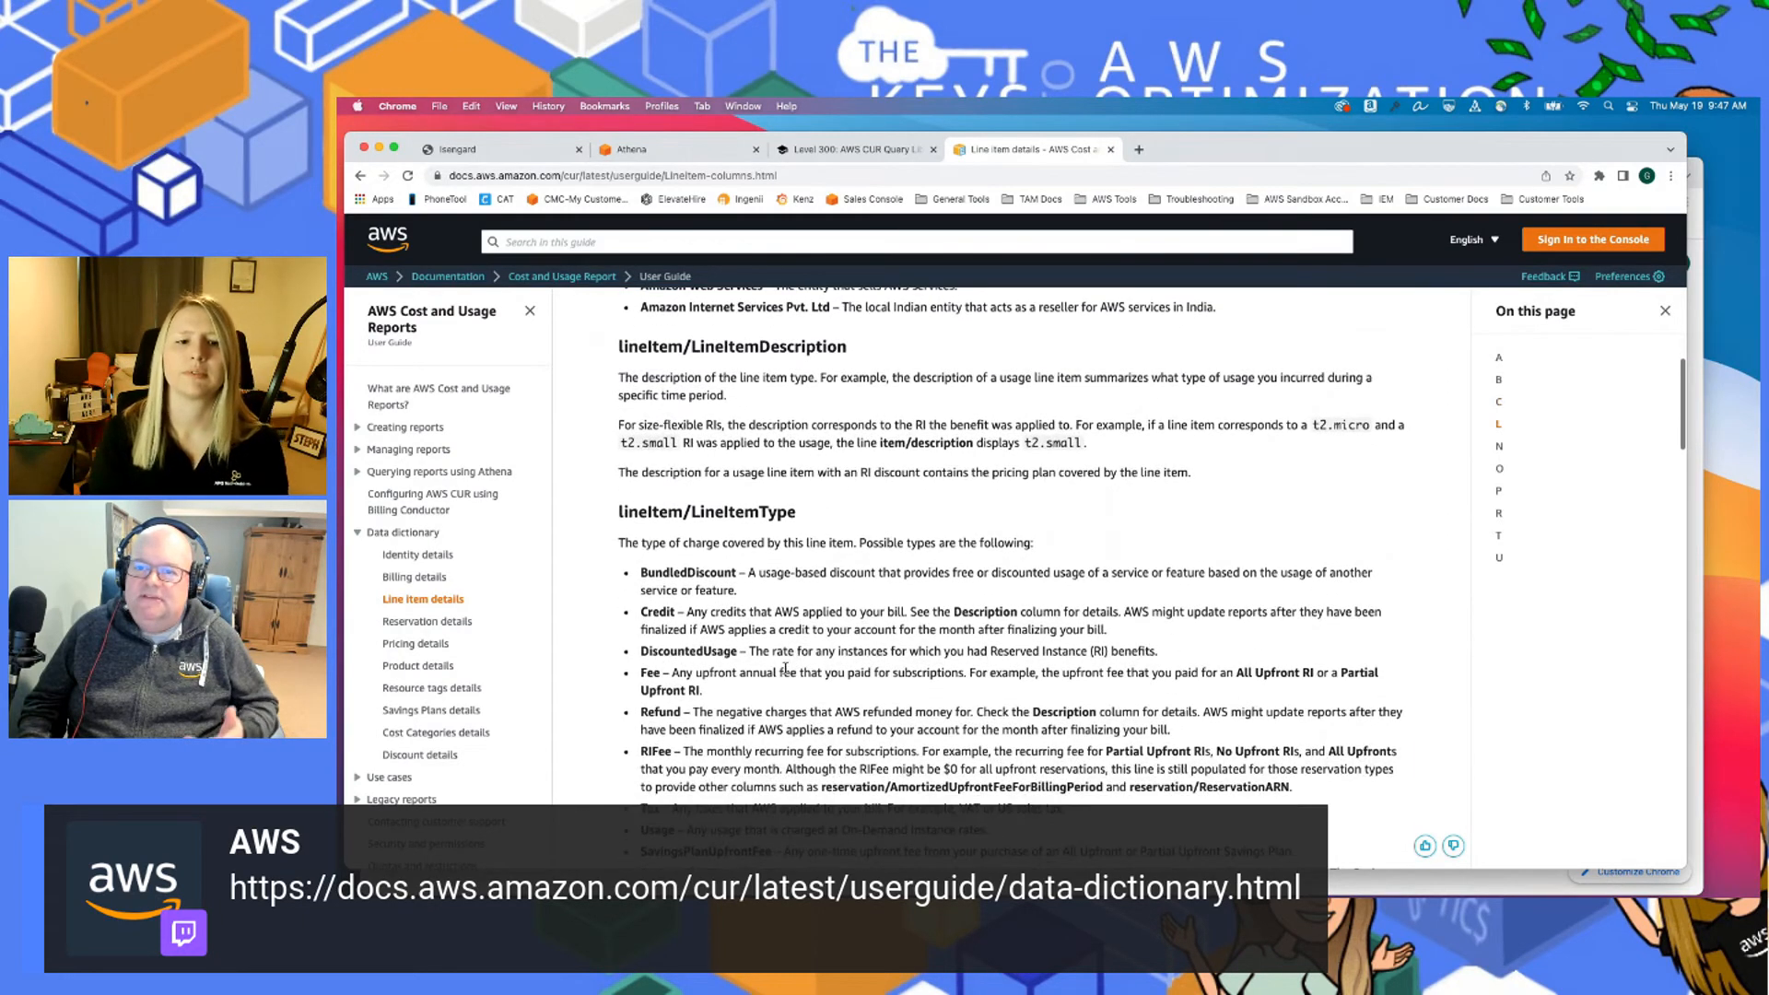
scroll(785, 668, "down", 7)
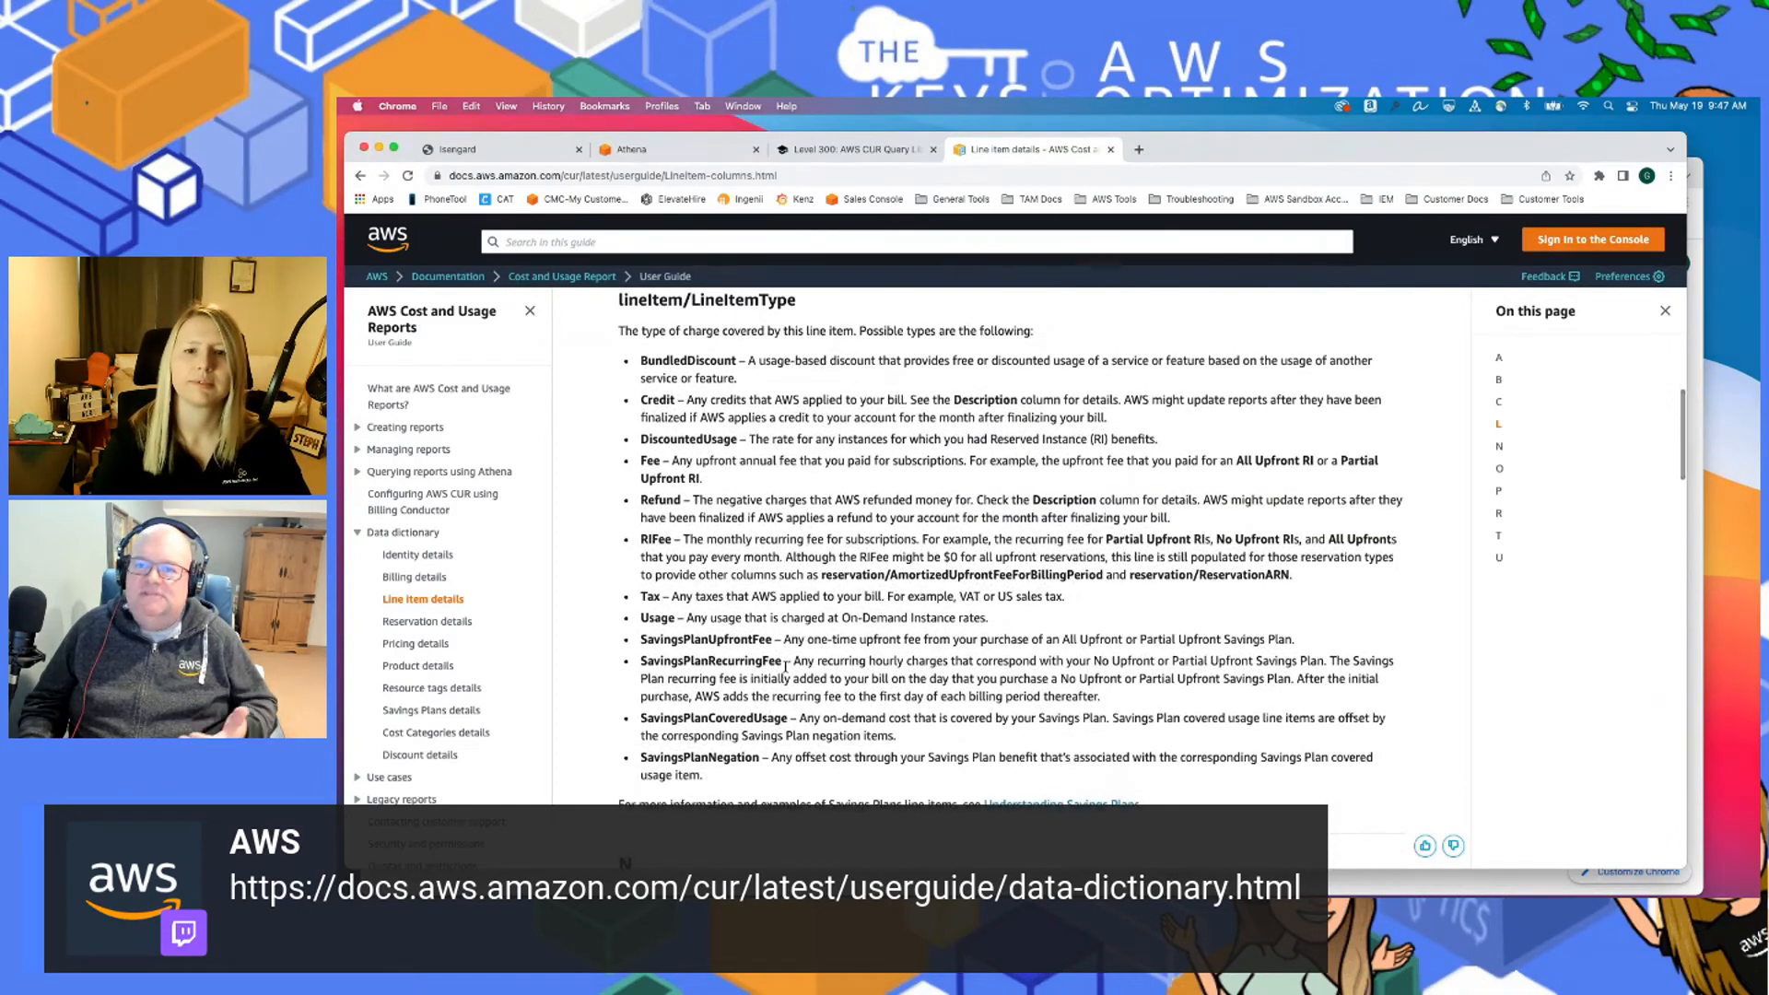
scroll(785, 667, "down", 10)
Read the line item definitions from NetUnblendedCost through ResourceId, including the normalization factors and the resource identifiers per AWS service
scroll(796, 573, "down", 5)
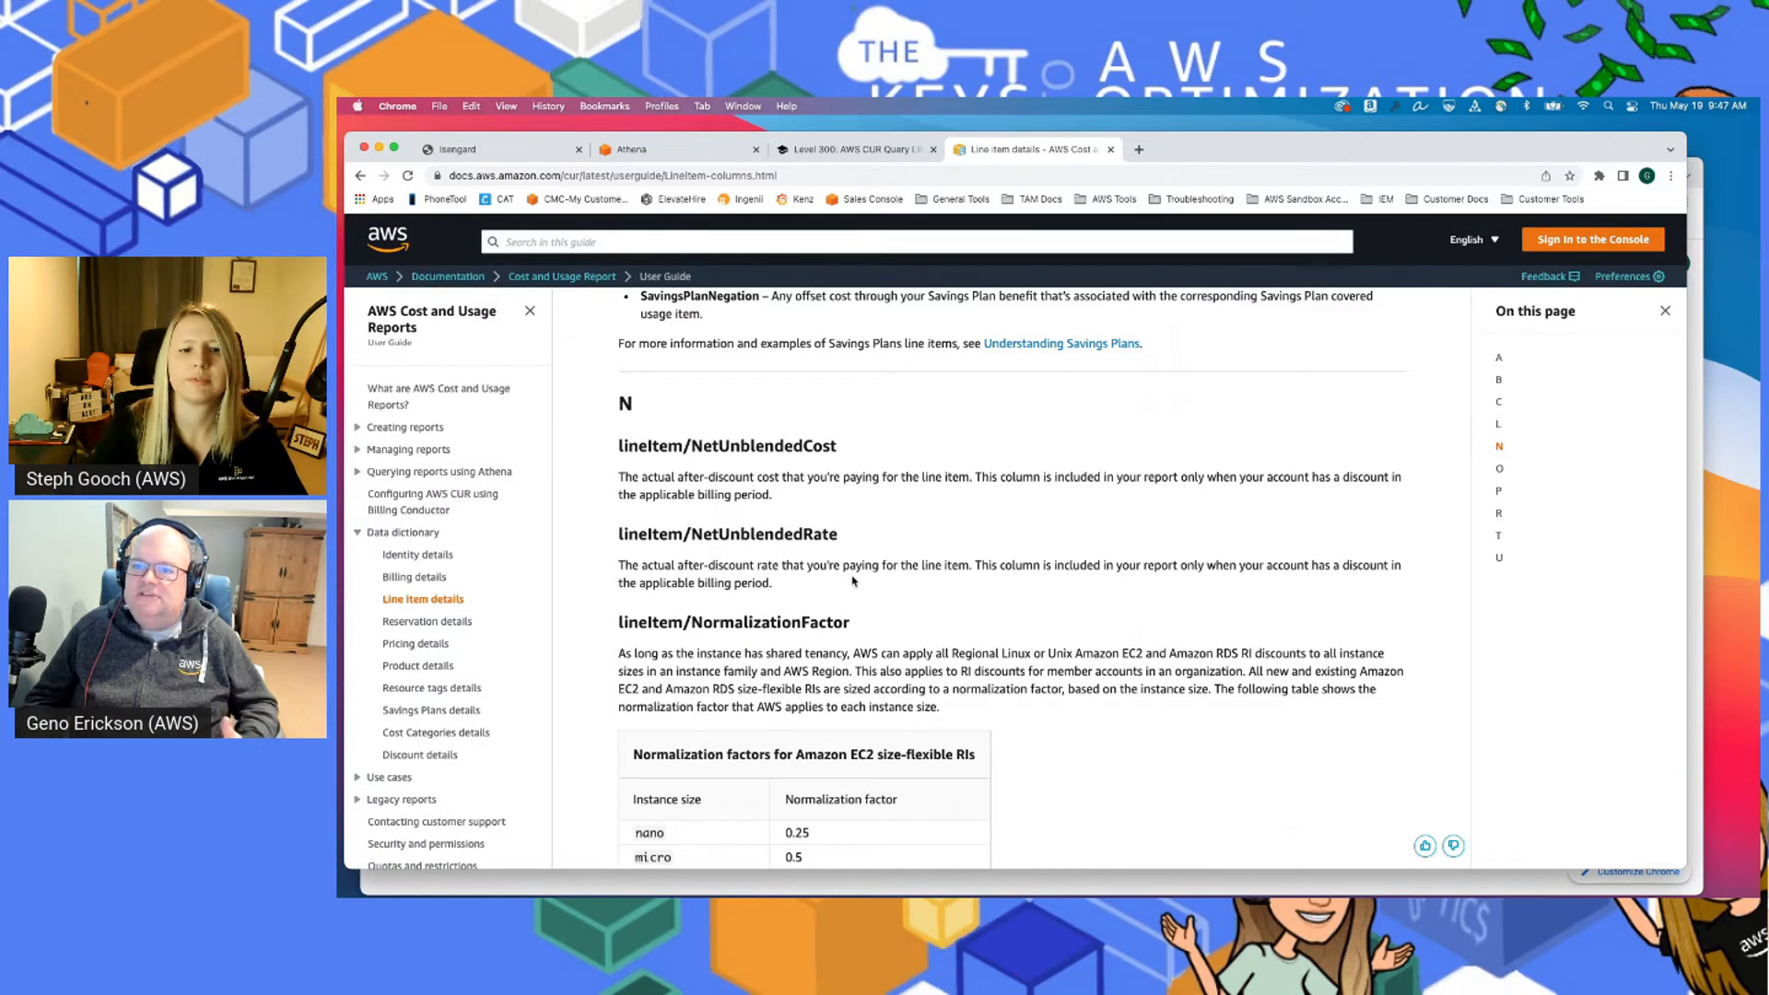
scroll(903, 571, "down", 3)
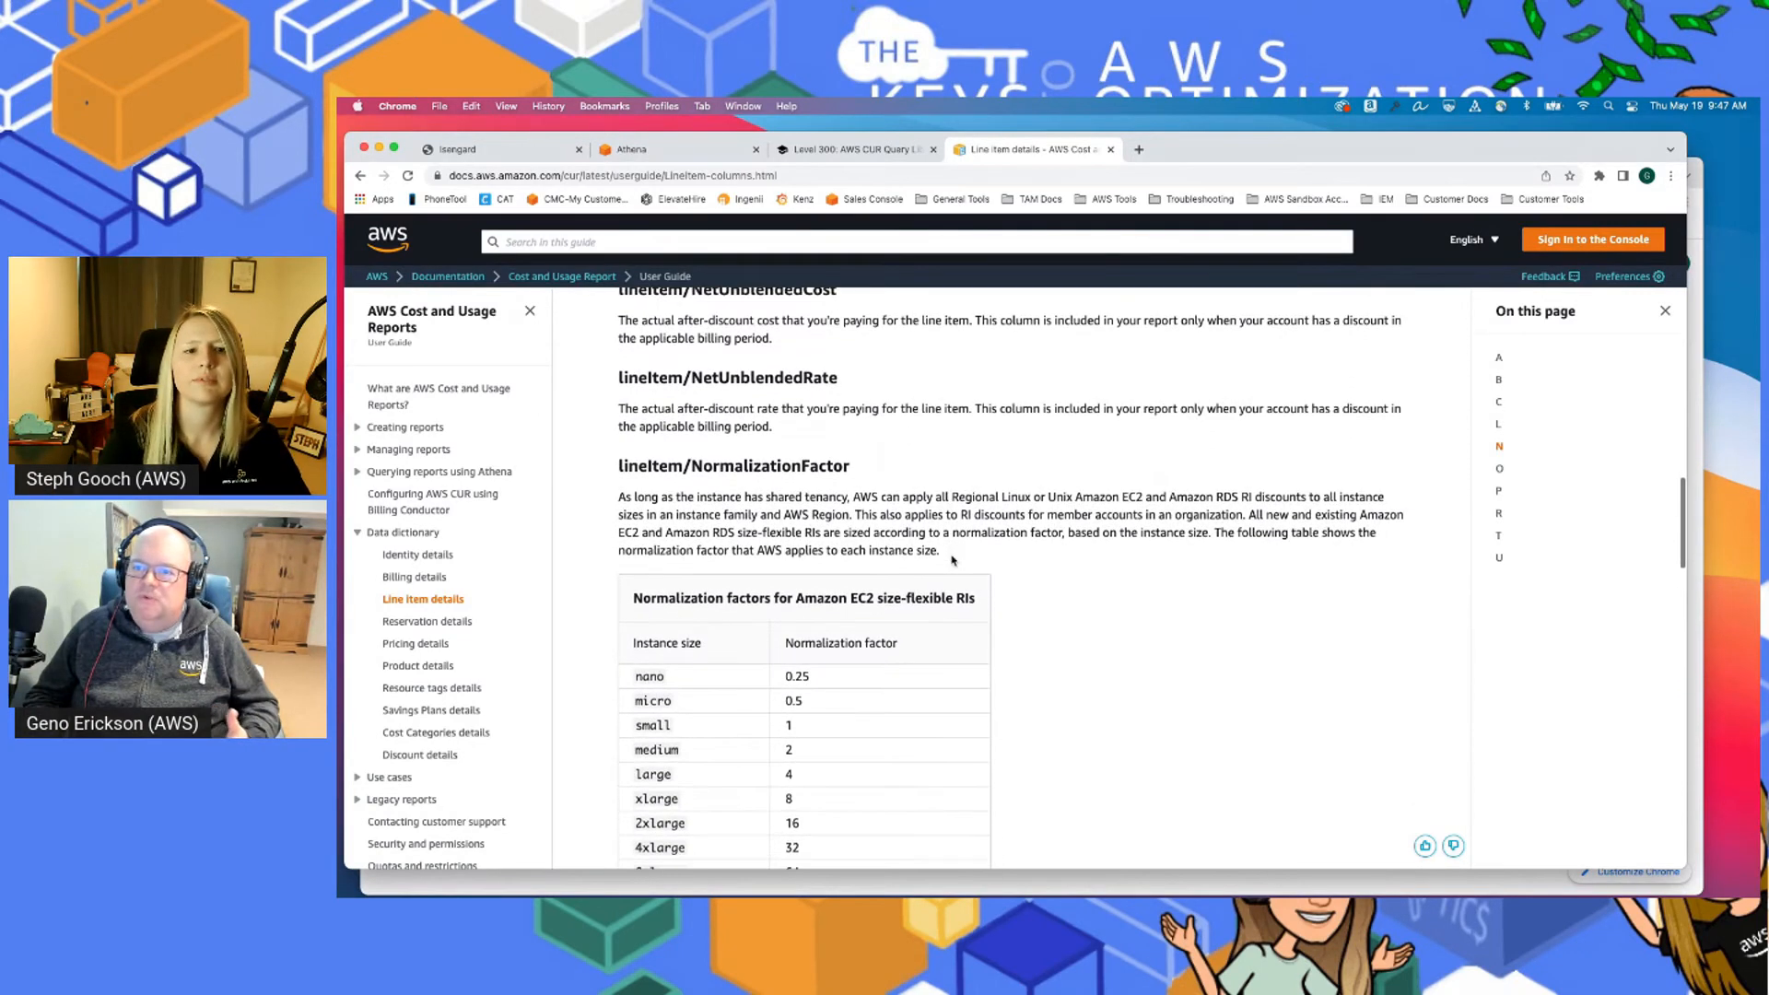
scroll(1080, 576, "down", 1)
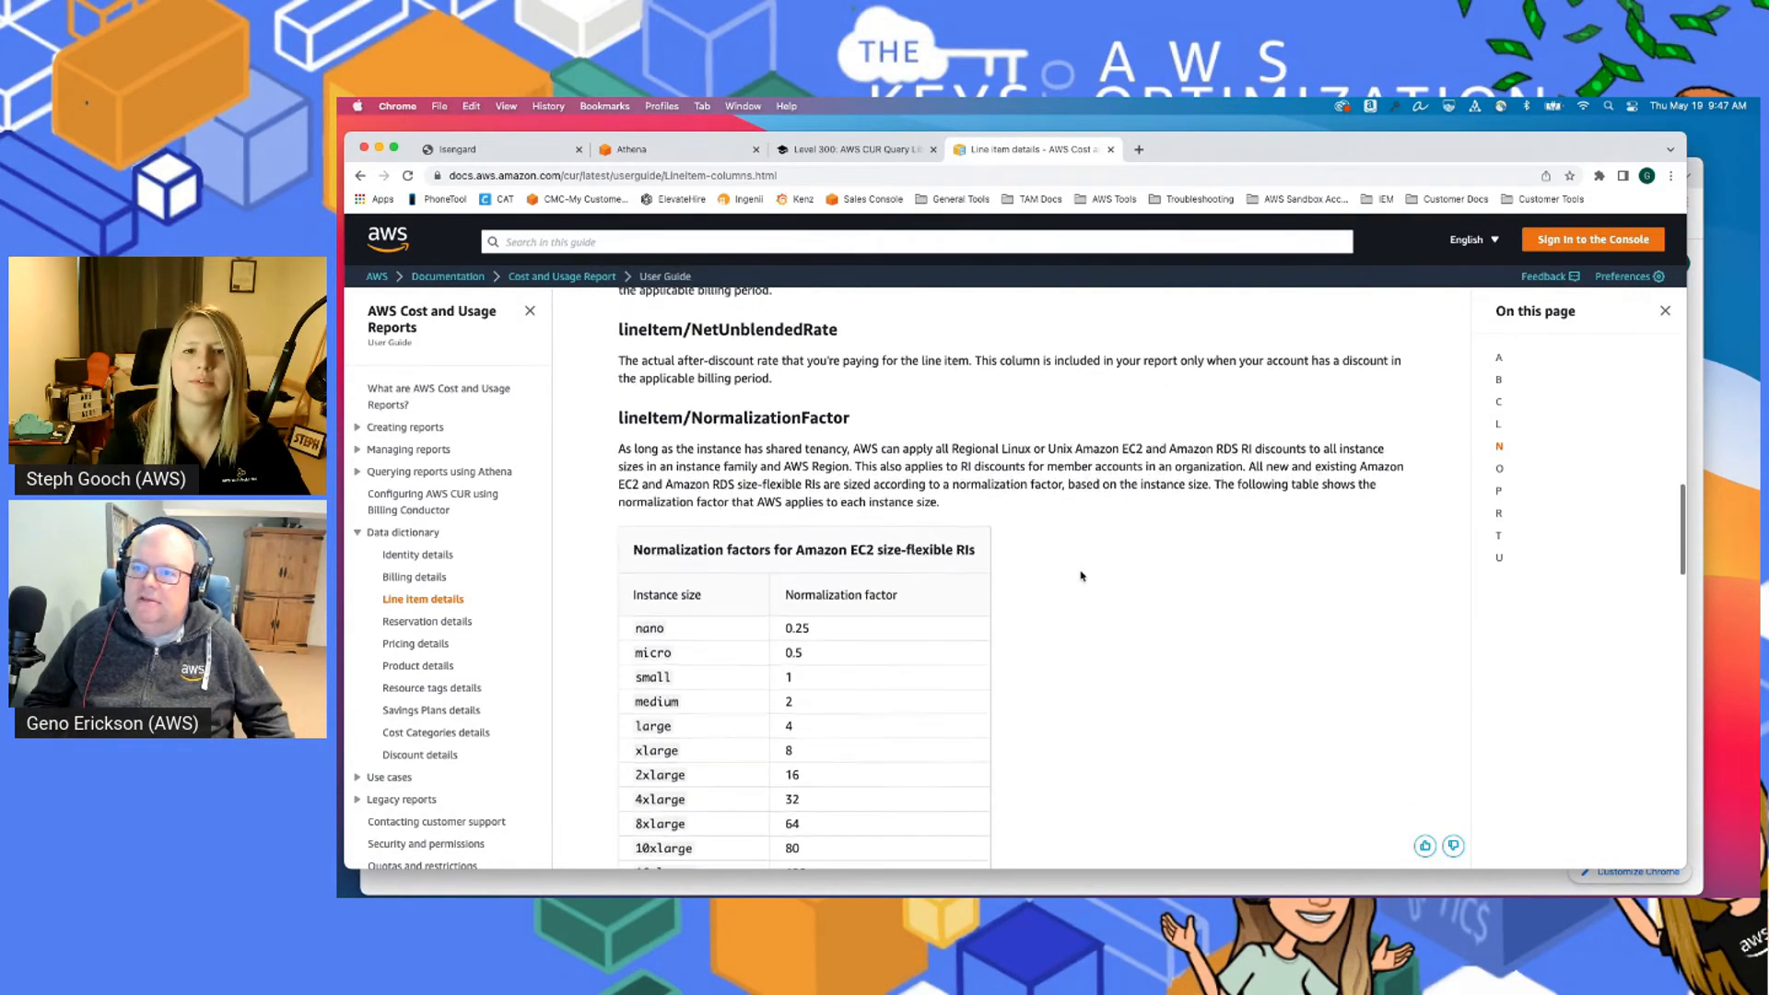
scroll(1081, 576, "down", 8)
scroll(1081, 575, "down", 7)
scroll(1081, 576, "down", 3)
scroll(1016, 681, "down", 1)
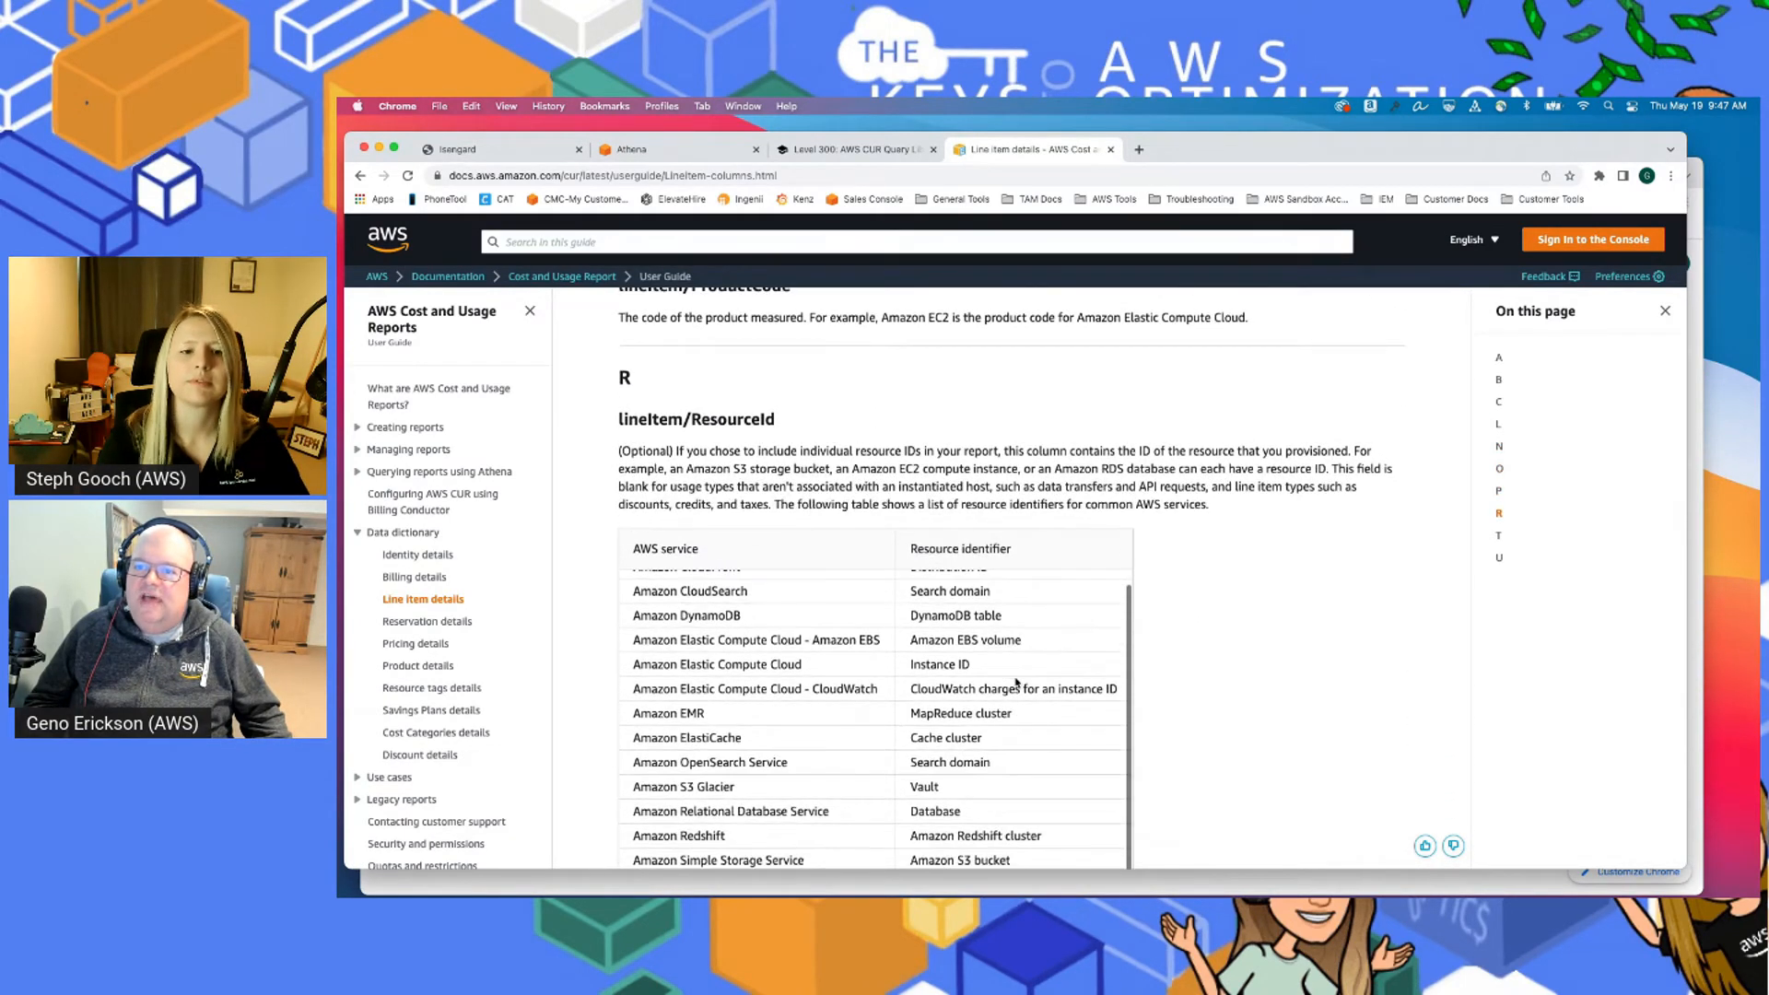
scroll(1293, 634, "down", 3)
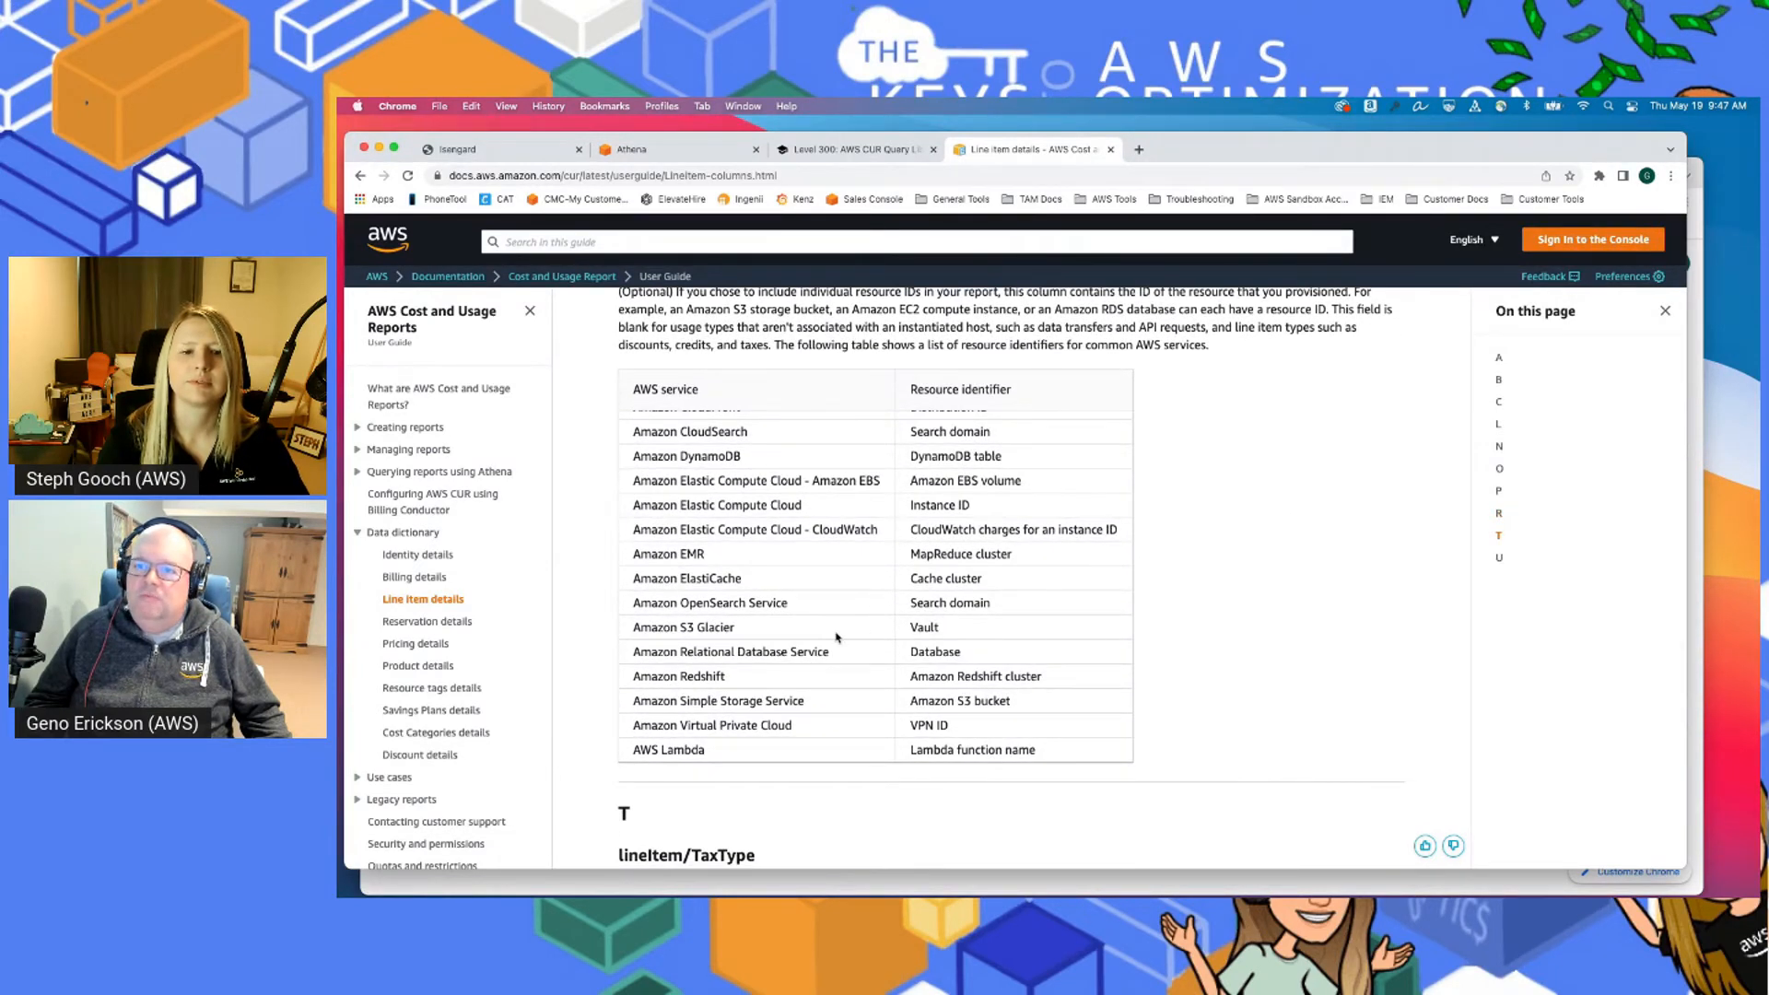
scroll(834, 636, "up", 1)
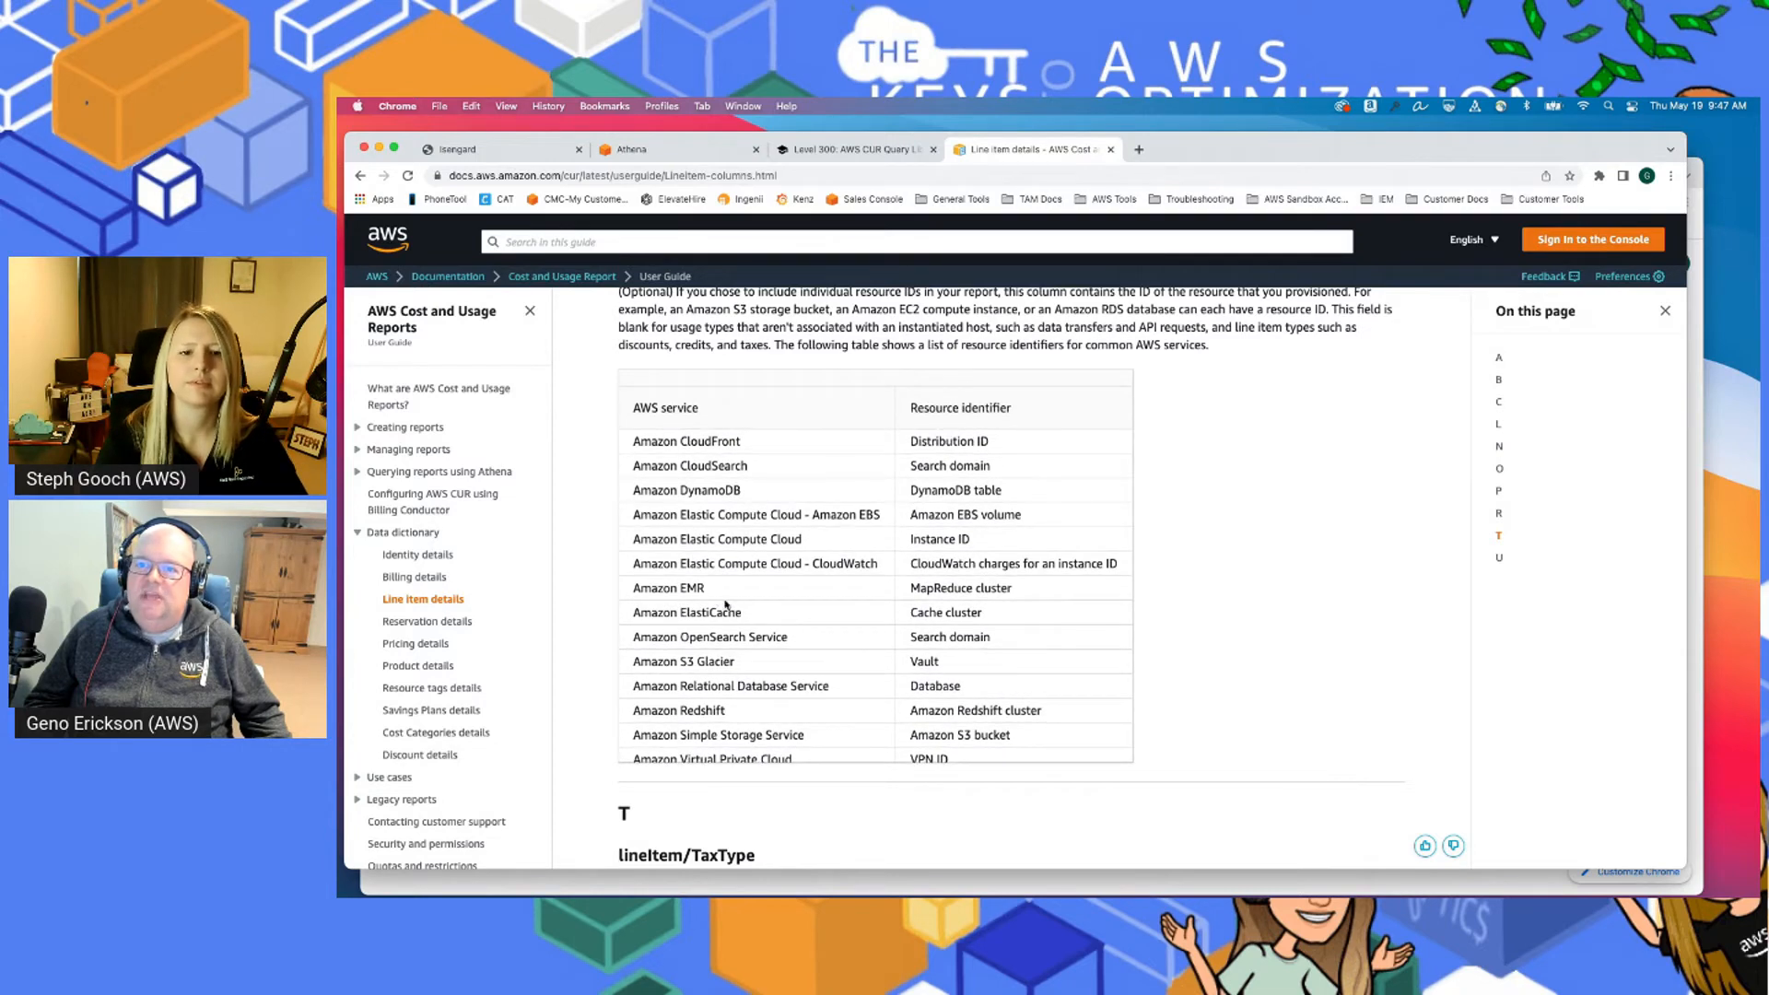
scroll(734, 673, "down", 1)
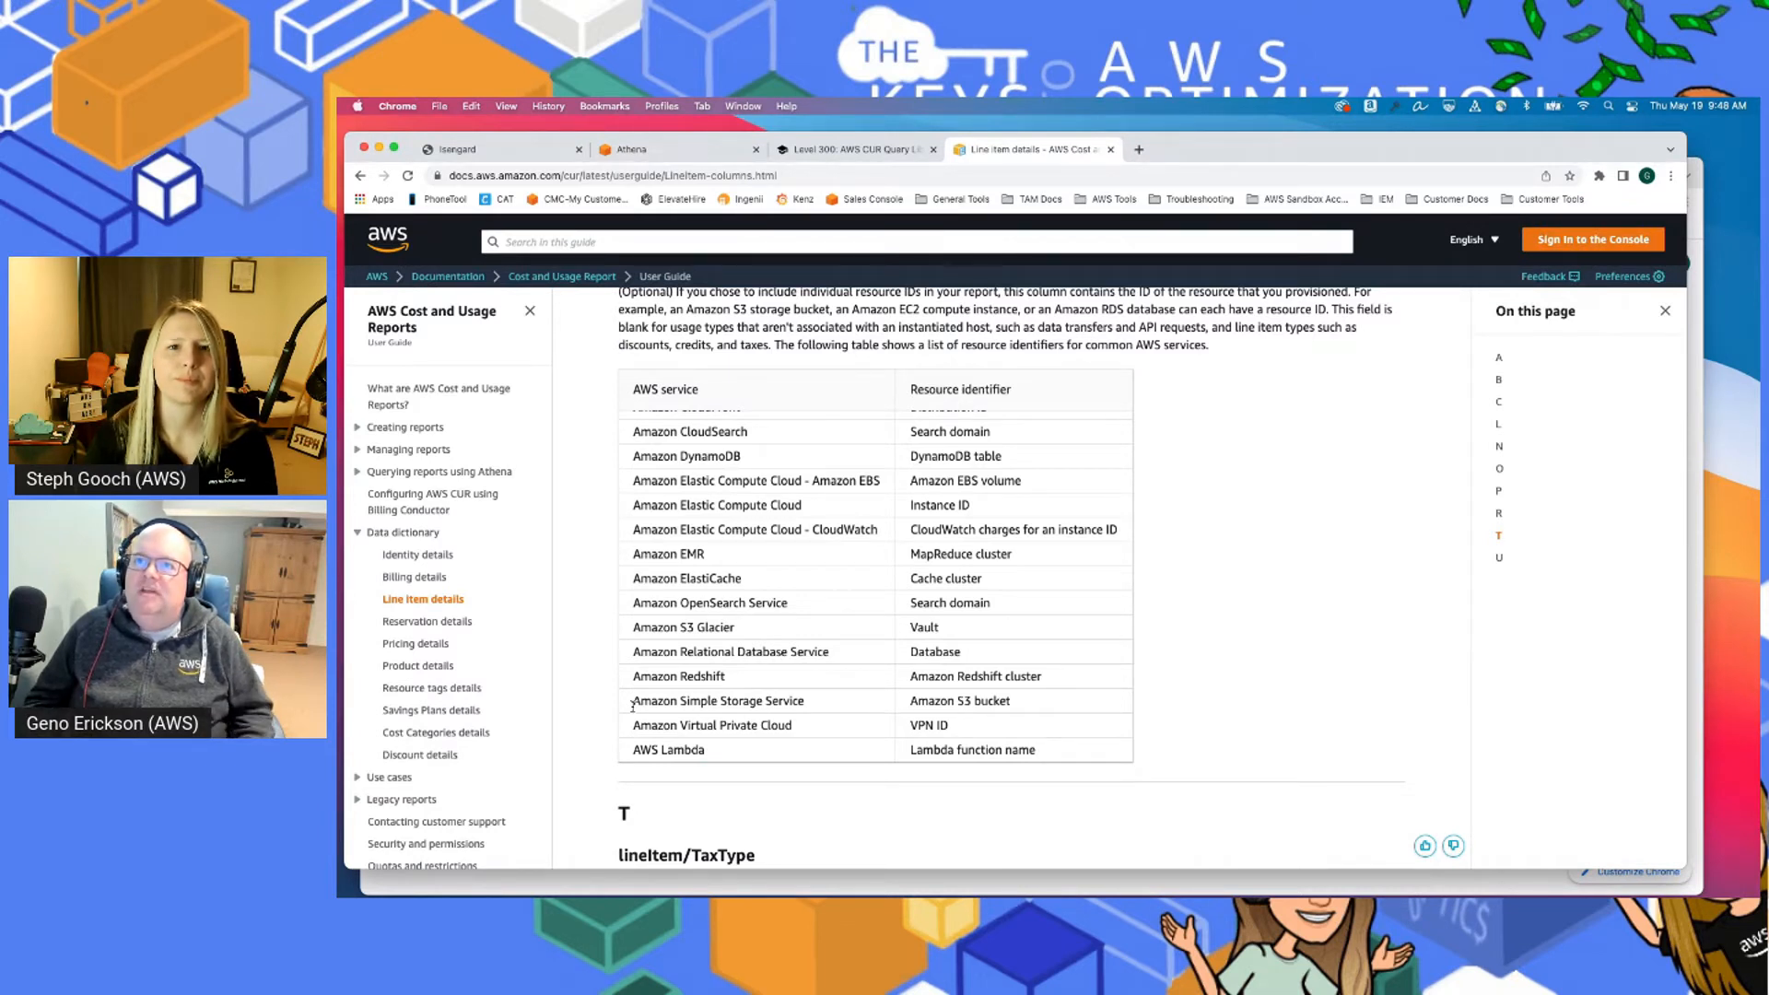
Switch to Athena and run the Query 1 statement selecting distinct line_item_product_code values from "cur_anon"
left_click(667, 149)
left_click(775, 411)
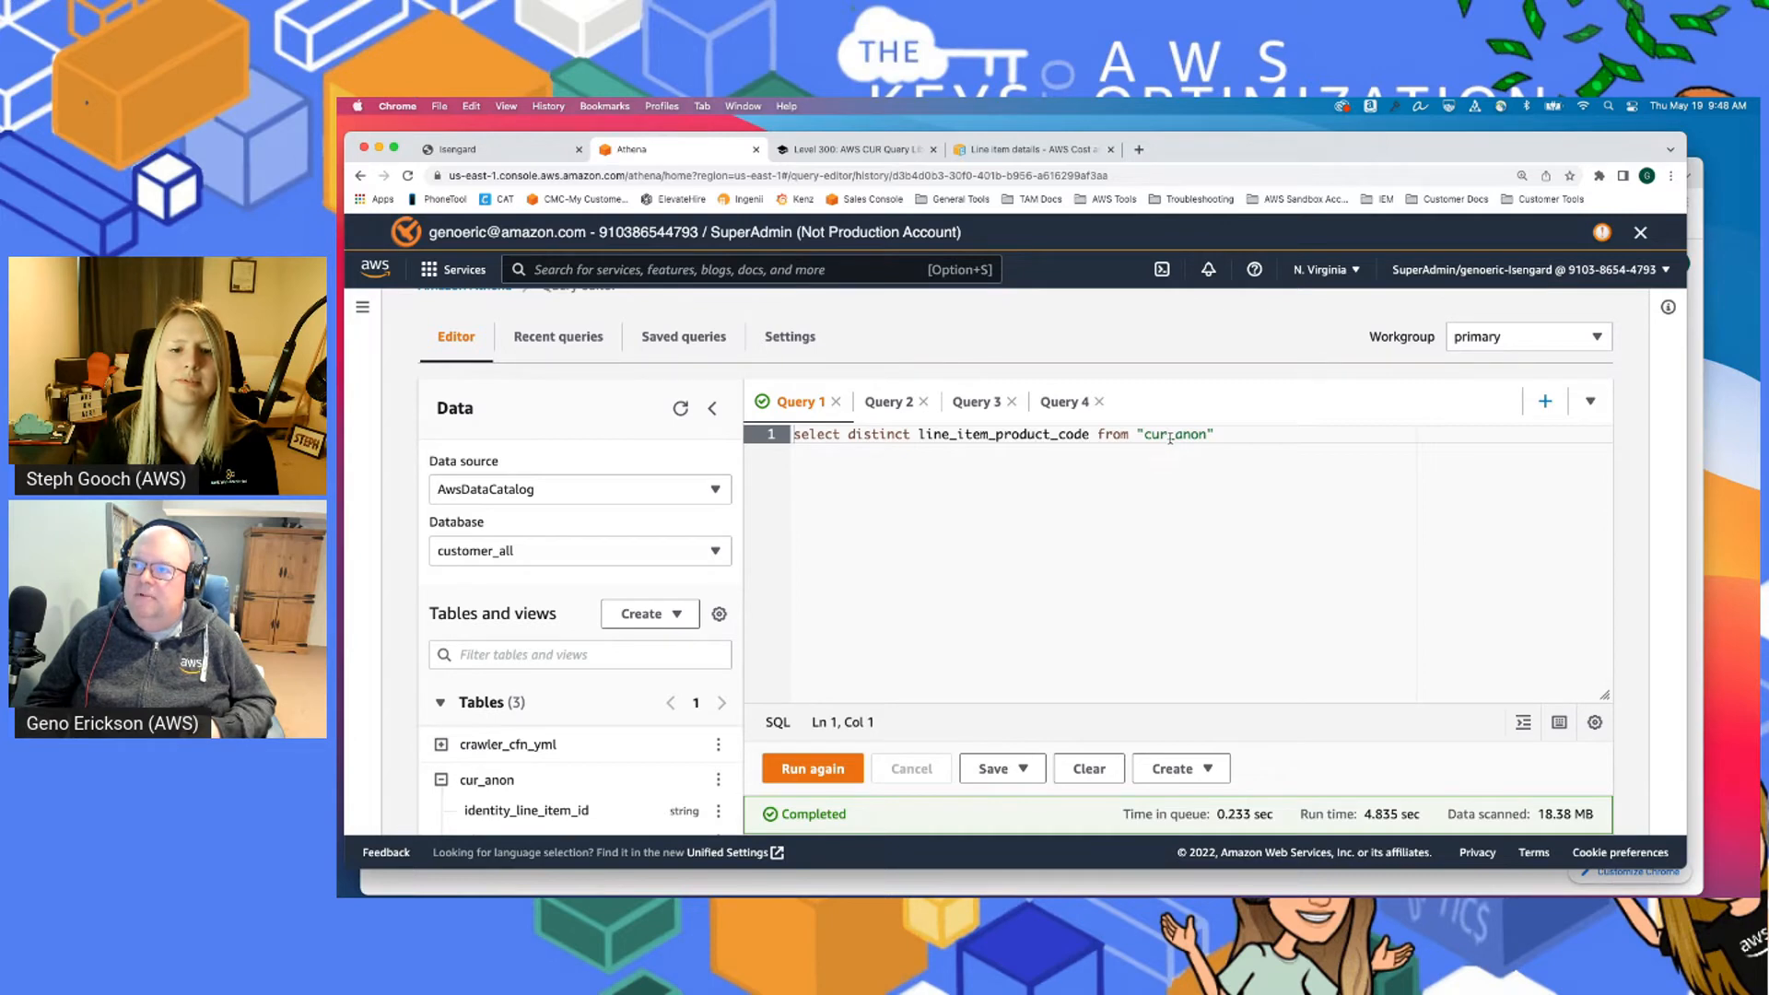
left_click(825, 772)
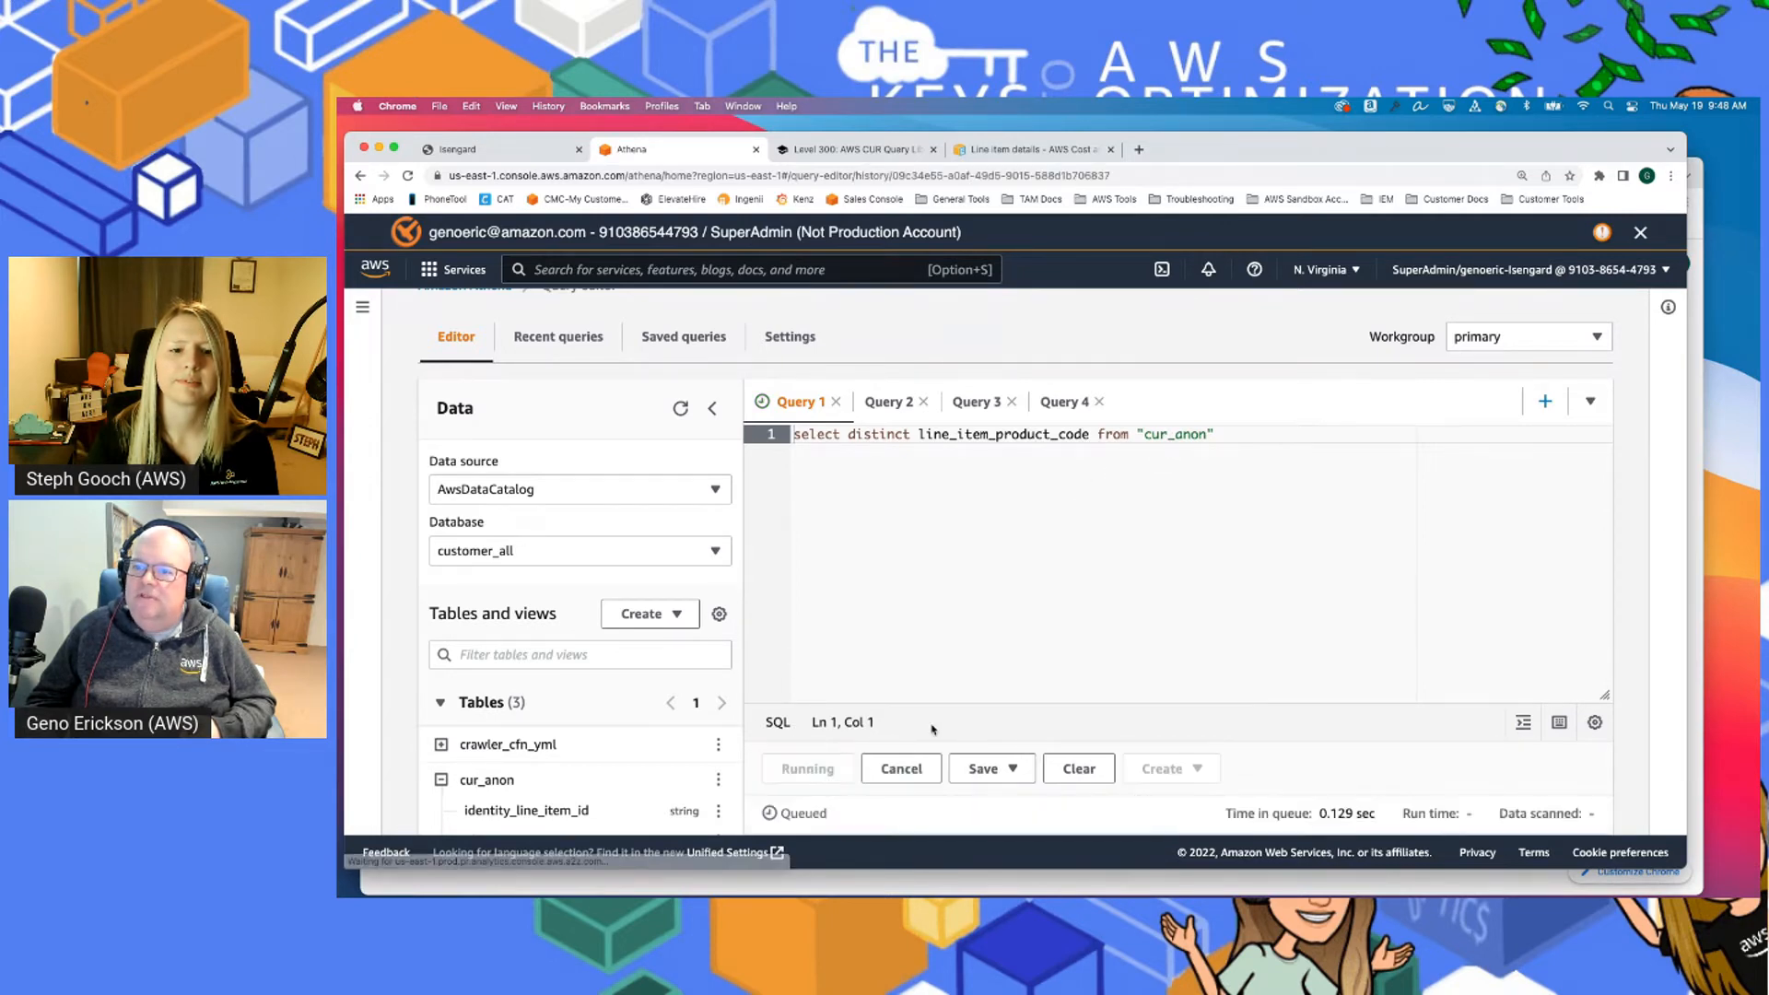
scroll(932, 778, "down", 5)
scroll(932, 730, "down", 2)
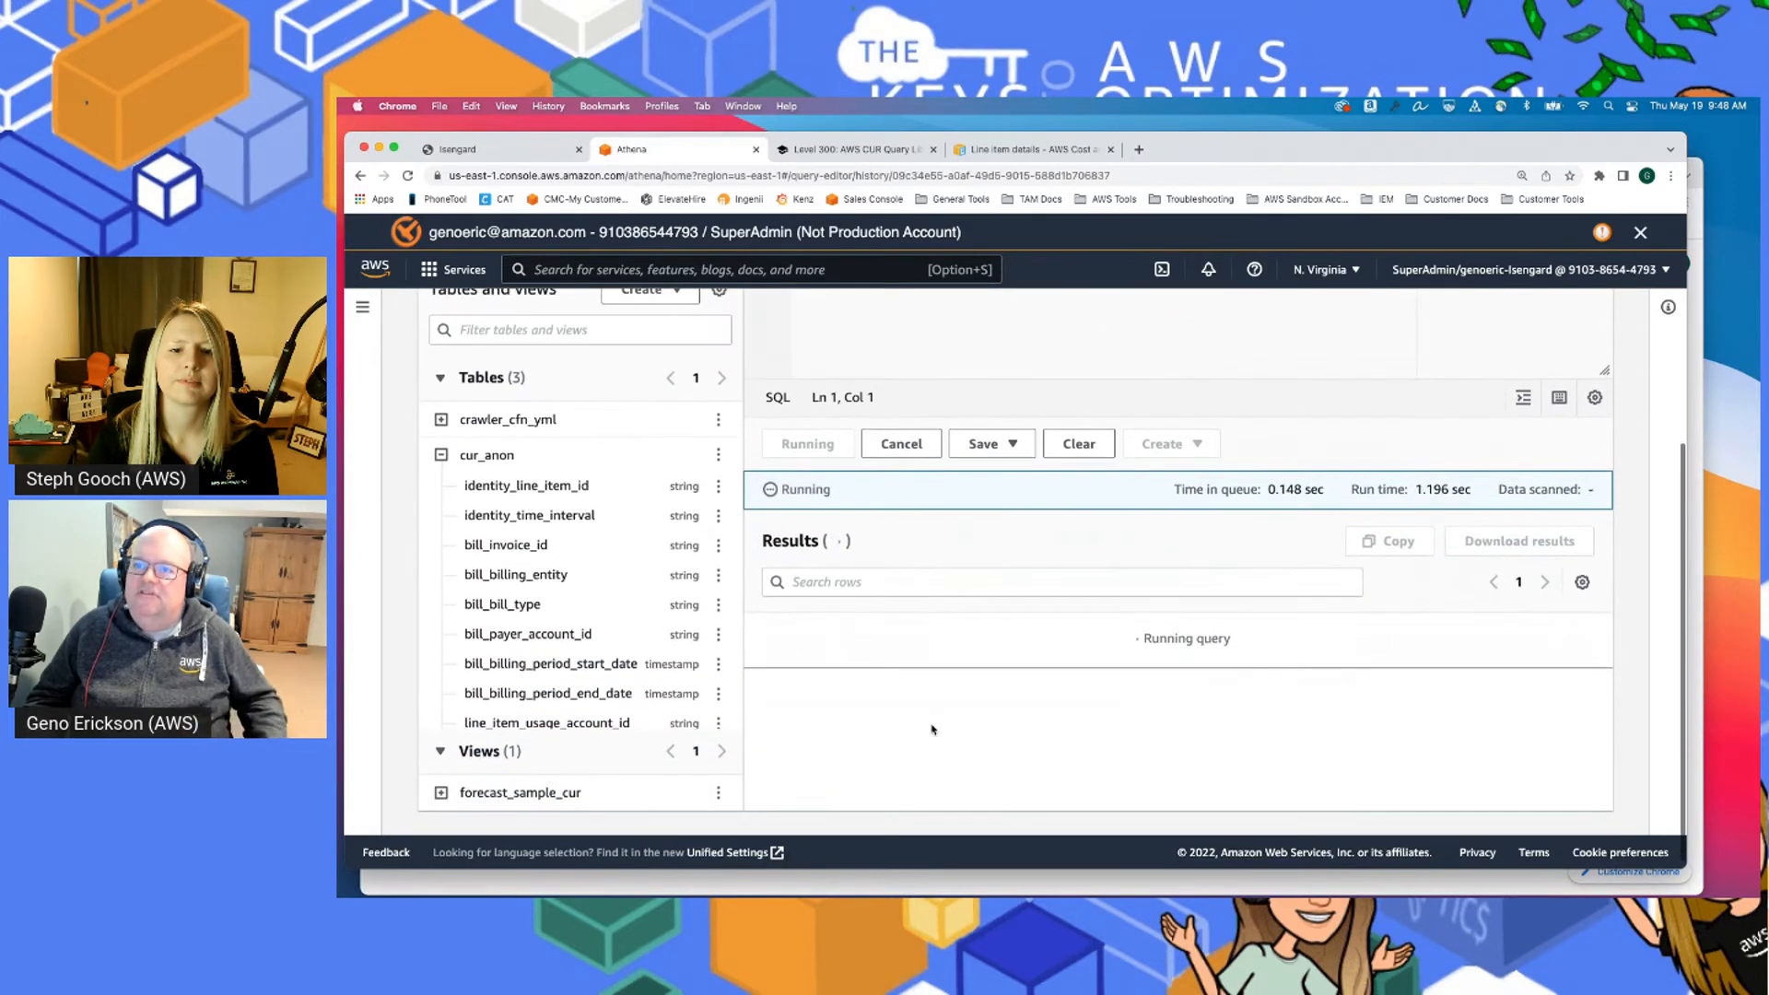
scroll(932, 719, "down", 3)
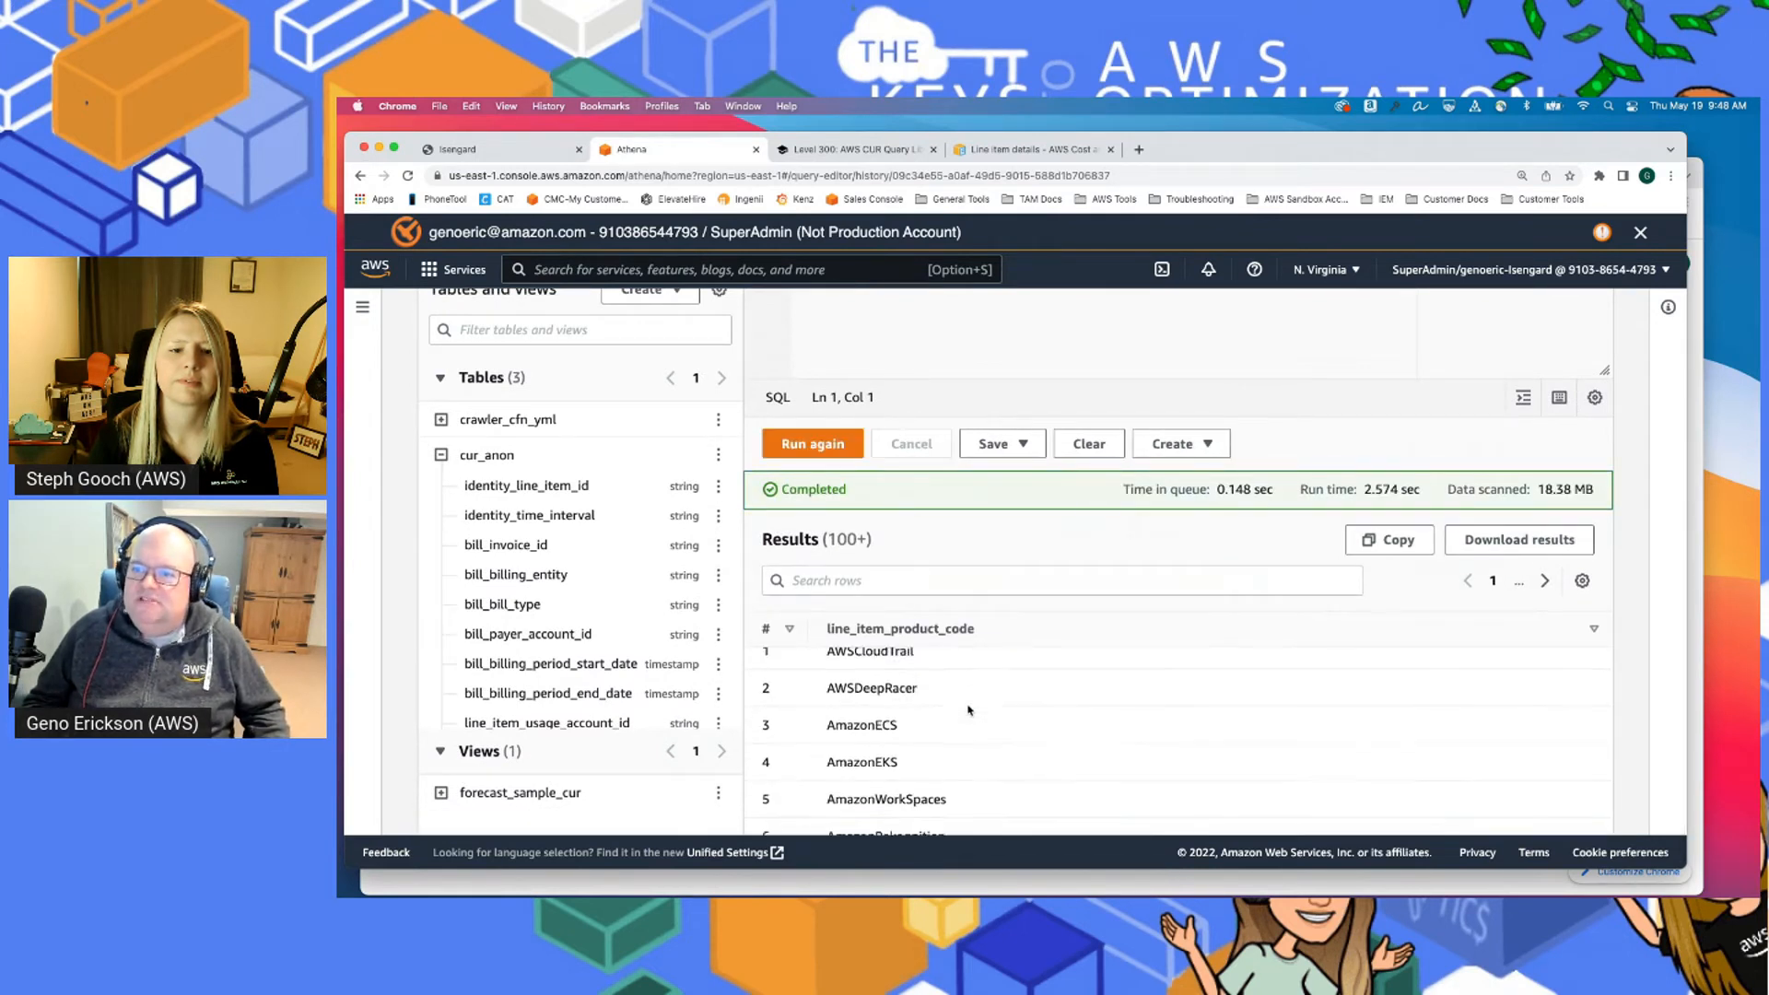
Look through the returned line_item_product_code values and highlight the AmazonEC2 entry
scroll(977, 728, "down", 5)
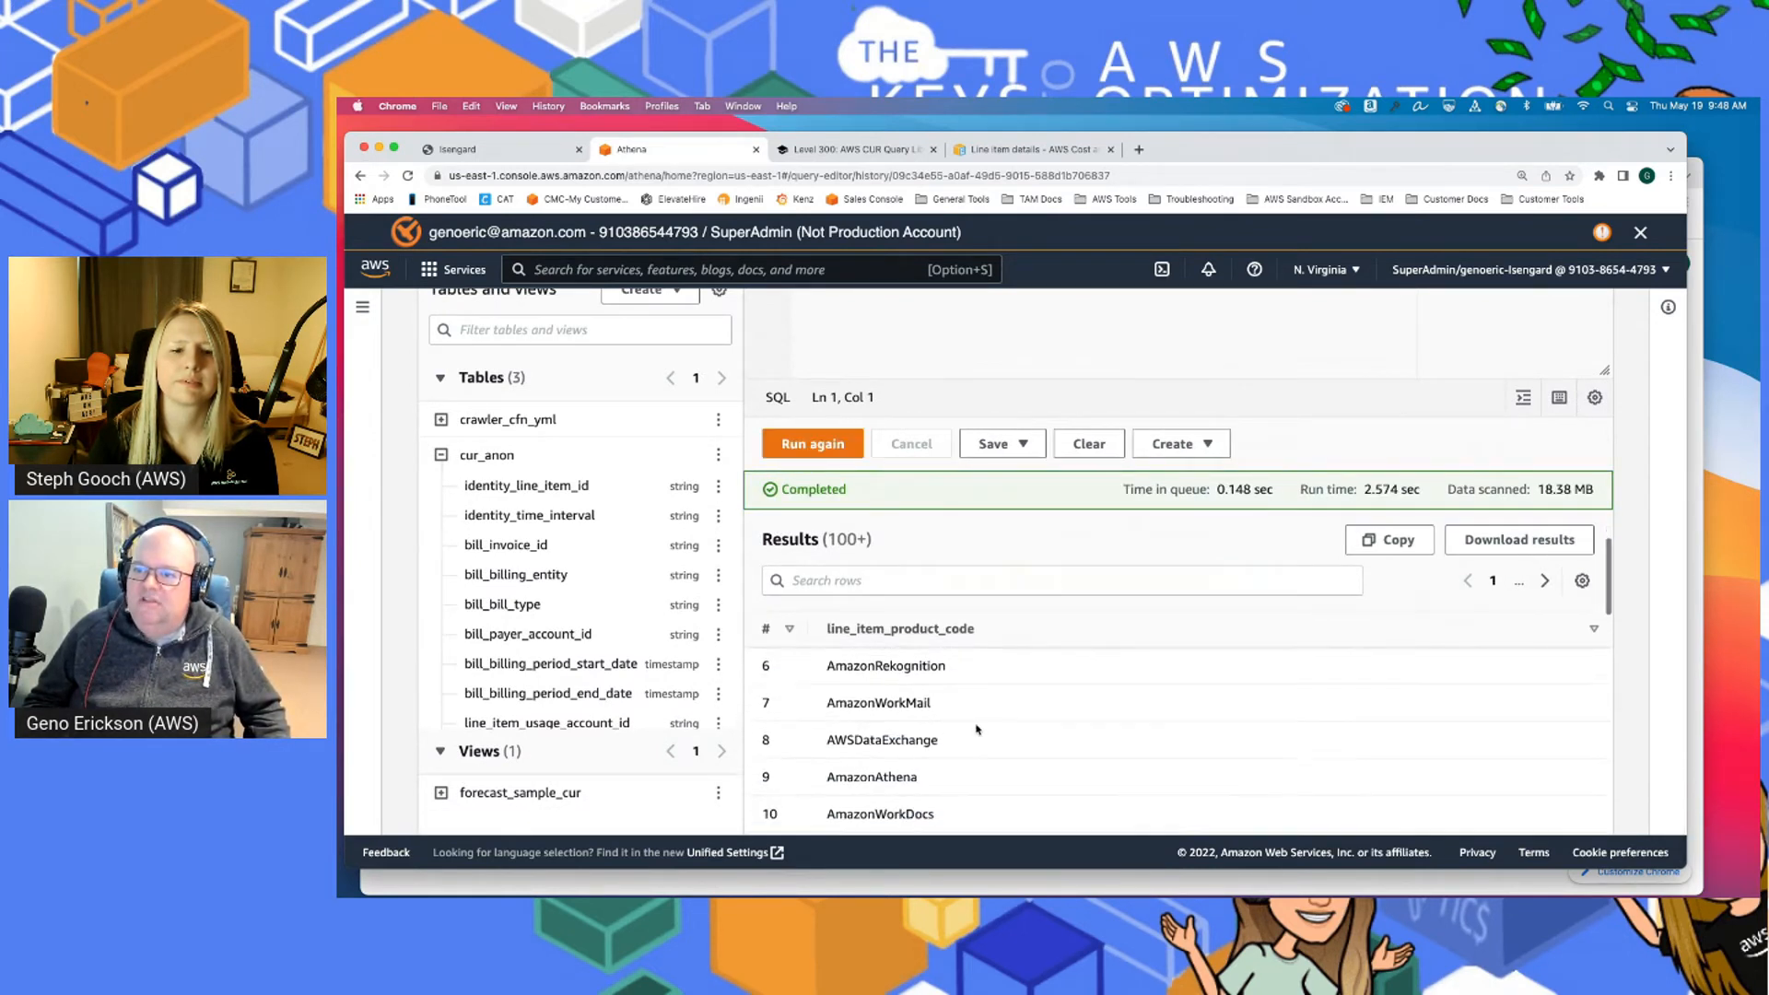
scroll(976, 730, "down", 6)
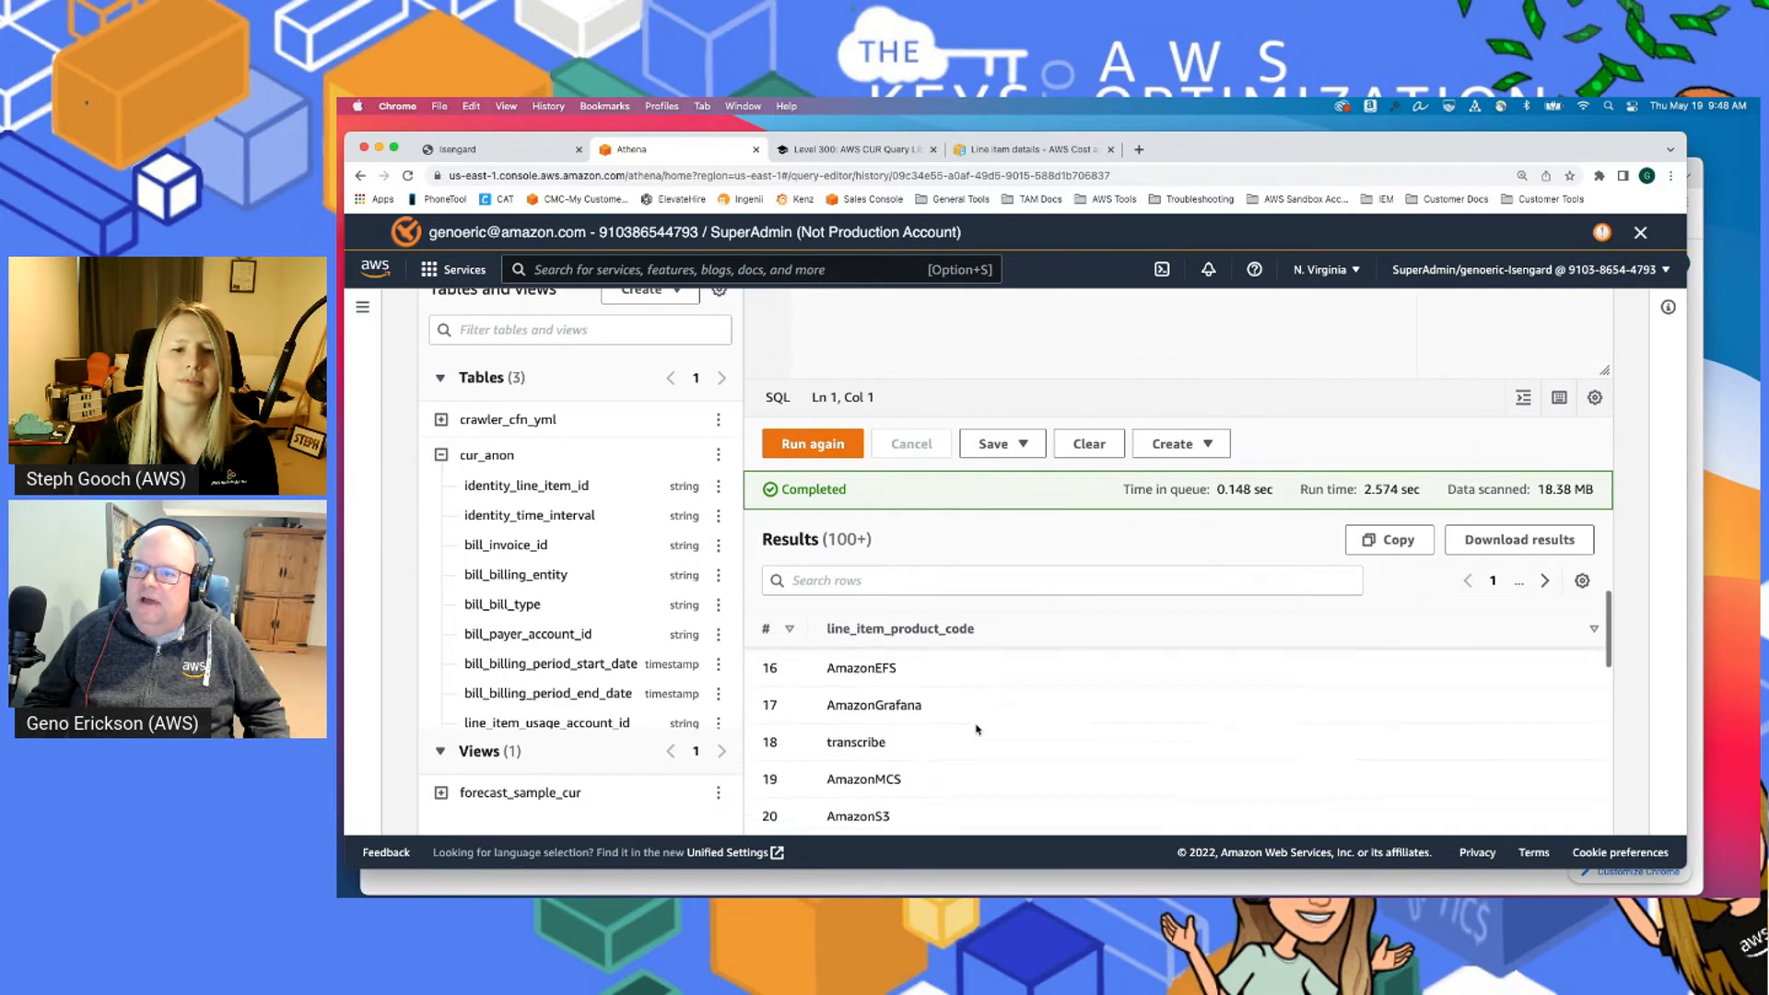
scroll(977, 729, "down", 4)
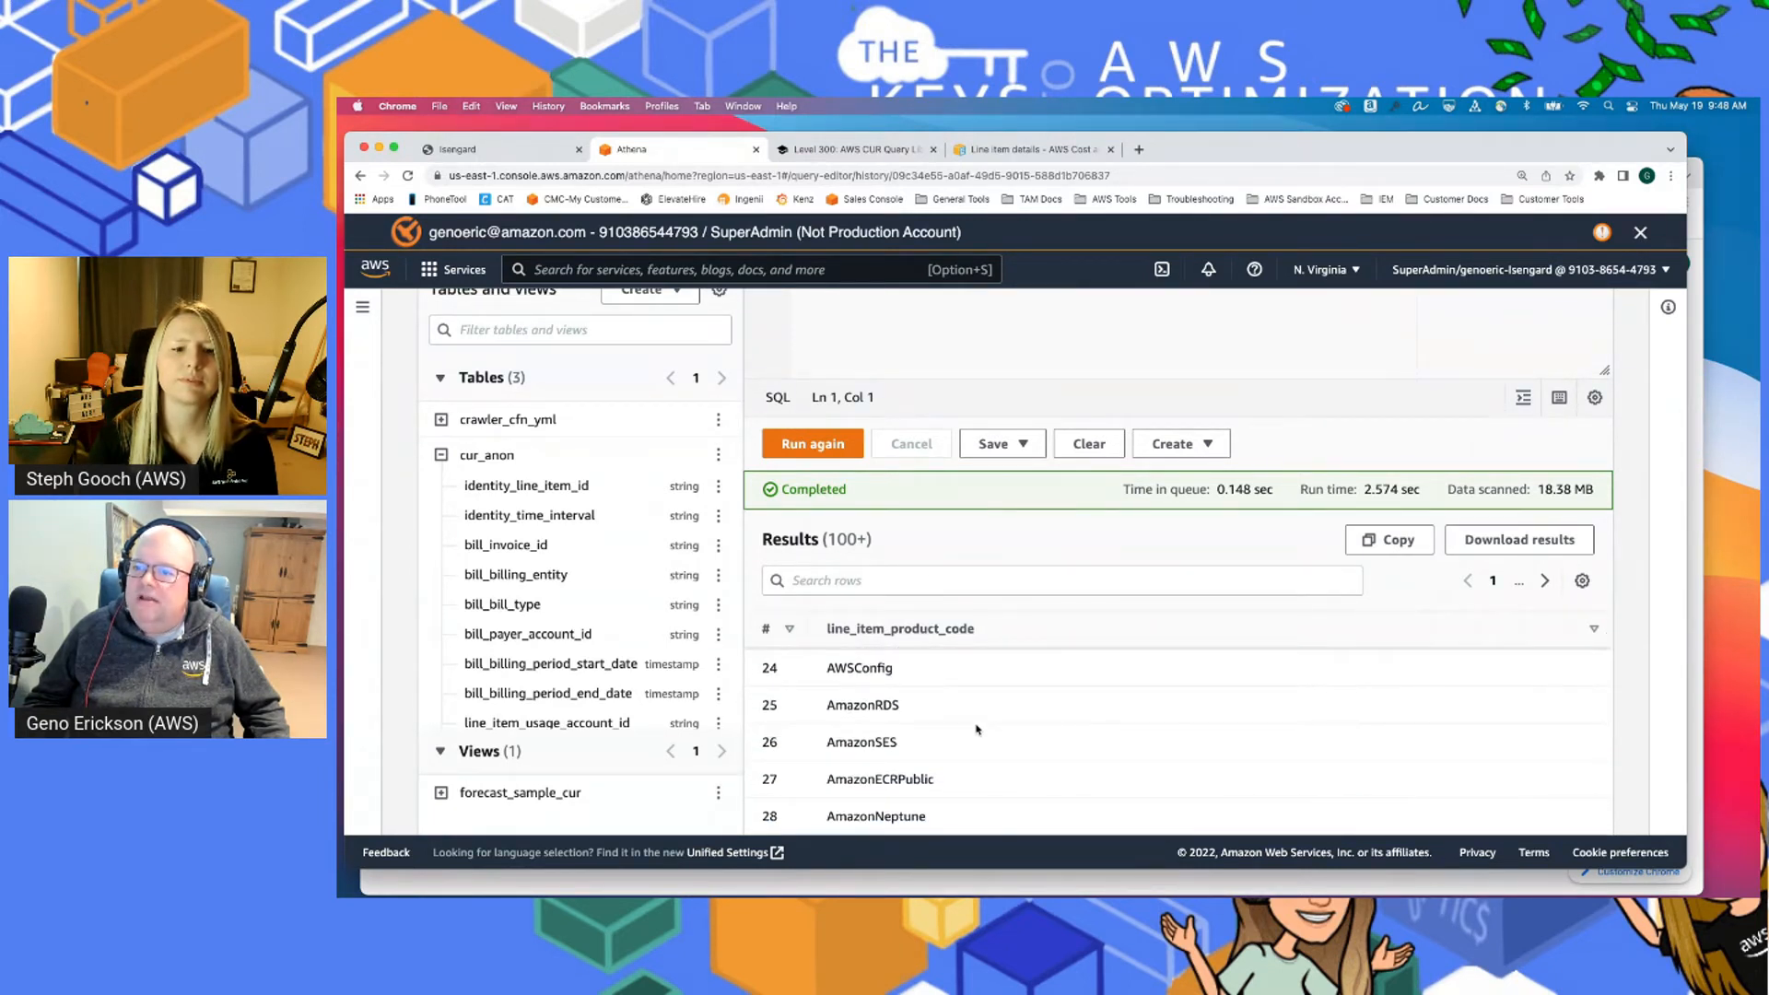
scroll(977, 730, "down", 8)
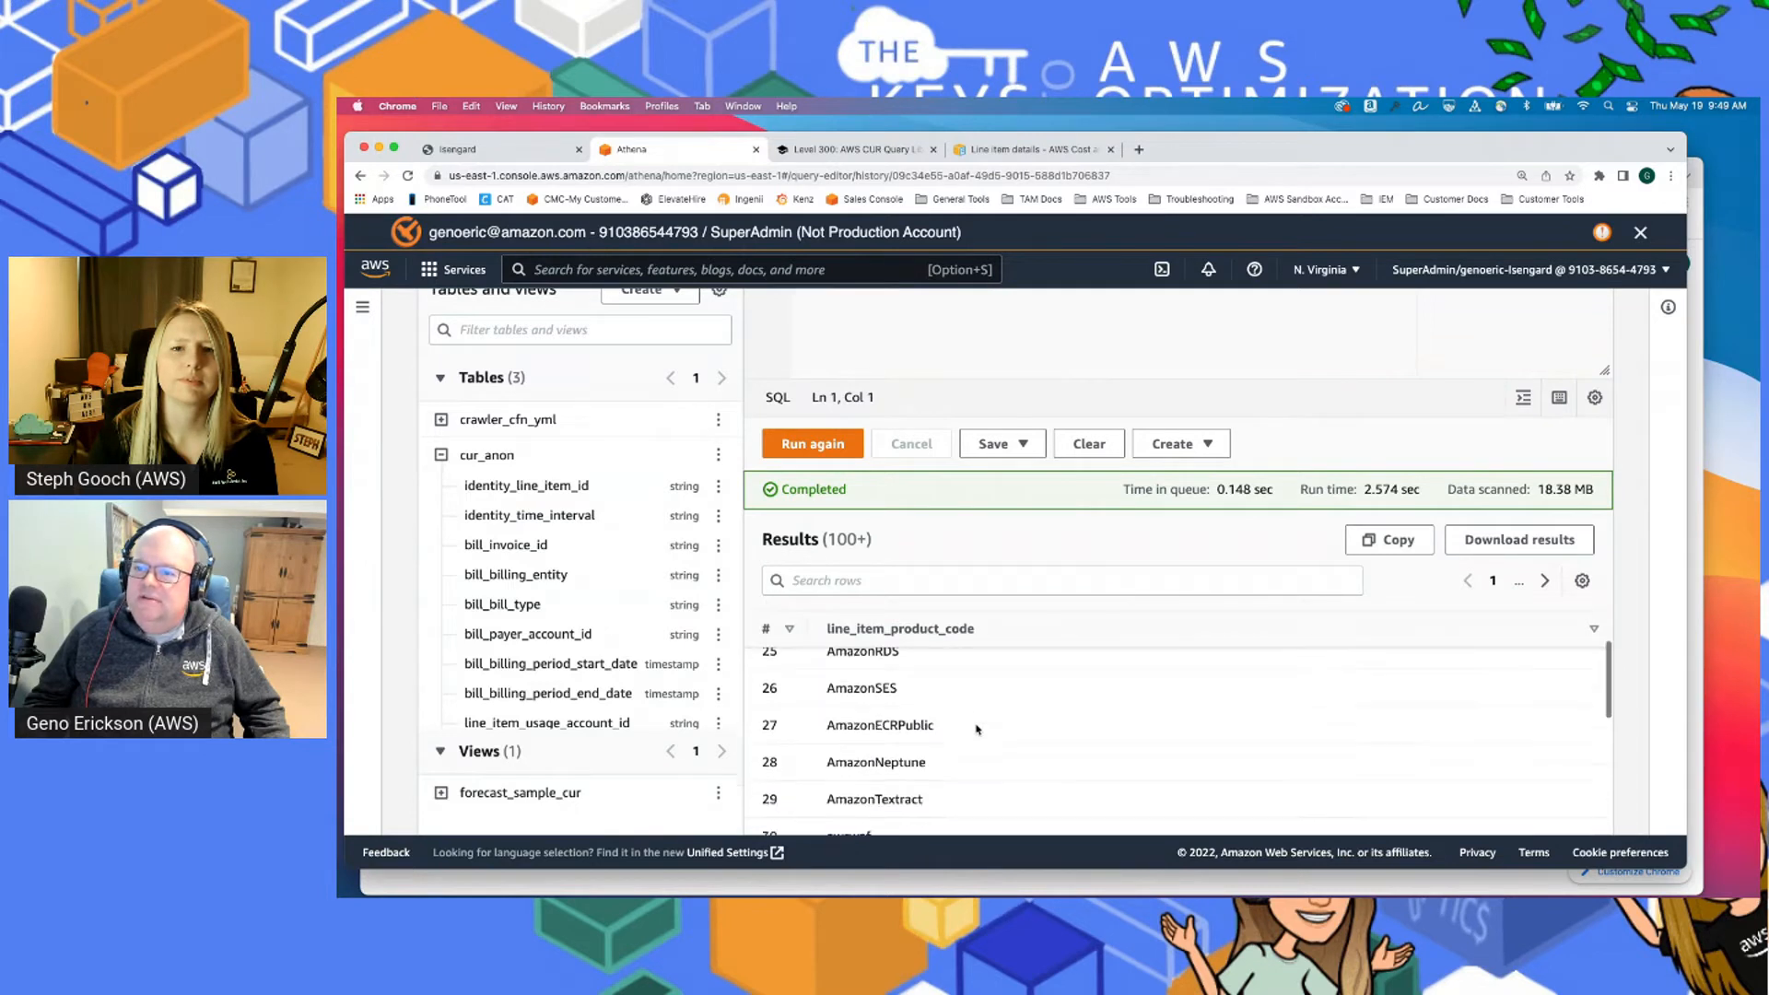
scroll(977, 730, "down", 1)
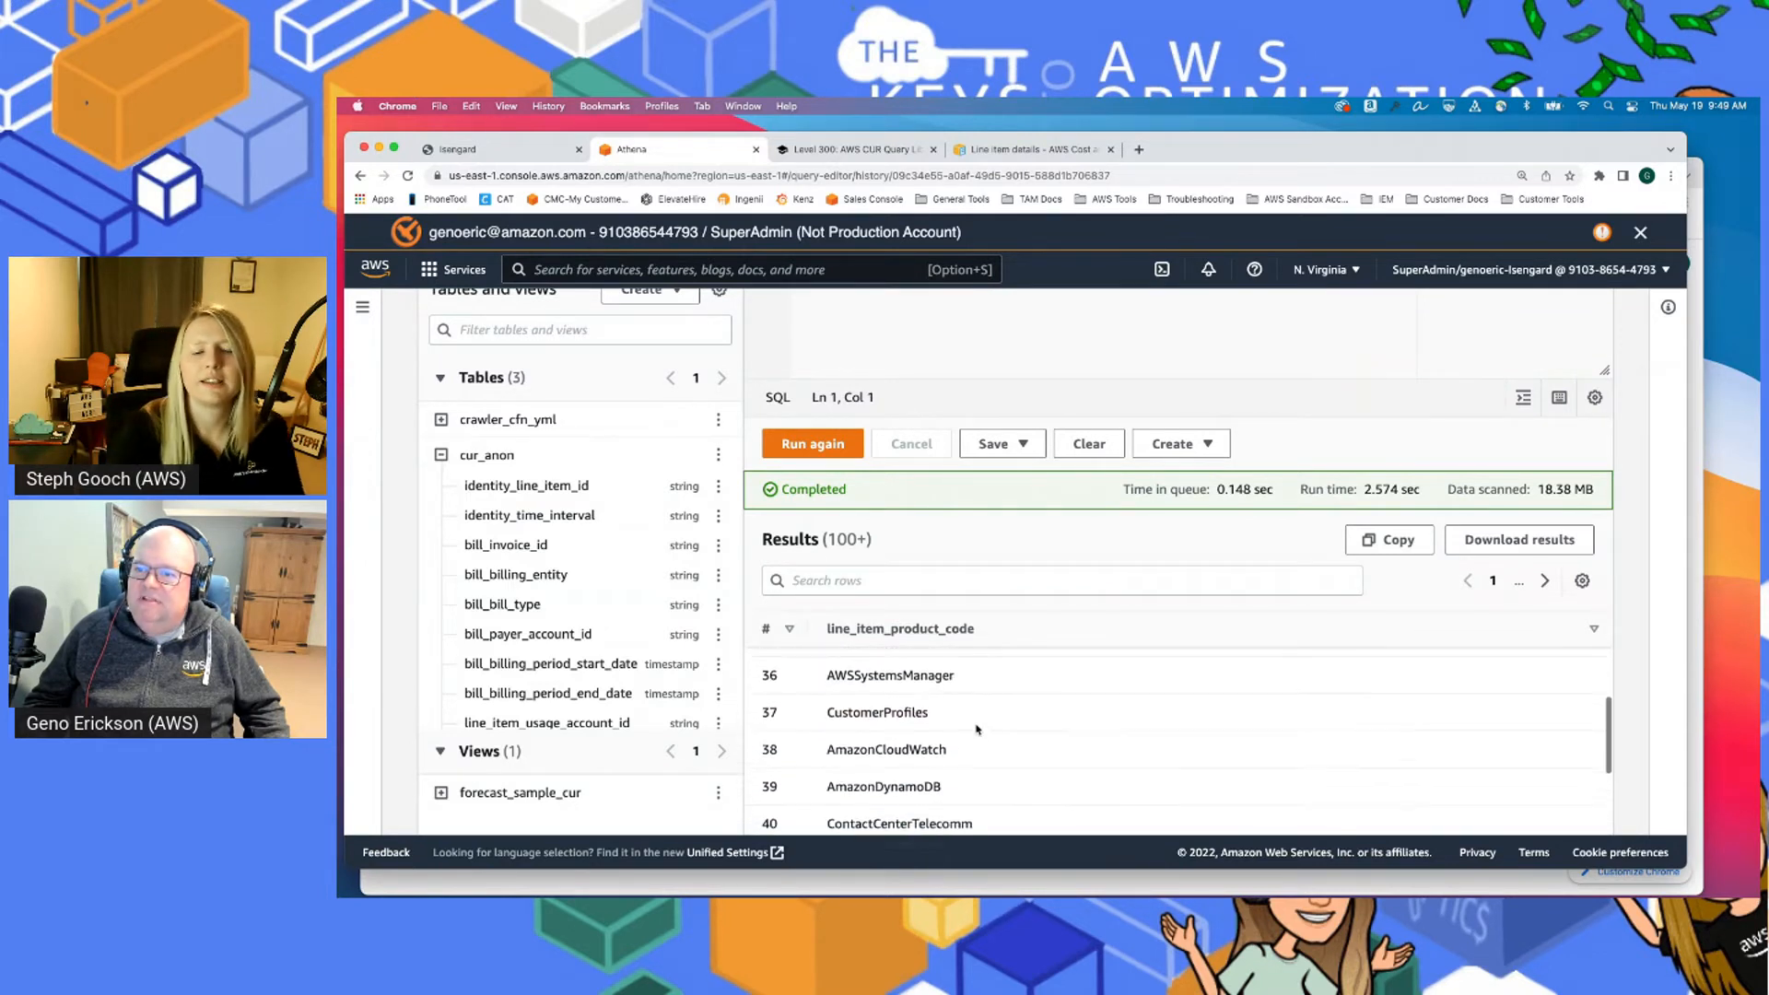
scroll(1002, 753, "down", 5)
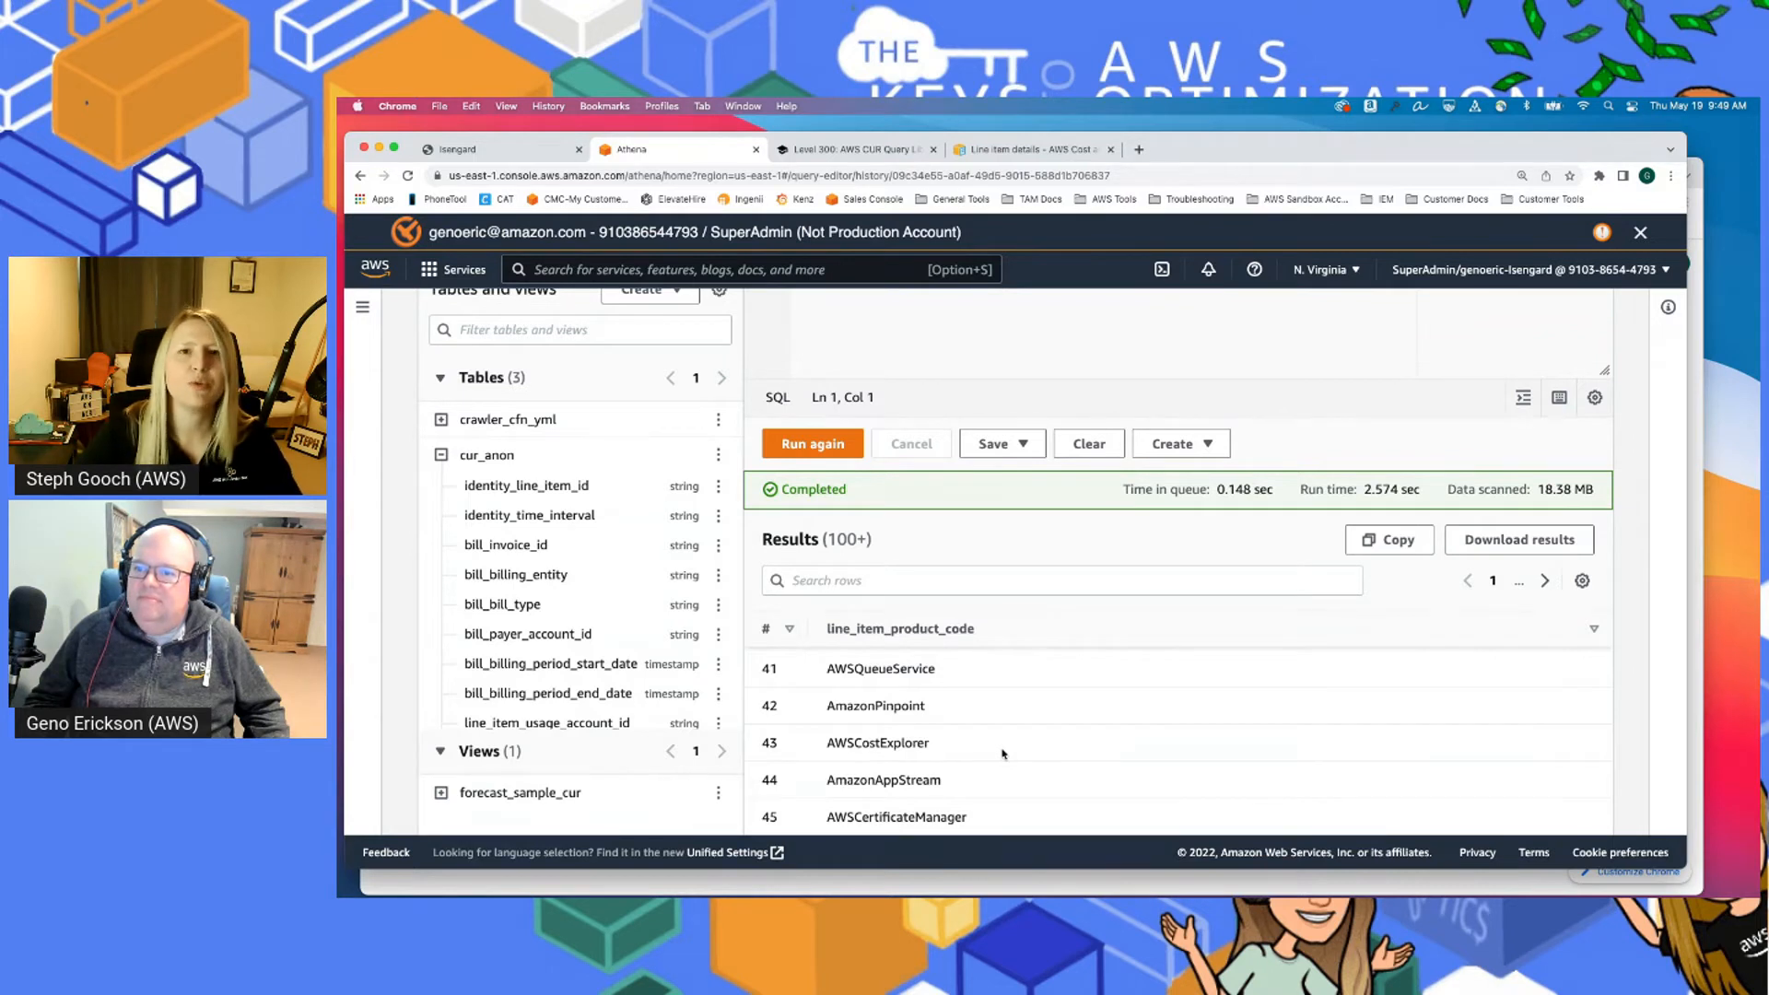
scroll(1003, 754, "down", 3)
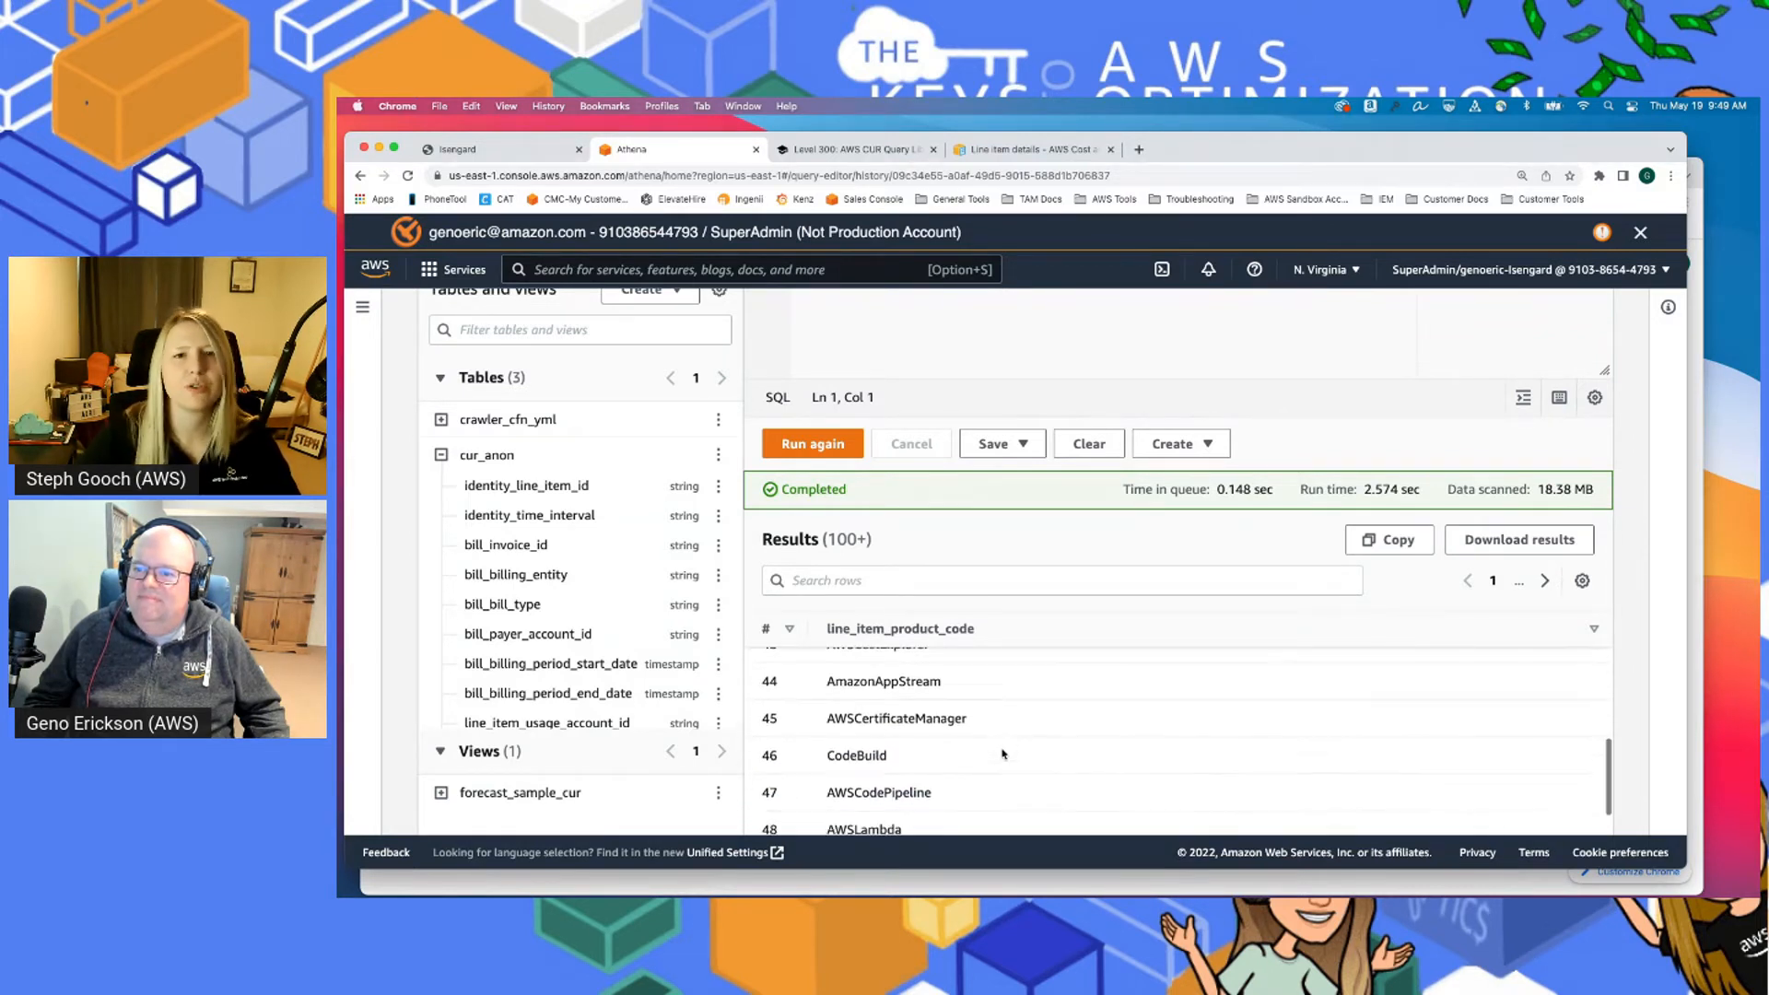
scroll(1003, 753, "down", 3)
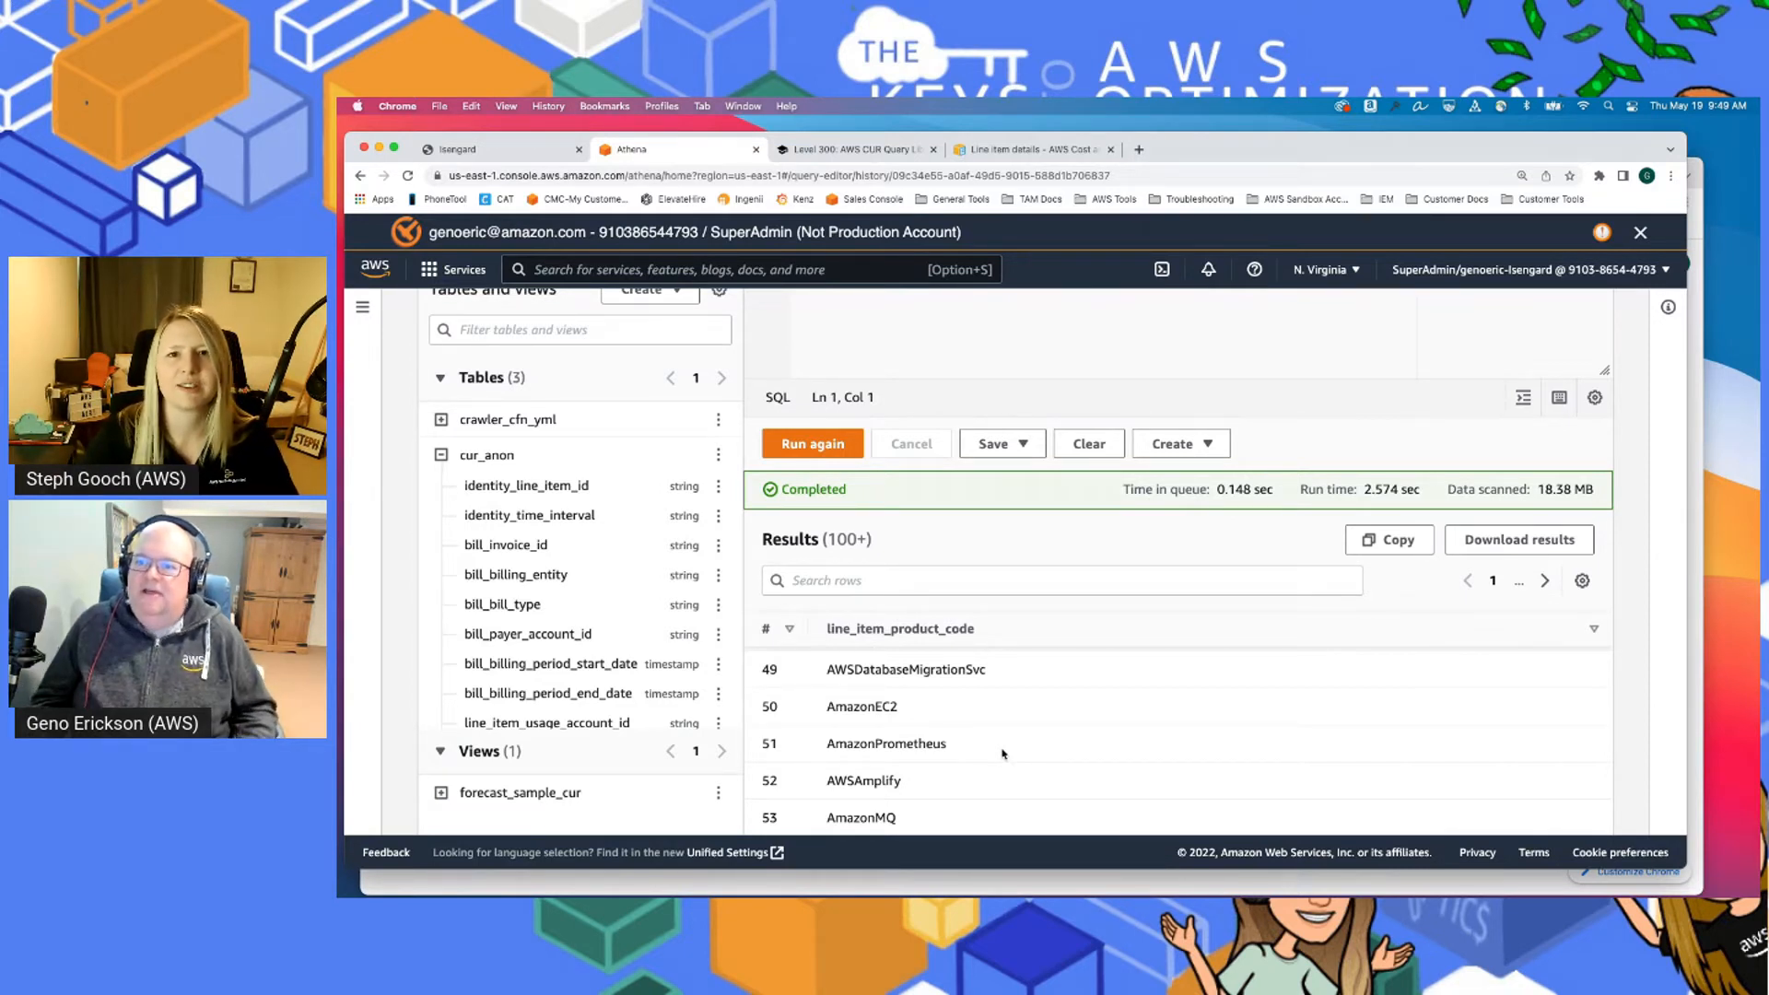
scroll(1003, 754, "up", 1)
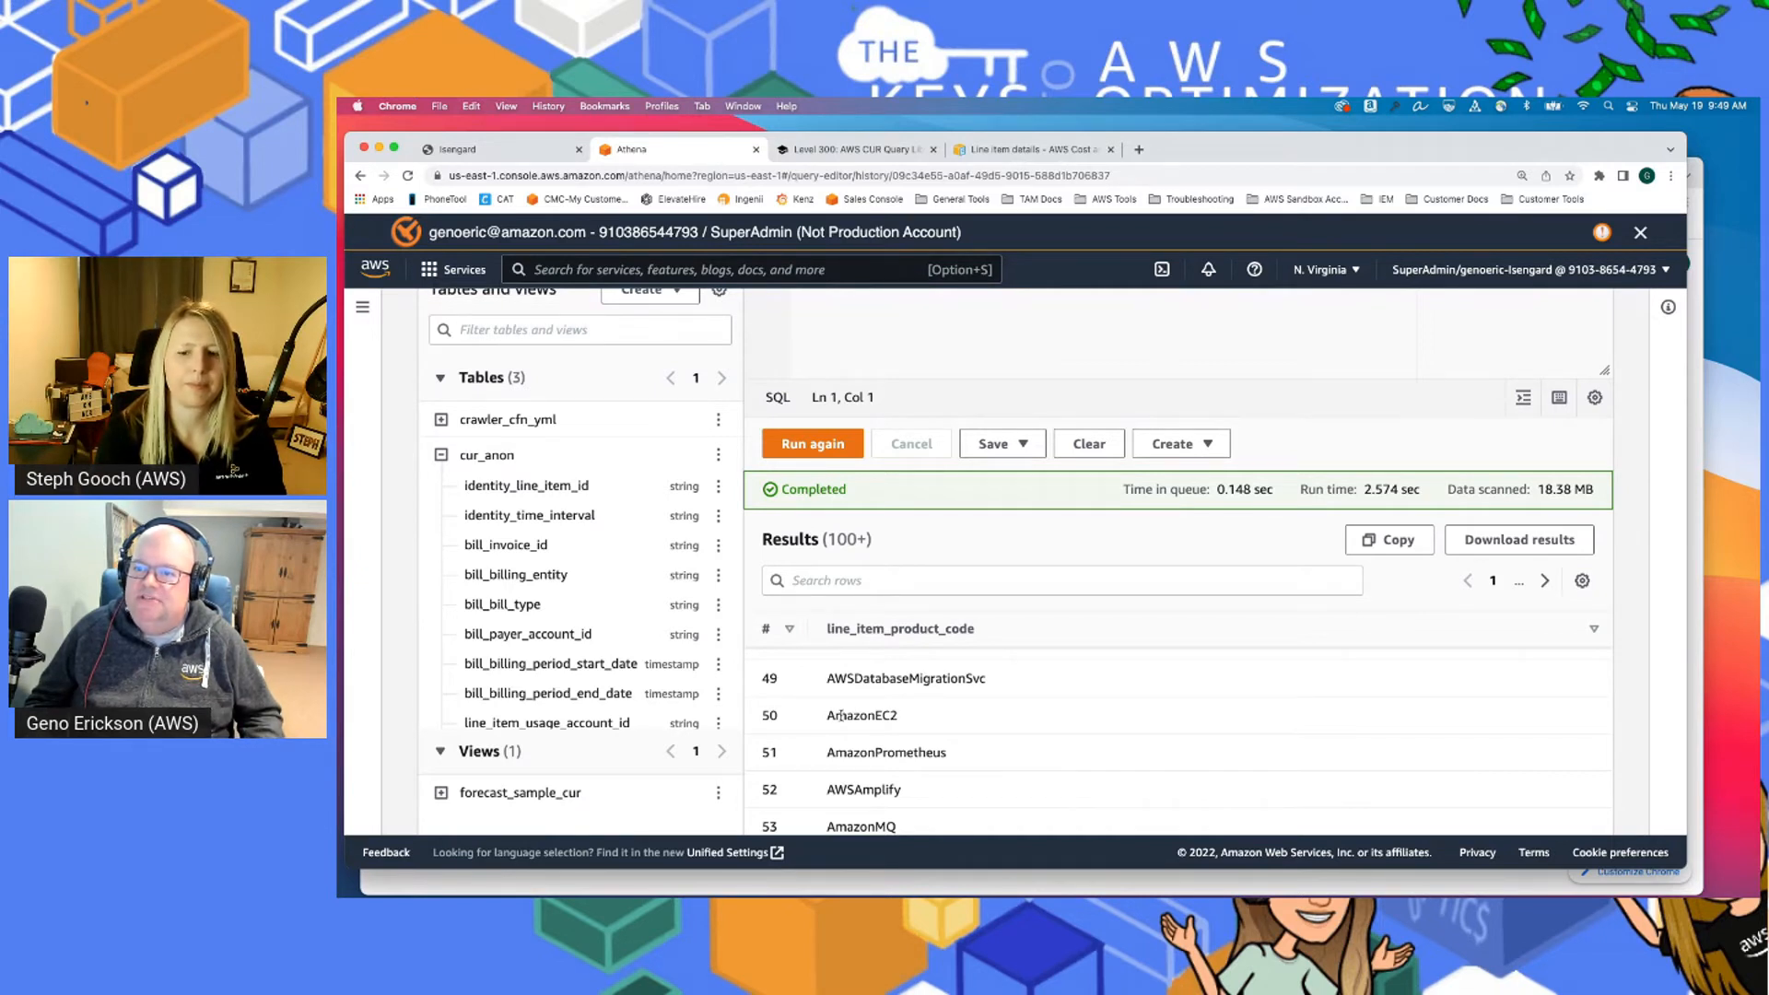
left_click_drag(828, 716, 910, 722)
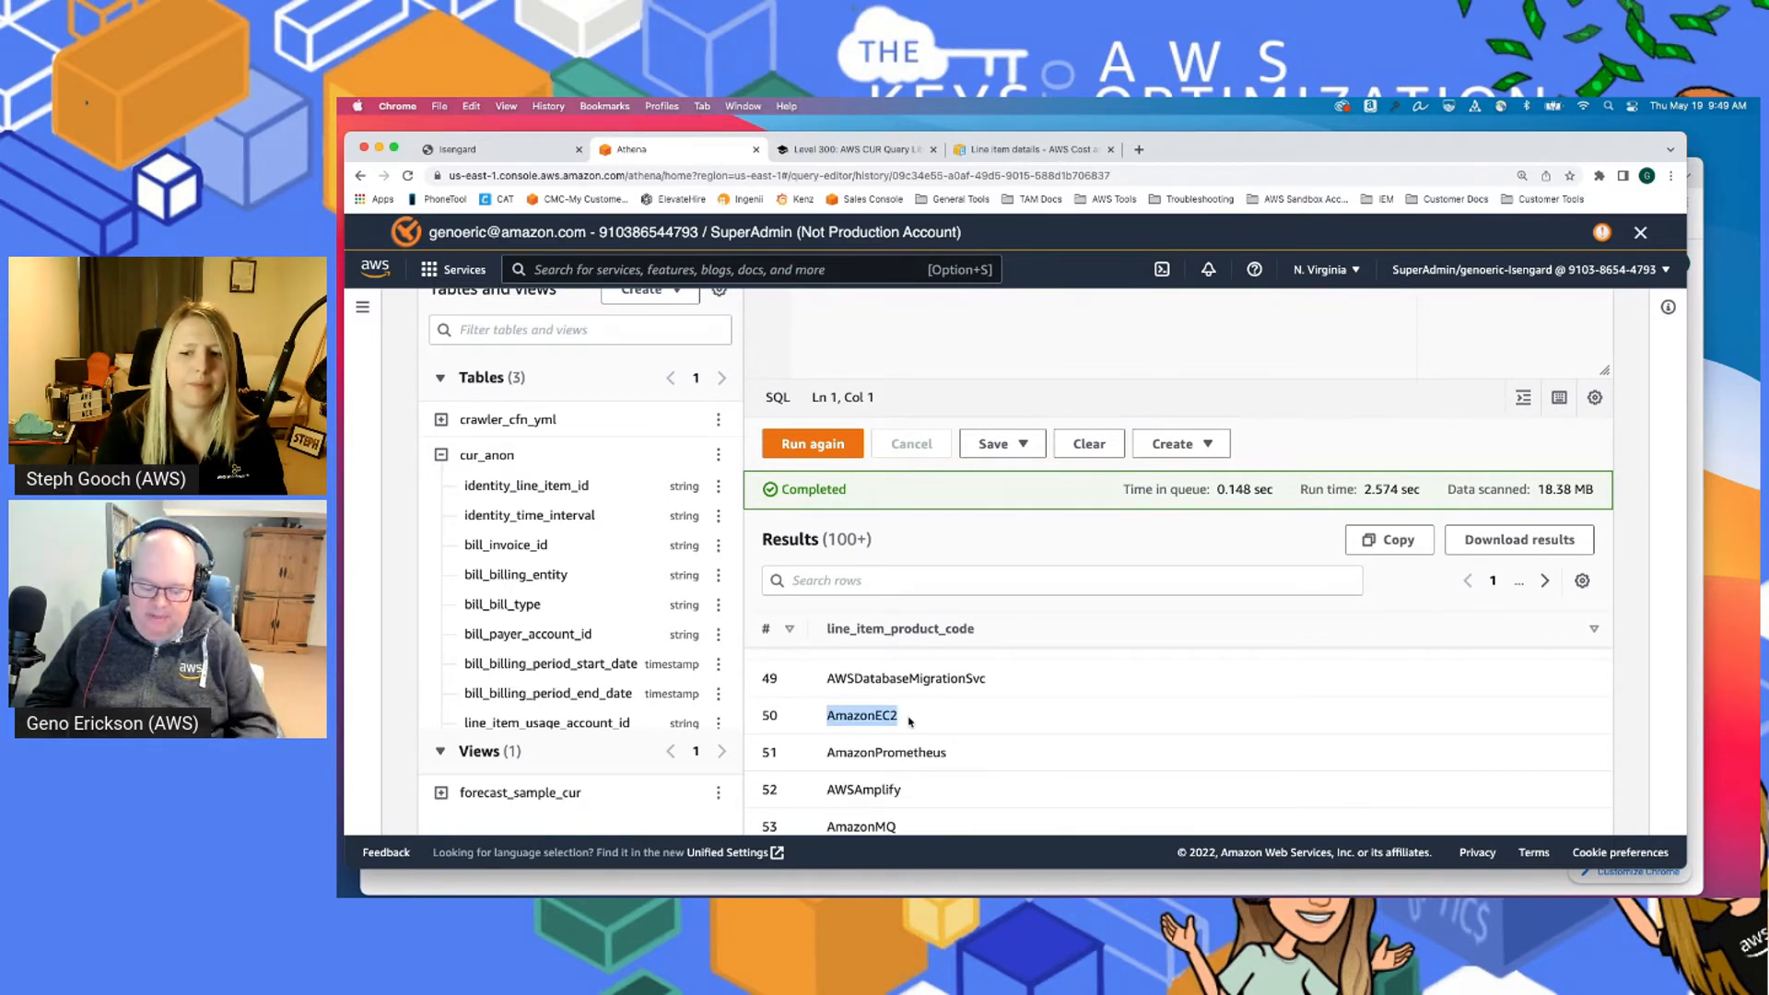
Open Query 2 and read its statement summing unblended AmazonEC2 cost by line item description for year 2021, month 05
scroll(1010, 705, "up", 10)
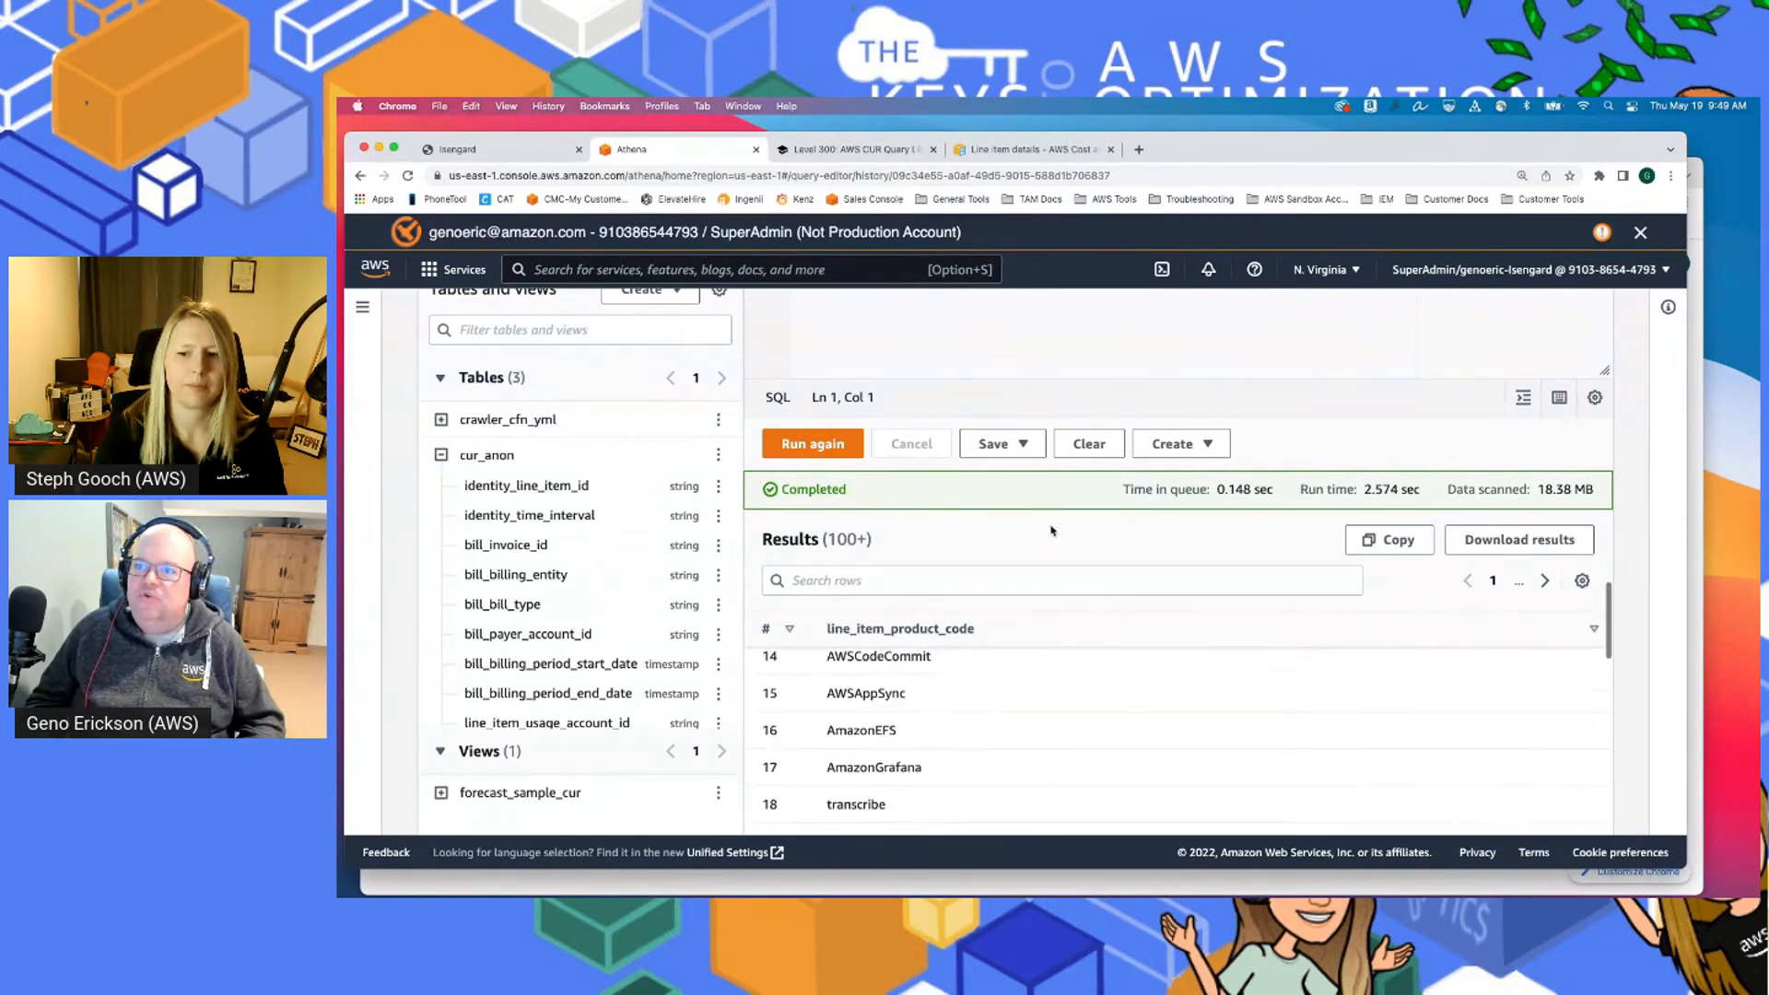
scroll(1051, 530, "up", 10)
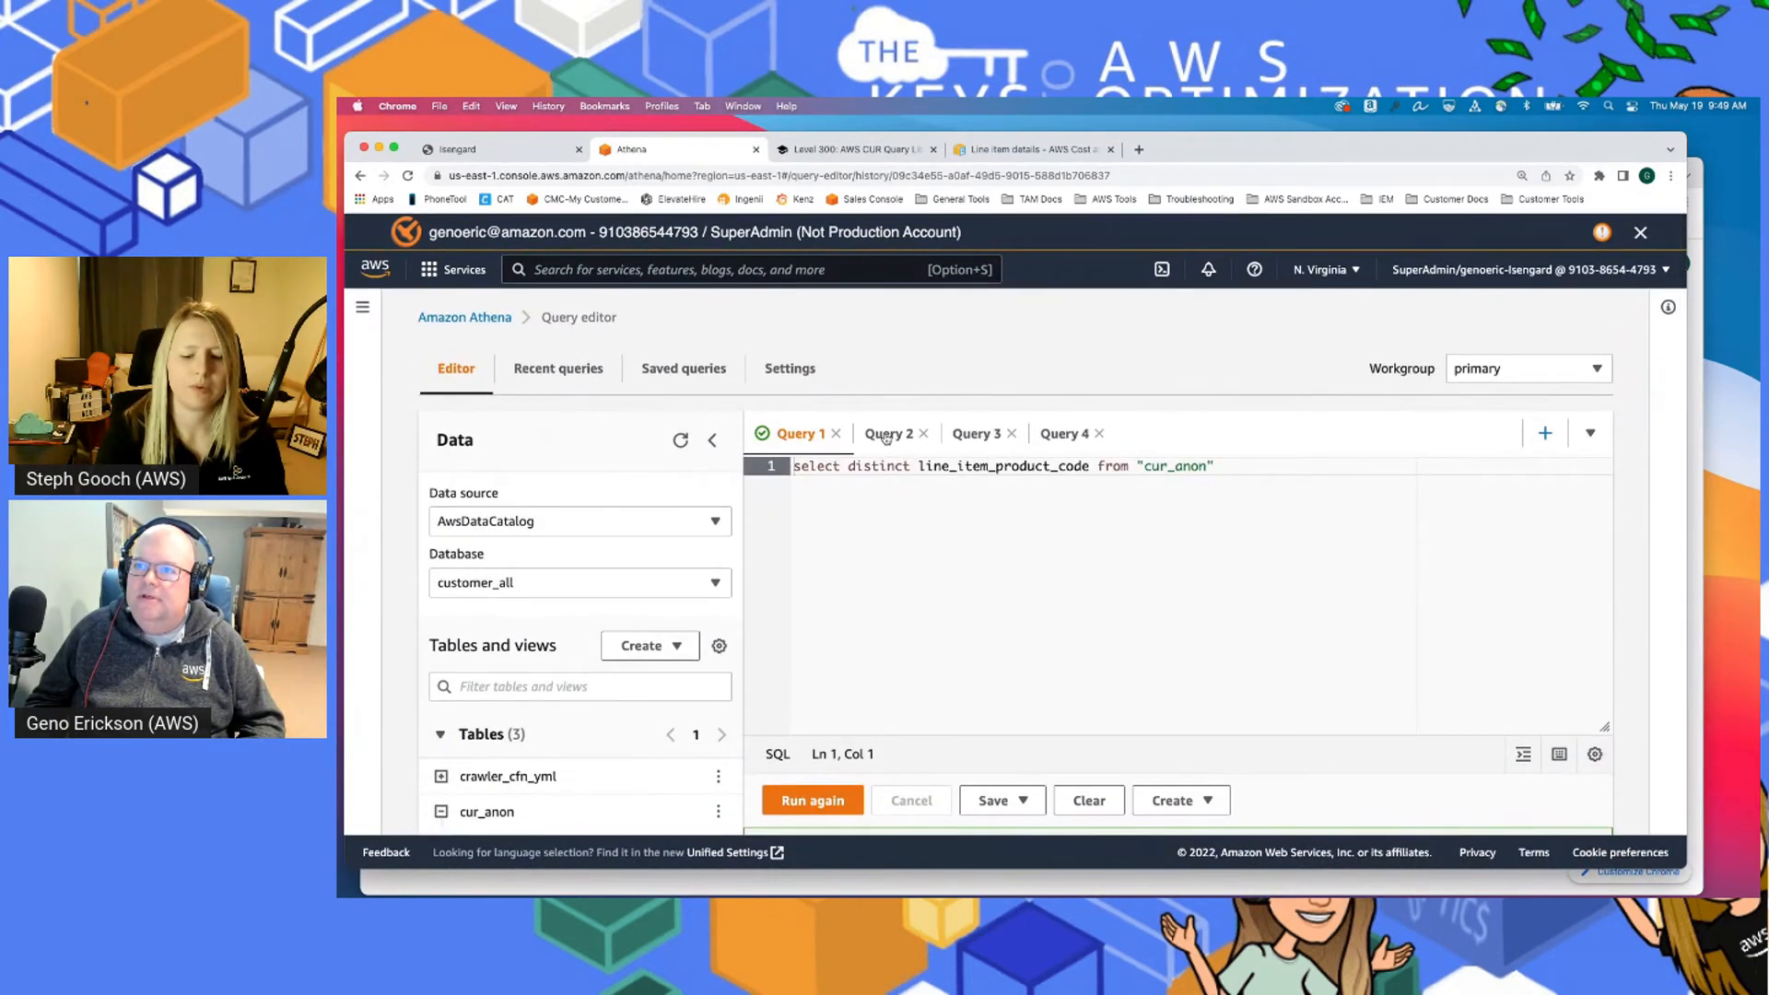
left_click(886, 434)
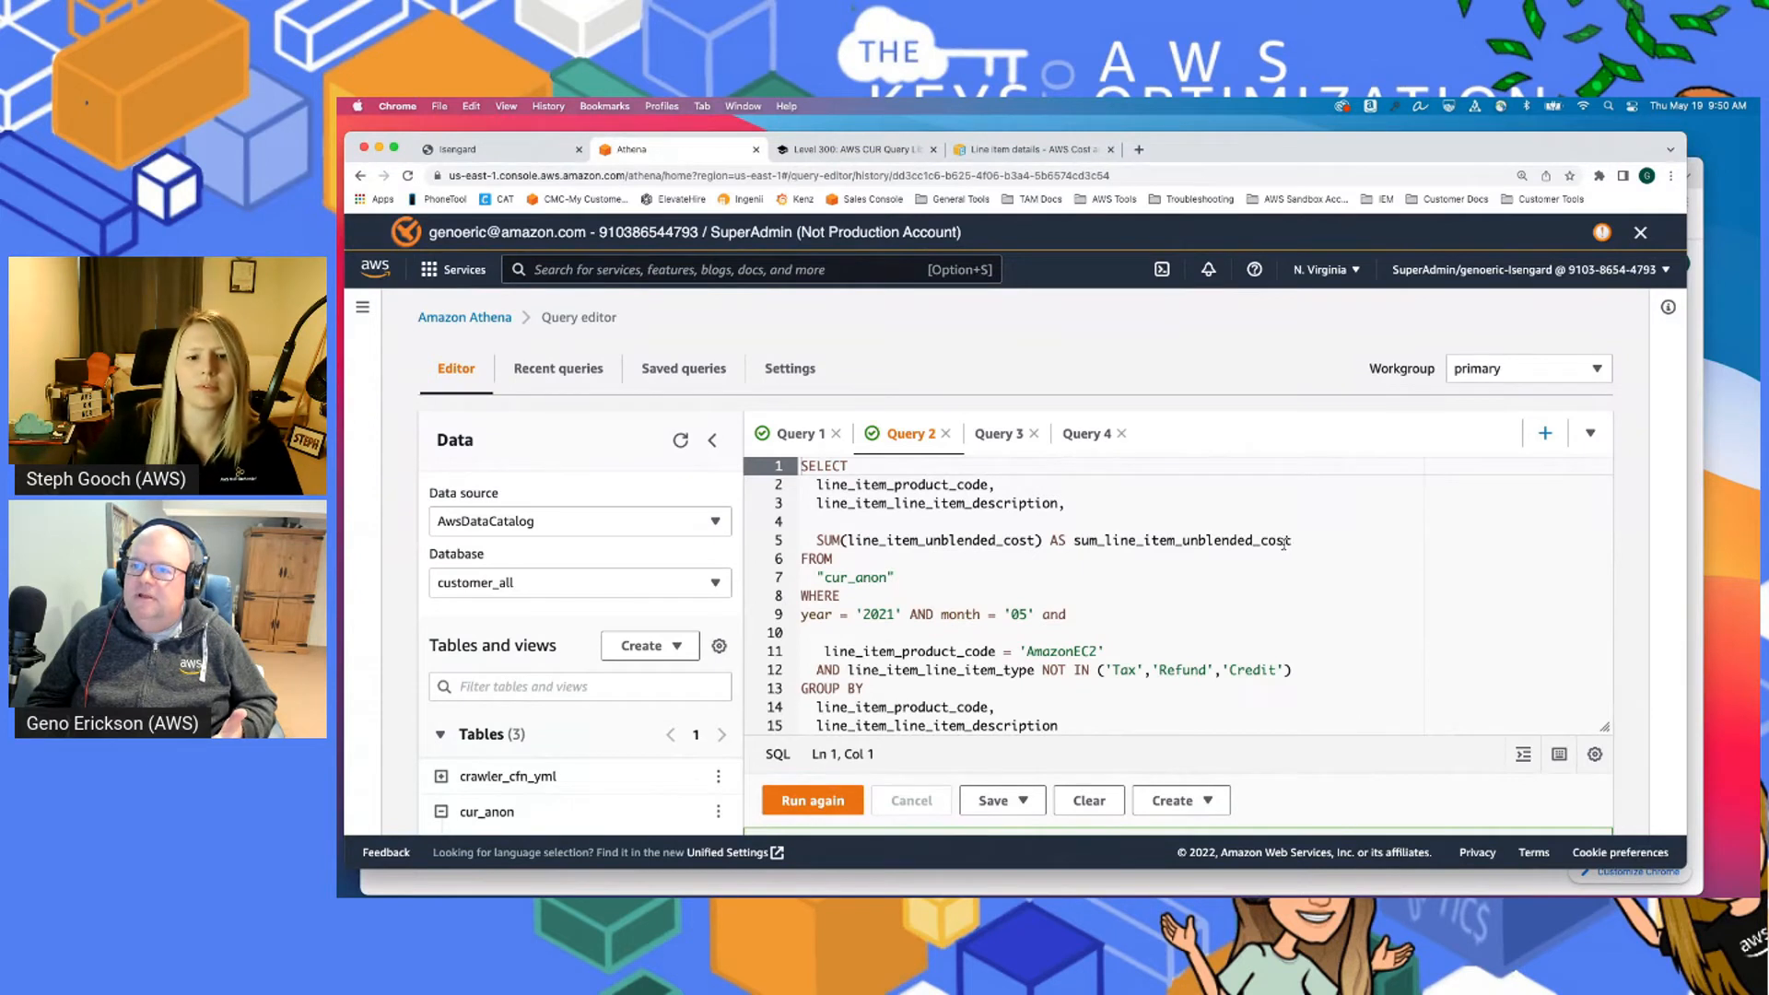
scroll(851, 525, "down", 3)
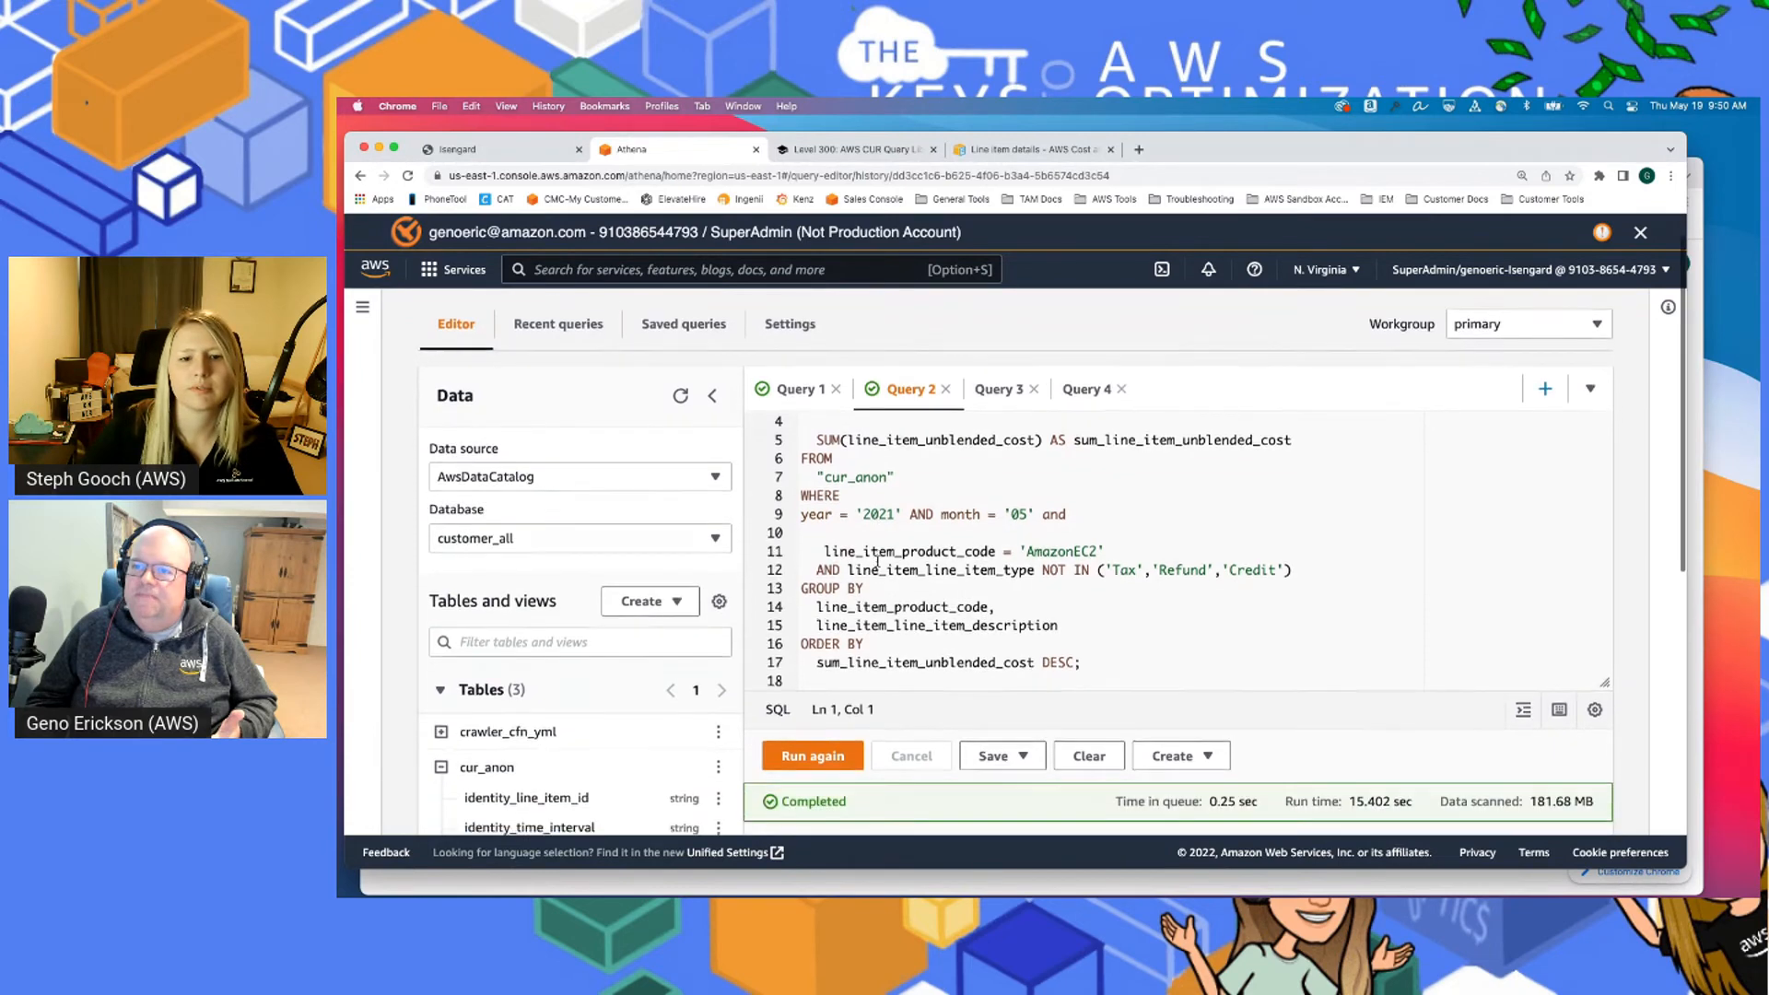
scroll(866, 553, "down", 2)
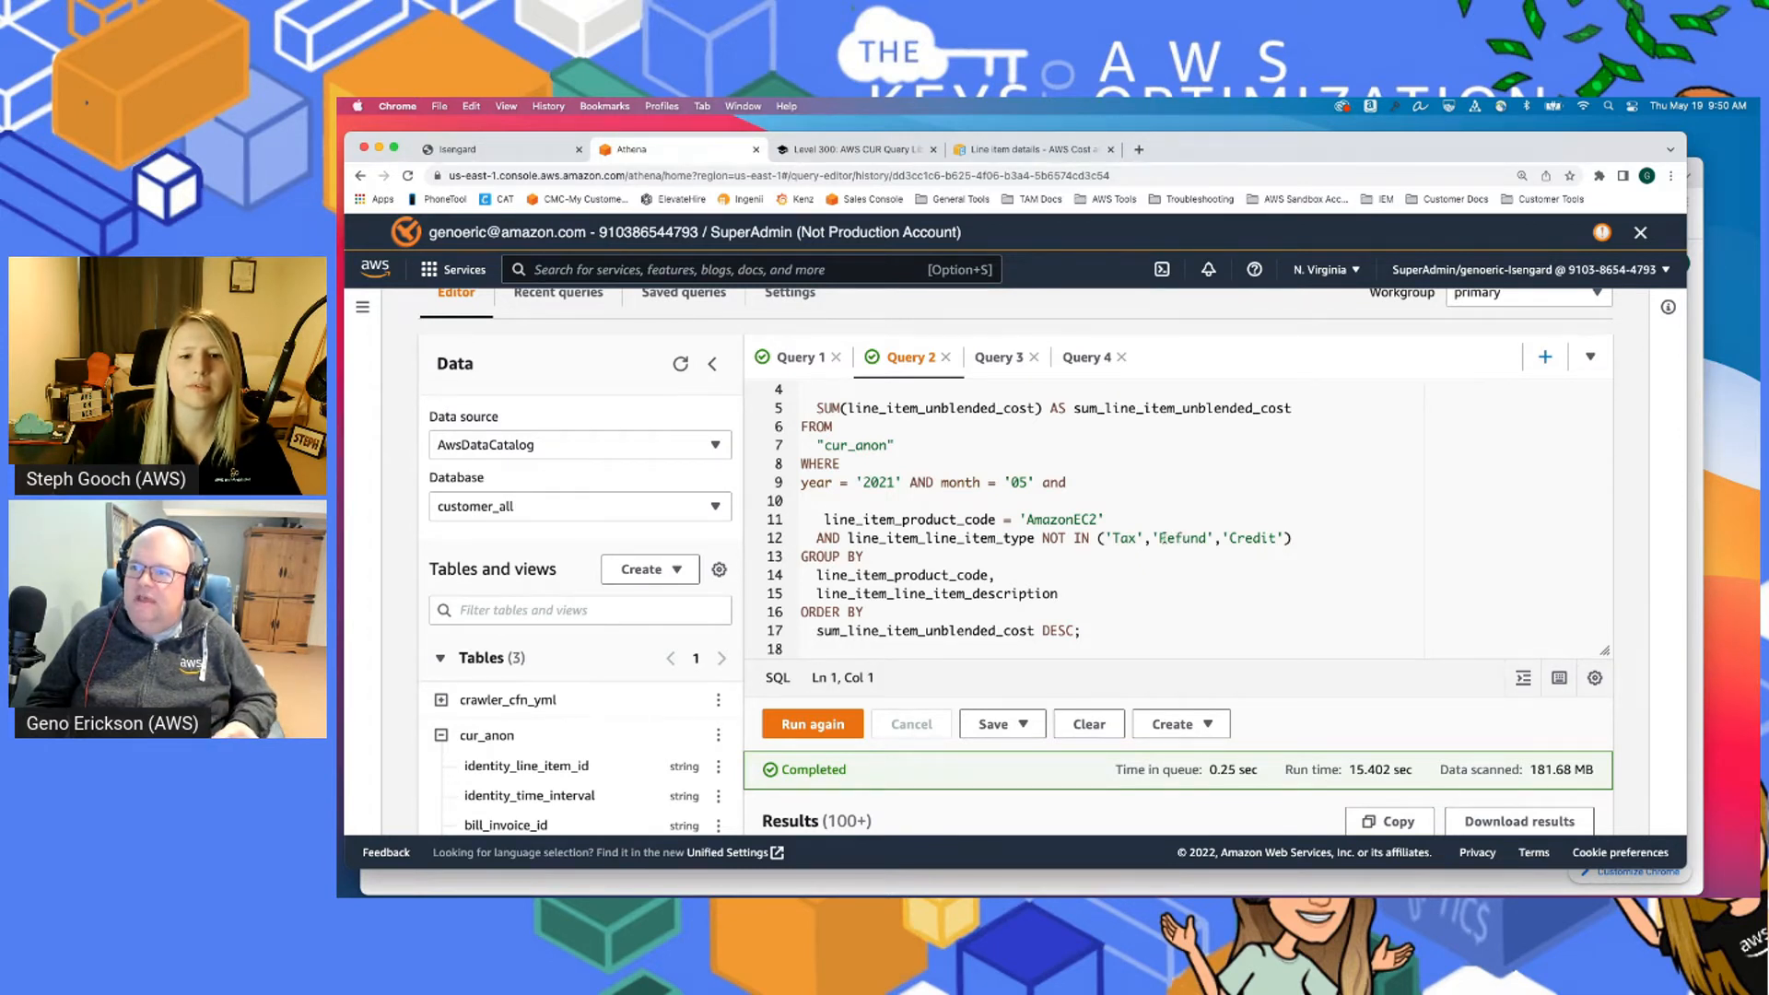
scroll(1161, 537, "down", 1)
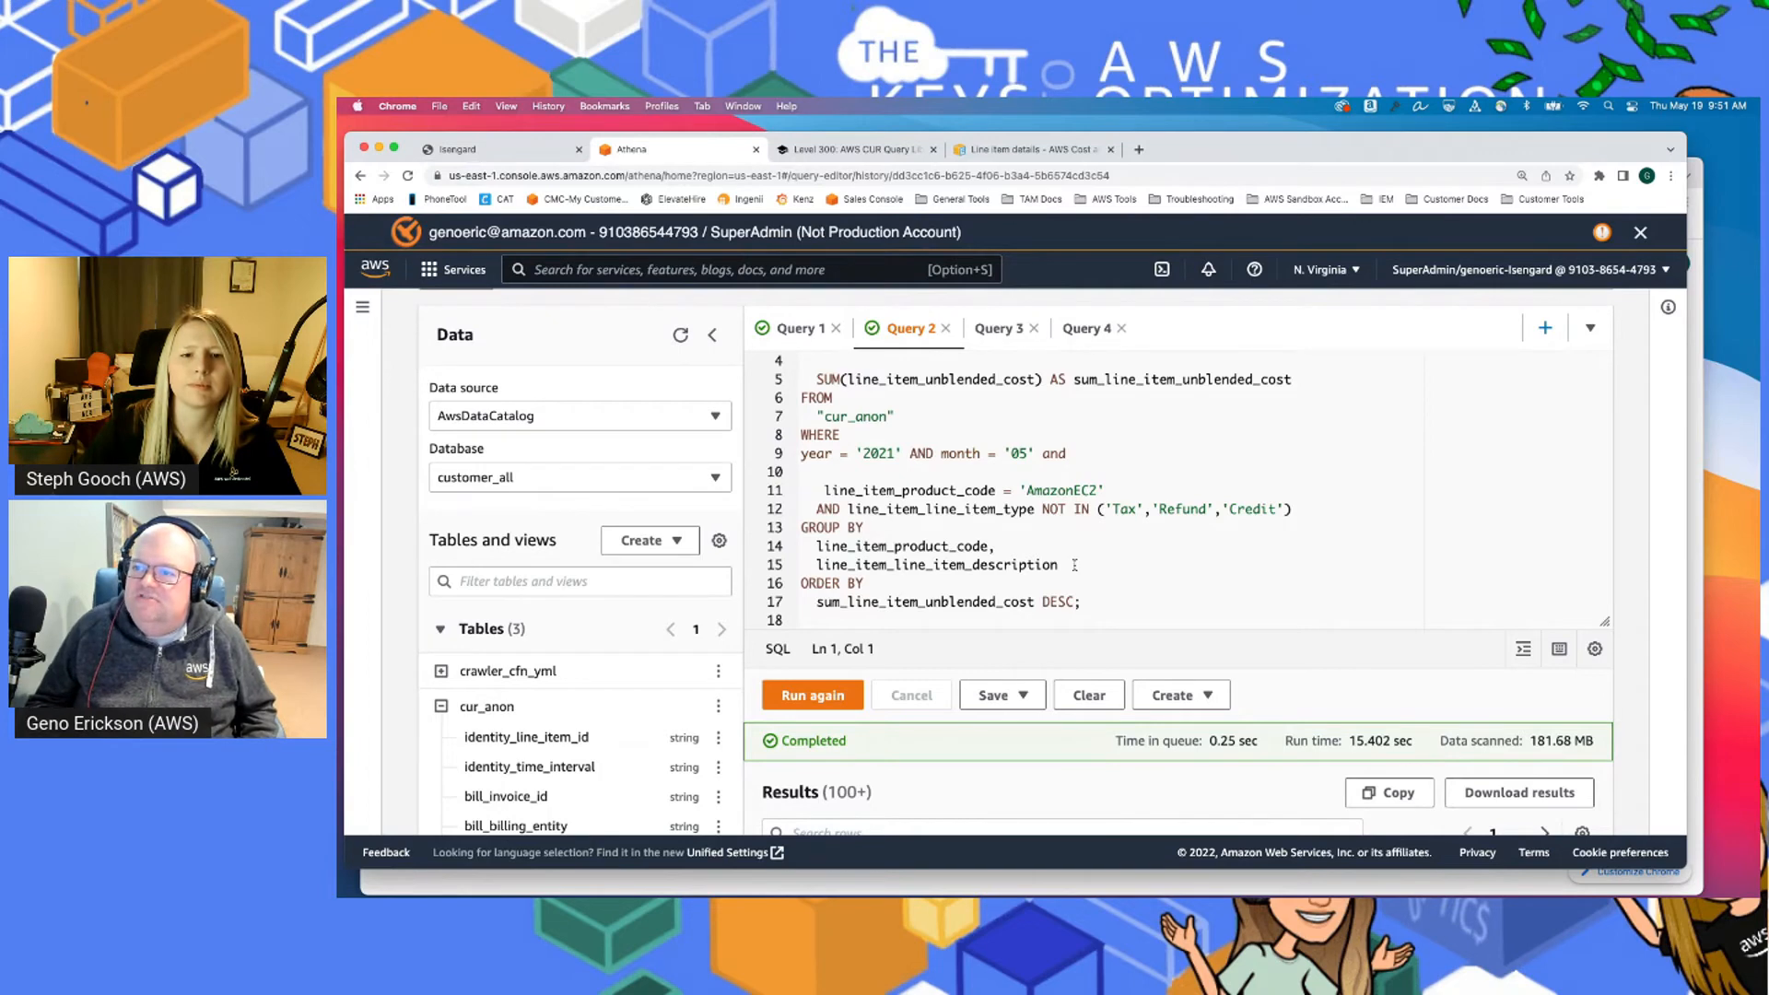
scroll(906, 571, "down", 1)
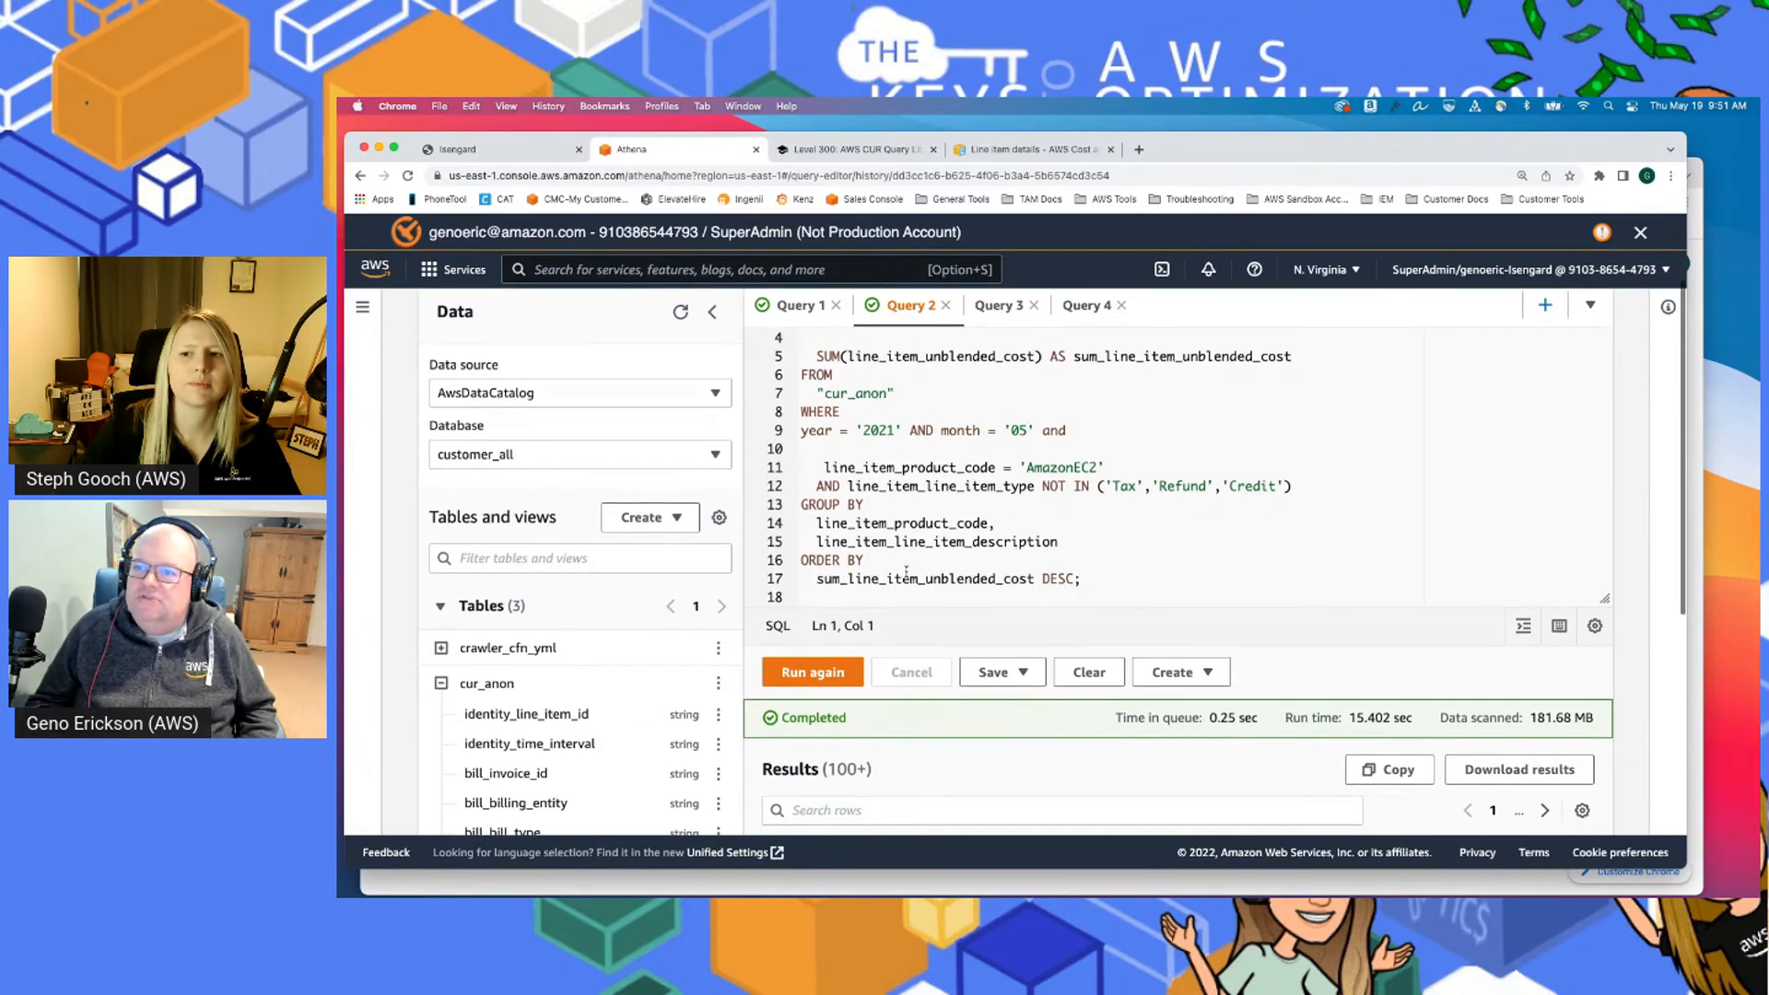
Run Query 2 against "cur_anon" and bring its results into view
left_click(820, 679)
scroll(1323, 561, "down", 2)
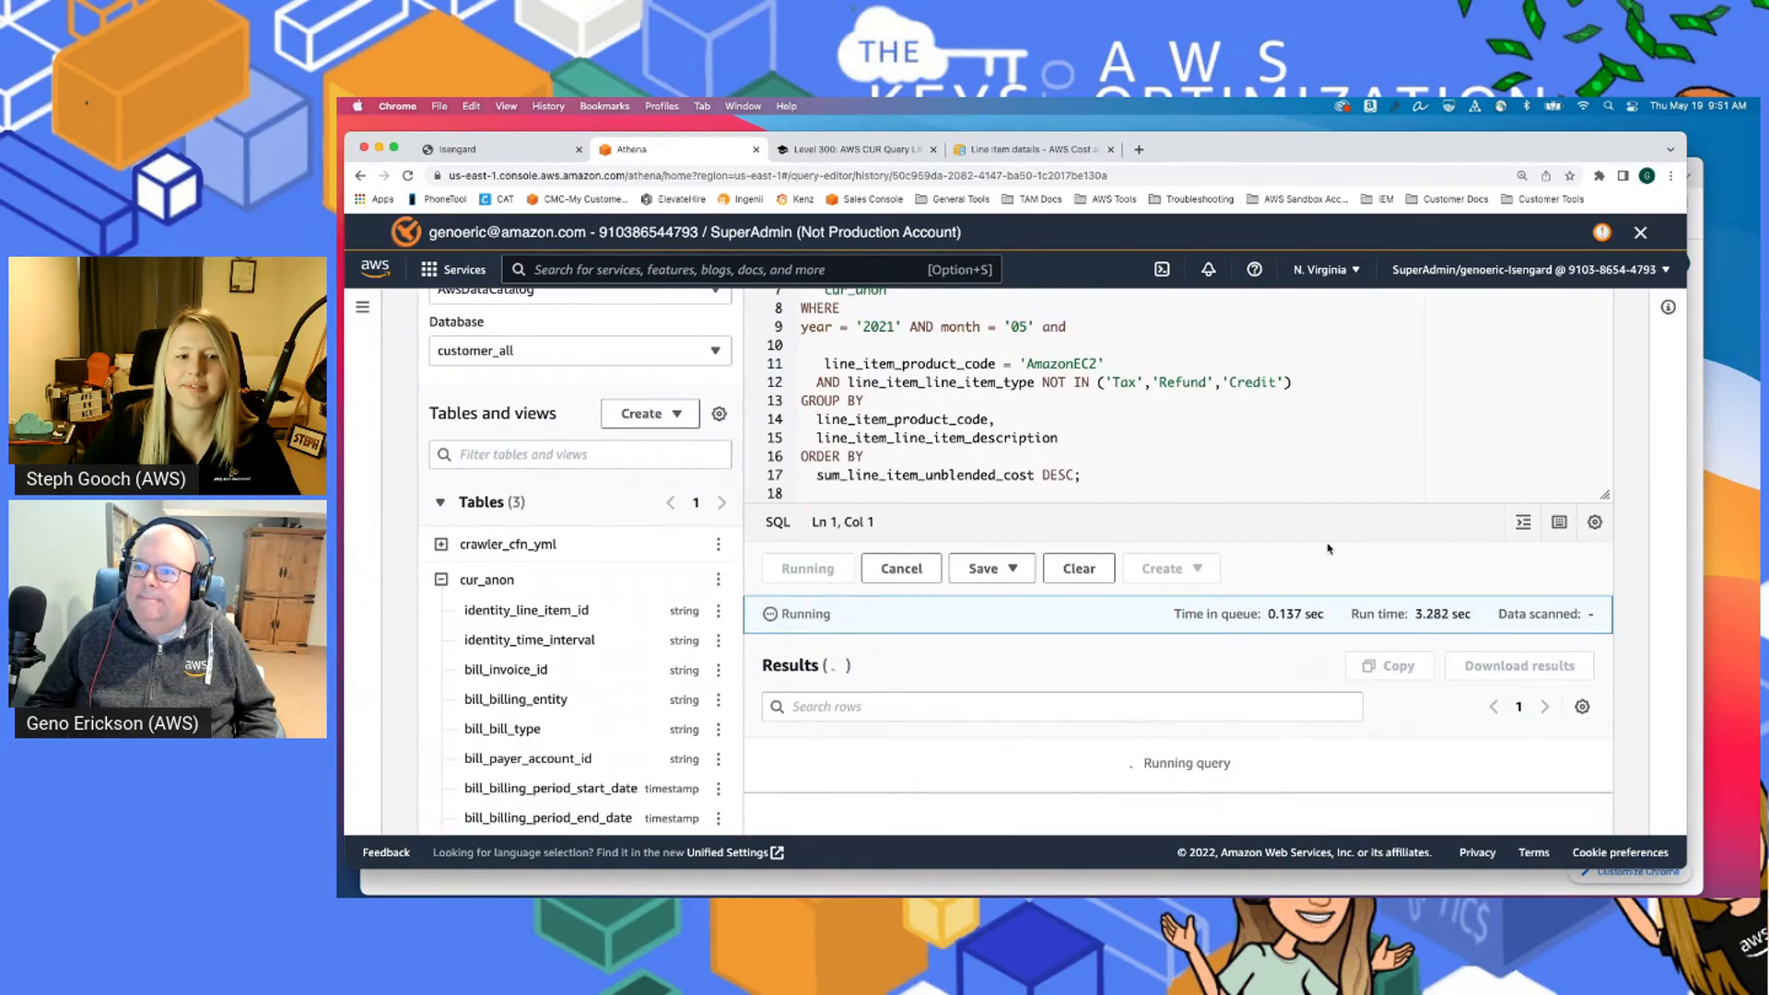
scroll(1328, 549, "down", 1)
scroll(1328, 549, "down", 1)
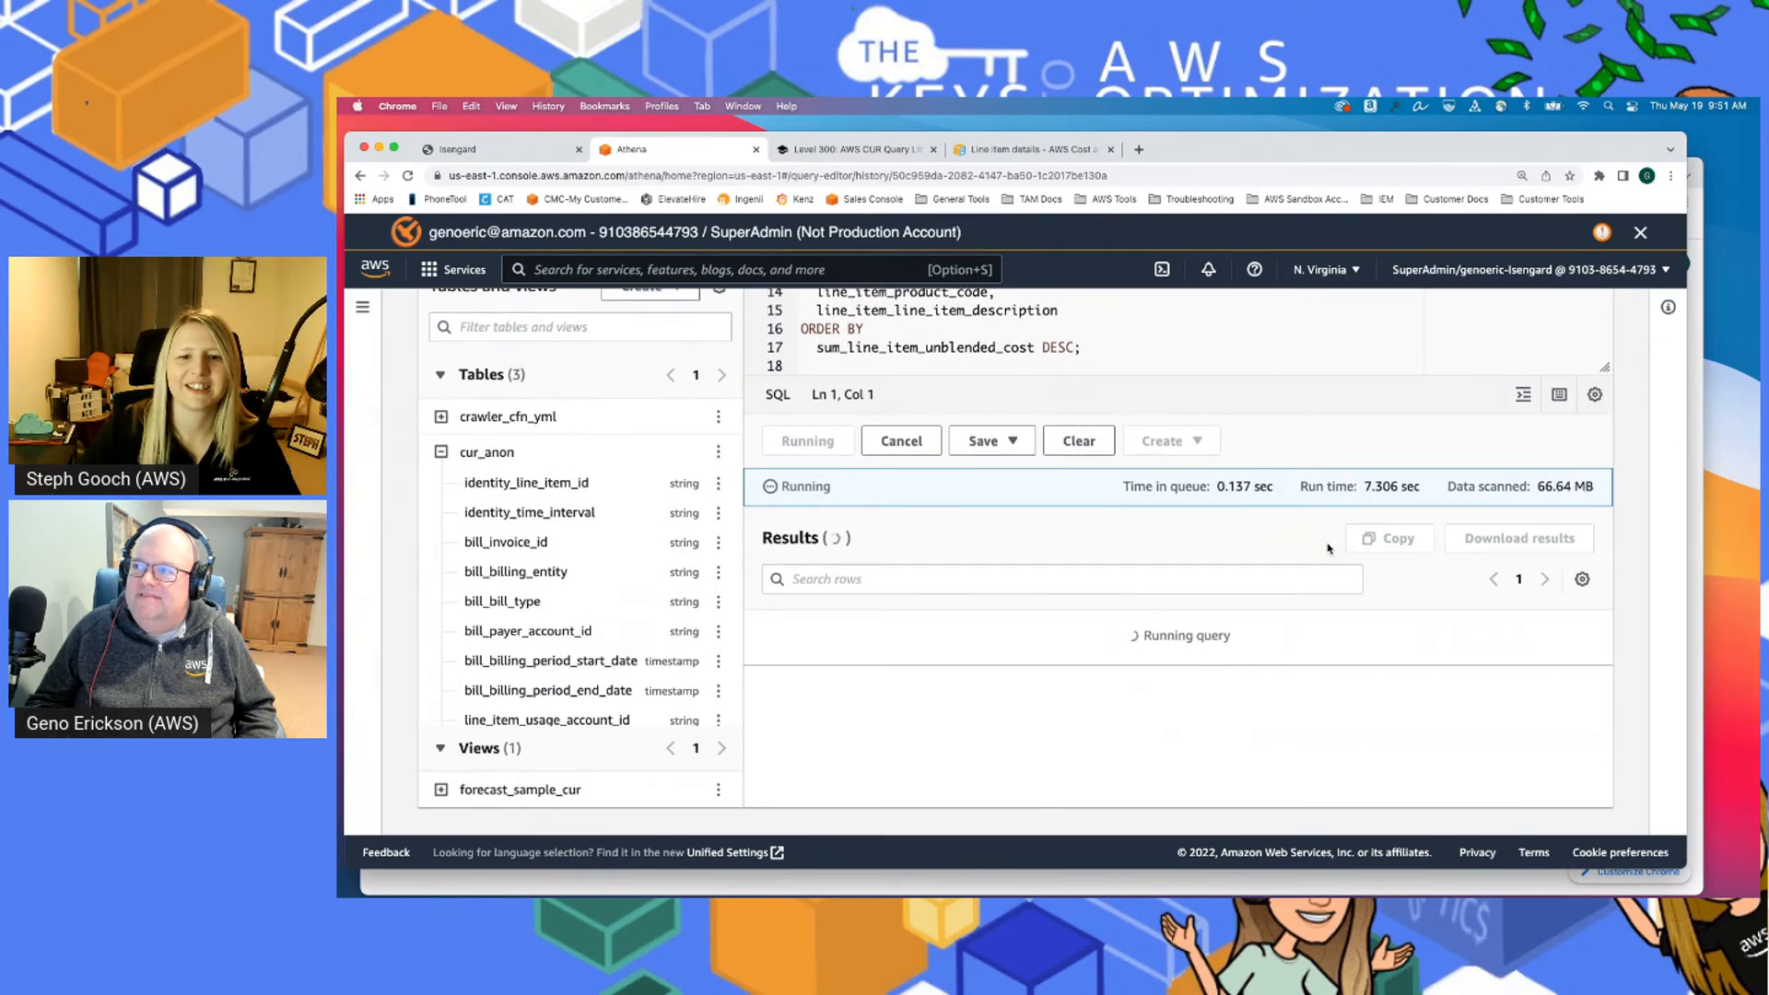
scroll(1403, 590, "down", 1)
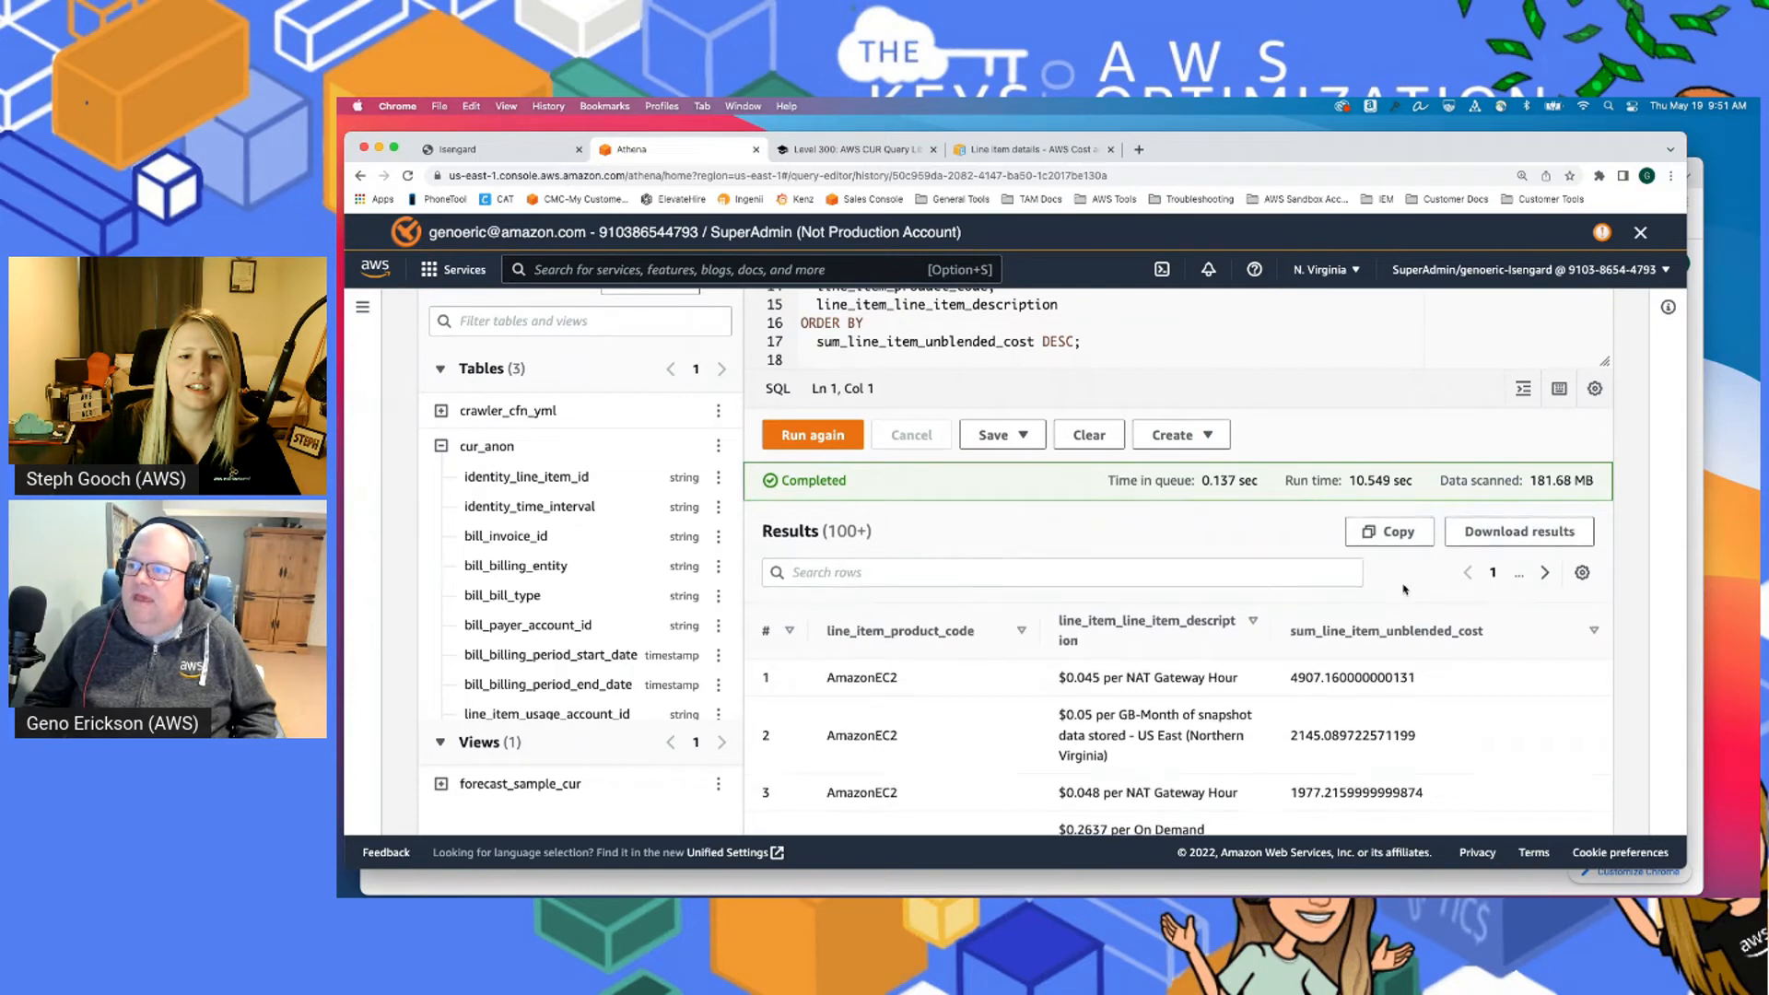
Examine the top rows of the Query 2 results, comparing line item descriptions with their summed unblended costs
scroll(1405, 589, "down", 1)
scroll(1414, 736, "up", 1)
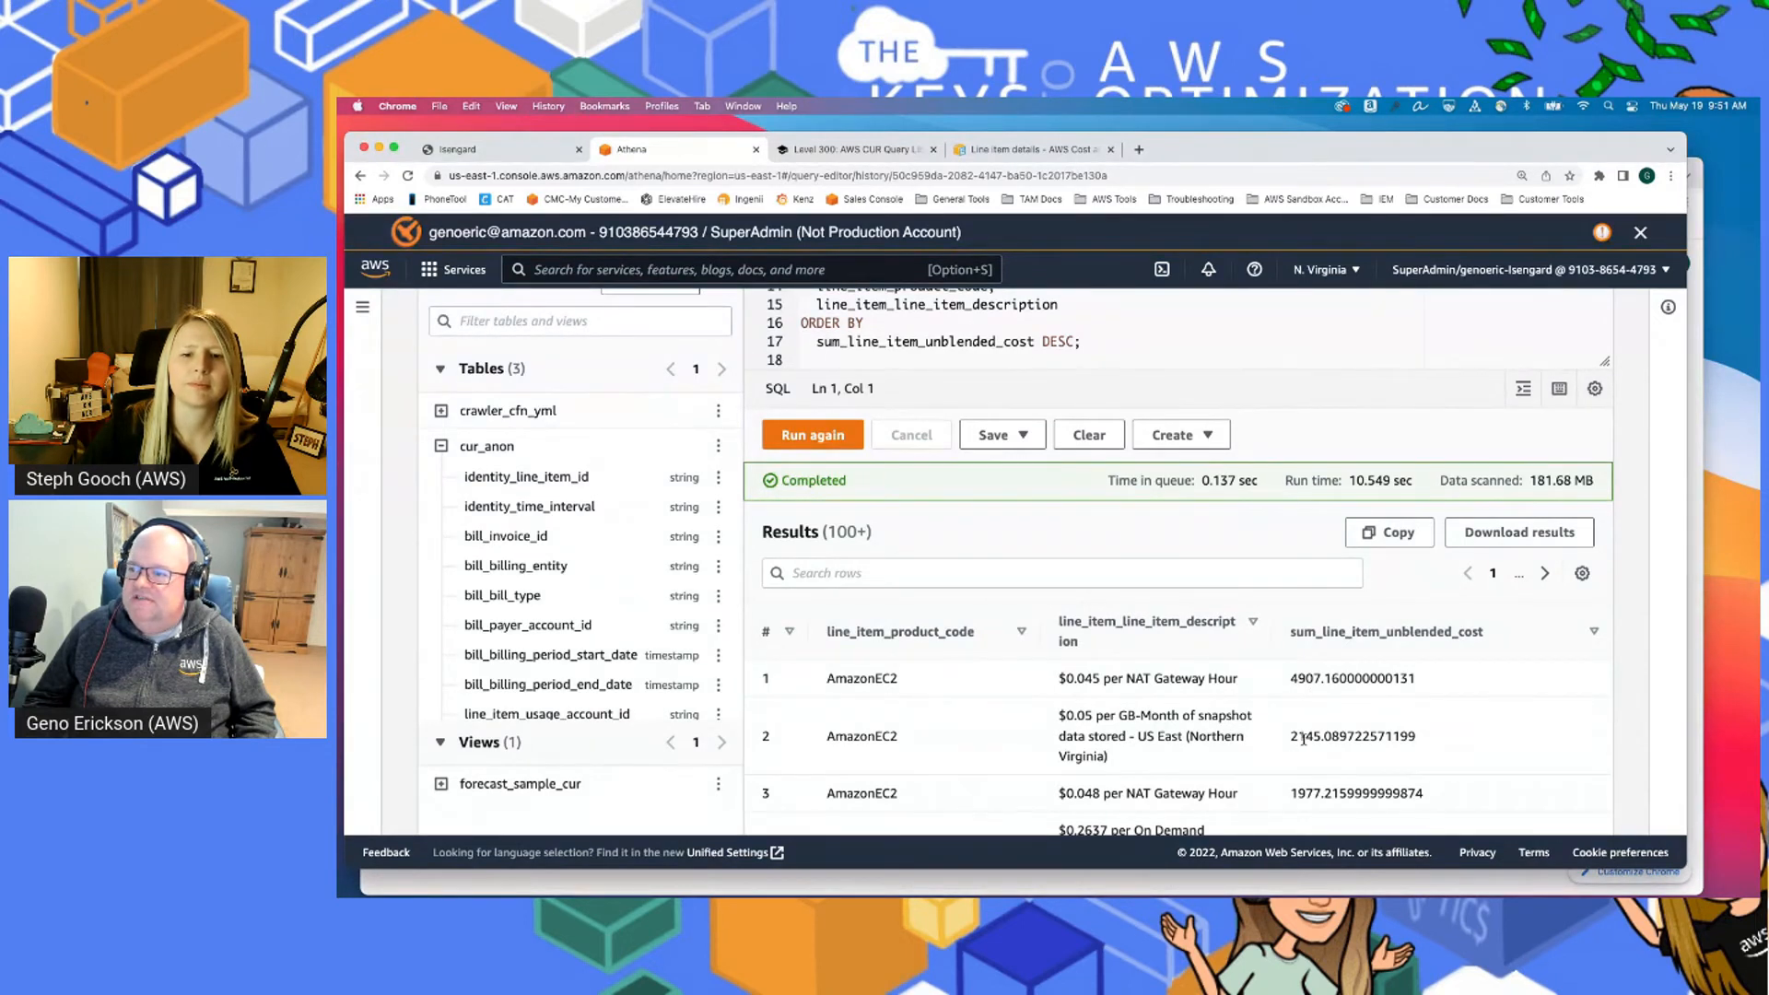
scroll(1345, 742, "down", 2)
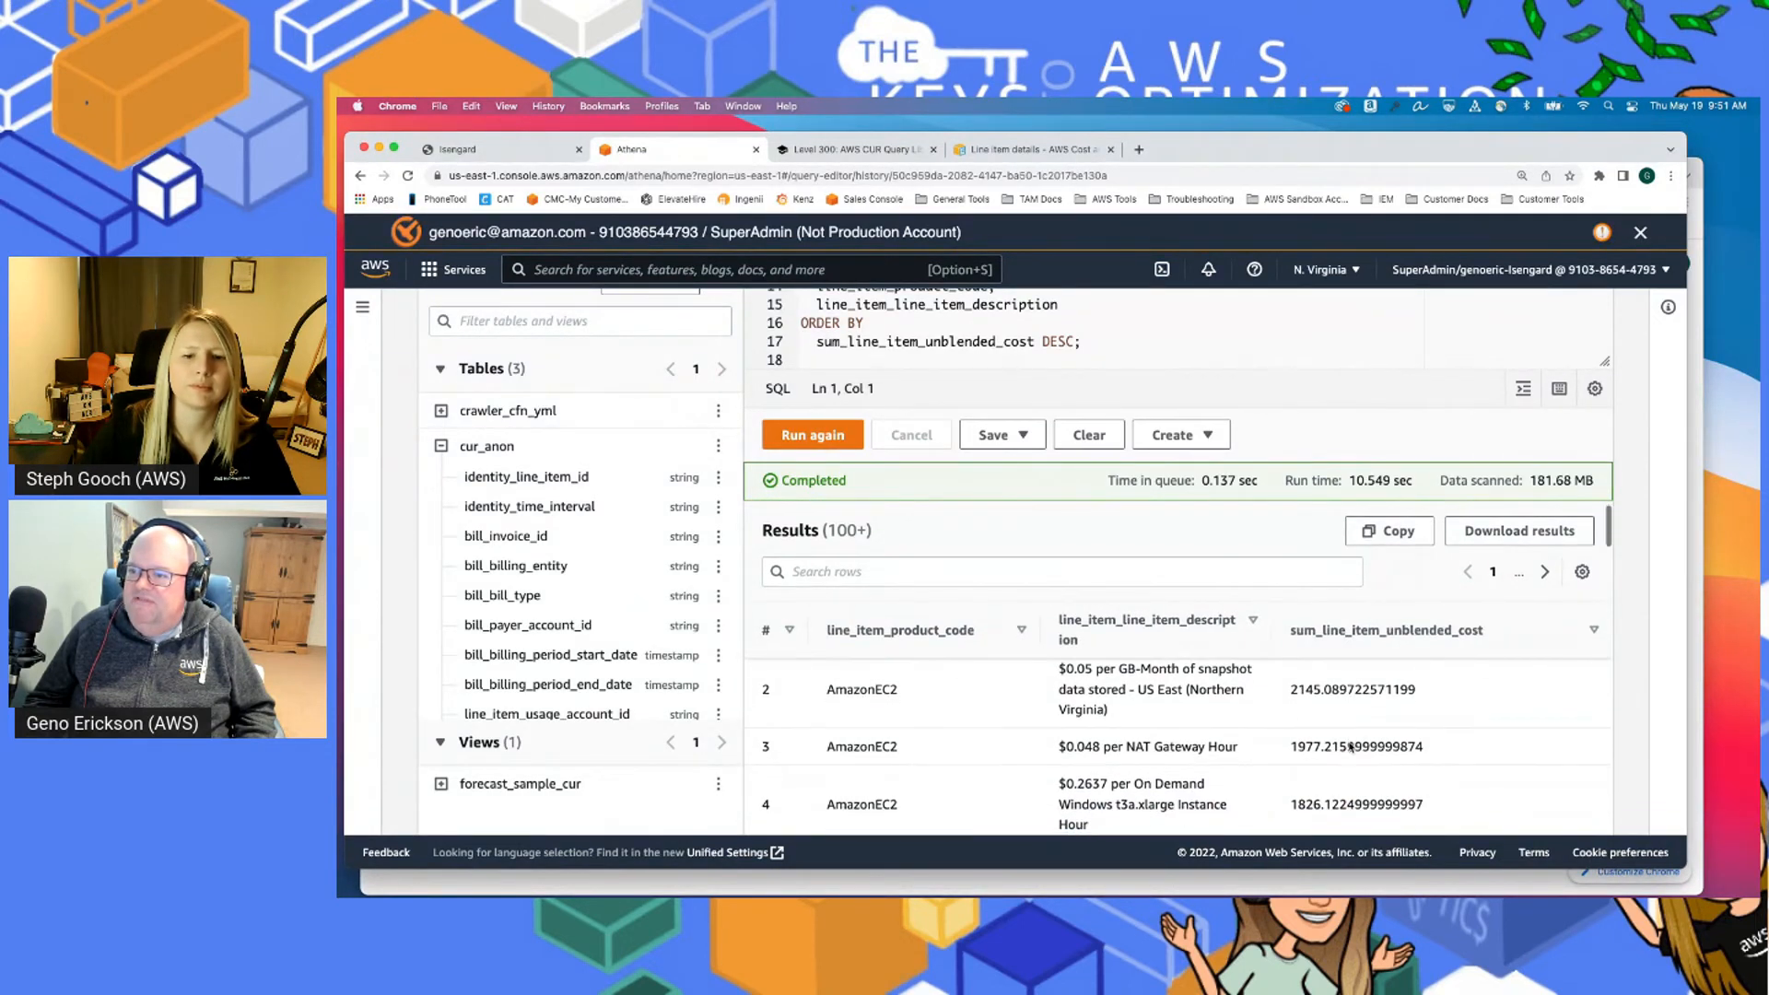
scroll(1282, 763, "down", 1)
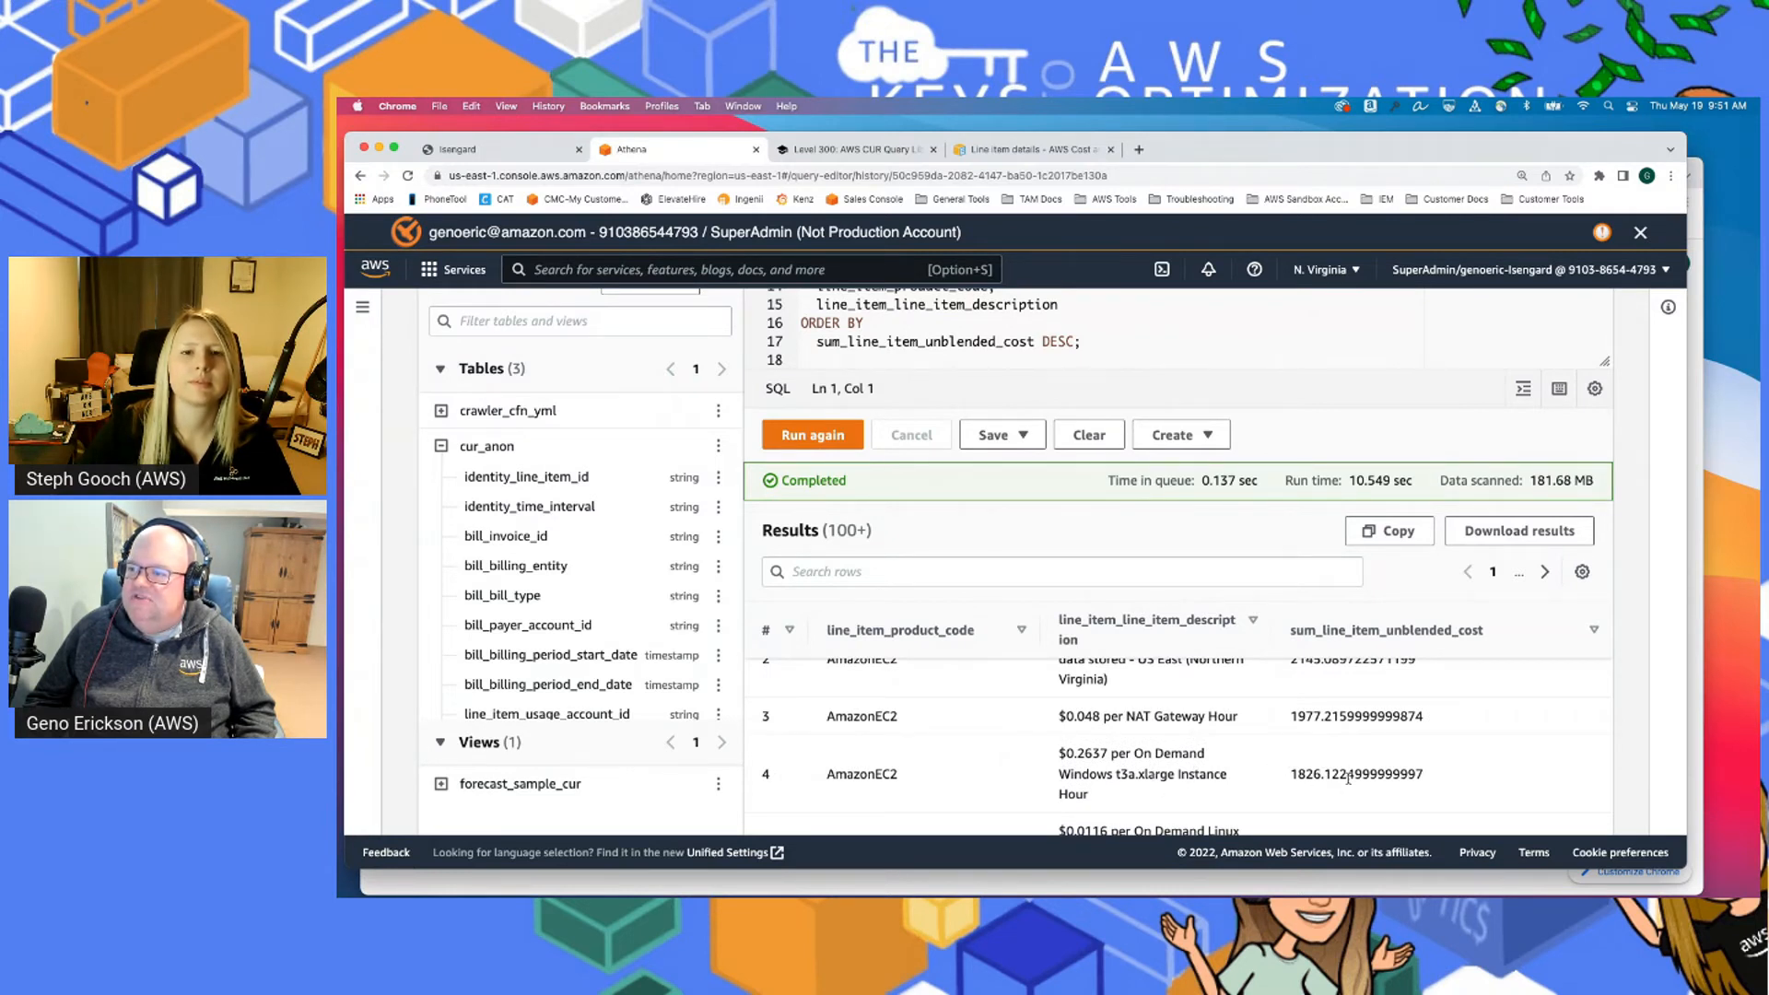
scroll(1355, 774, "up", 3)
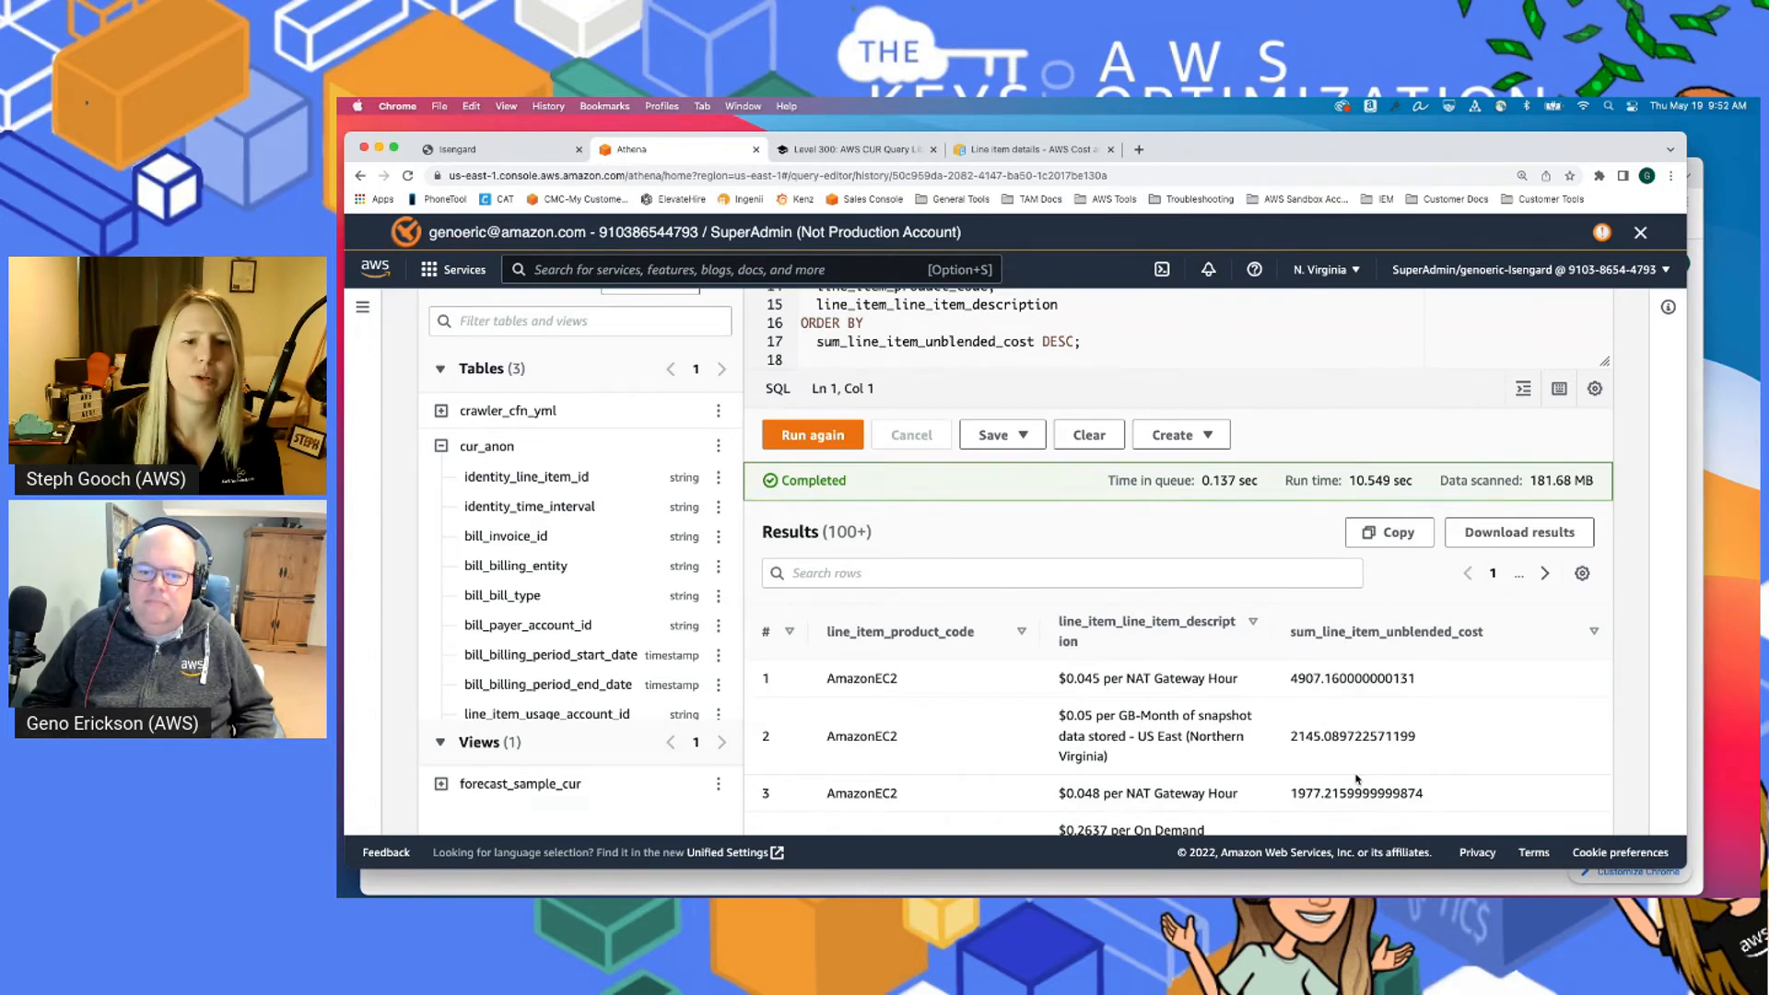
Return to the Query 2 statement and review its selected columns, filters and grouping
scroll(1296, 555, "up", 3)
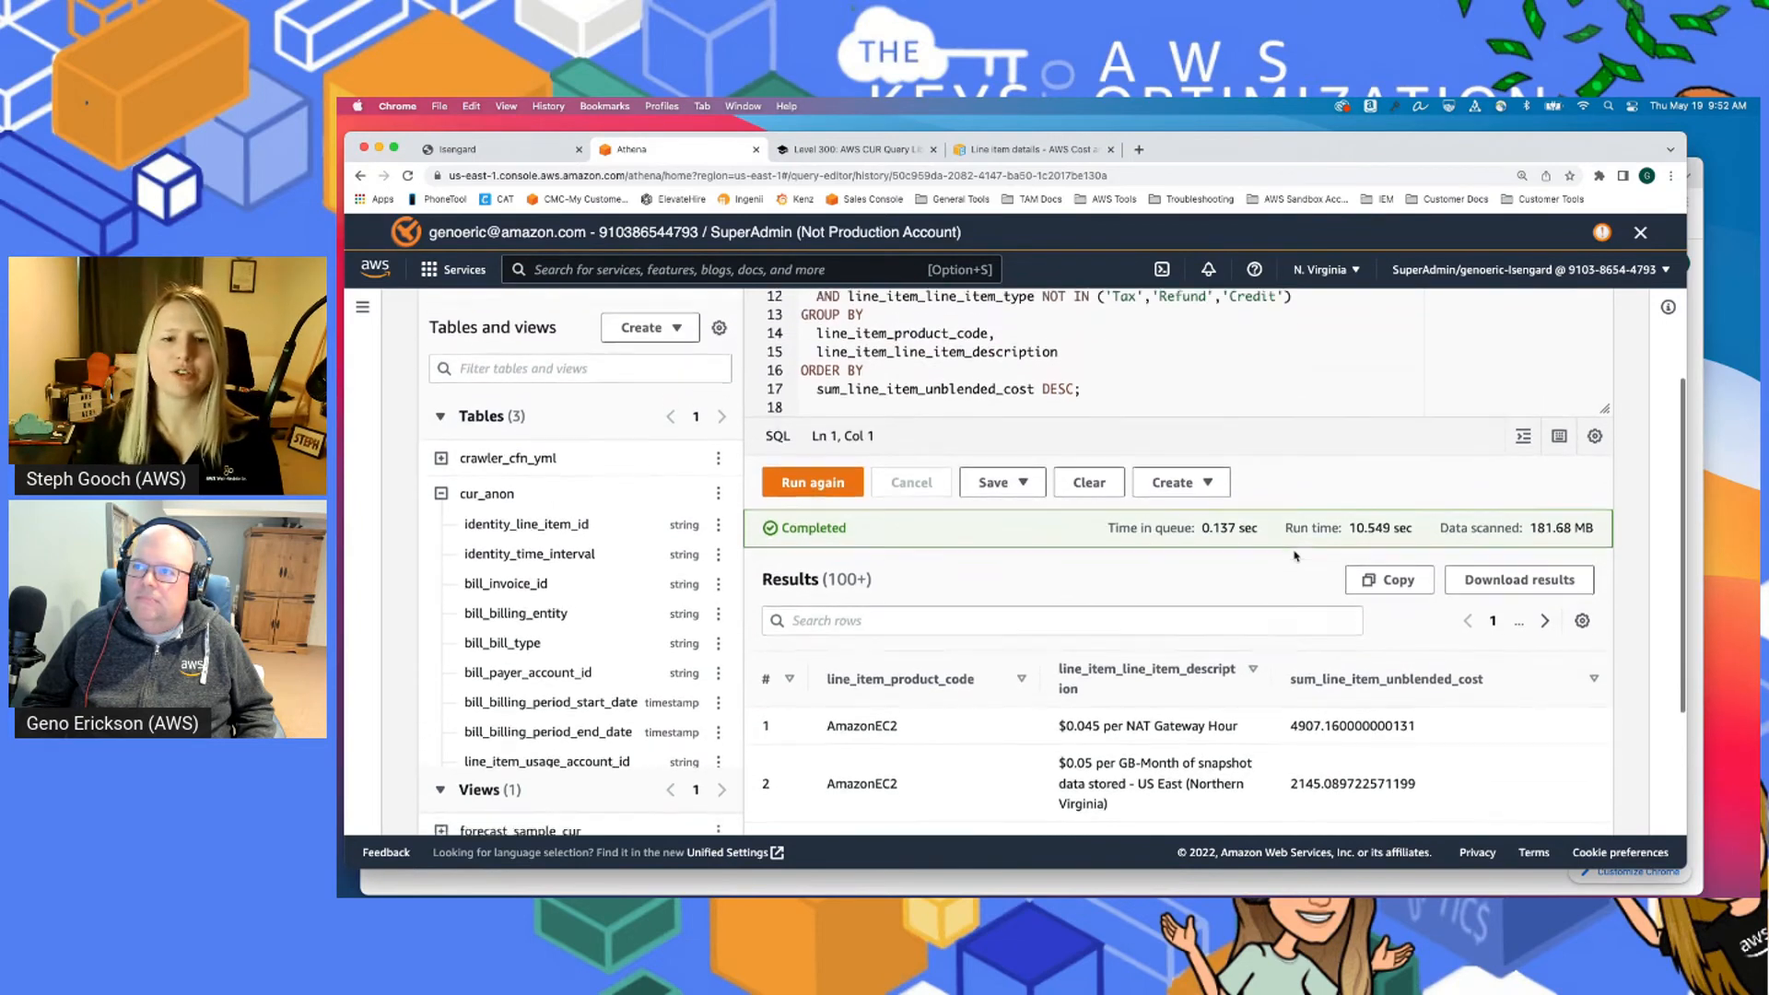
scroll(1318, 543, "up", 5)
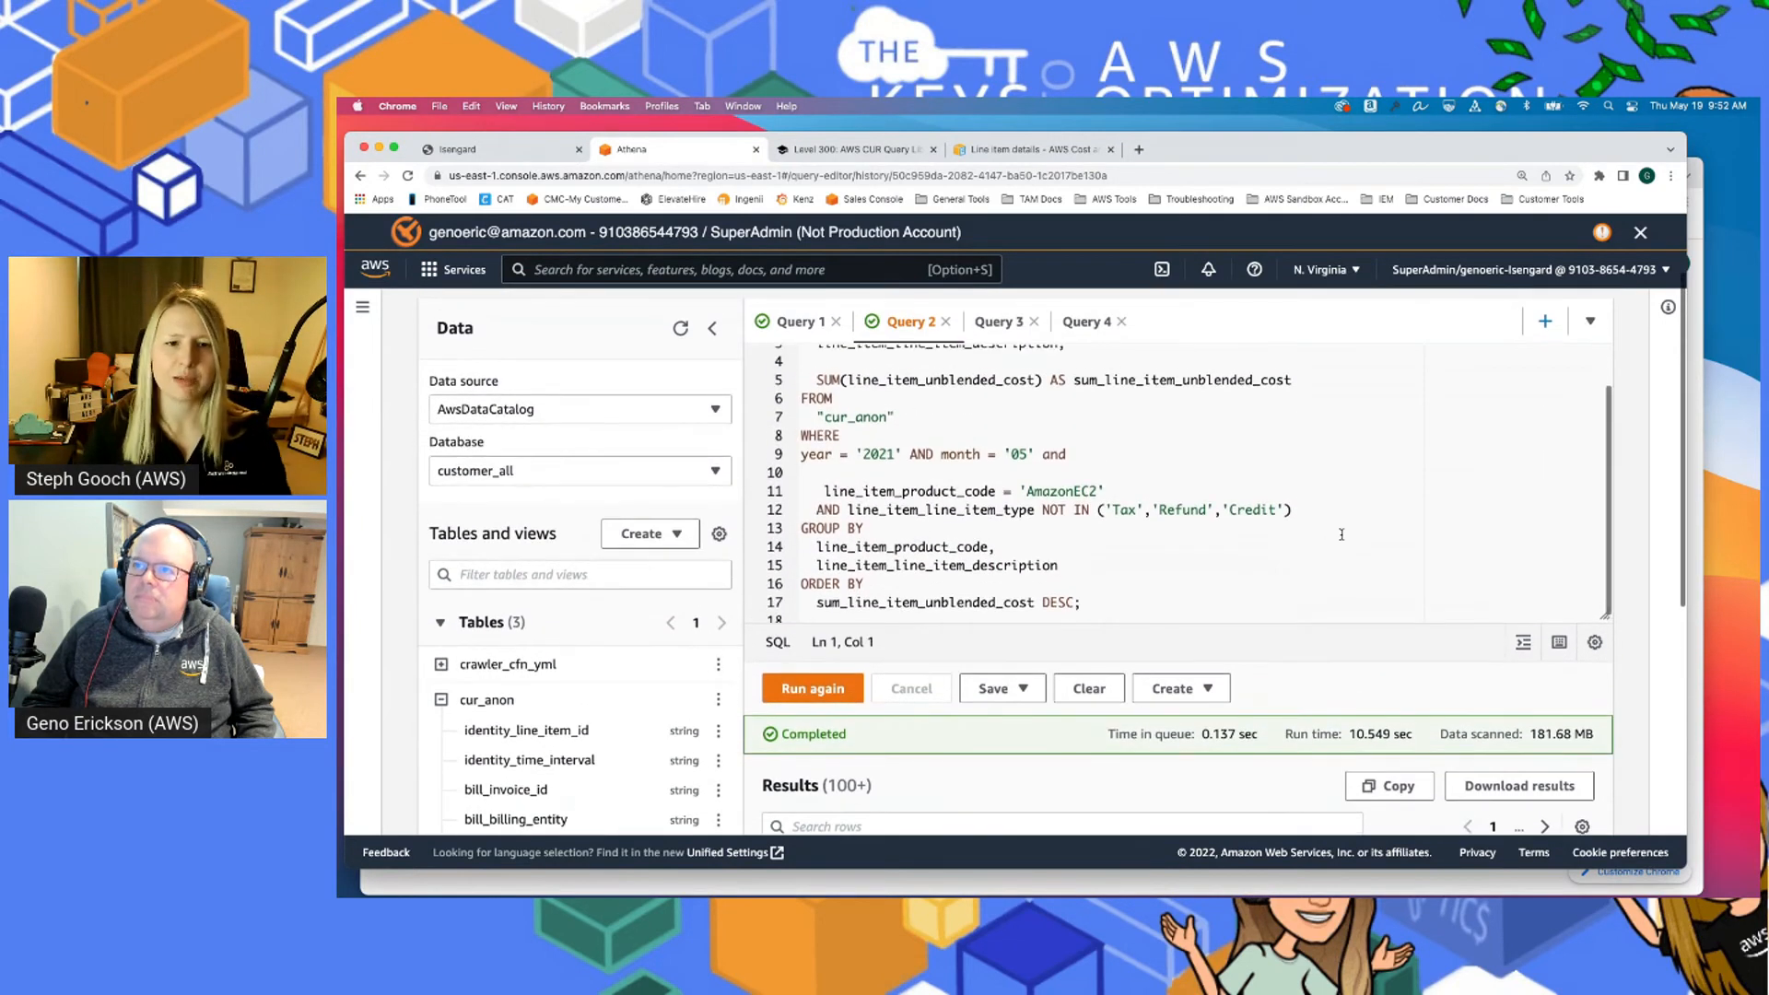
scroll(1342, 534, "up", 2)
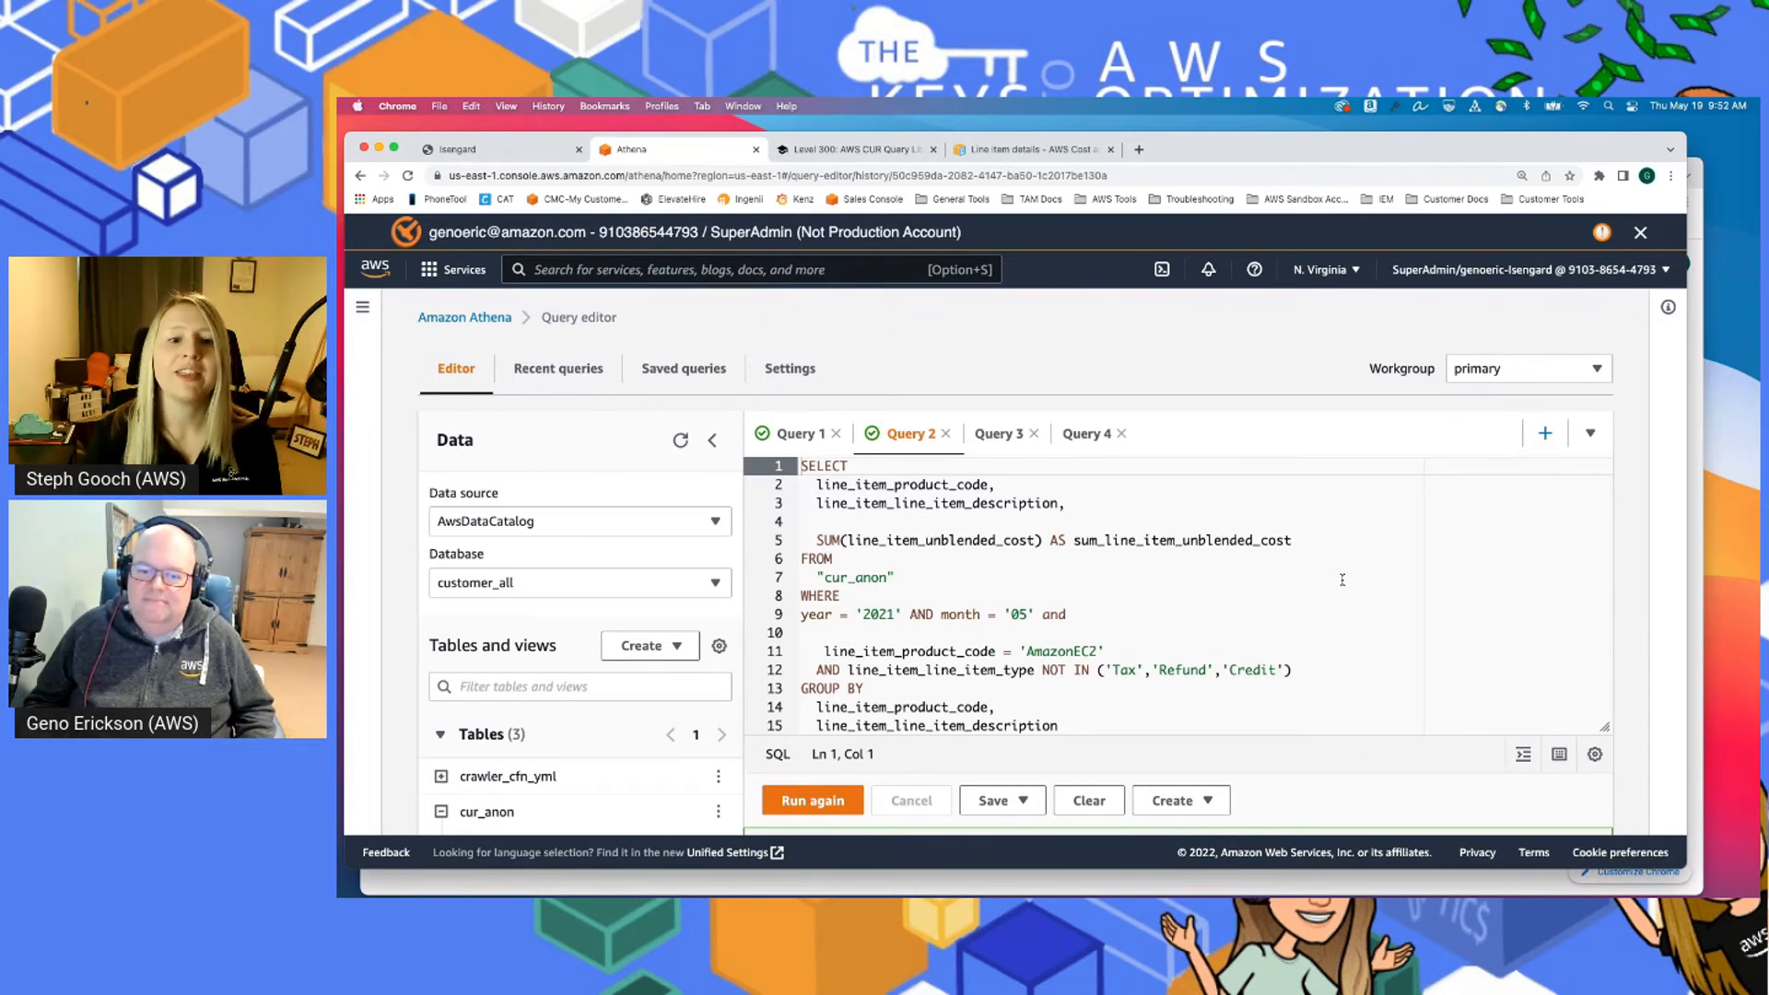
scroll(1342, 579, "down", 1)
scroll(1343, 580, "up", 1)
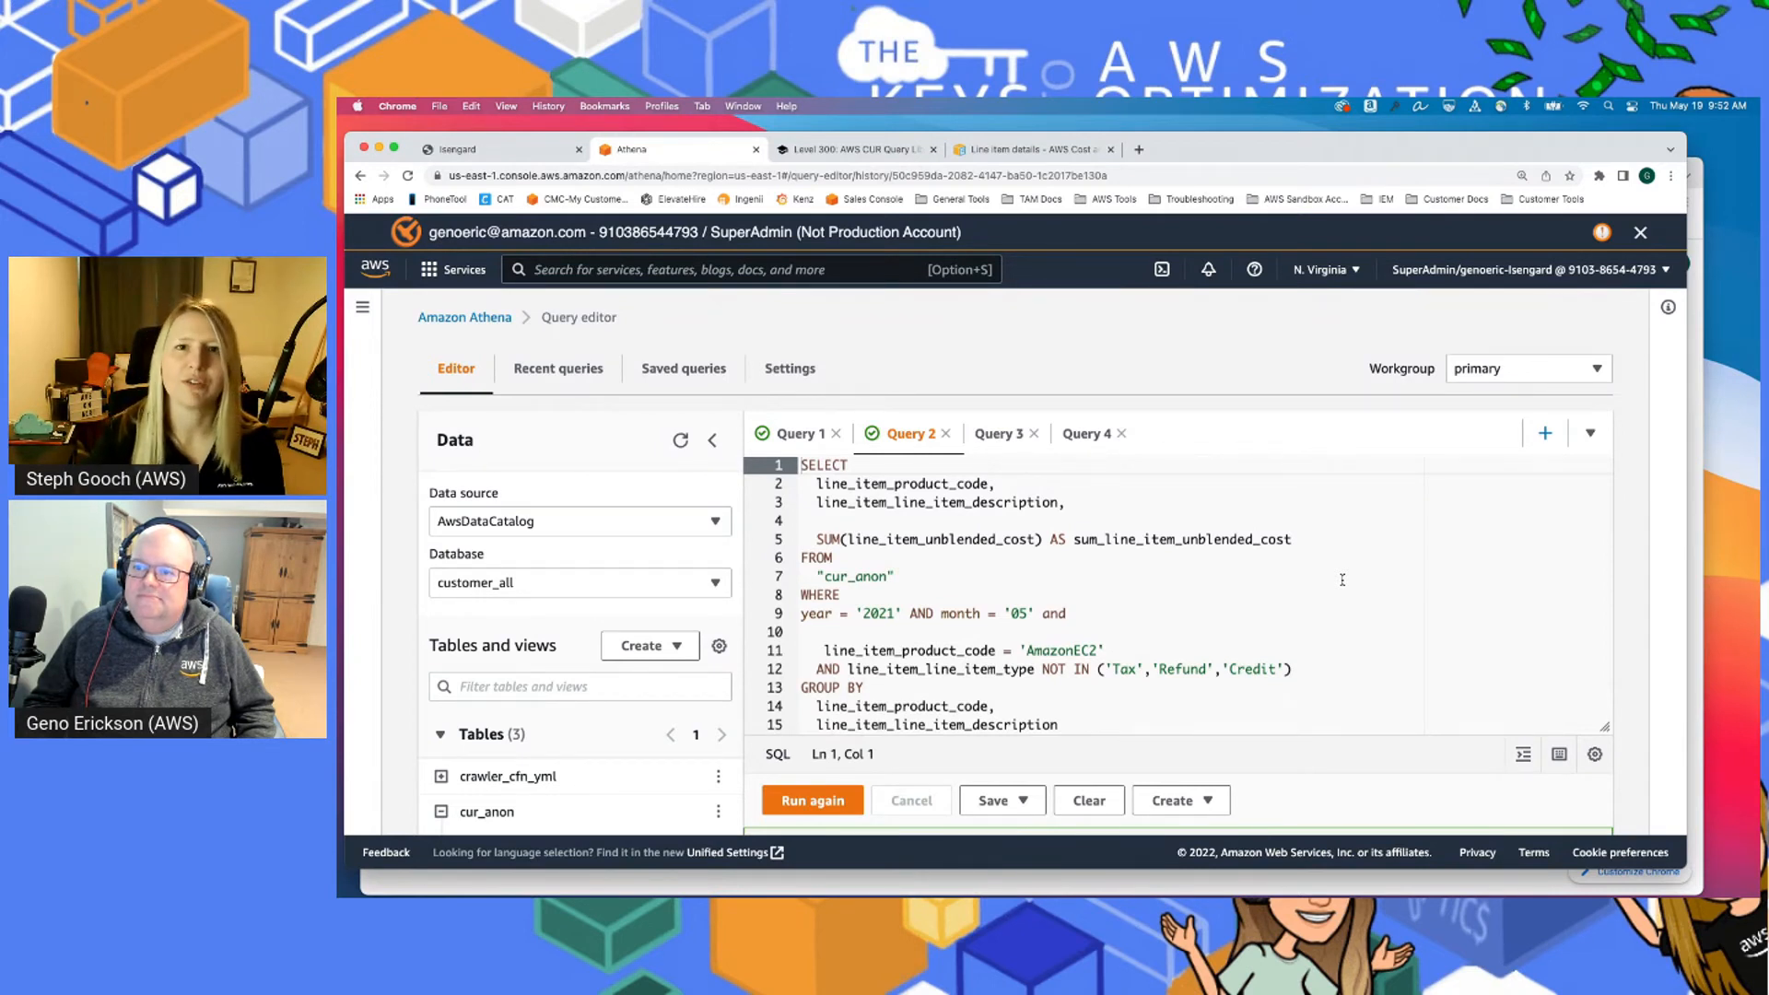
scroll(1343, 579, "down", 1)
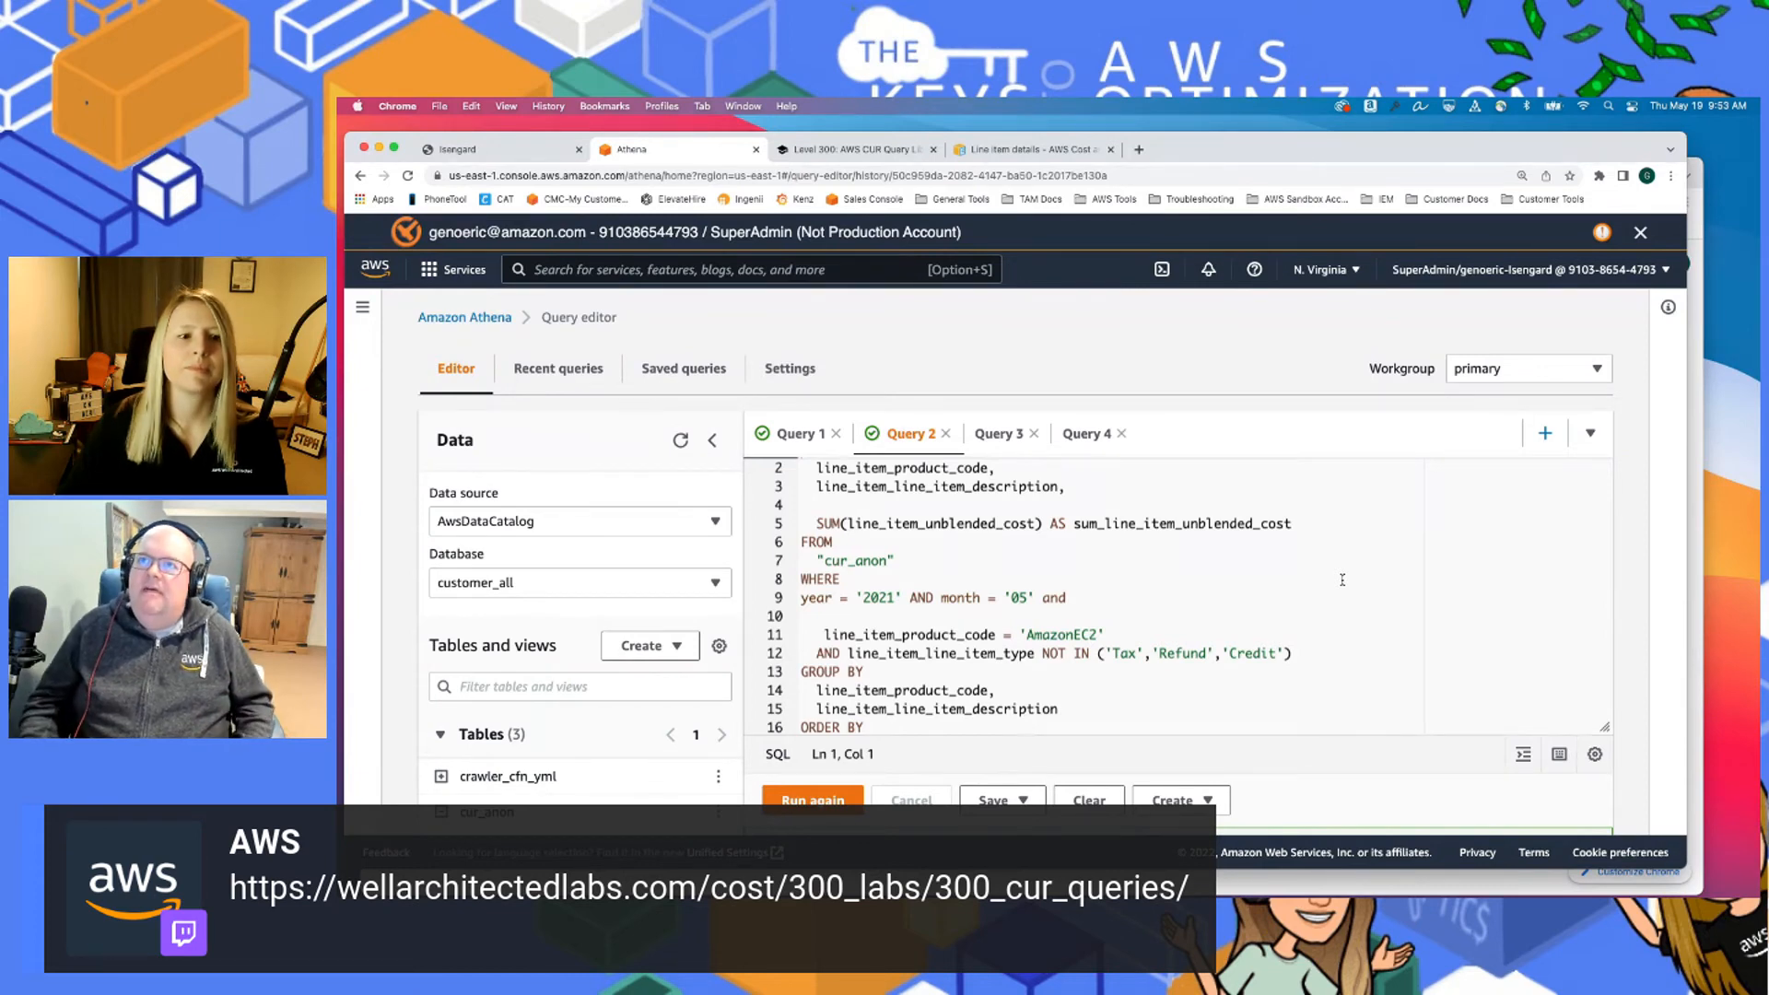
Switch to the AWS CUR Query Library on Well-Architected Labs and open its Compute queries page
left_click(878, 152)
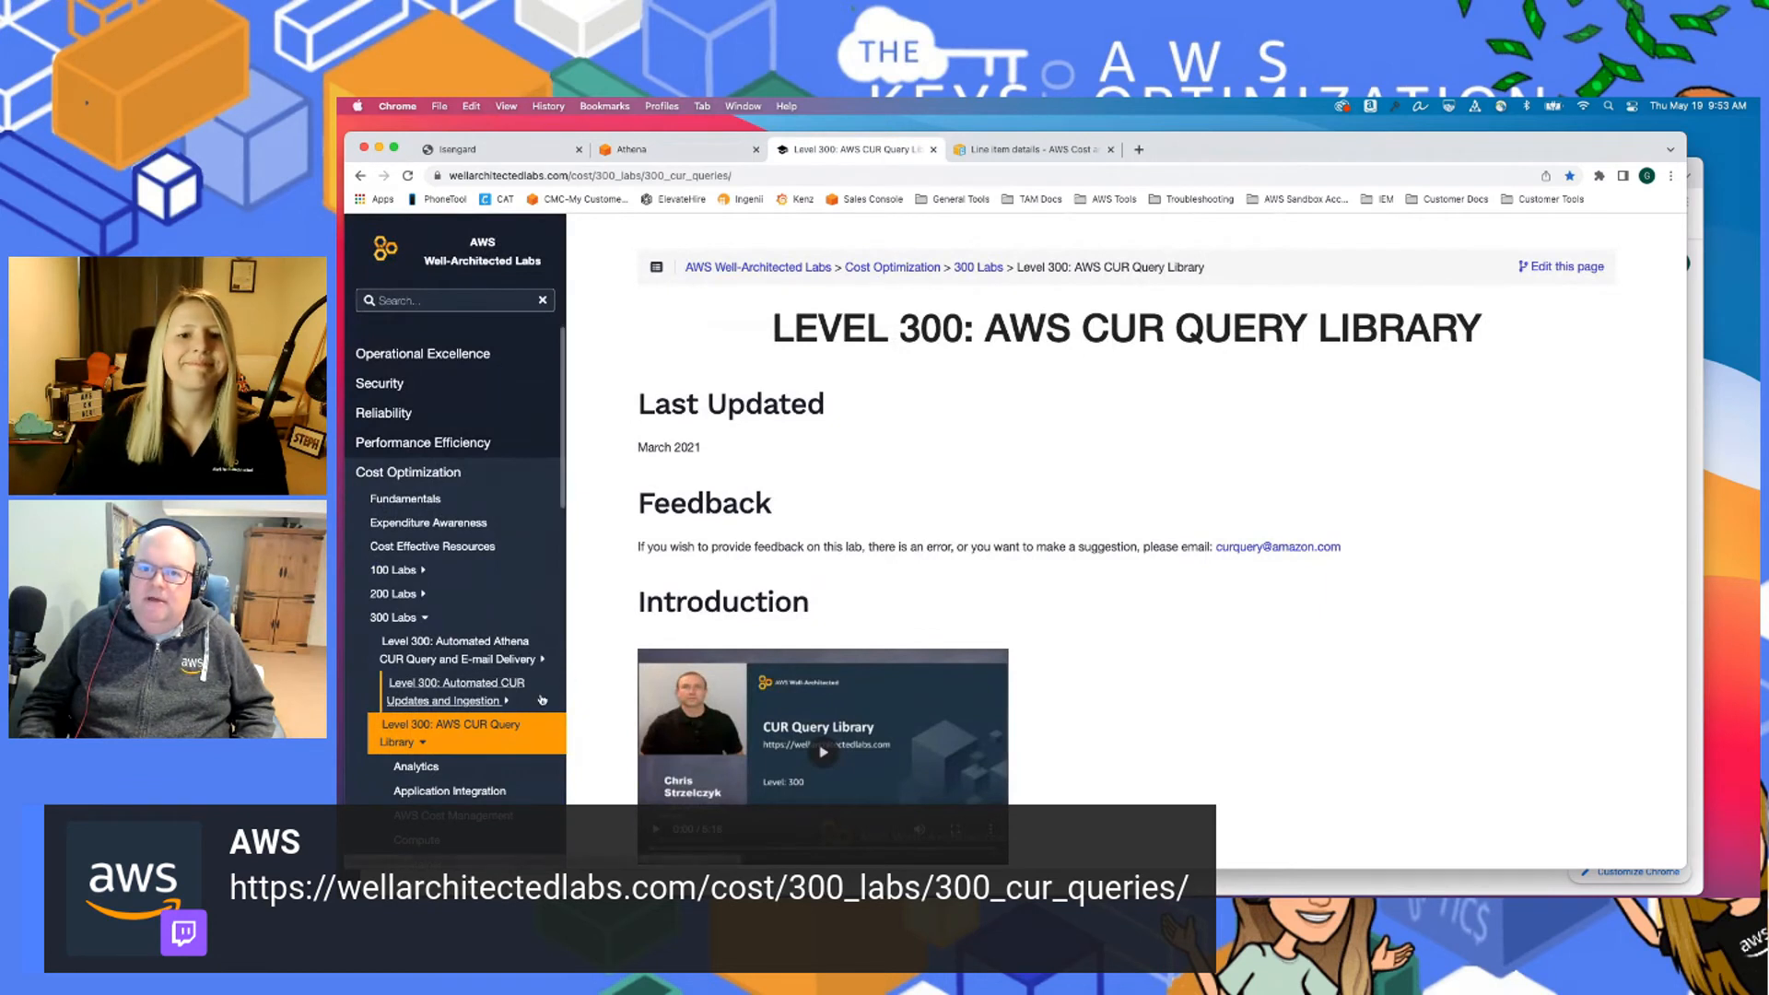
scroll(515, 727, "down", 3)
scroll(515, 727, "down", 3)
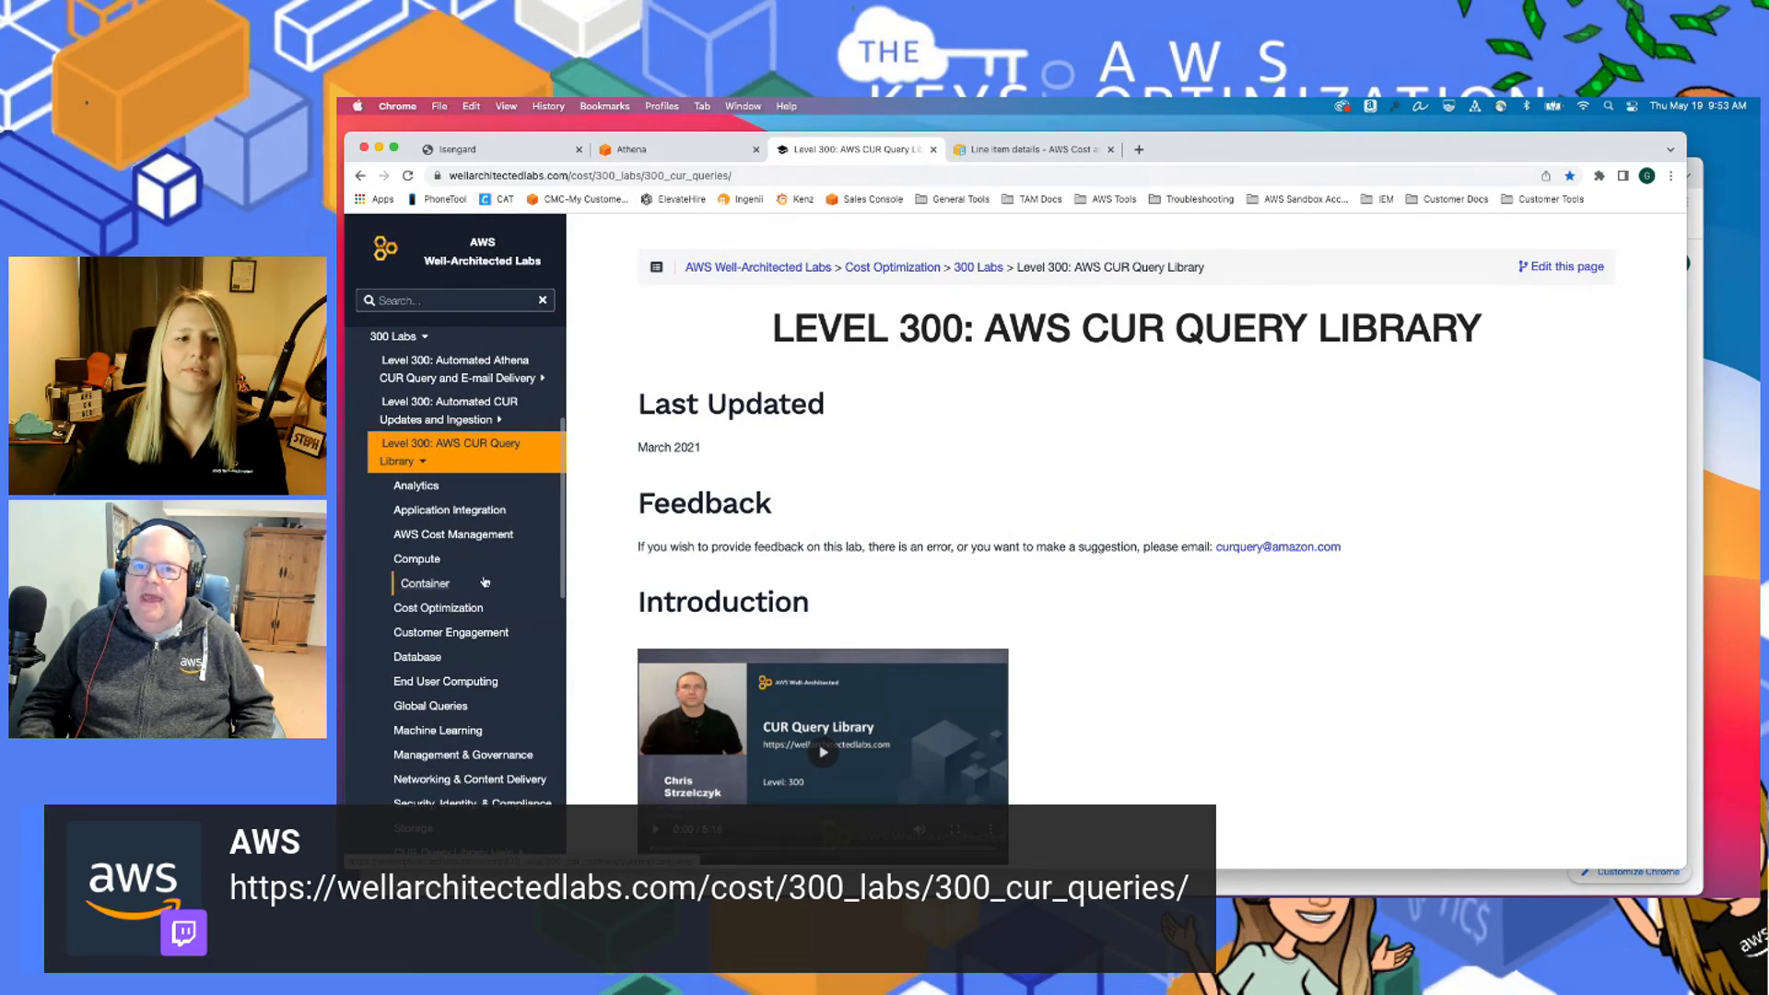
left_click(420, 560)
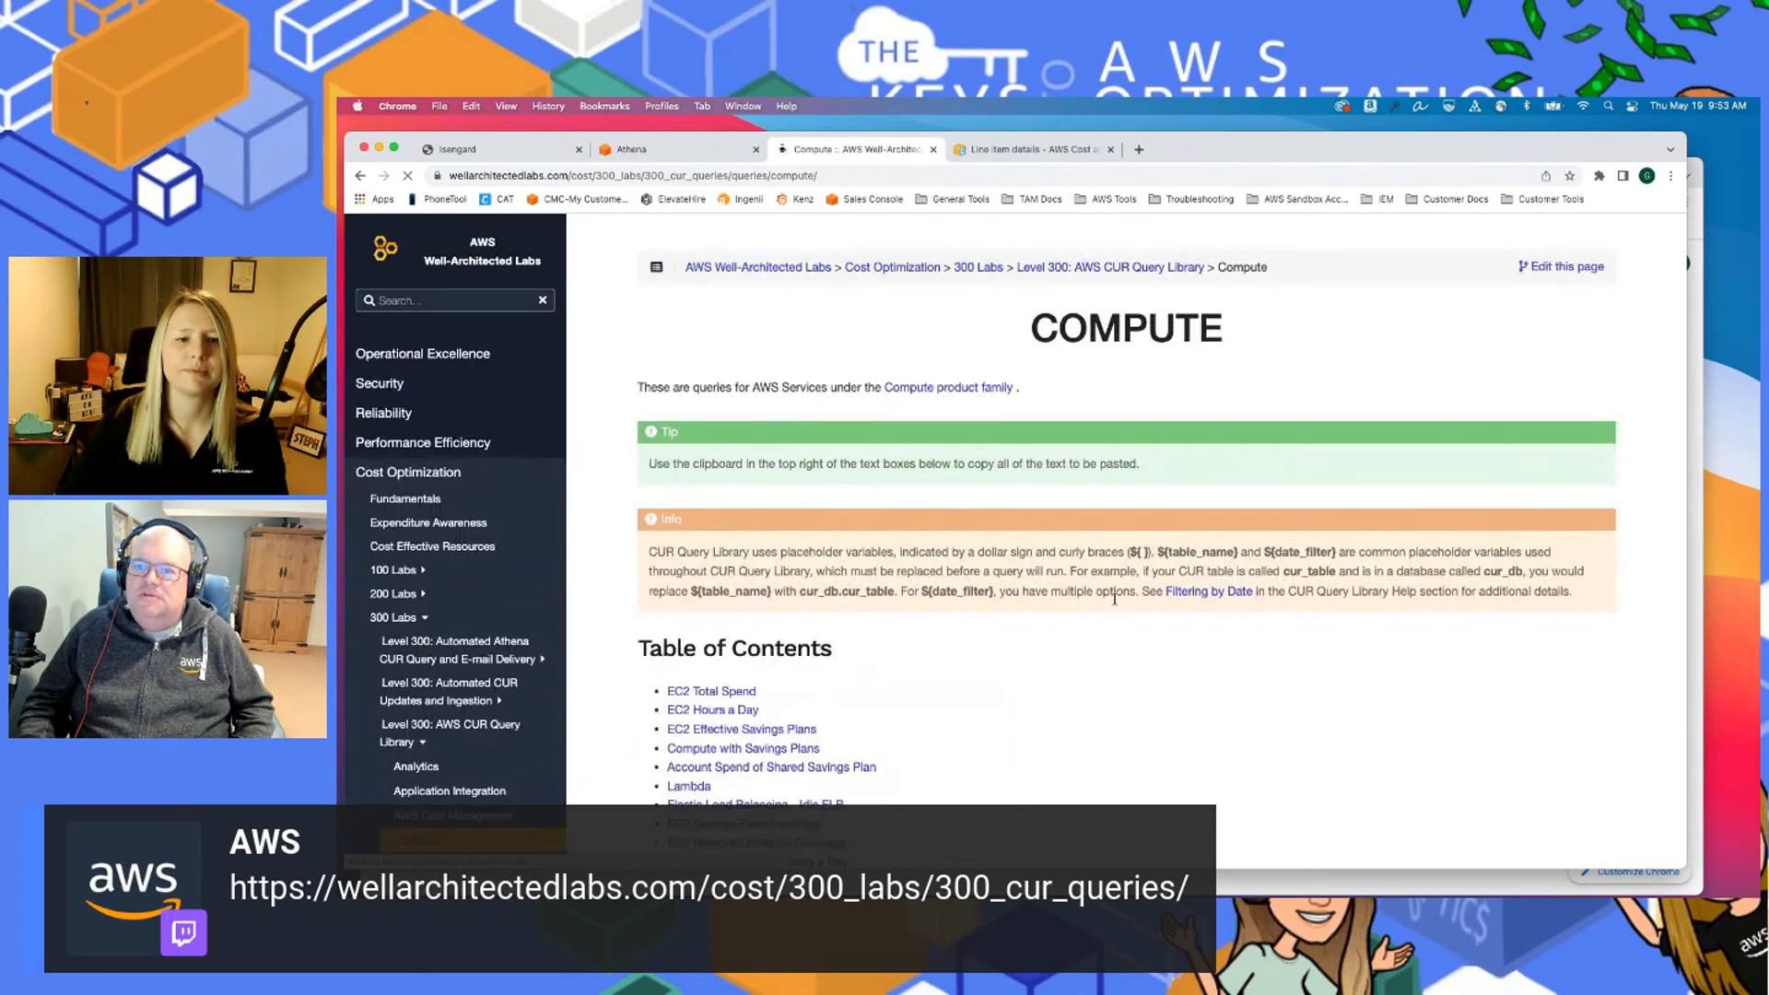
Go to the EC2 Total Spend section and read its description, sample output and SQL query with the table_name and date_filter placeholders
scroll(961, 555, "down", 5)
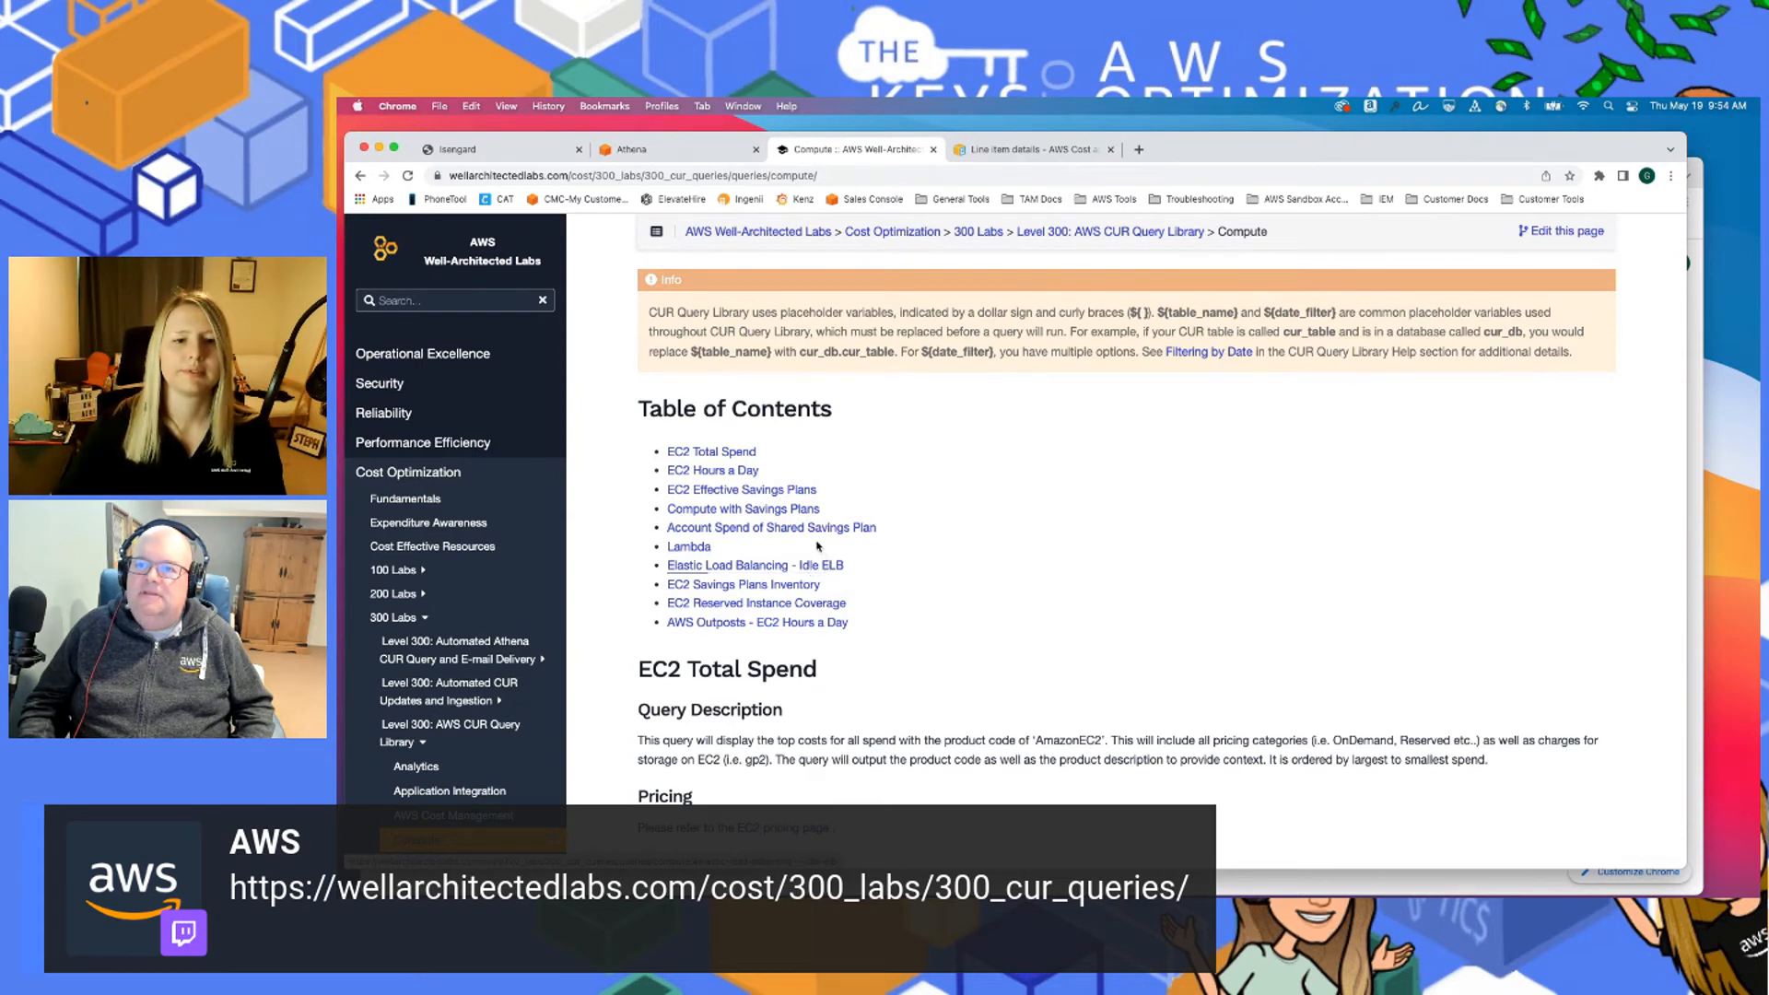
scroll(859, 571, "down", 1)
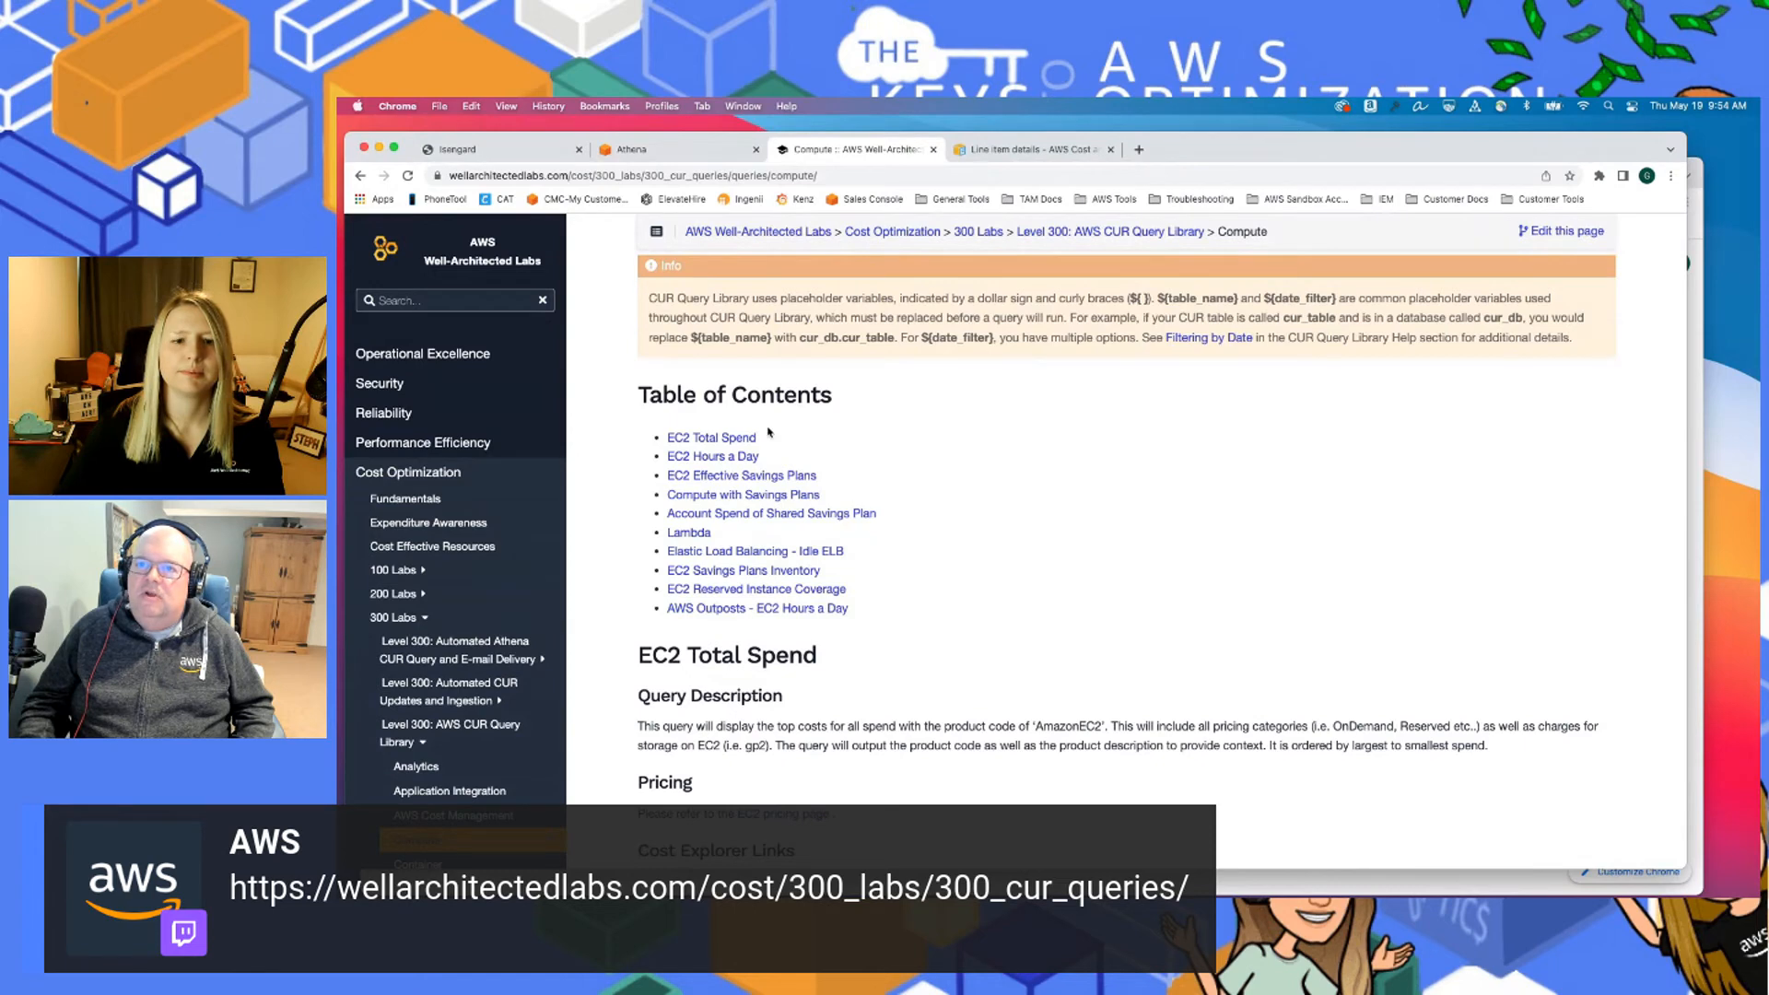
left_click(734, 439)
scroll(1055, 489, "down", 1)
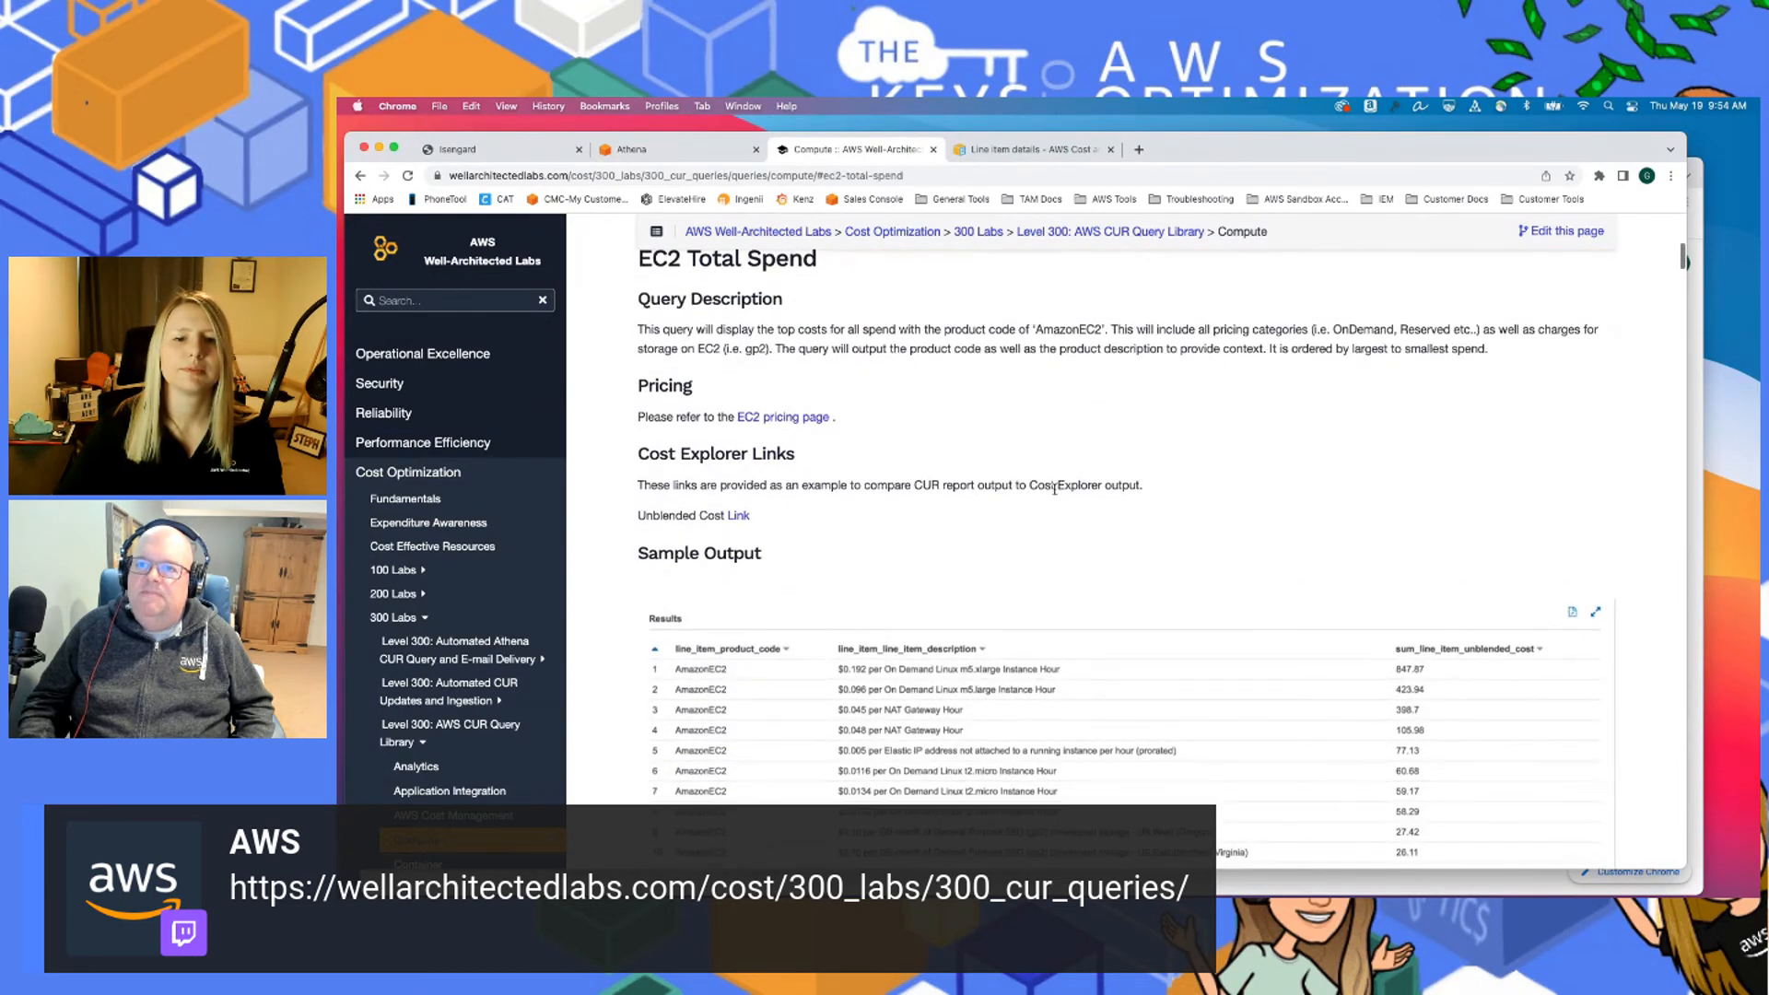
scroll(1162, 388, "down", 4)
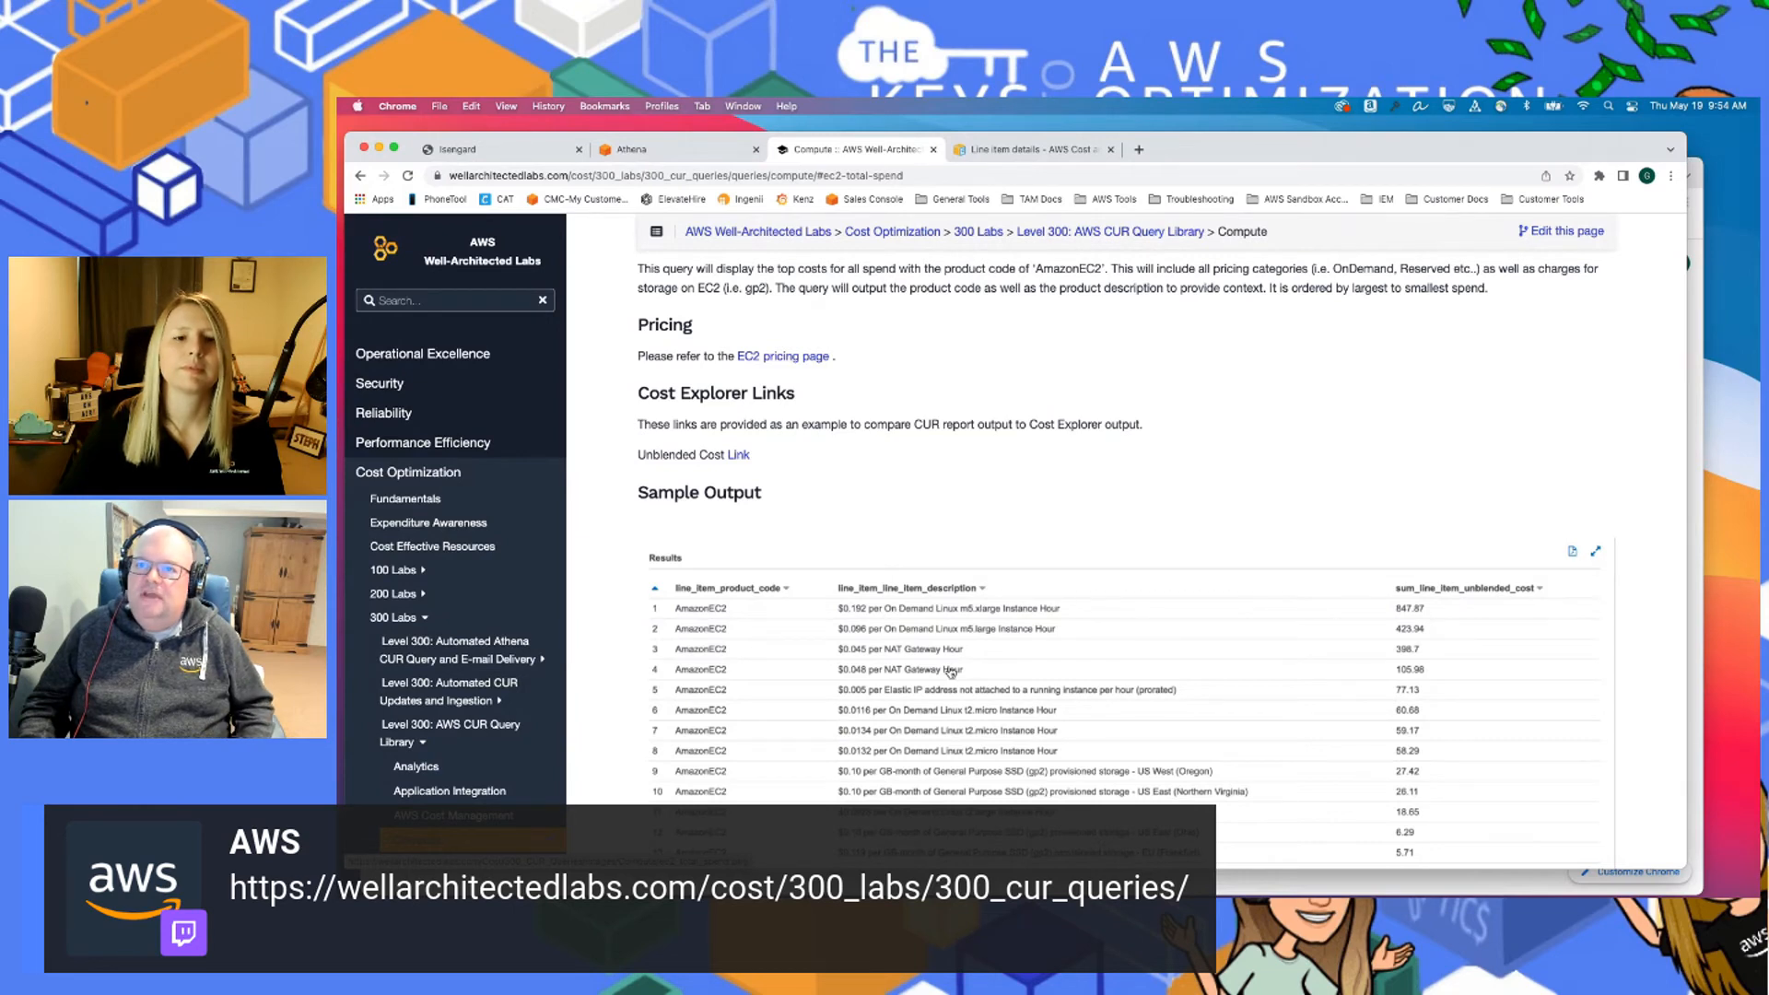
scroll(842, 574, "down", 8)
scroll(842, 574, "down", 3)
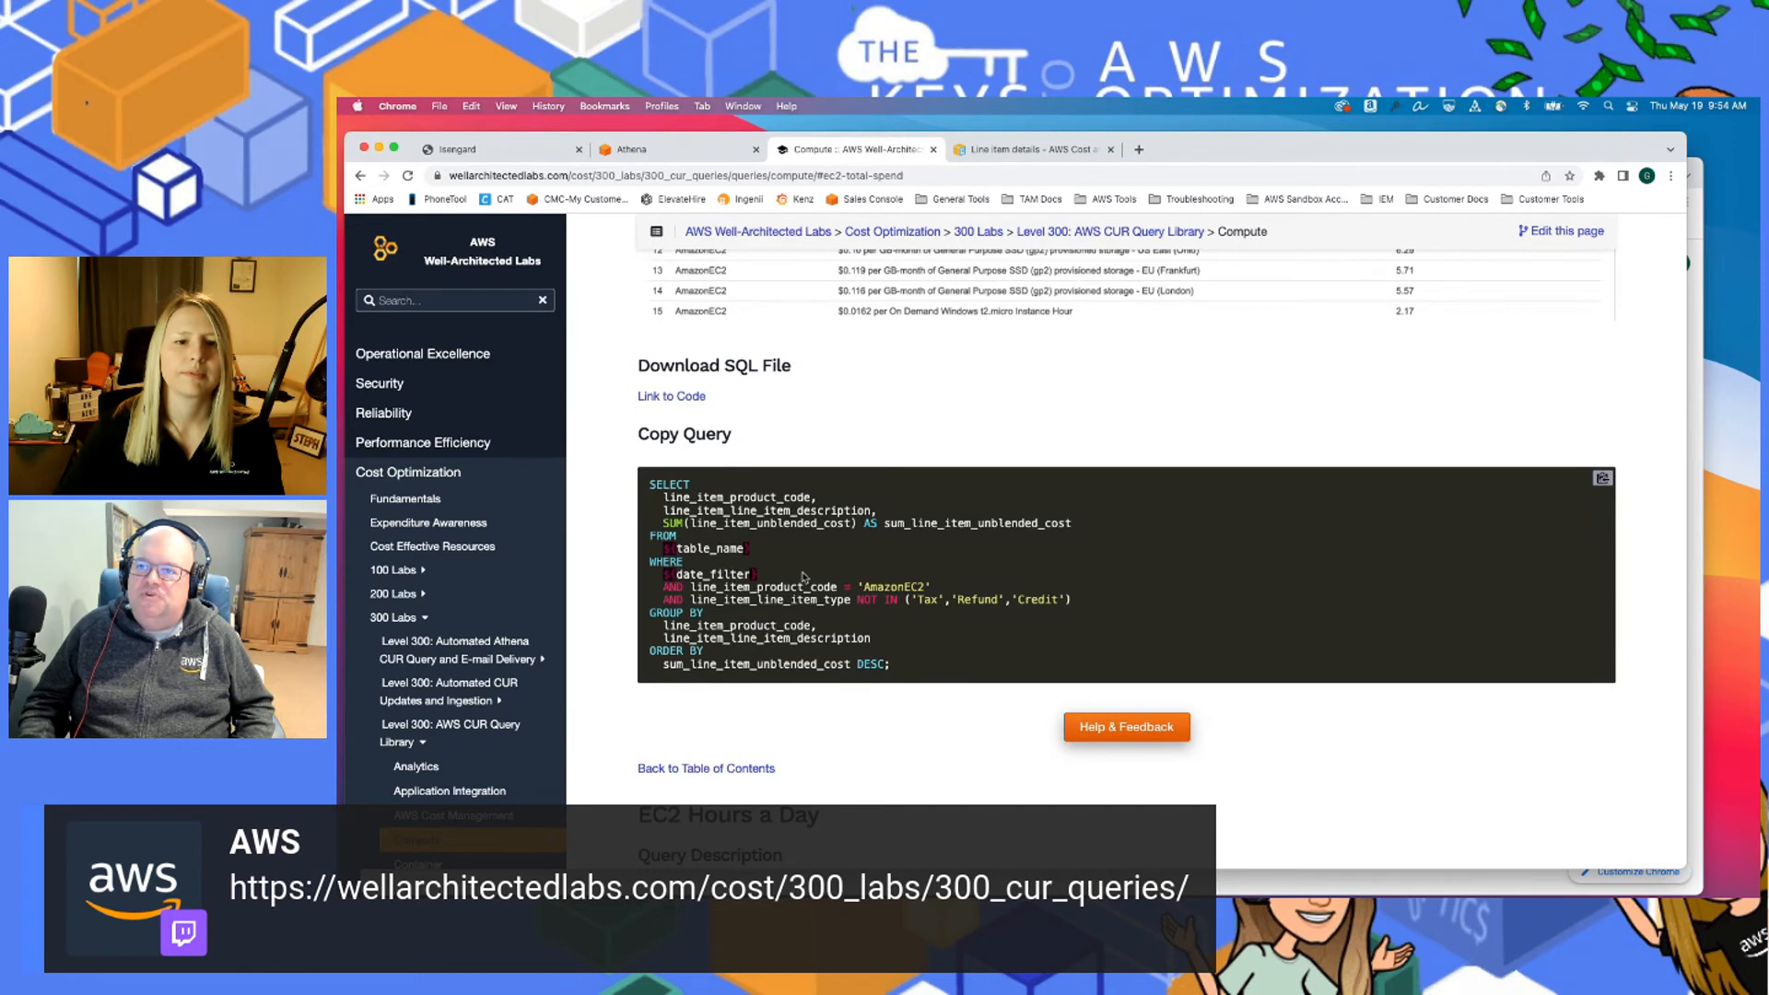
scroll(827, 581, "down", 1)
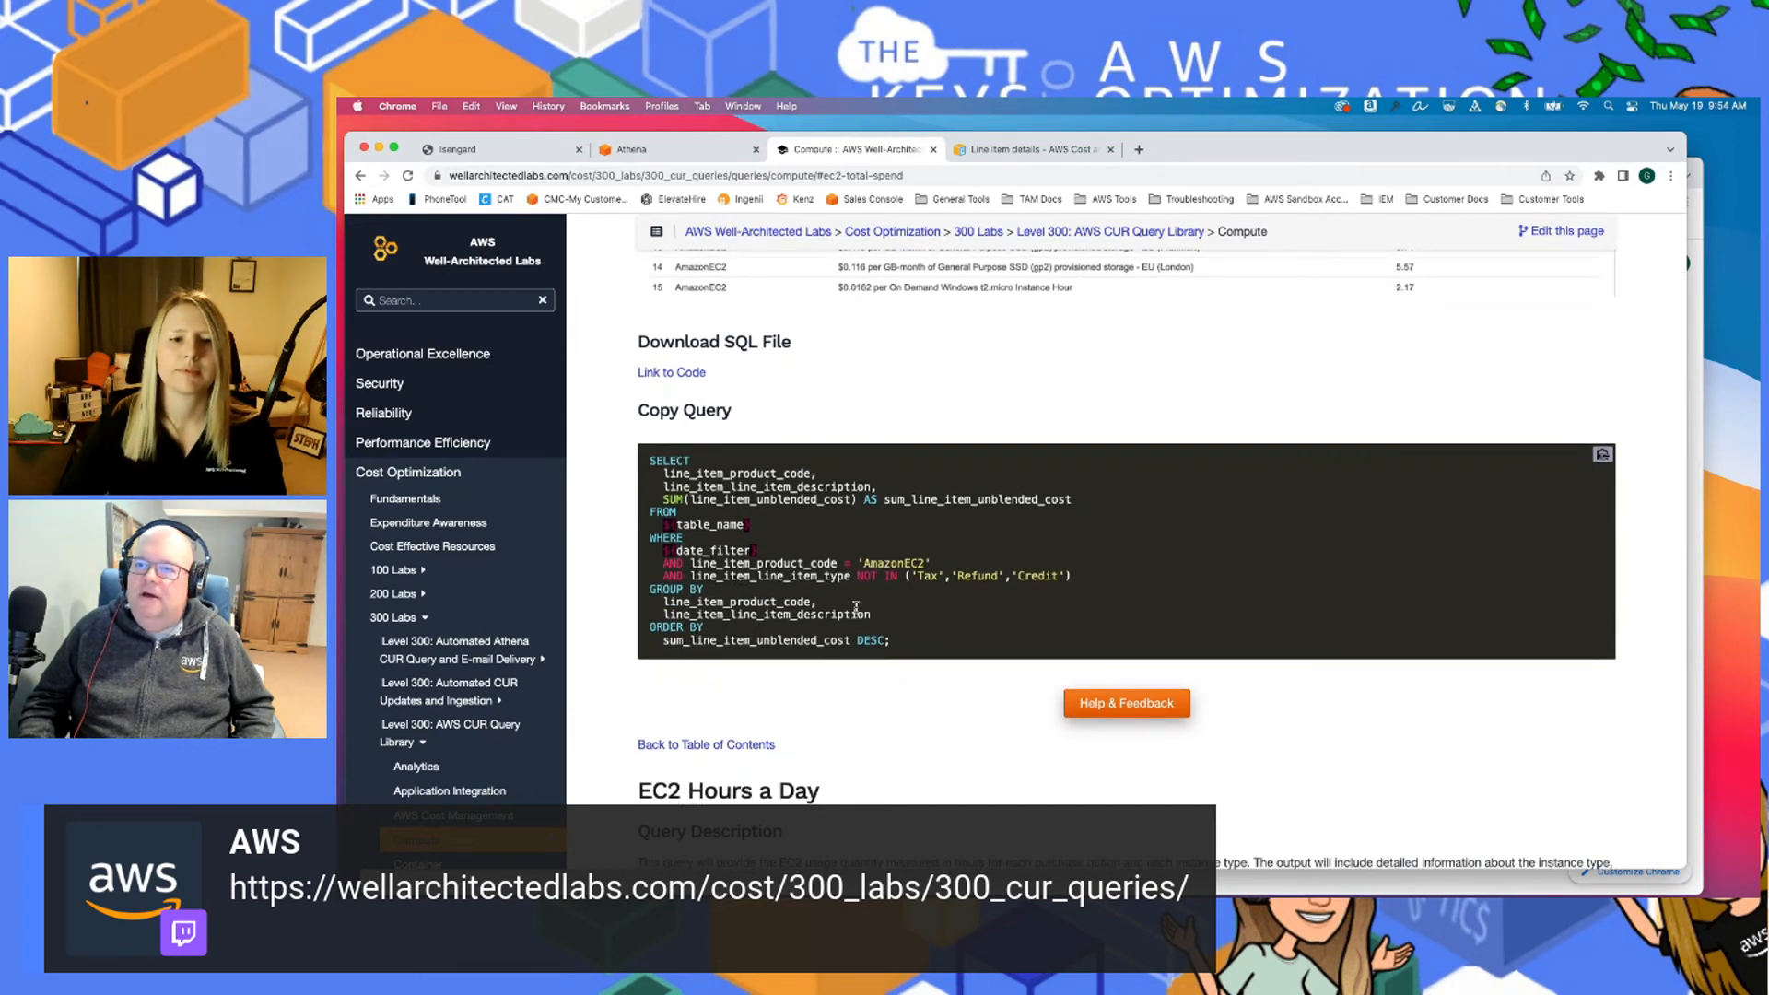
Look over the EC2 Hours a Day section, including its description, note and sample output
scroll(856, 608, "down", 10)
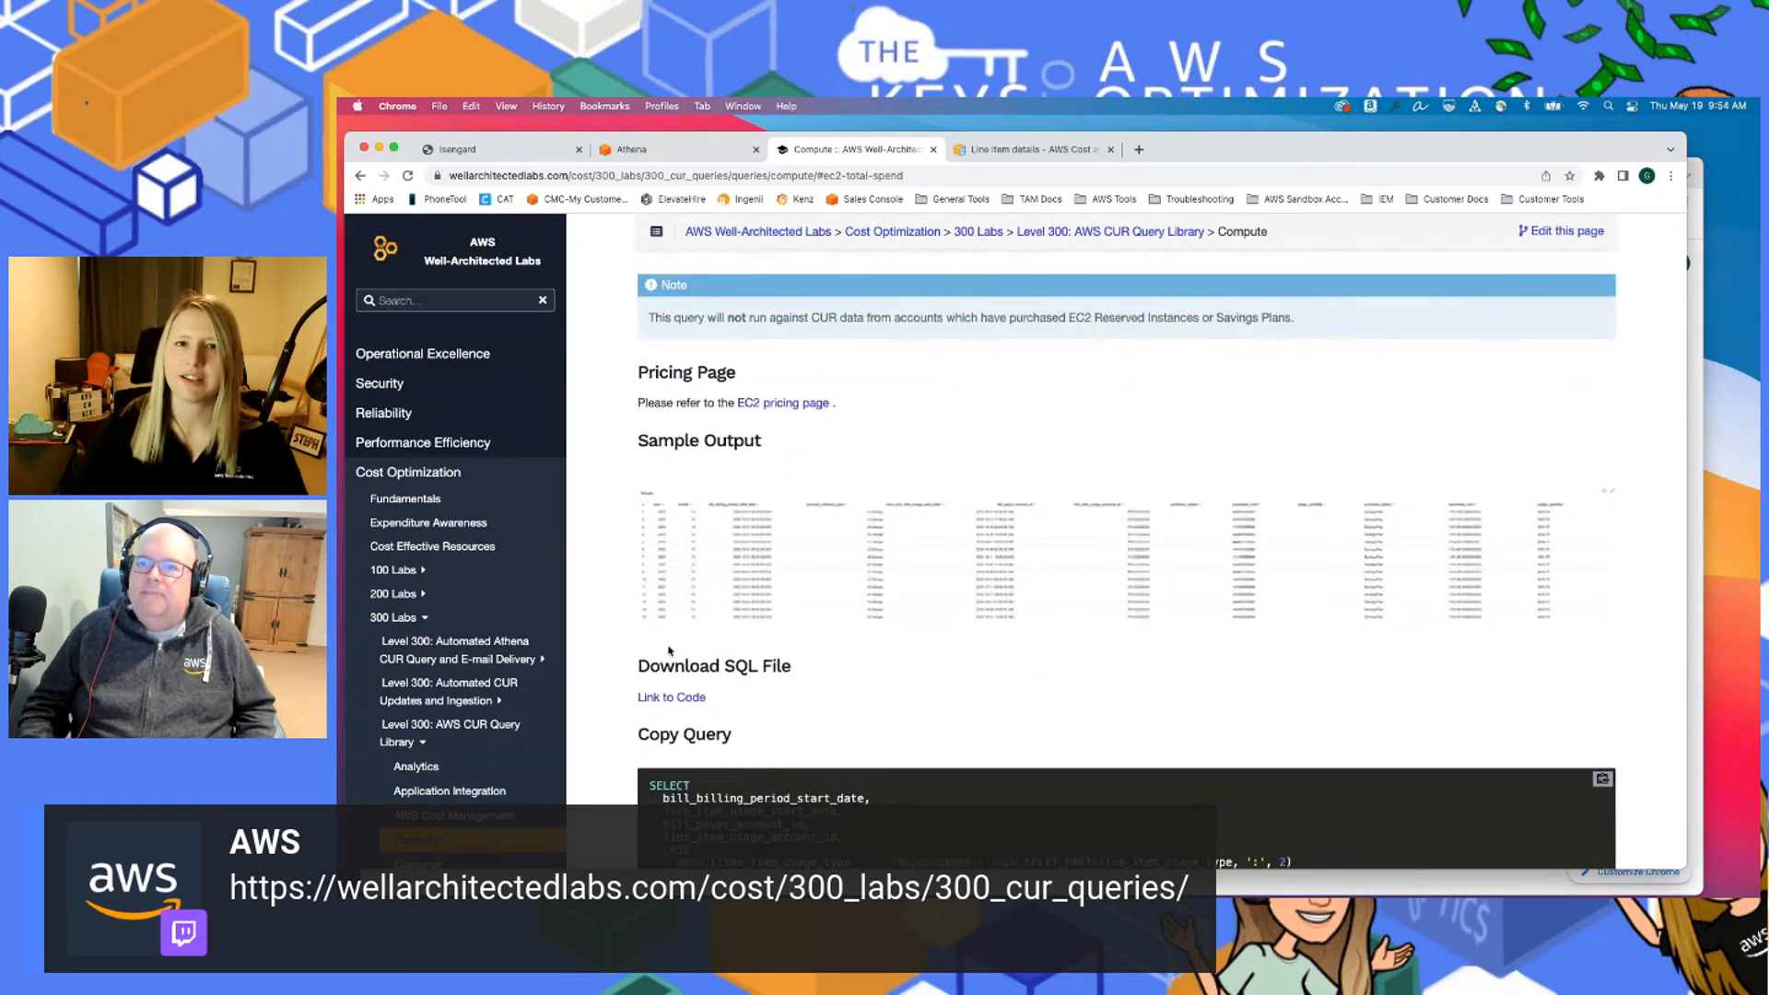
scroll(840, 664, "up", 3)
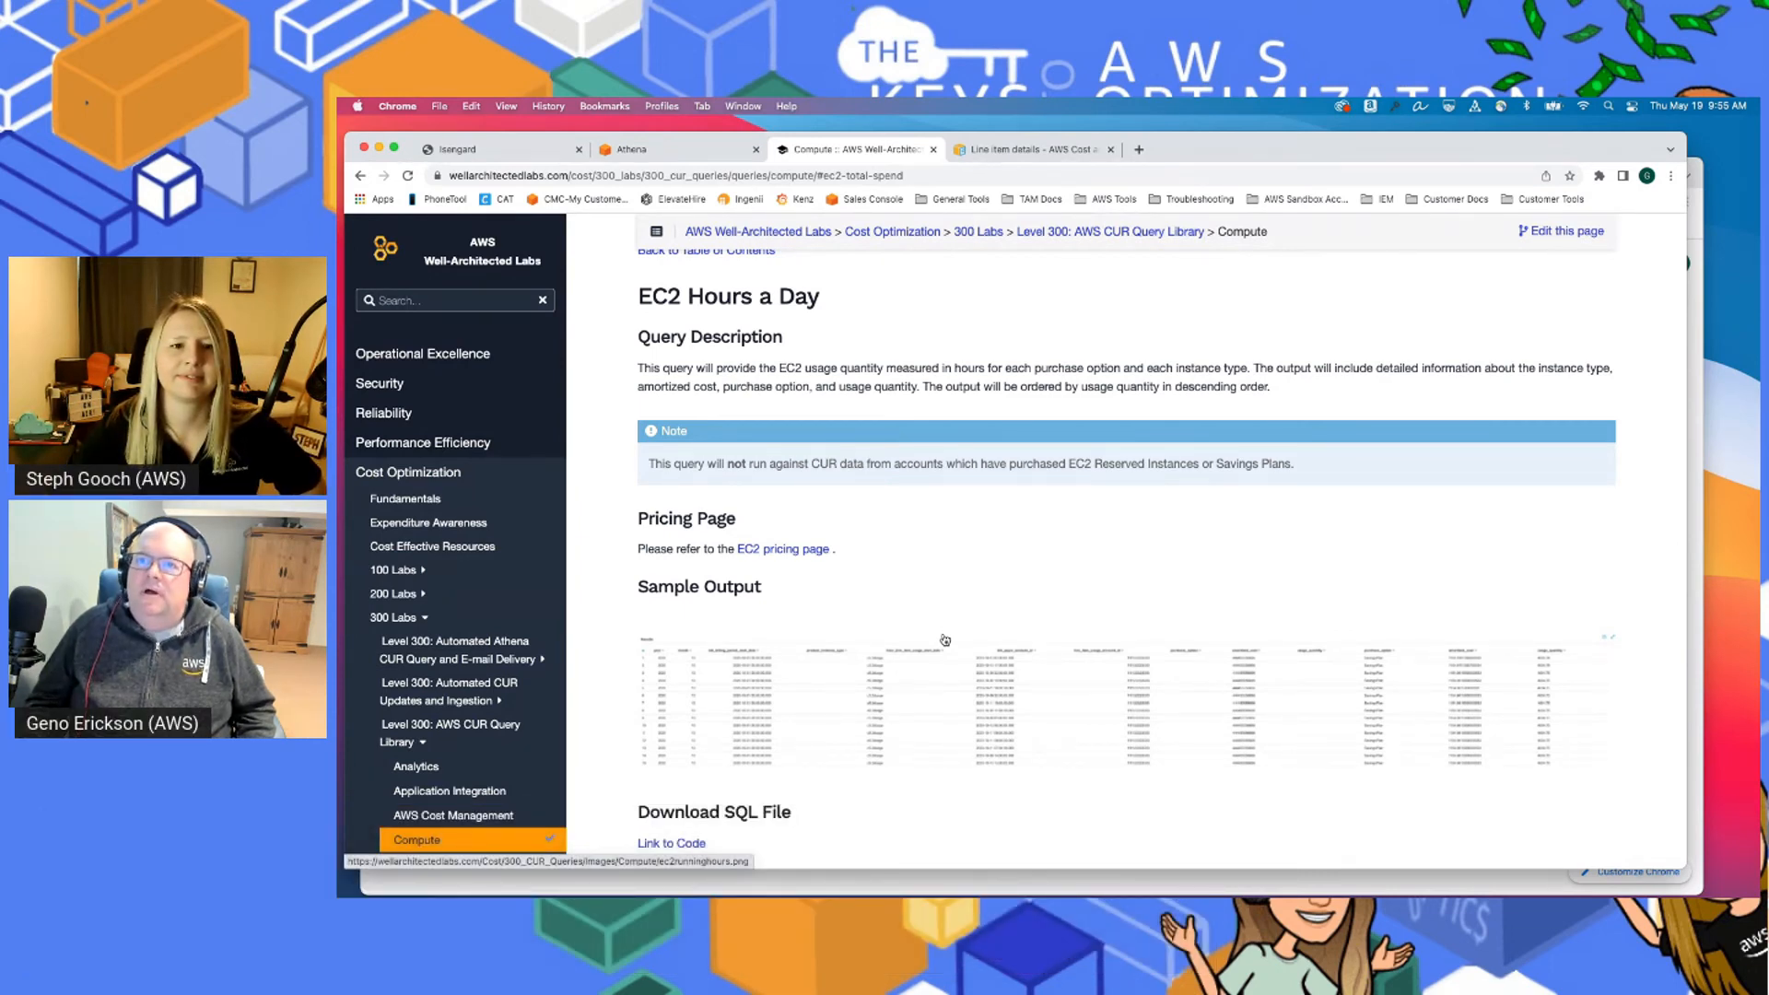
scroll(949, 575, "down", 1)
scroll(949, 575, "down", 2)
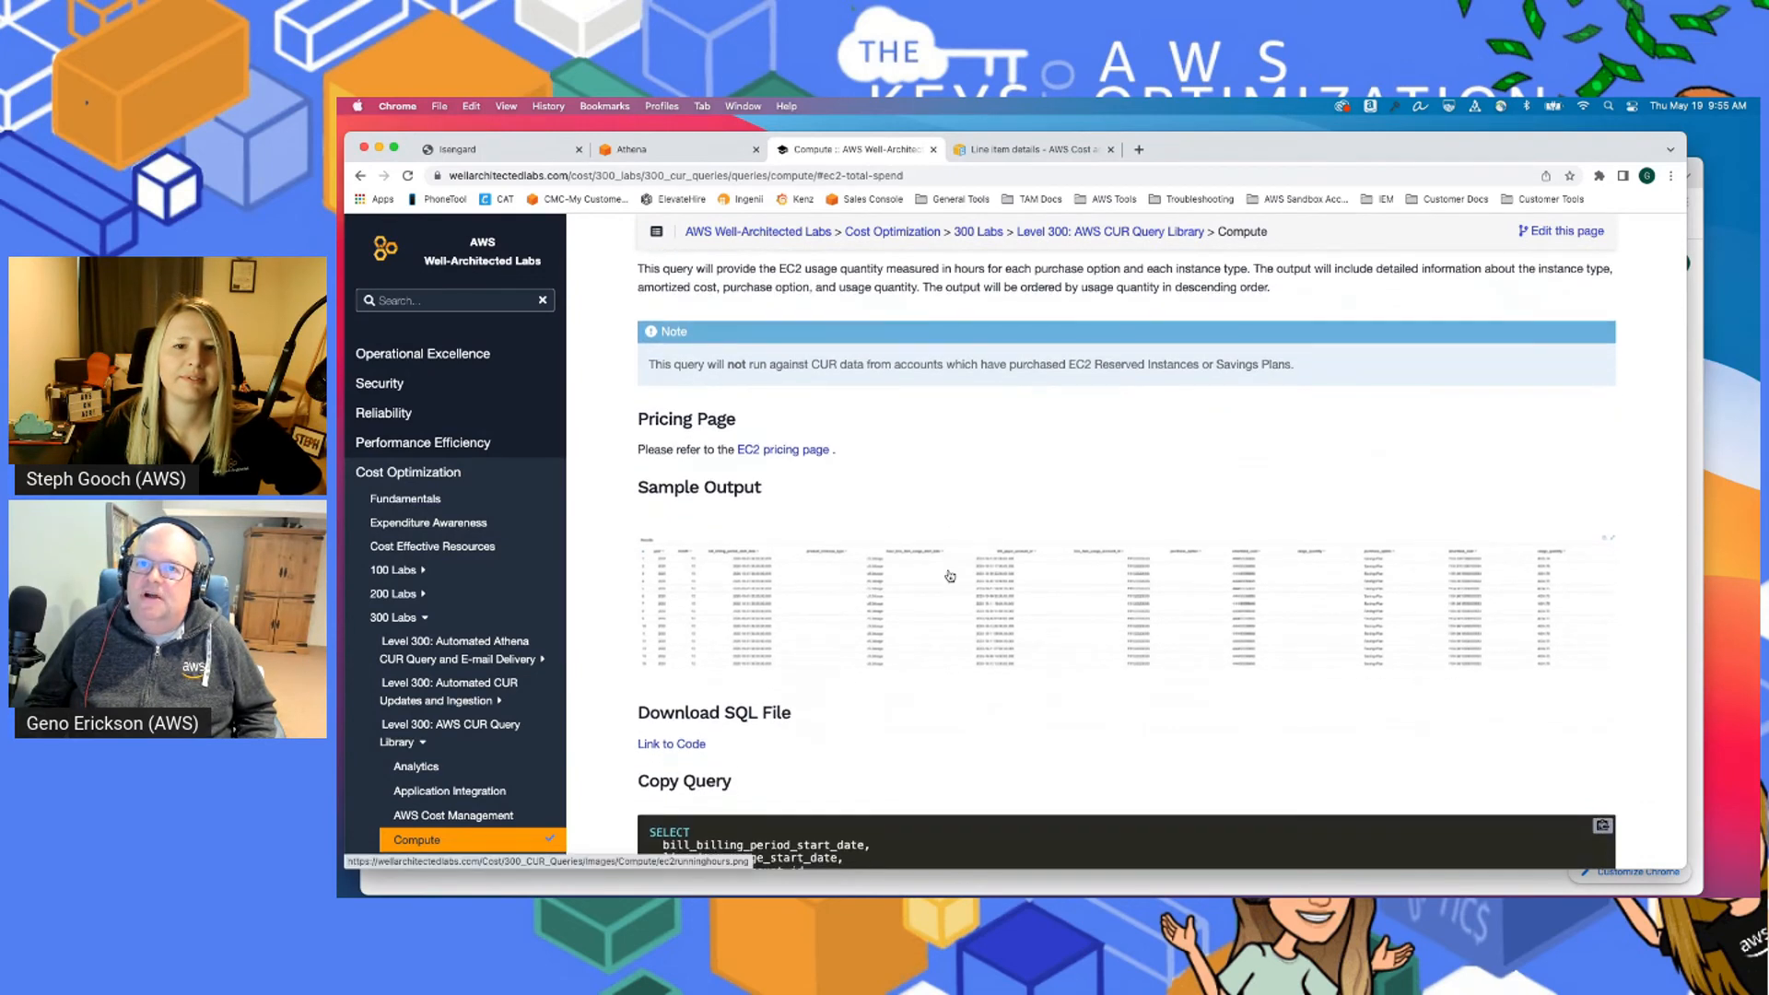
Look through the CUR Query Library's query categories and return to the EC2 Total Spend SQL query
scroll(503, 684, "down", 3)
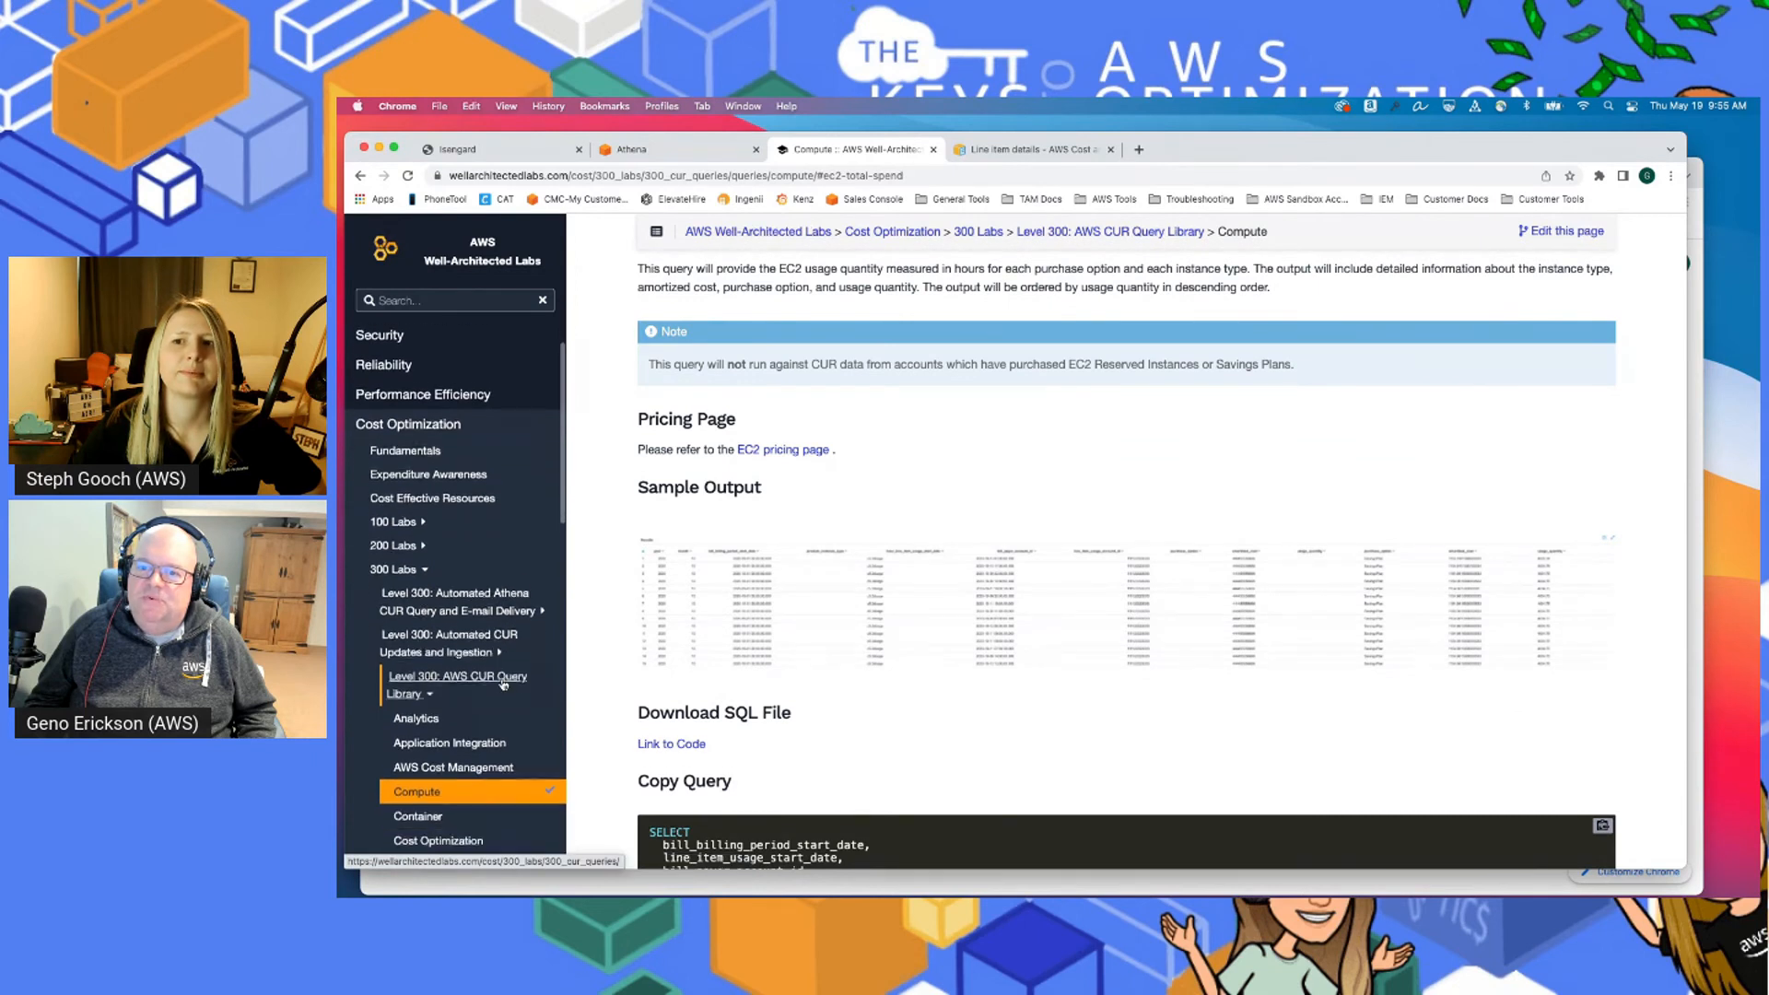
scroll(503, 684, "down", 10)
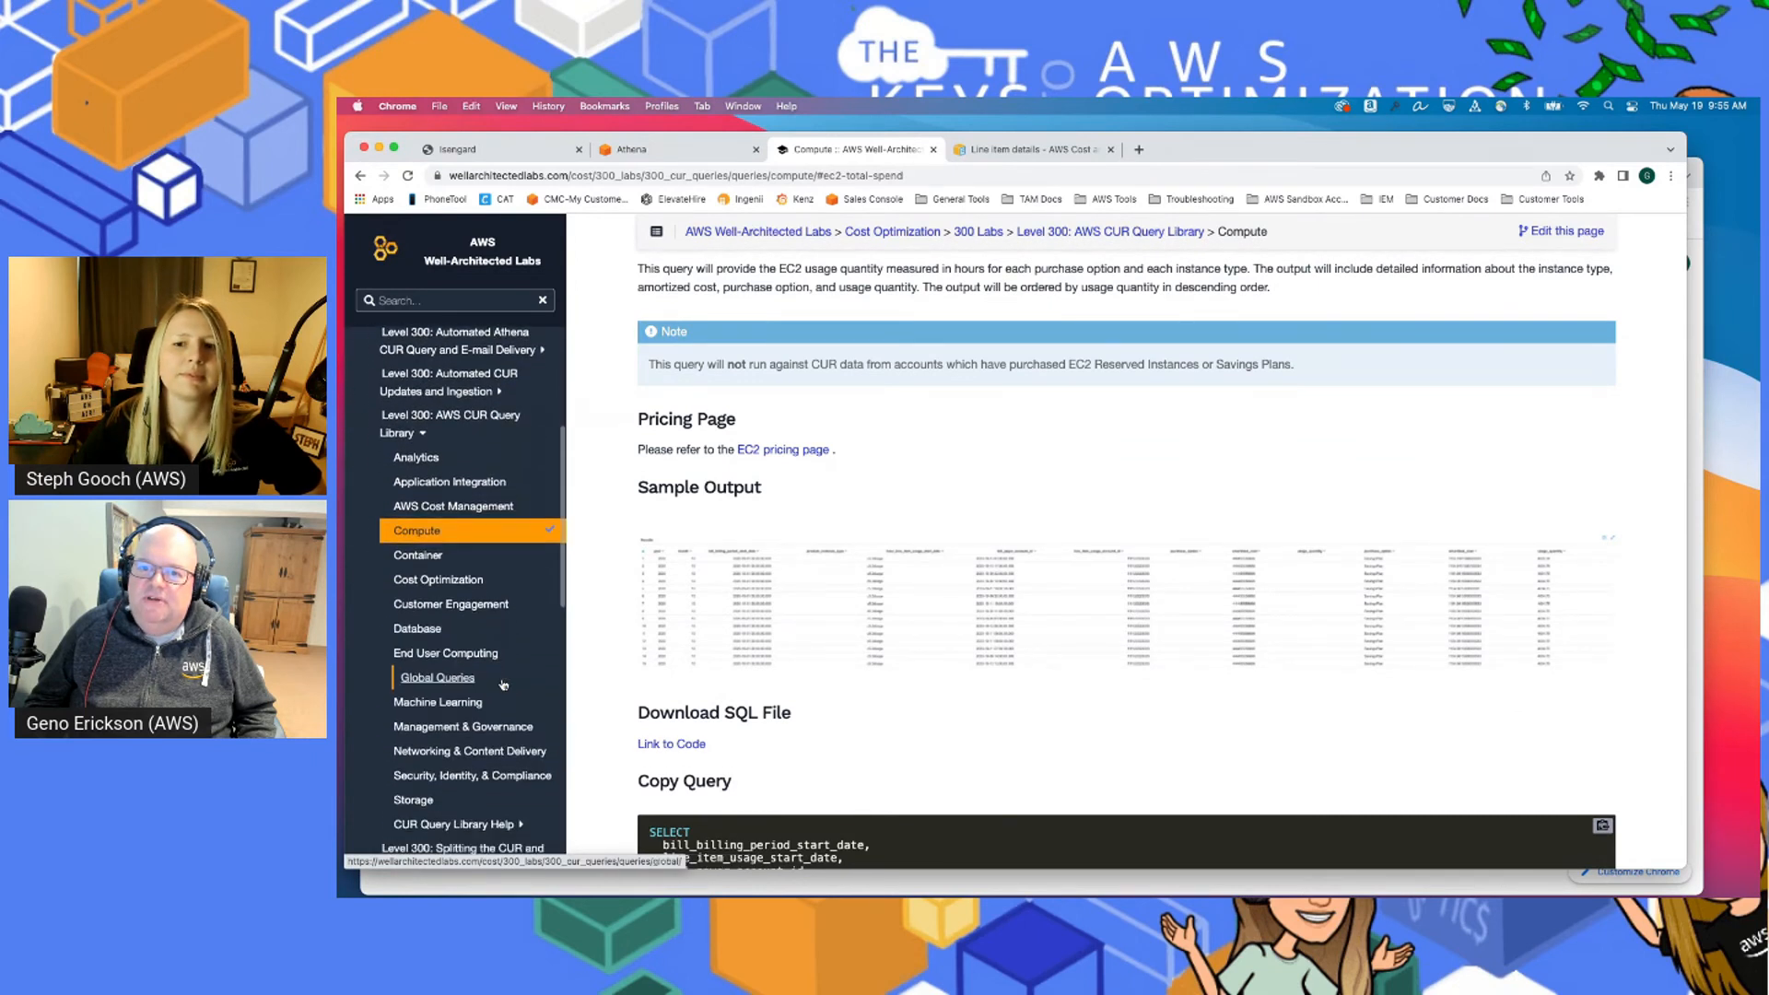
scroll(503, 684, "down", 1)
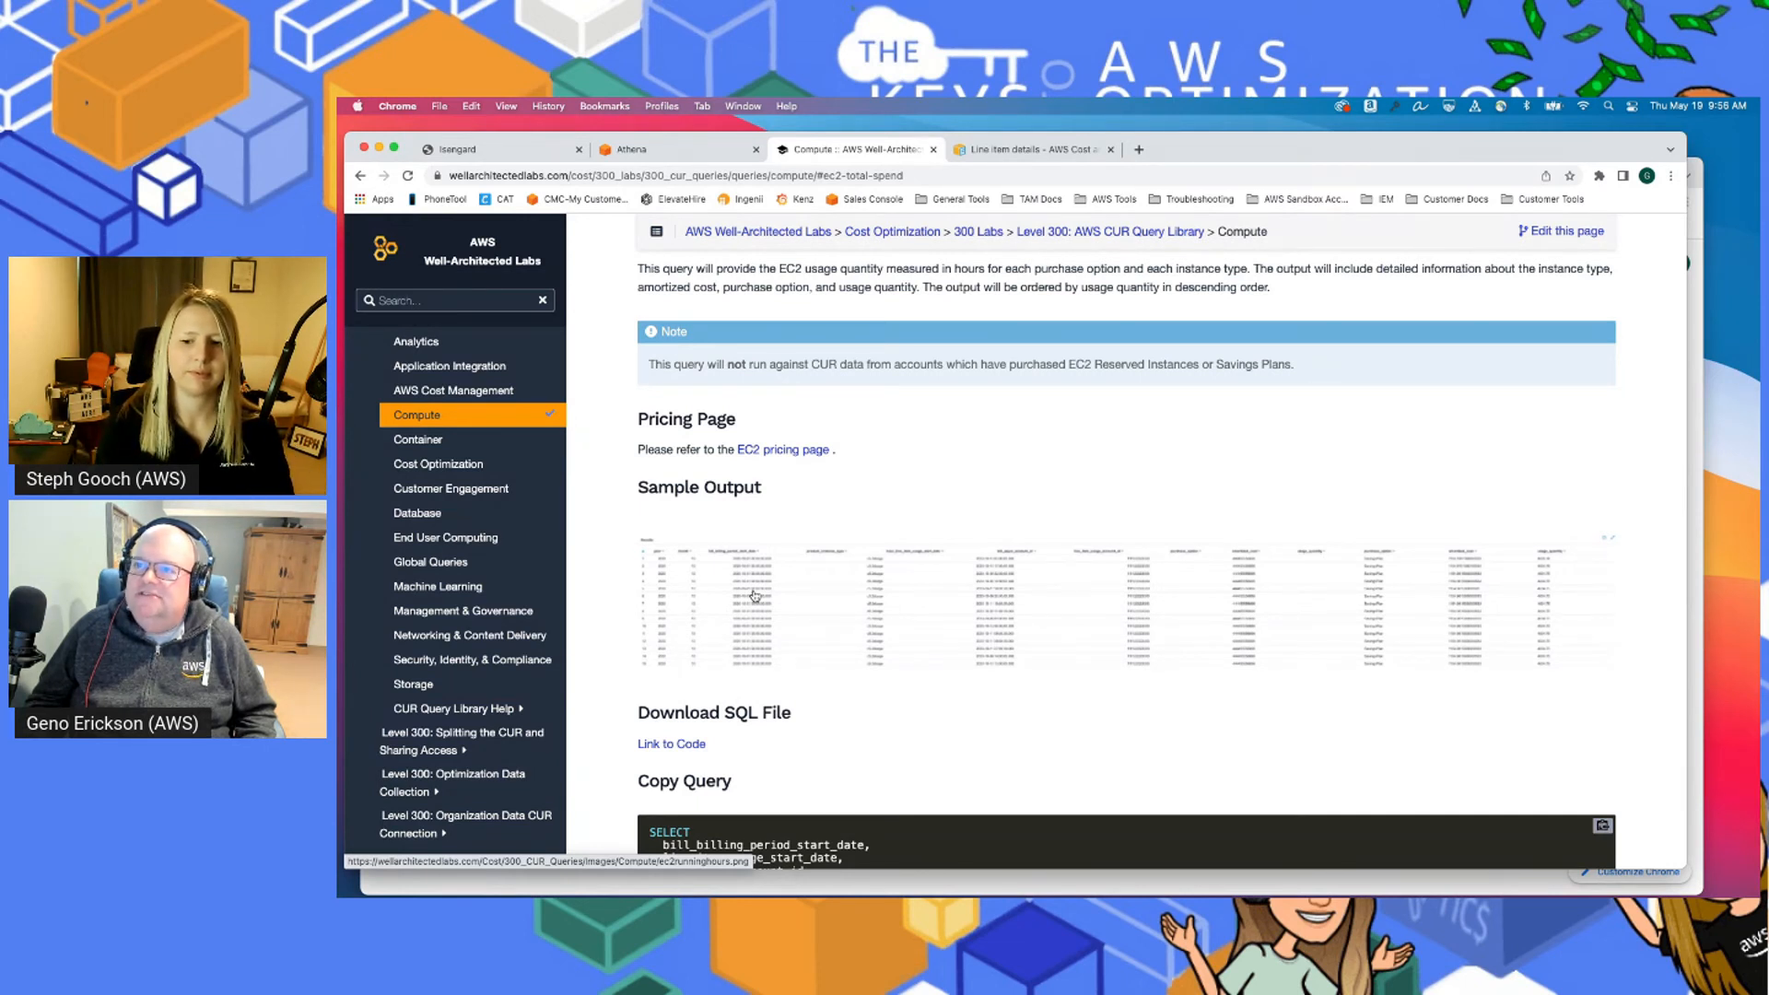
scroll(898, 591, "up", 3)
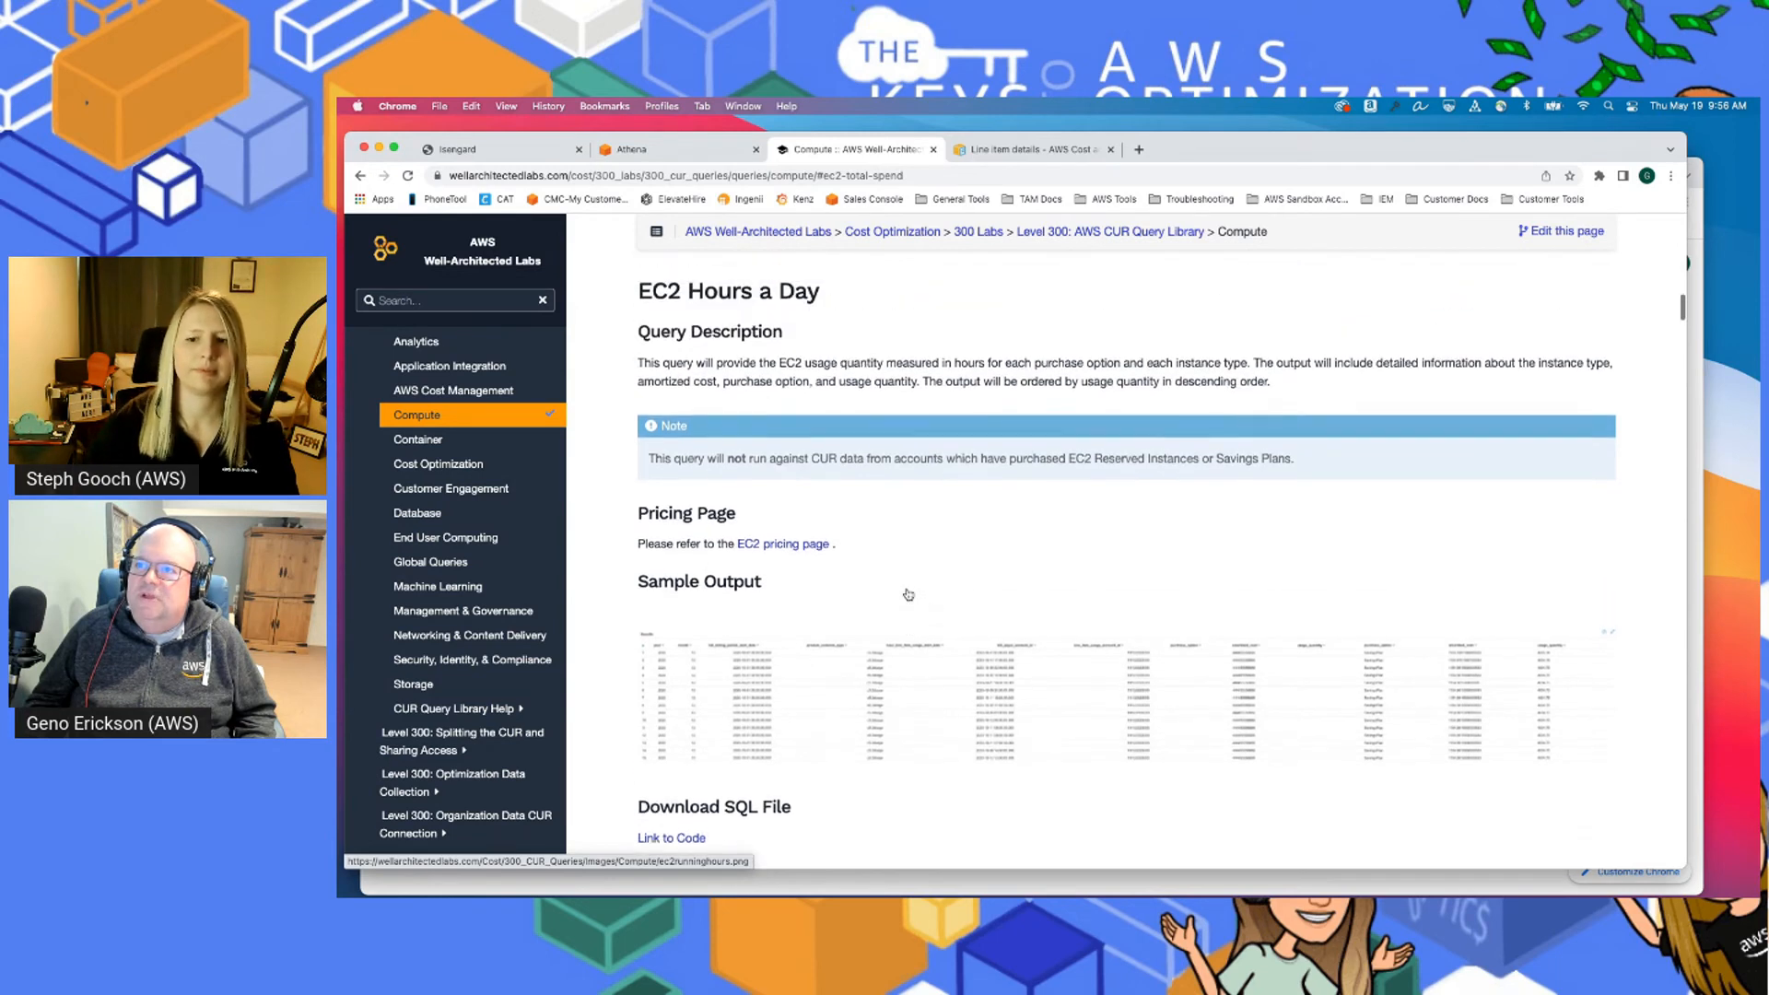
scroll(907, 593, "up", 6)
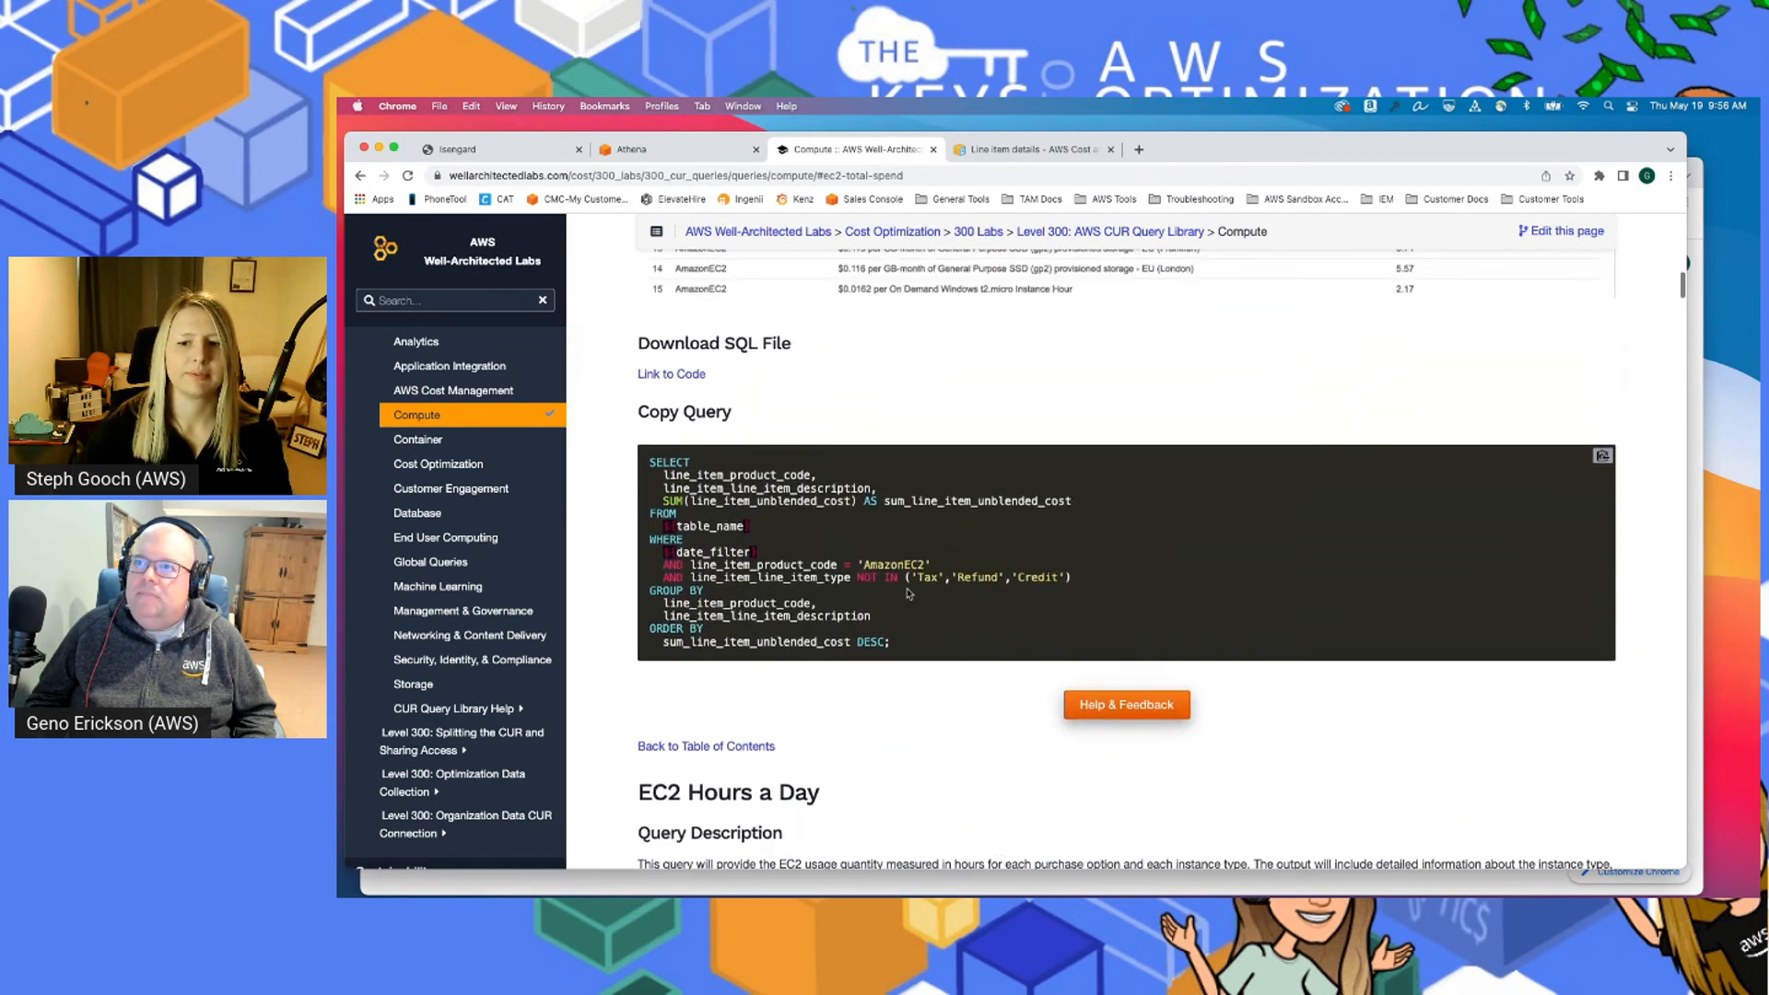